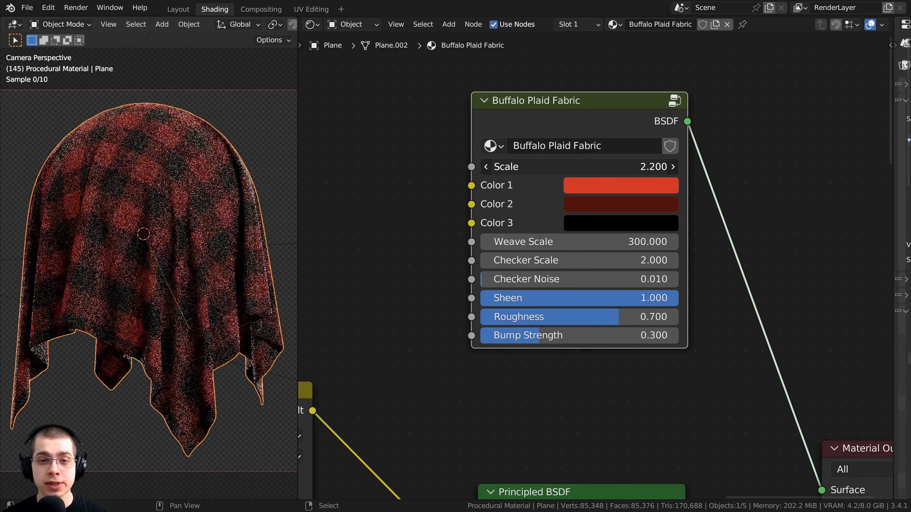
# Step: Try a different colour for Color 1 of the Buffalo Plaid Fabric node and discard the change
pyautogui.click(630, 185)
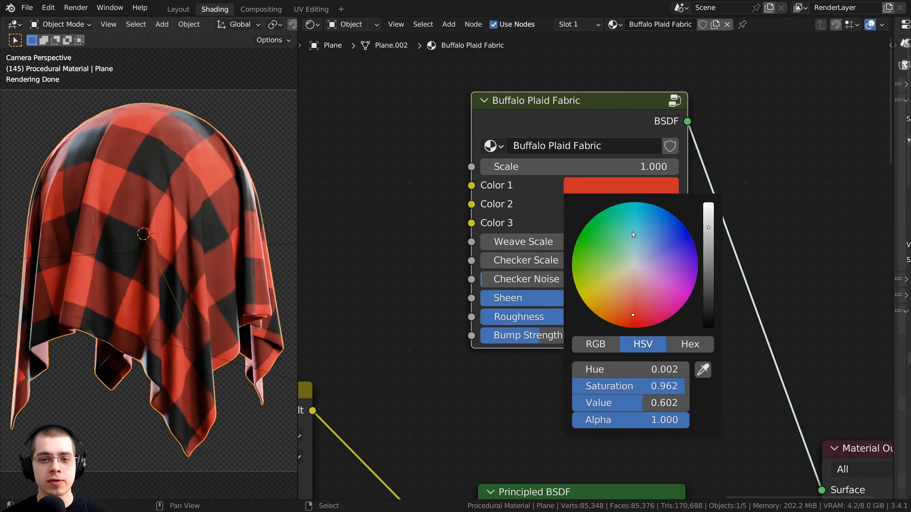
pyautogui.moveTo(632, 232); pyautogui.dragTo(592, 242)
pyautogui.press('Escape')
pyautogui.press('Escape')
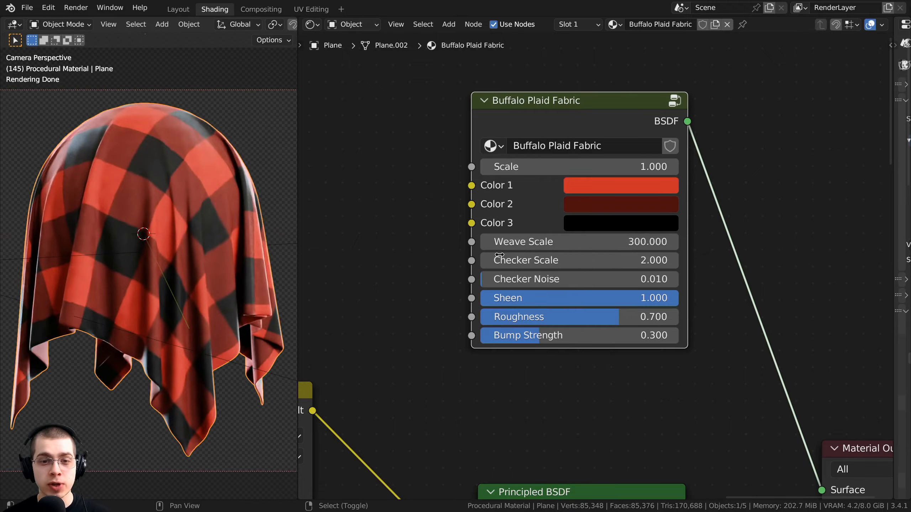
# Step: Examine the weave texture on the draped cloth up close and the Buffalo Plaid Fabric node's checker settings
pyautogui.scroll(10, 184, 249)
pyautogui.scroll(2, 195, 163)
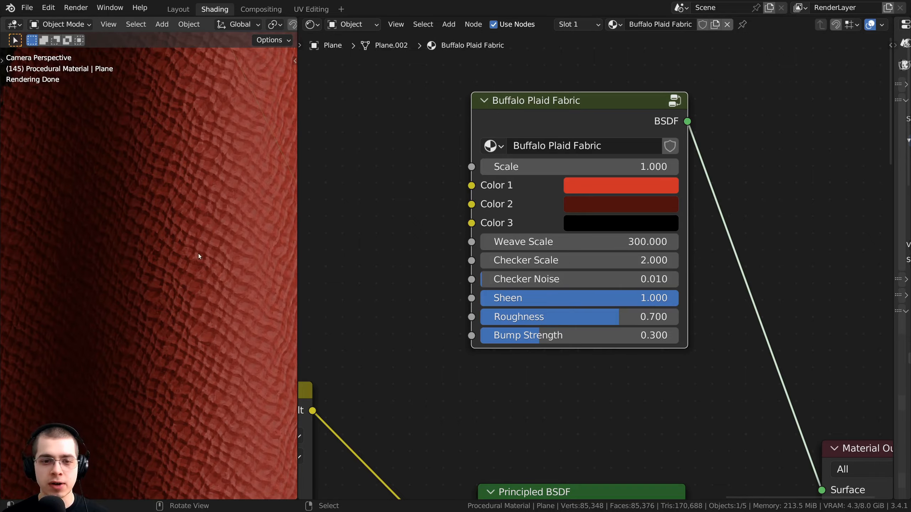
pyautogui.scroll(-5, 197, 254)
pyautogui.scroll(-7, 190, 251)
pyautogui.moveTo(520, 261)
pyautogui.mouseDown()
pyautogui.moveTo(547, 261)
pyautogui.moveTo(483, 261)
pyautogui.moveTo(520, 261)
pyautogui.mouseUp()
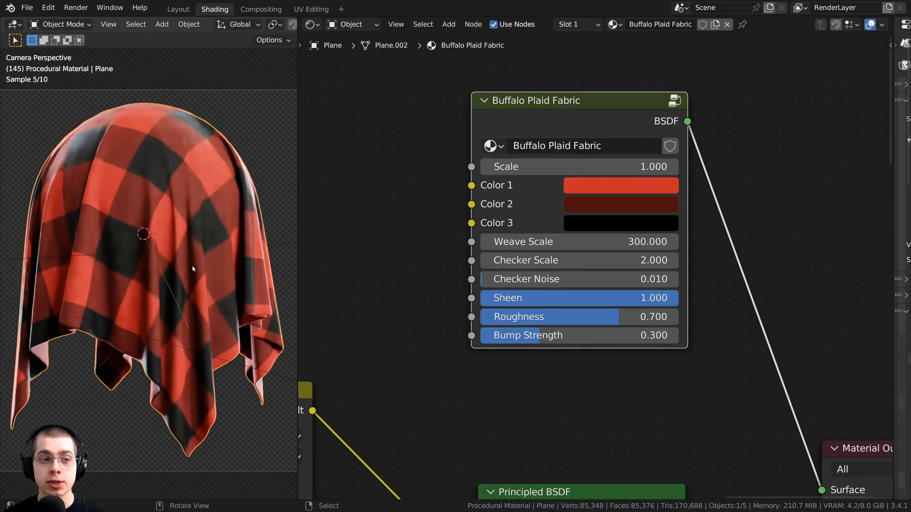
pyautogui.scroll(2, 555, 287)
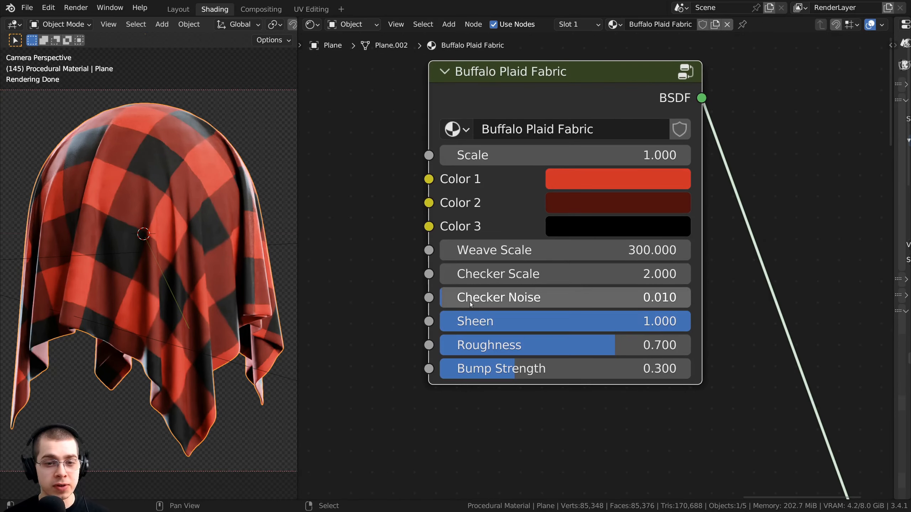
# Step: Try out the Checker Noise, Sheen, Roughness and Bump Strength settings of the Buffalo Plaid Fabric node
pyautogui.moveTo(559, 298); pyautogui.dragTo(585, 298)
pyautogui.scroll(3, 173, 154)
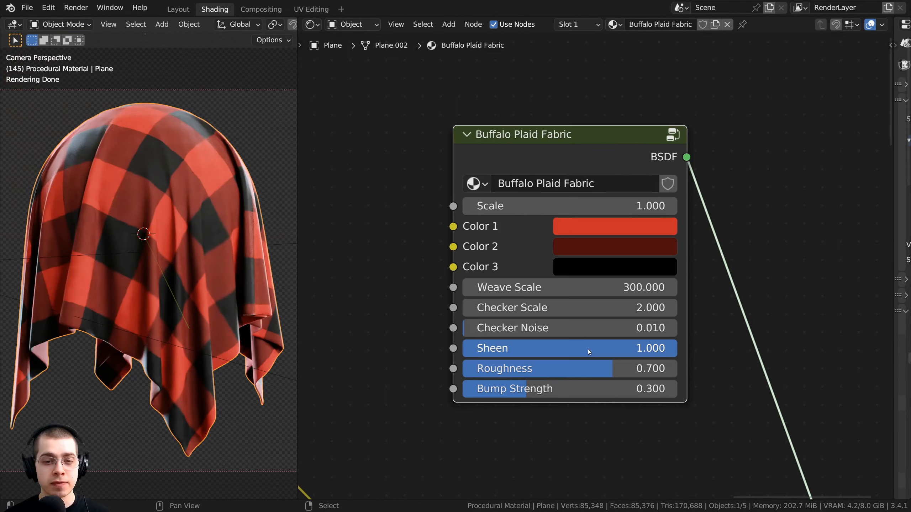
pyautogui.moveTo(590, 348); pyautogui.dragTo(676, 348)
pyautogui.moveTo(610, 368); pyautogui.dragTo(680, 389)
pyautogui.press('Tab')
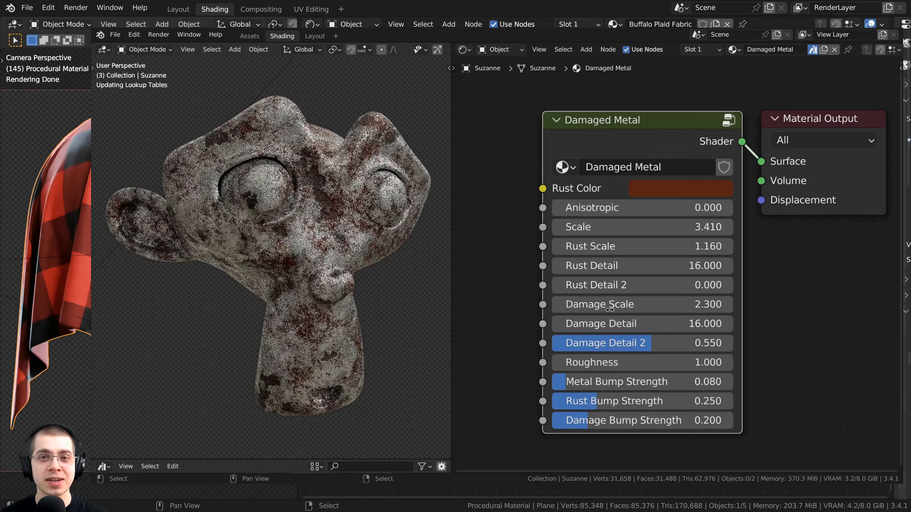
pyautogui.moveTo(632, 322); pyautogui.dragTo(610, 322)
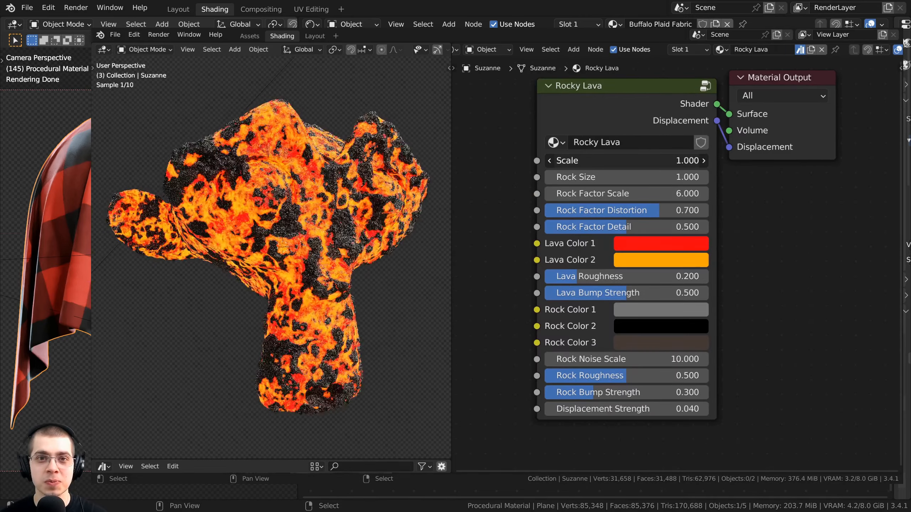
pyautogui.moveTo(626, 160); pyautogui.dragTo(592, 160)
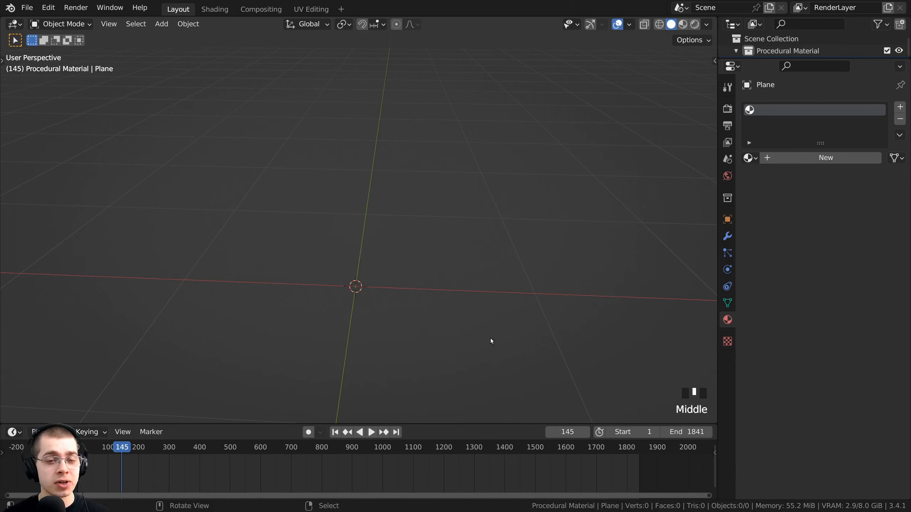
# Step: Add a UV sphere at the centre of the empty scene and shade it smooth
pyautogui.keyDown('shift'); pyautogui.moveTo(342, 232); pyautogui.dragTo(359, 241, button='middle'); pyautogui.keyUp('shift')
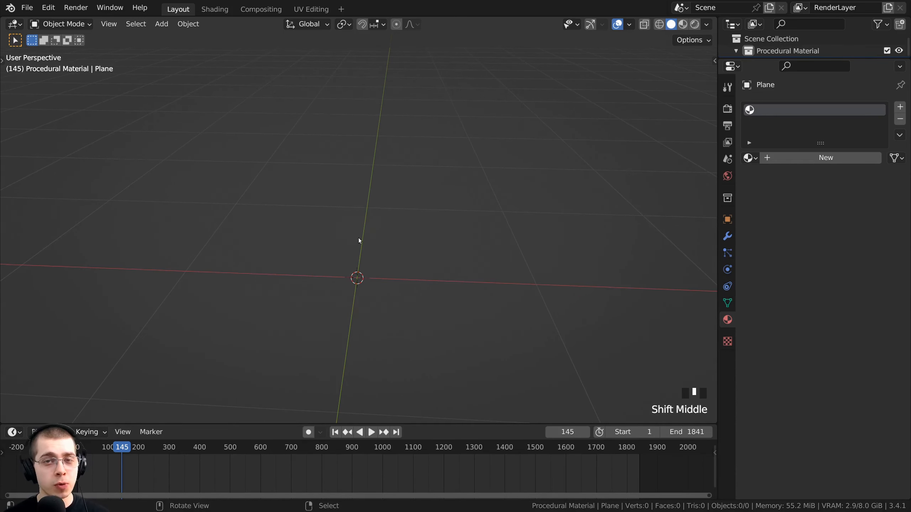
pyautogui.moveTo(382, 295); pyautogui.dragTo(293, 161, button='middle')
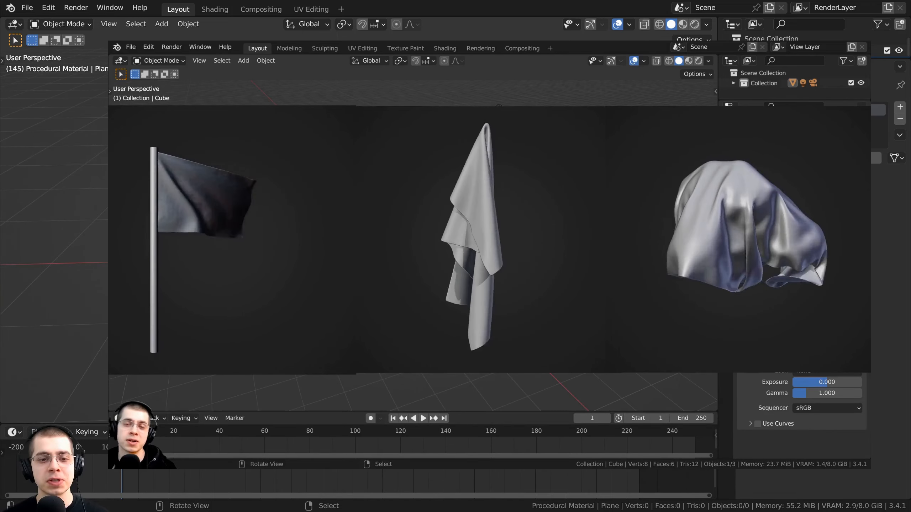
pyautogui.hotkey('shift', 'a')
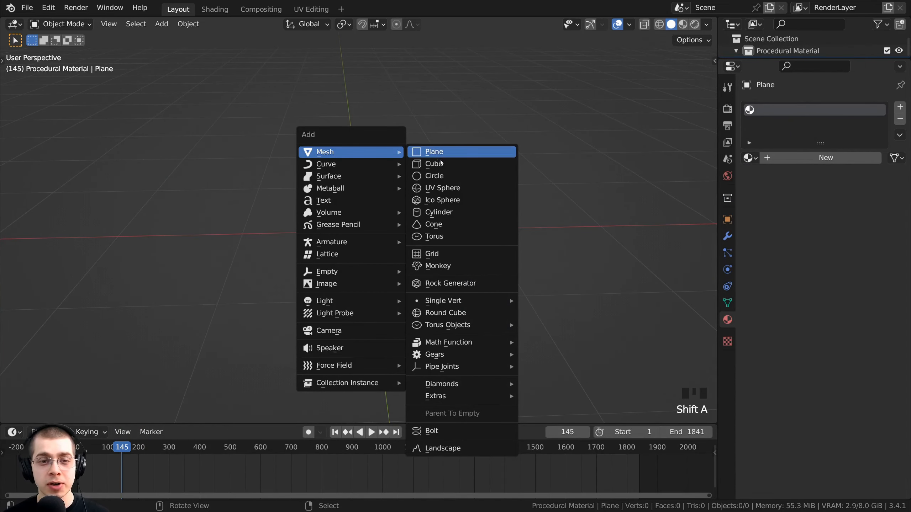
pyautogui.click(443, 189)
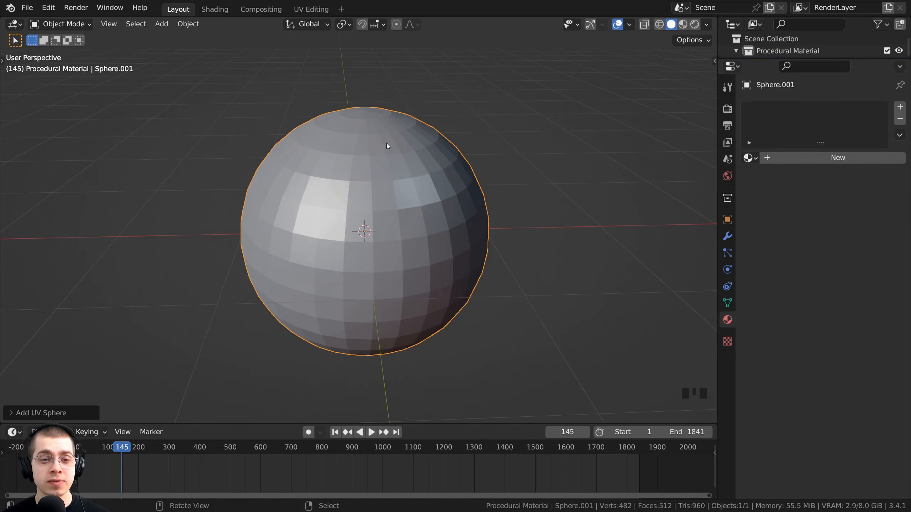
pyautogui.scroll(-3, 387, 143)
pyautogui.moveTo(387, 143); pyautogui.dragTo(366, 177, button='middle')
pyautogui.press('w')
pyautogui.click(342, 169)
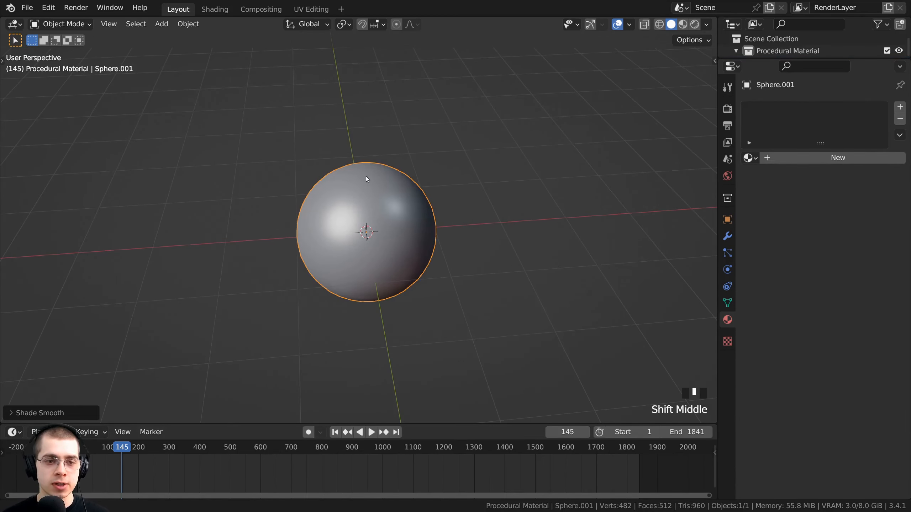
# Step: Add a plane and move it up along the Z axis until it sits just above the sphere
pyautogui.hotkey('shift', 'a')
pyautogui.moveTo(356, 164)
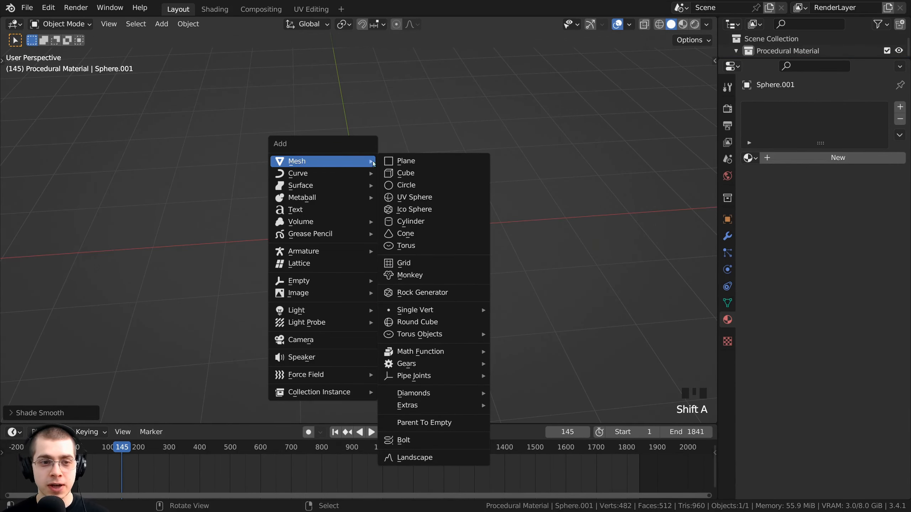
pyautogui.click(402, 161)
pyautogui.press('g')
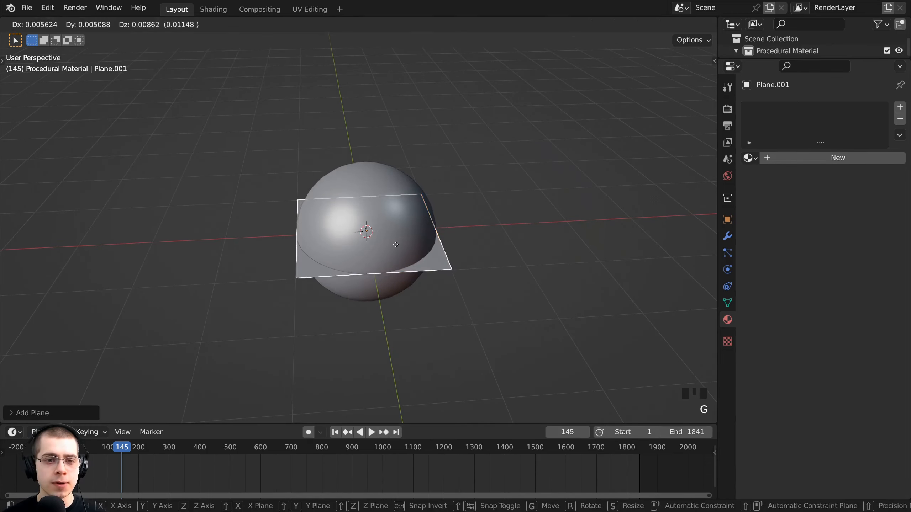
pyautogui.press('z')
pyautogui.click(398, 148)
pyautogui.keyDown('shift'); pyautogui.moveTo(401, 171); pyautogui.dragTo(403, 204, button='middle'); pyautogui.keyUp('shift')
pyautogui.moveTo(403, 204); pyautogui.dragTo(430, 208, button='middle')
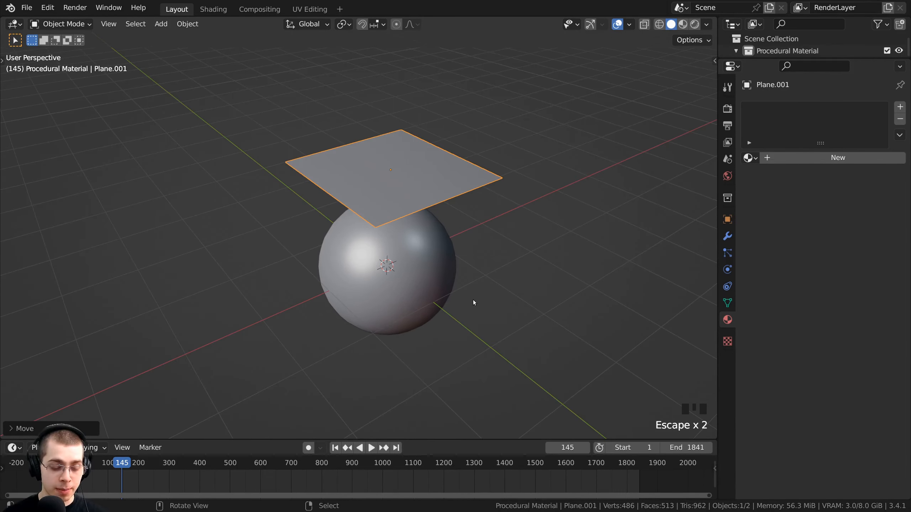
# Step: Scale the plane by 2.5 and apply its scale
pyautogui.press('s')
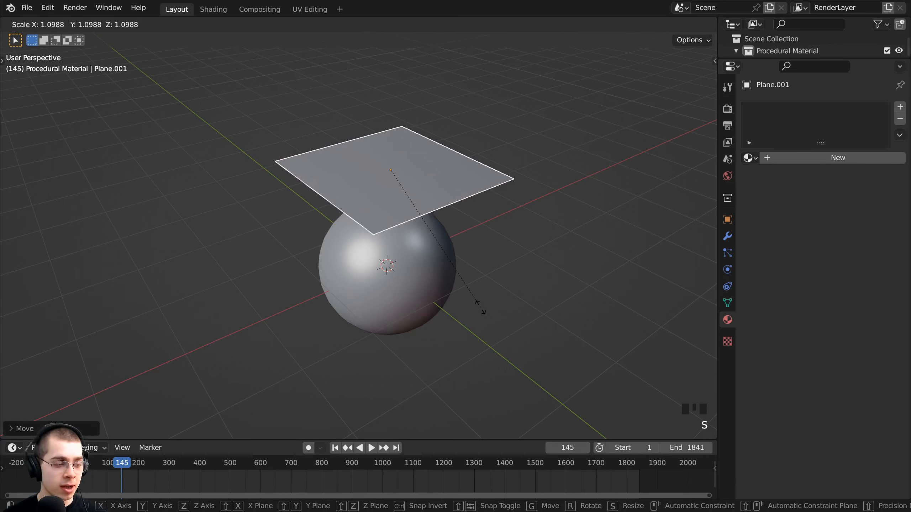
pyautogui.write('2.5')
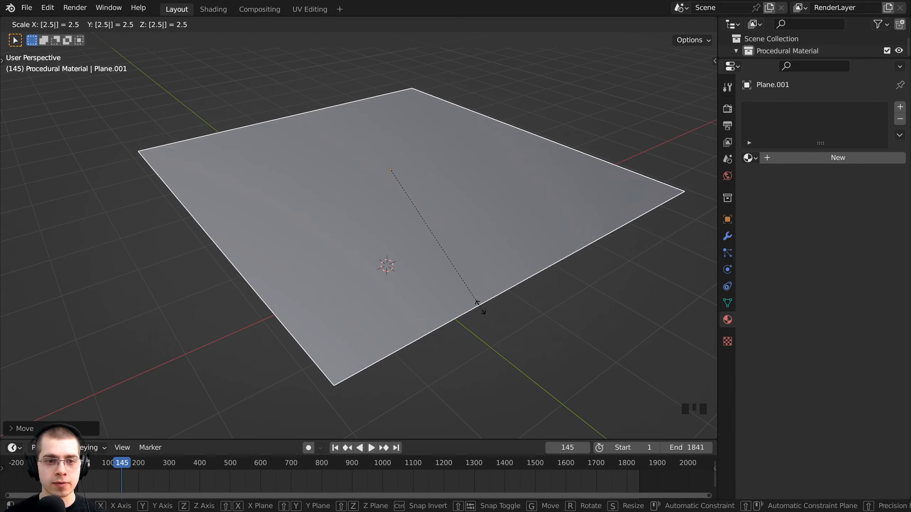
pyautogui.press('Return')
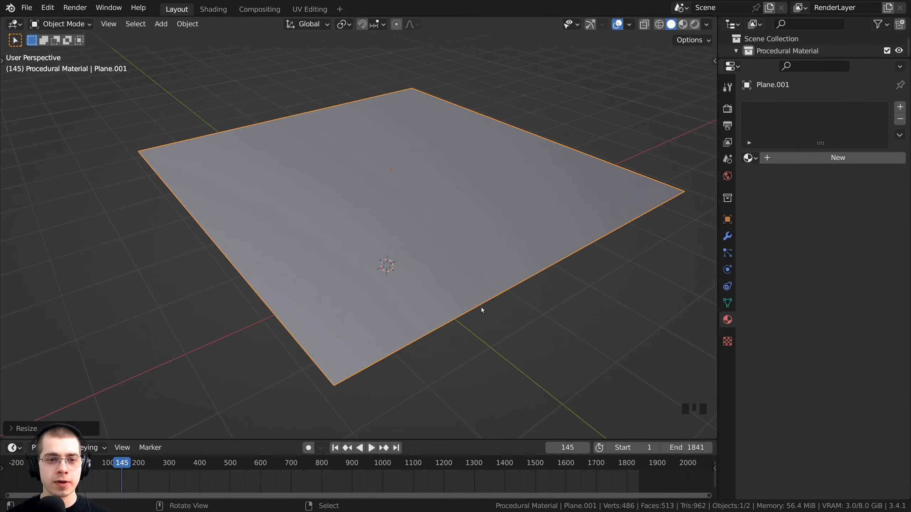
pyautogui.moveTo(481, 307); pyautogui.dragTo(509, 244, button='middle')
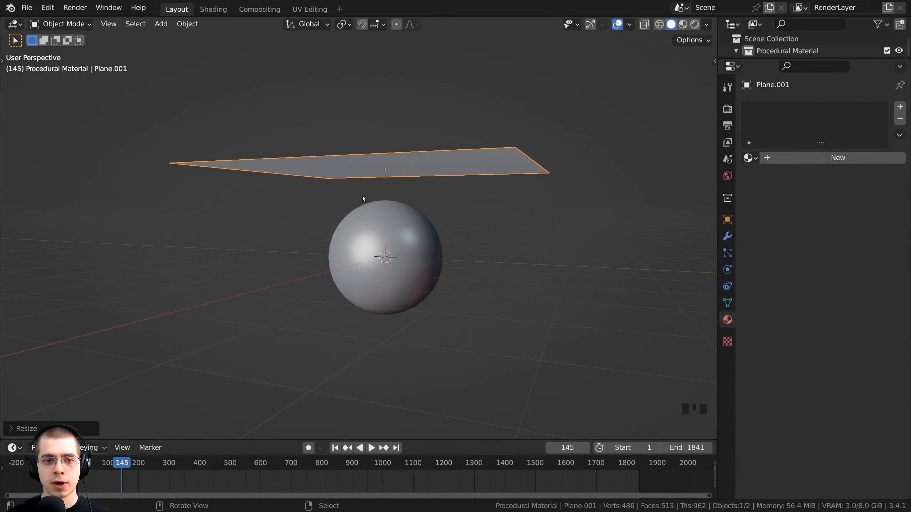
pyautogui.moveTo(370, 282); pyautogui.dragTo(393, 144, button='middle')
pyautogui.hotkey('ctrl', 'a')
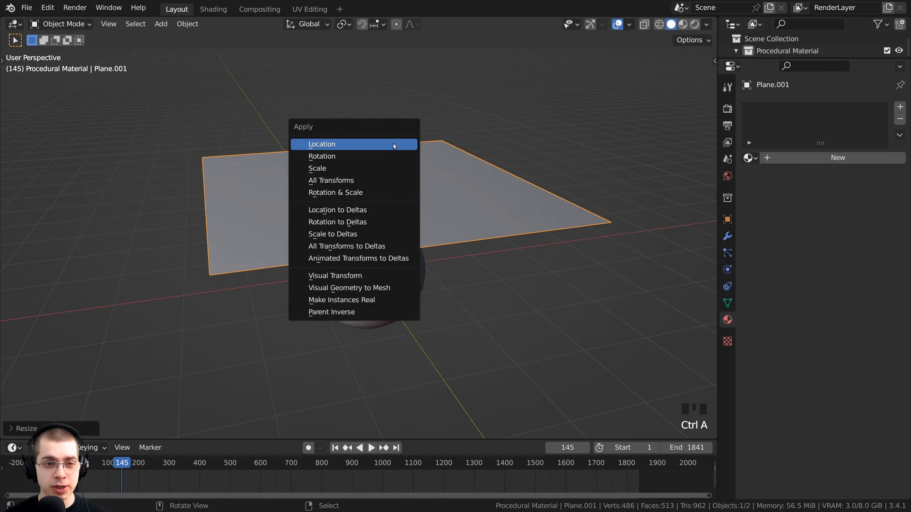
pyautogui.click(336, 169)
# Step: Subdivide the plane in Edit Mode with the number of cuts set to 100
pyautogui.moveTo(355, 76); pyautogui.dragTo(329, 163, button='middle')
pyautogui.scroll(-1, 291, 152)
pyautogui.press('Tab')
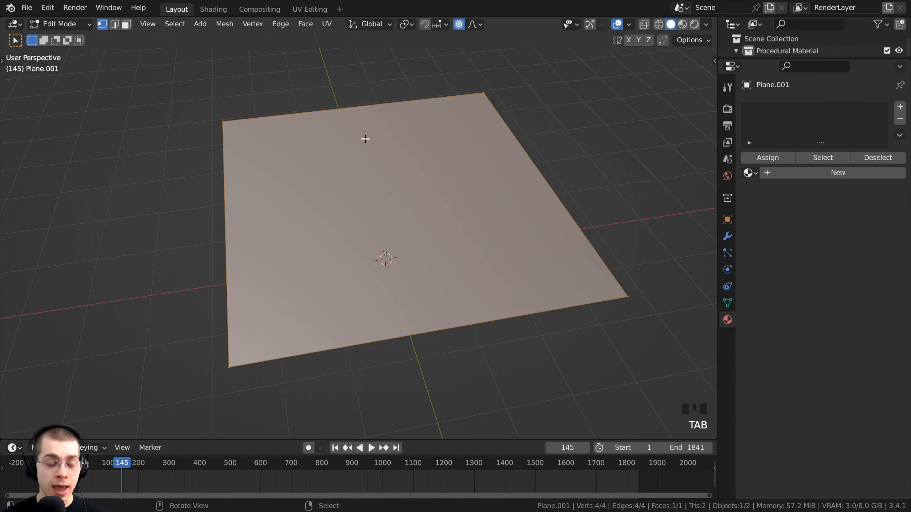
pyautogui.press('w')
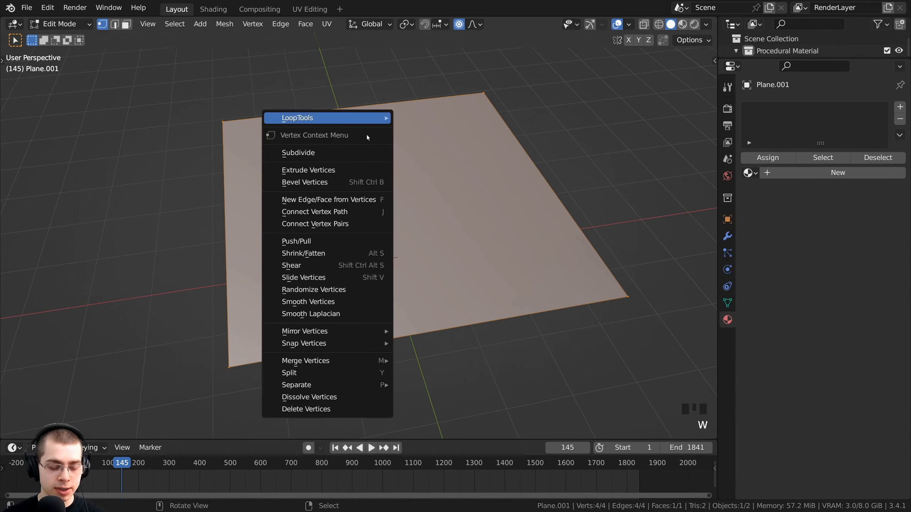
pyautogui.click(300, 154)
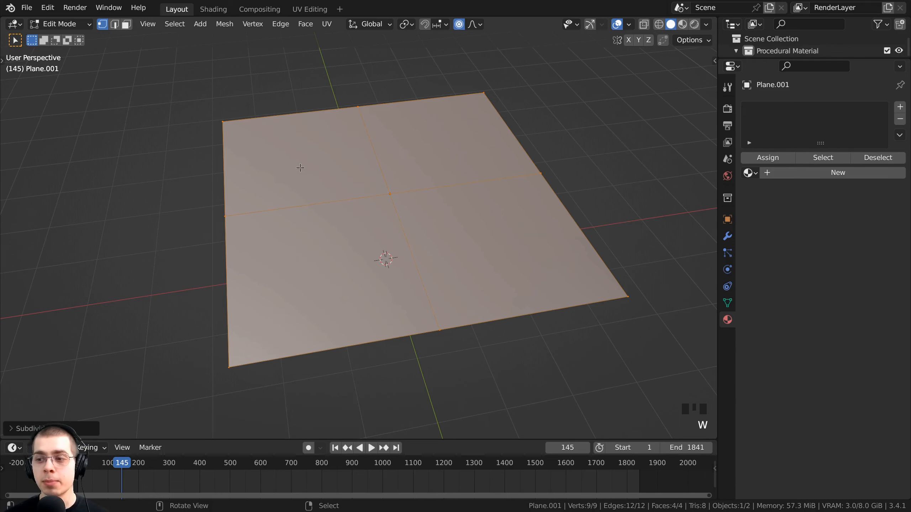
pyautogui.click(11, 429)
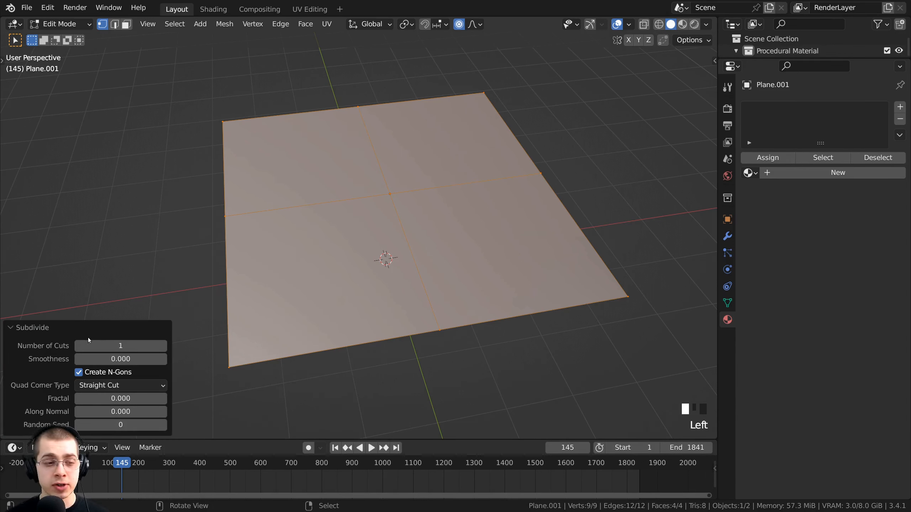
pyautogui.doubleClick(111, 348)
pyautogui.write('100')
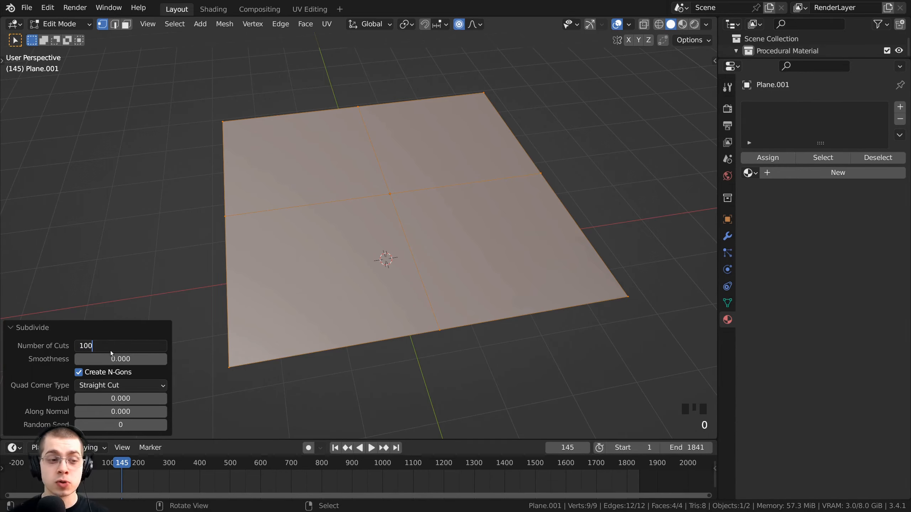
pyautogui.press('Return')
pyautogui.scroll(4, 419, 228)
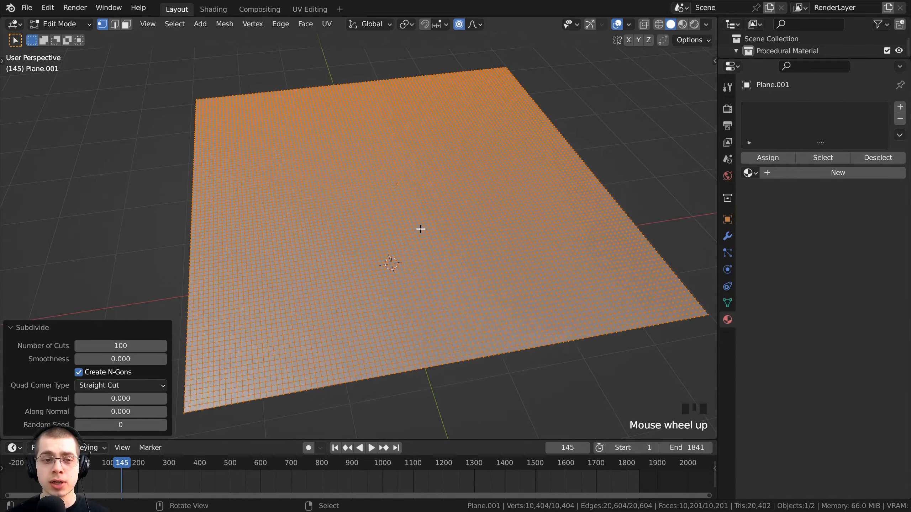
pyautogui.moveTo(449, 208); pyautogui.dragTo(430, 169, button='middle')
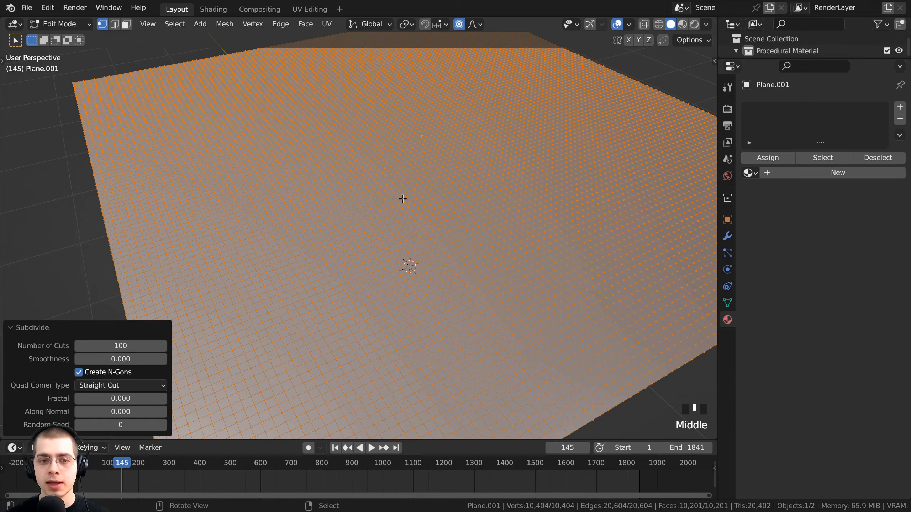
pyautogui.keyDown('shift'); pyautogui.moveTo(403, 199); pyautogui.dragTo(332, 112, button='middle'); pyautogui.keyUp('shift')
pyautogui.scroll(-4, 400, 206)
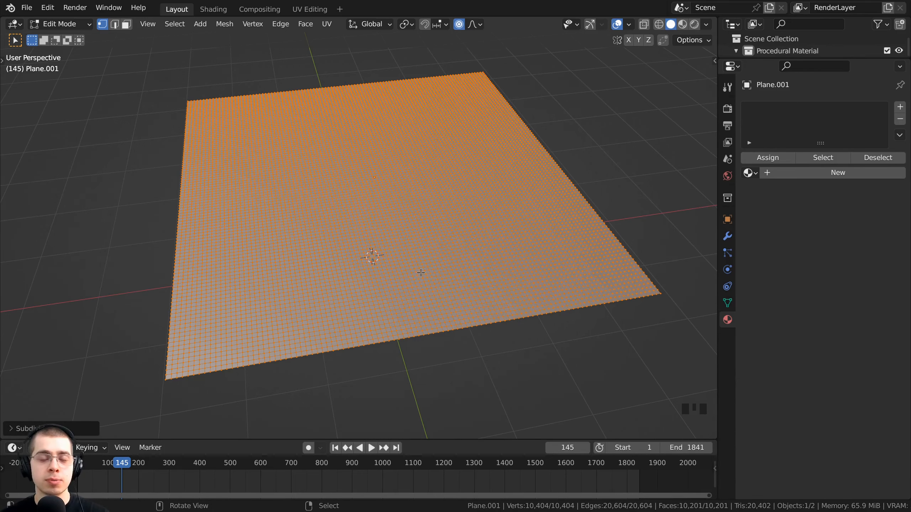
# Step: Switch to the UV Editing workspace and select all of the plane's vertices to display its UV layout
pyautogui.press('a')
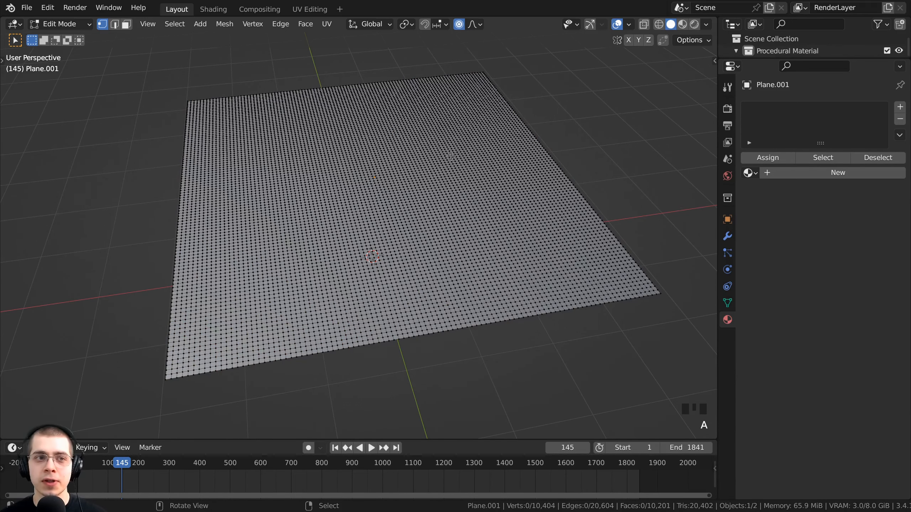
pyautogui.press('a')
pyautogui.click(309, 9)
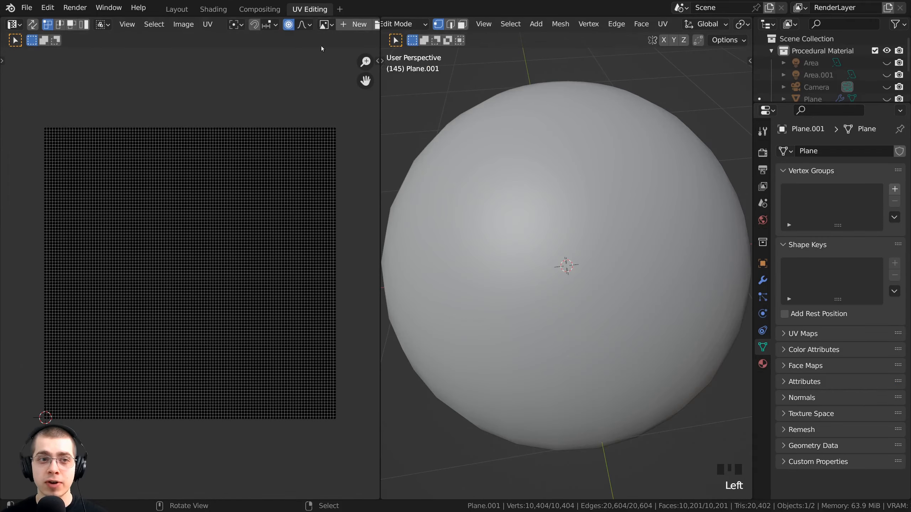
pyautogui.scroll(-5, 512, 258)
pyautogui.press('a')
pyautogui.press('a')
pyautogui.press('a')
pyautogui.press('a')
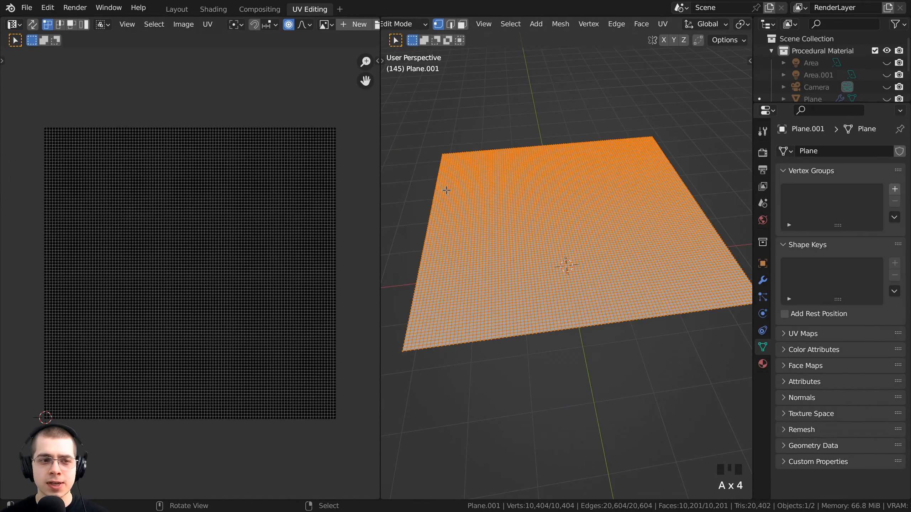
pyautogui.scroll(-1, 200, 223)
pyautogui.moveTo(413, 173); pyautogui.dragTo(553, 305, button='middle')
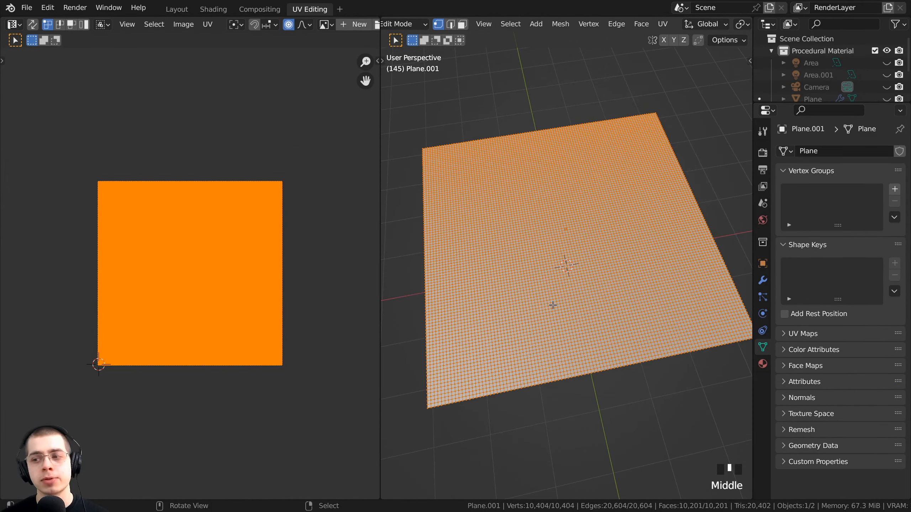
pyautogui.scroll(1, 408, 243)
pyautogui.scroll(2, 408, 243)
pyautogui.scroll(-1, 471, 242)
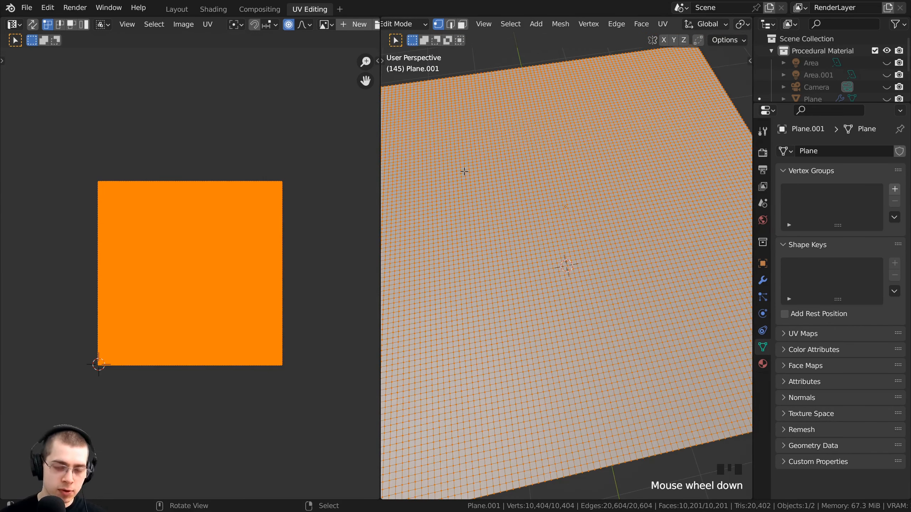
# Step: Unwrap the subdivided plane's UVs and keep the whole mesh selected to check its layout
pyautogui.moveTo(482, 162); pyautogui.dragTo(487, 169, button='middle')
pyautogui.press('u')
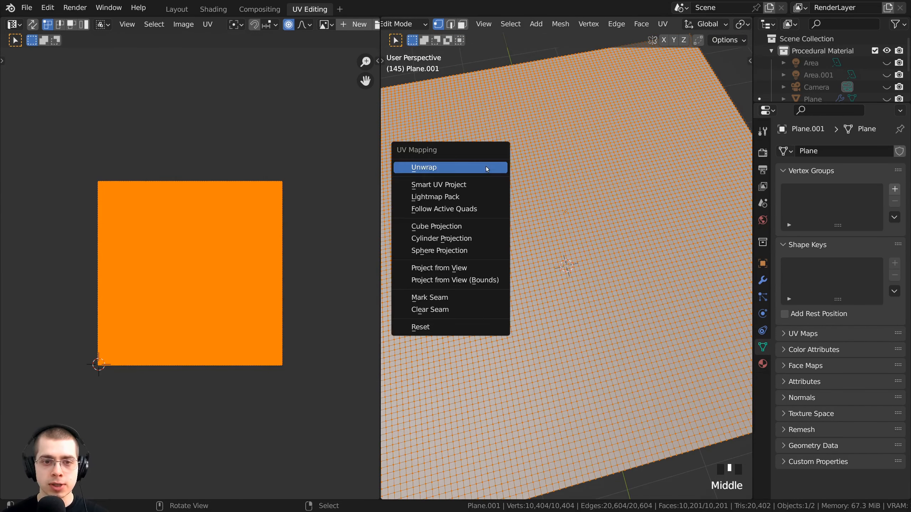
pyautogui.click(432, 167)
pyautogui.scroll(-2, 581, 164)
pyautogui.press('u')
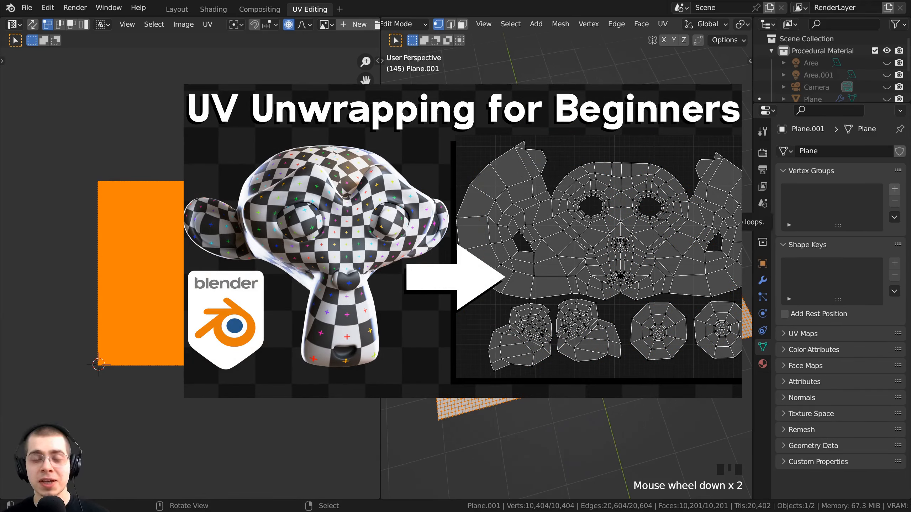
pyautogui.press('a')
pyautogui.press('a')
pyautogui.press('a')
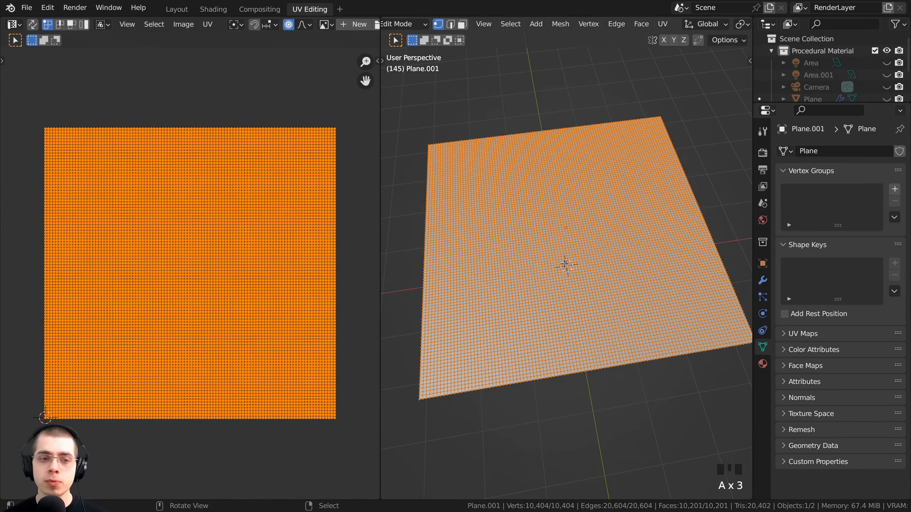
pyautogui.moveTo(565, 206); pyautogui.dragTo(500, 284, button='middle')
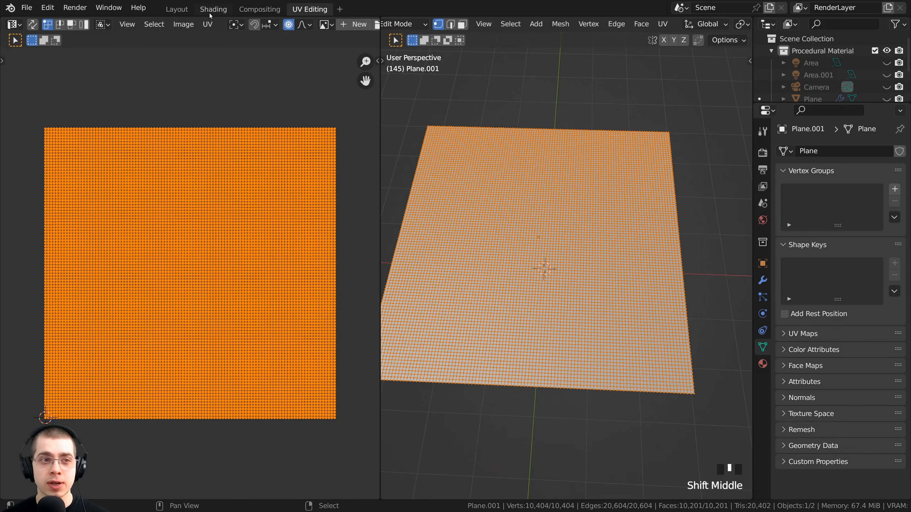
# Step: Return to the Layout workspace, add Cloth physics to the plane and set the current frame to 0
pyautogui.click(178, 10)
pyautogui.moveTo(380, 152); pyautogui.dragTo(430, 156, button='middle')
pyautogui.keyDown('shift'); pyautogui.moveTo(430, 156); pyautogui.dragTo(429, 165, button='middle'); pyautogui.keyUp('shift')
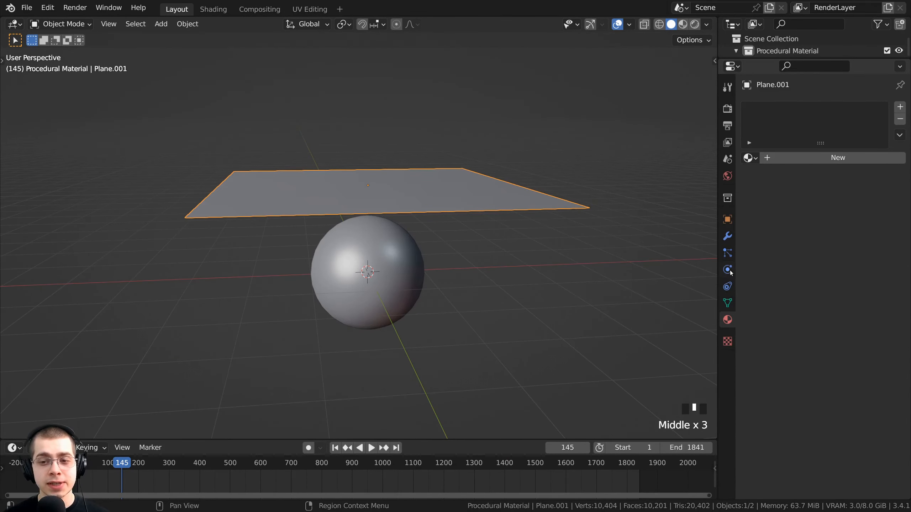
pyautogui.click(729, 270)
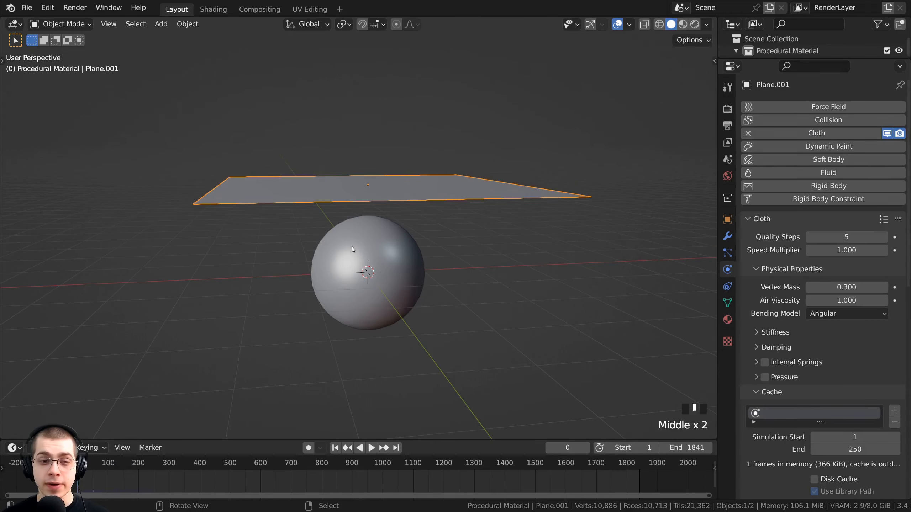
# Step: Add Collision physics to the sphere so the cloth plane can land on it
pyautogui.rightClick(391, 261)
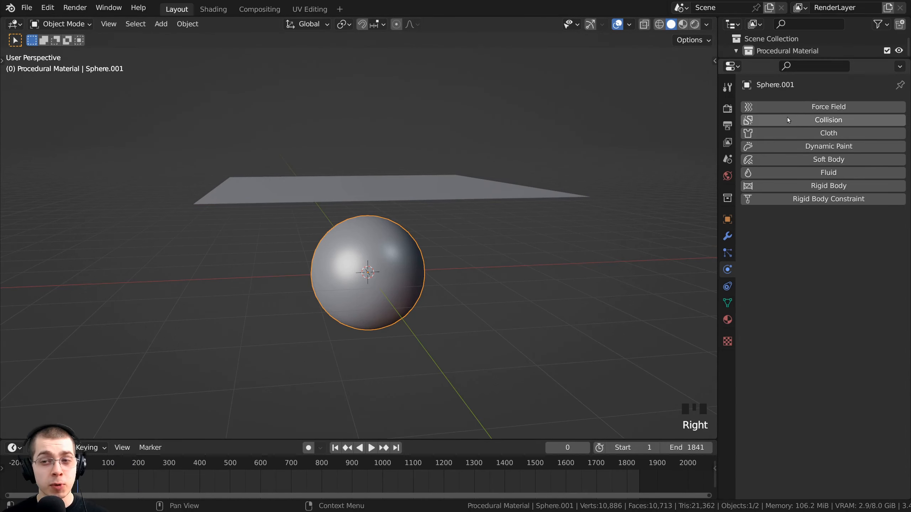
pyautogui.click(779, 120)
pyautogui.rightClick(358, 179)
pyautogui.rightClick(358, 179)
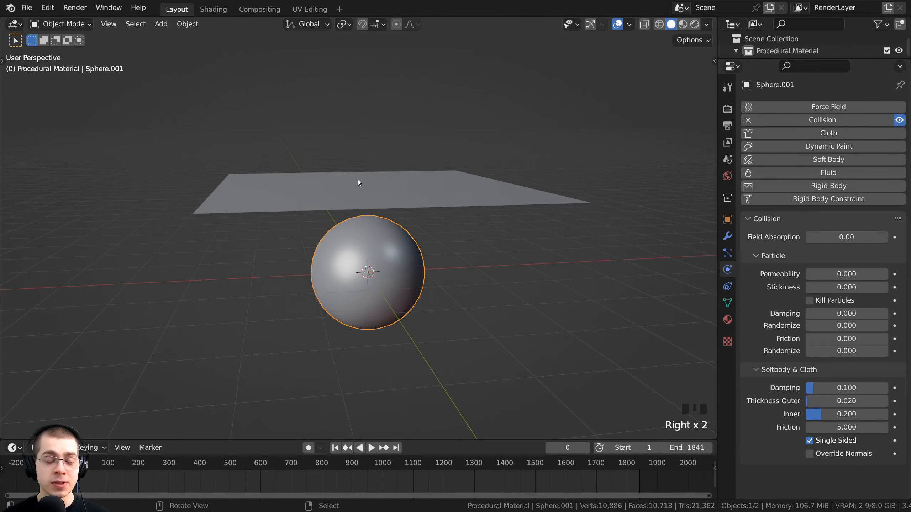
pyautogui.rightClick(334, 189)
pyautogui.rightClick(329, 256)
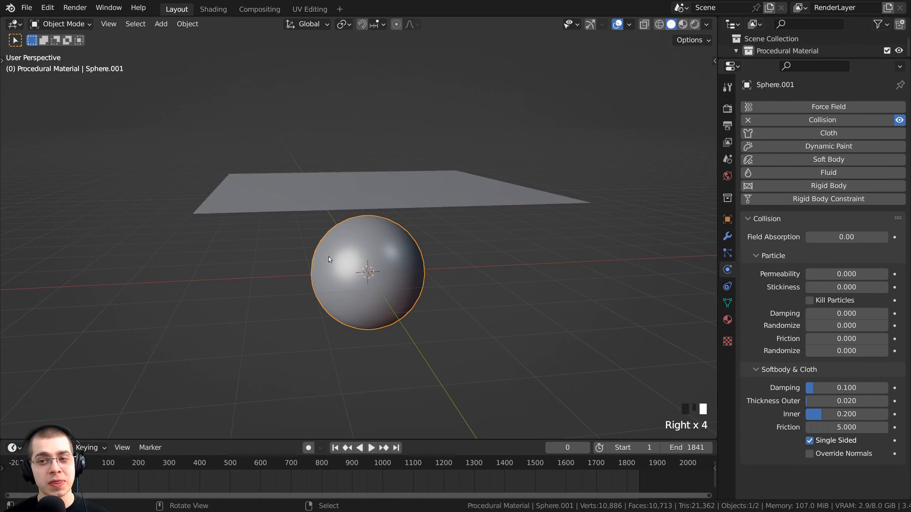
# Step: Enable Self Collisions in the plane's Cloth physics settings
pyautogui.rightClick(337, 197)
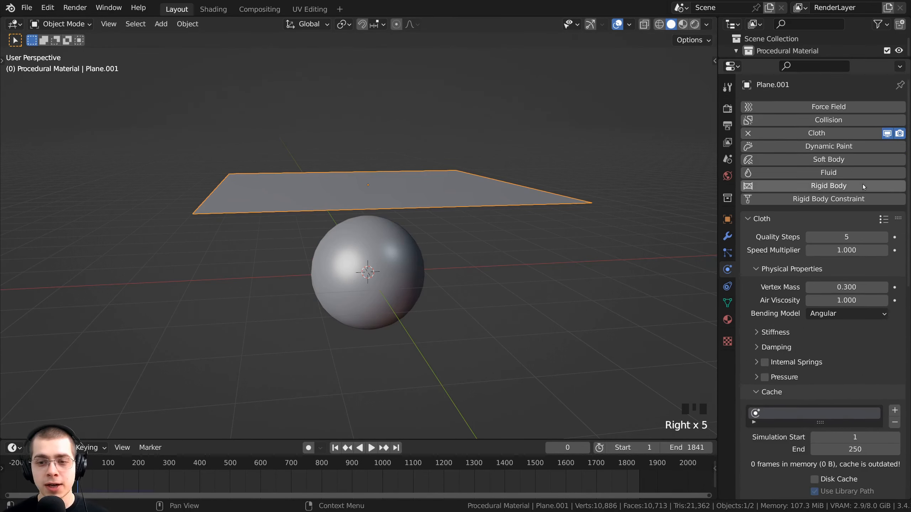
pyautogui.scroll(-15, 835, 236)
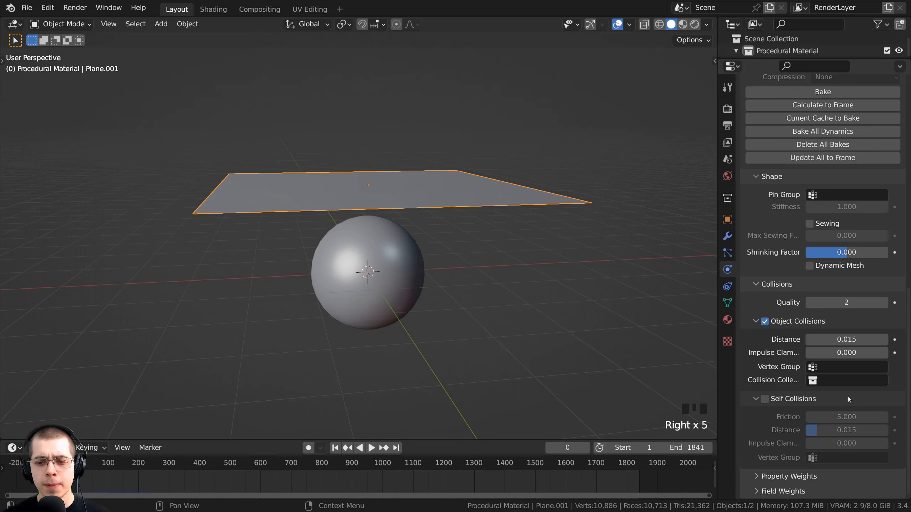
pyautogui.scroll(12, 849, 399)
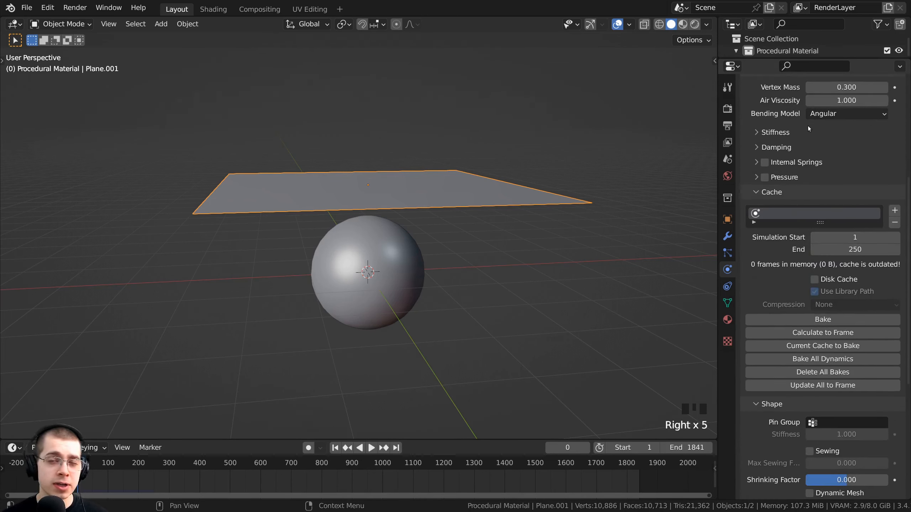
pyautogui.scroll(-12, 807, 174)
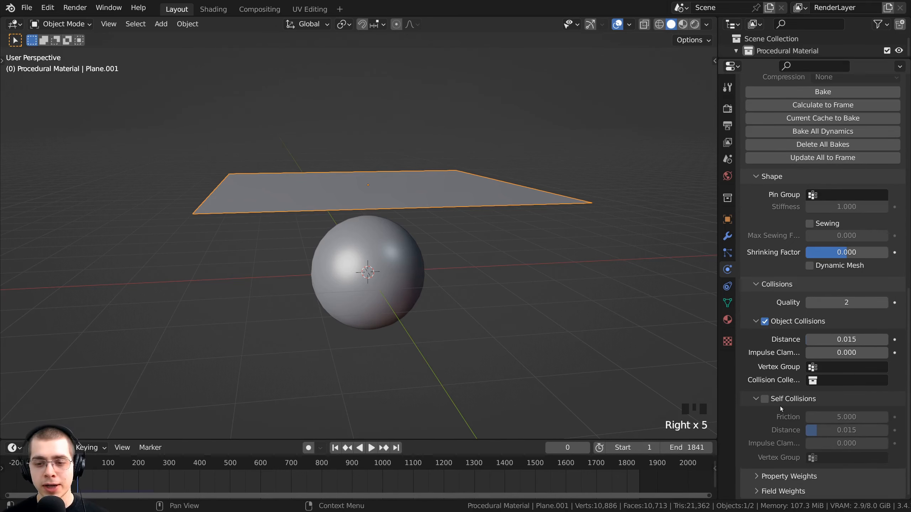
pyautogui.click(765, 398)
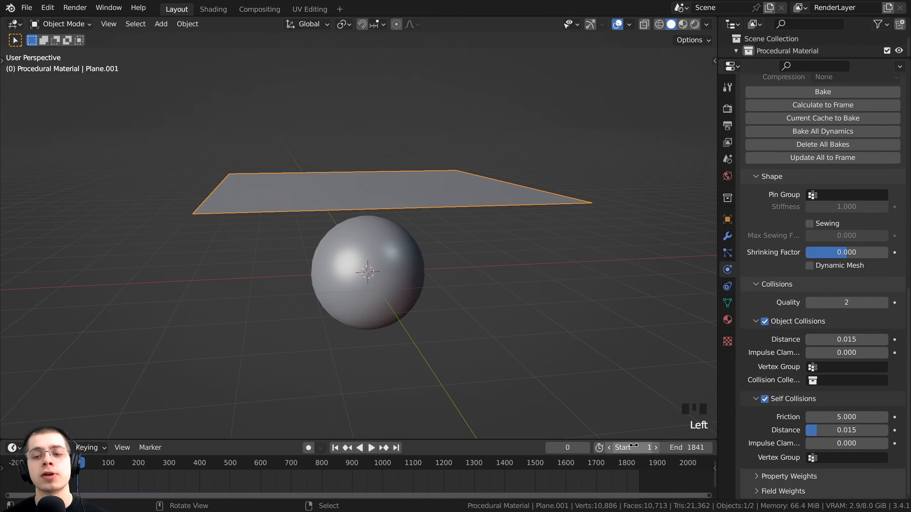
# Step: Play the cloth simulation so the plane drapes over the sphere, and pause it at frame 38
pyautogui.moveTo(477, 288); pyautogui.dragTo(444, 242, button='middle')
pyautogui.scroll(2, 622, 262)
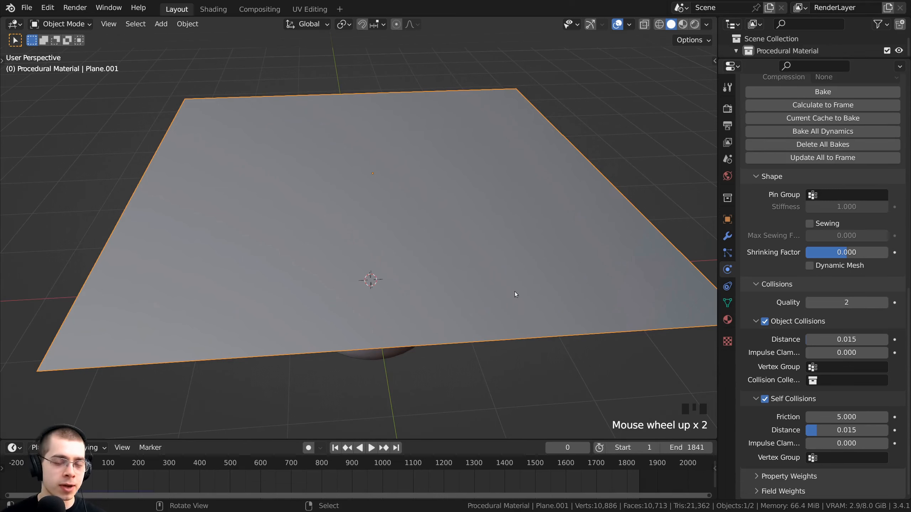
pyautogui.scroll(-3, 515, 284)
pyautogui.moveTo(512, 275); pyautogui.dragTo(494, 266, button='middle')
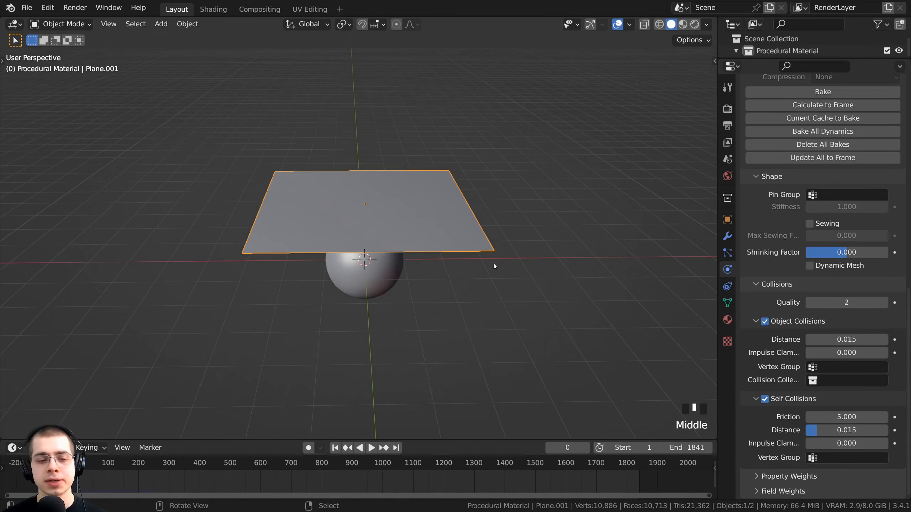
pyautogui.moveTo(278, 424); pyautogui.dragTo(455, 245, button='middle')
pyautogui.press('space')
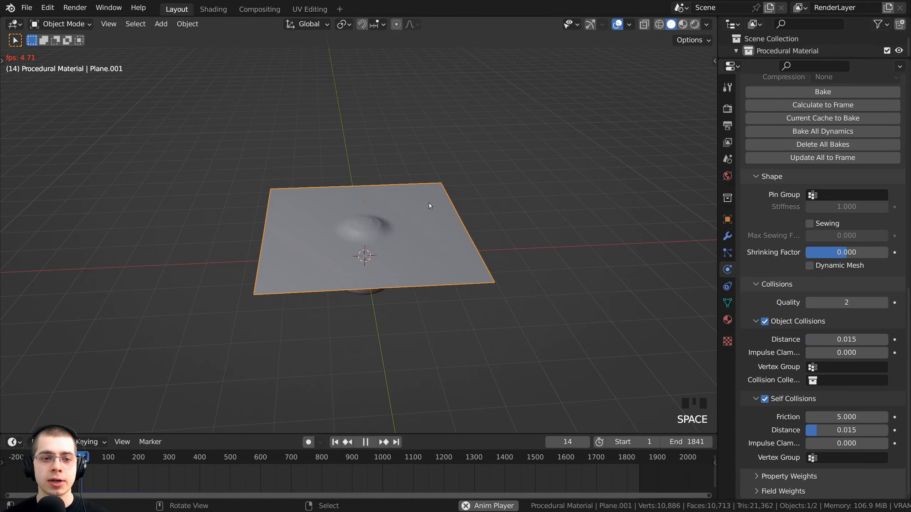
pyautogui.scroll(4, 430, 232)
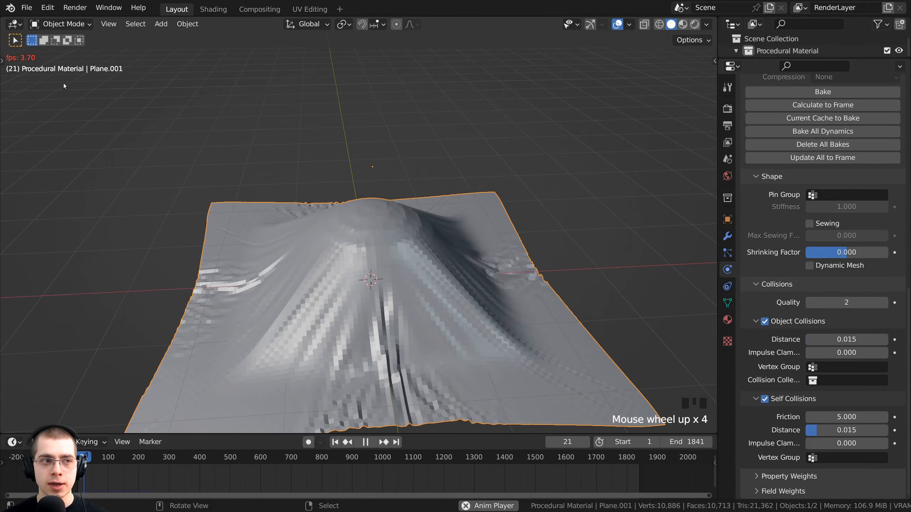
pyautogui.scroll(-2, 370, 231)
pyautogui.moveTo(348, 221); pyautogui.dragTo(327, 200, button='middle')
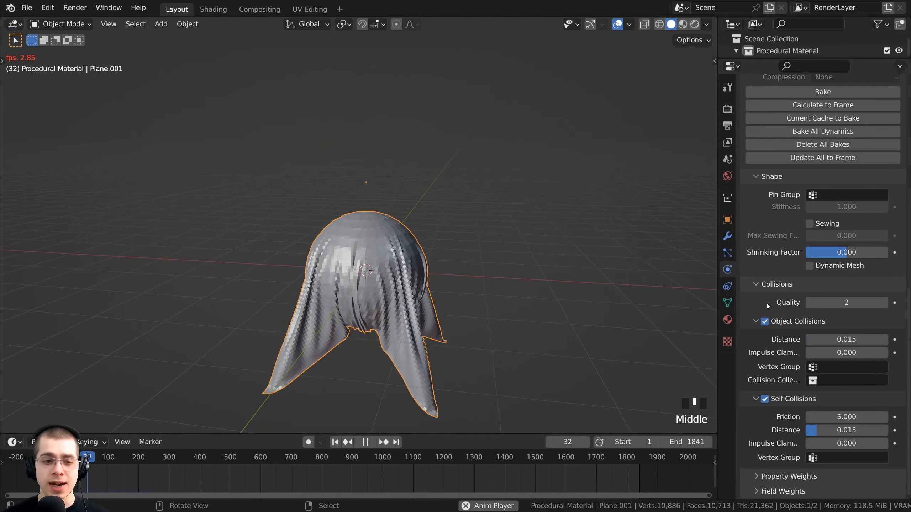
pyautogui.scroll(-4, 797, 277)
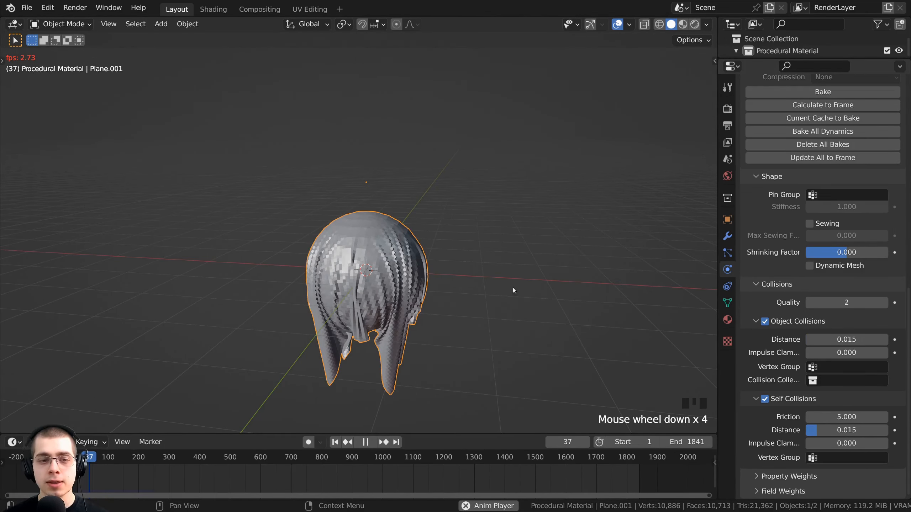
pyautogui.press('space')
# Step: Check the cloth cache's frame range, resume the simulation and stop it at frame 102
pyautogui.scroll(5, 789, 216)
pyautogui.click(775, 163)
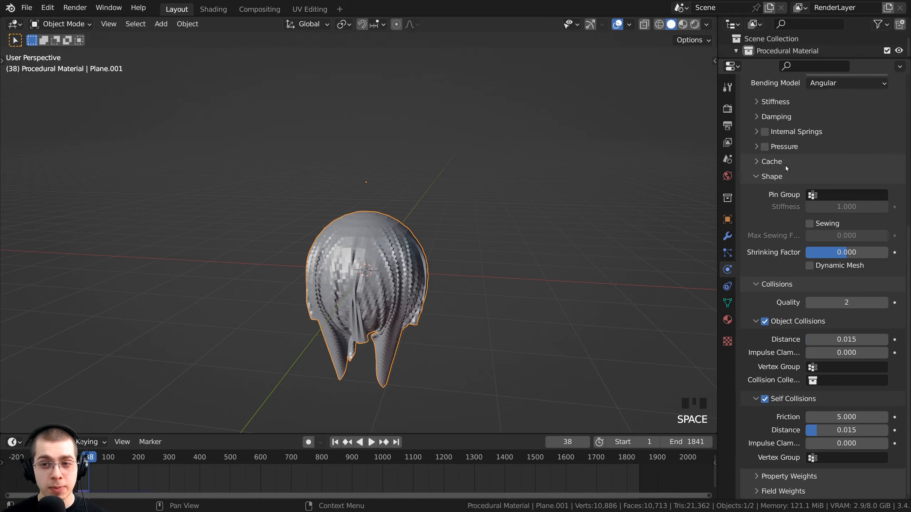
pyautogui.click(758, 162)
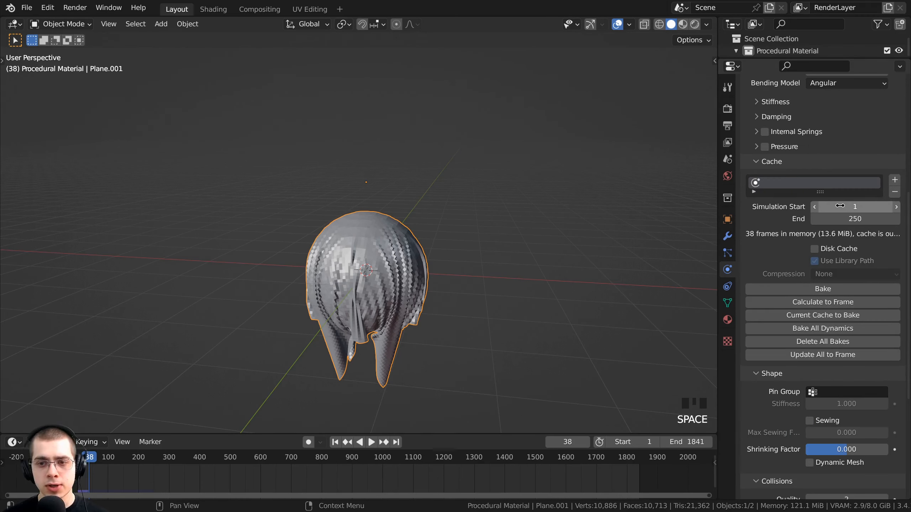
pyautogui.moveTo(574, 244); pyautogui.dragTo(590, 235, button='middle')
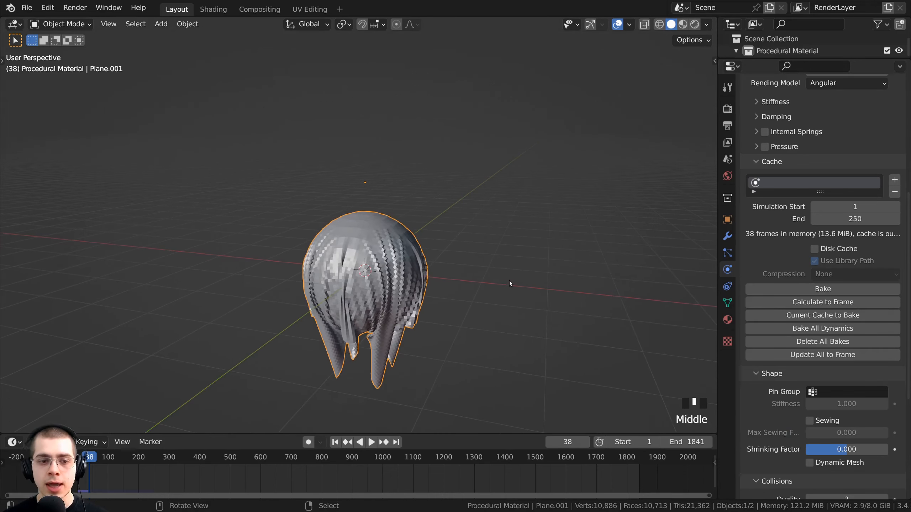
pyautogui.press('space')
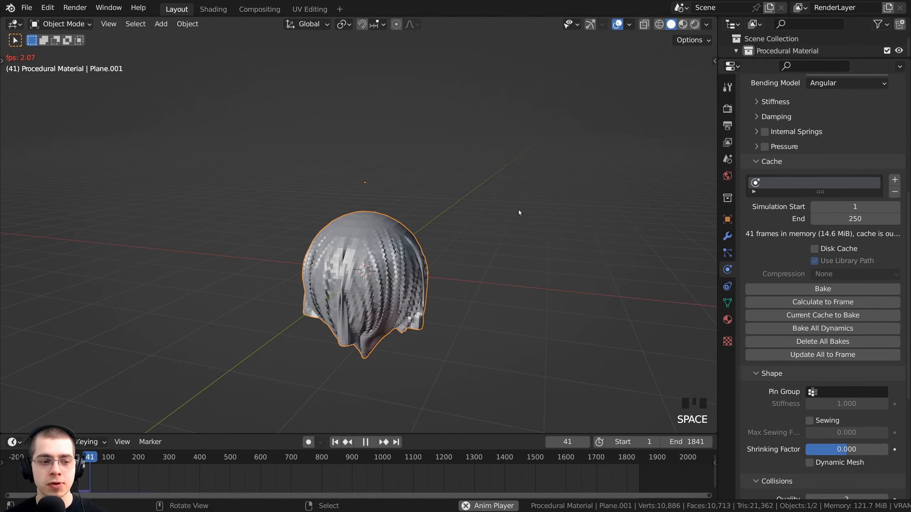
pyautogui.scroll(-1, 469, 328)
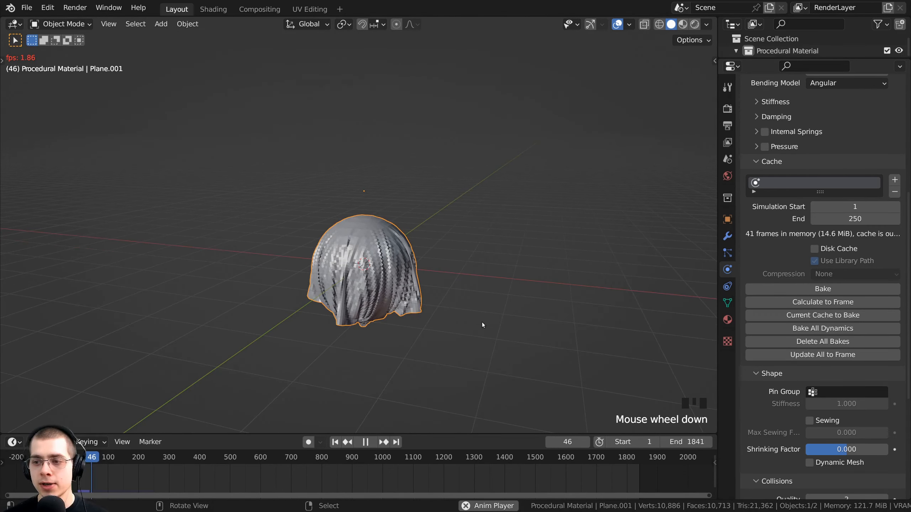
pyautogui.scroll(2, 481, 322)
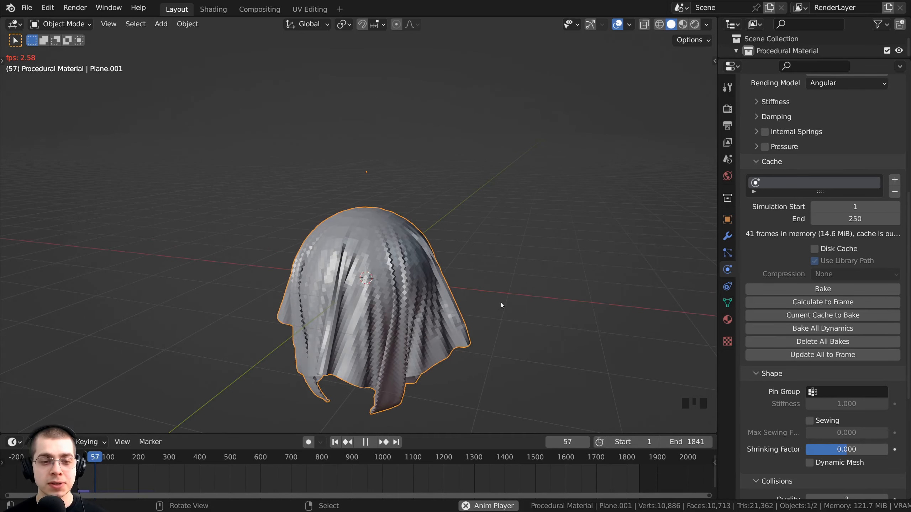
pyautogui.press('space')
pyautogui.moveTo(501, 301); pyautogui.dragTo(212, 377, button='middle')
pyautogui.moveTo(135, 471); pyautogui.dragTo(153, 474, button='middle')
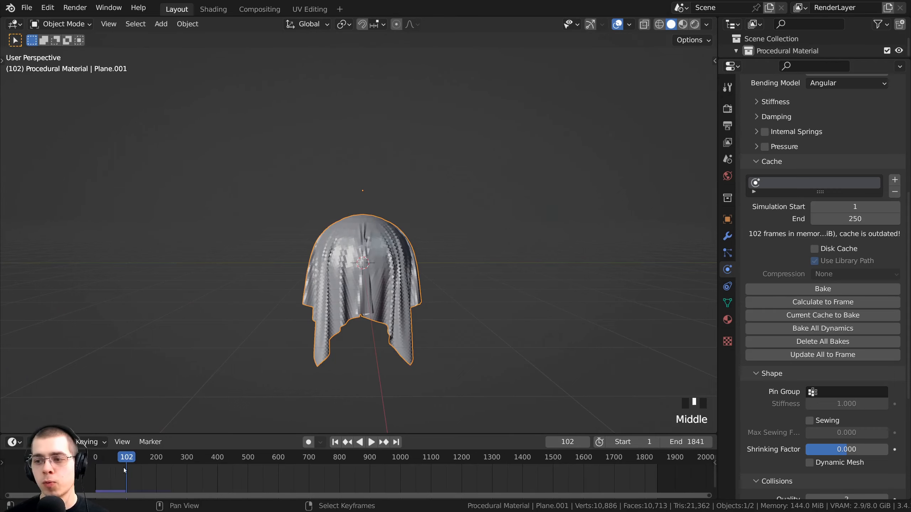
# Step: Apply the Cloth modifier on the draped plane at frame 102
pyautogui.scroll(6, 275, 350)
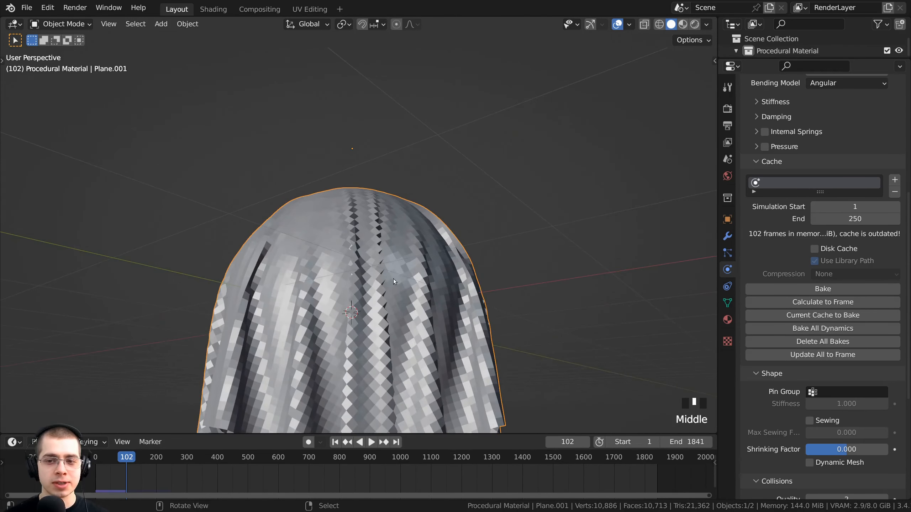
pyautogui.scroll(-4, 394, 281)
pyautogui.keyDown('shift'); pyautogui.moveTo(355, 357); pyautogui.dragTo(324, 234, button='middle'); pyautogui.keyUp('shift')
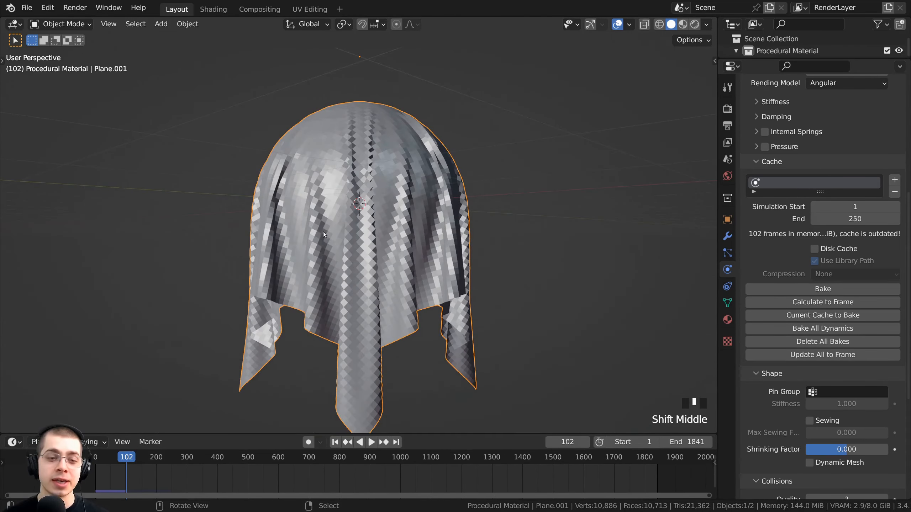
pyautogui.click(727, 237)
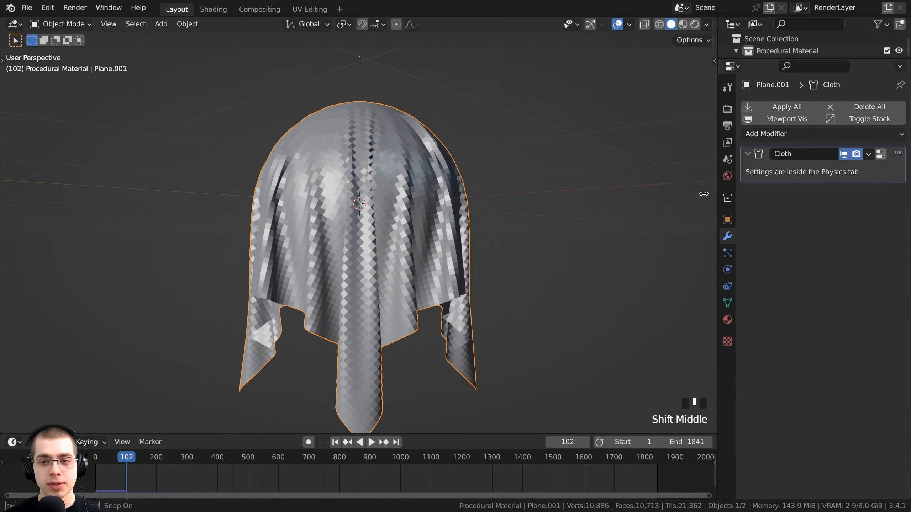
pyautogui.moveTo(716, 198); pyautogui.dragTo(637, 199)
pyautogui.click(868, 154)
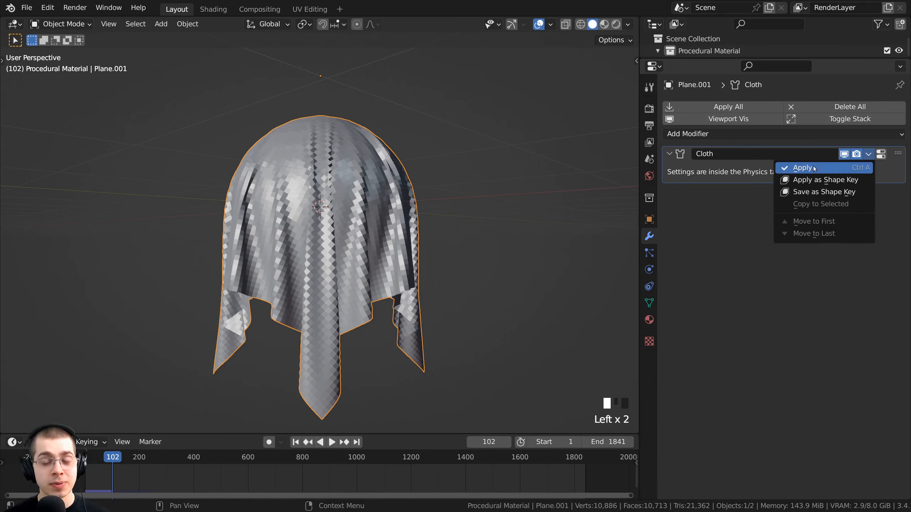
pyautogui.click(814, 169)
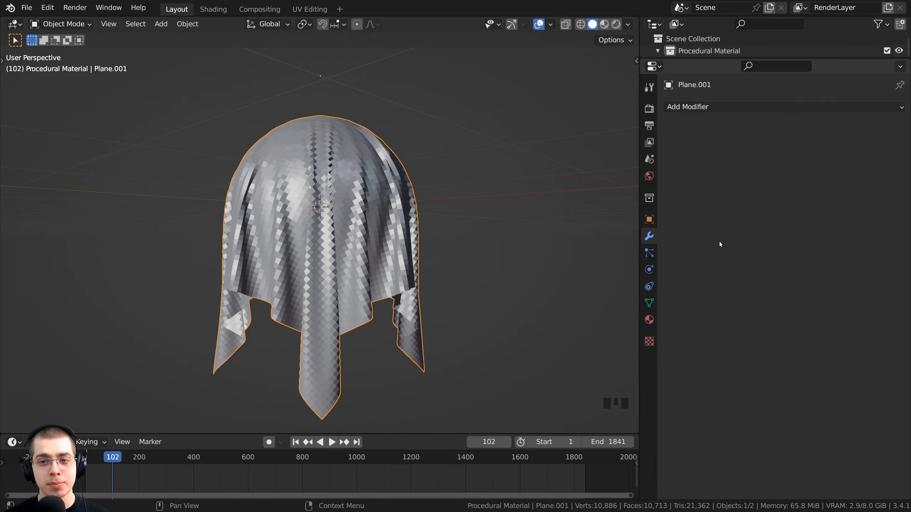
# Step: Remove the Collision physics from the sphere and reselect the draped cloth
pyautogui.moveTo(323, 233); pyautogui.dragTo(348, 253, button='middle')
pyautogui.rightClick(338, 252)
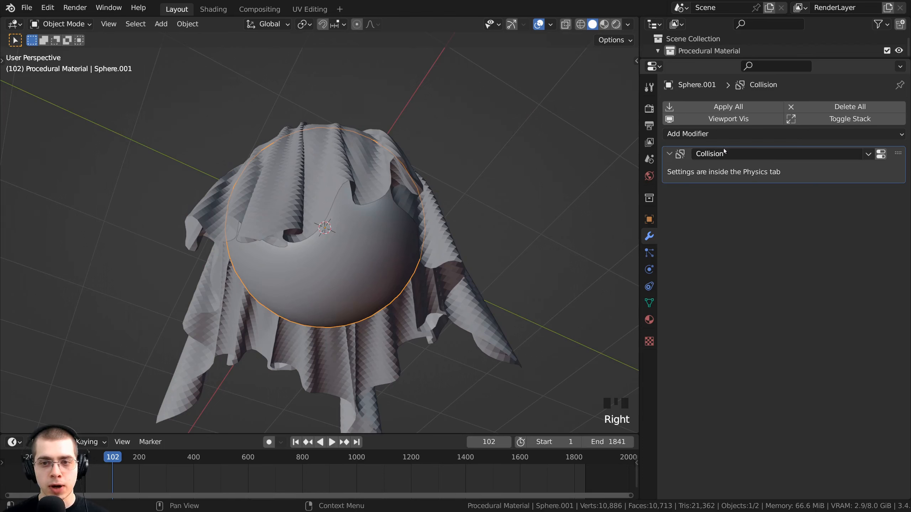
pyautogui.click(881, 155)
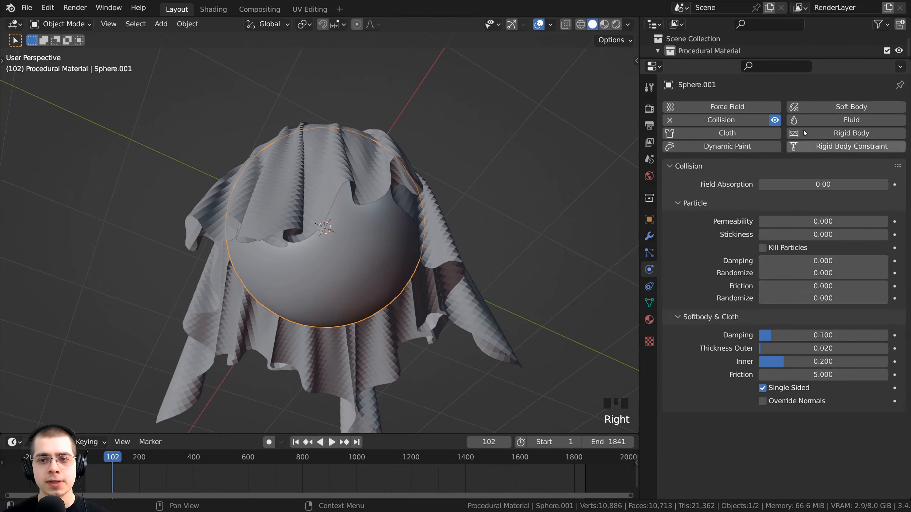
pyautogui.click(670, 122)
pyautogui.moveTo(413, 230); pyautogui.dragTo(309, 229, button='middle')
pyautogui.click(313, 224)
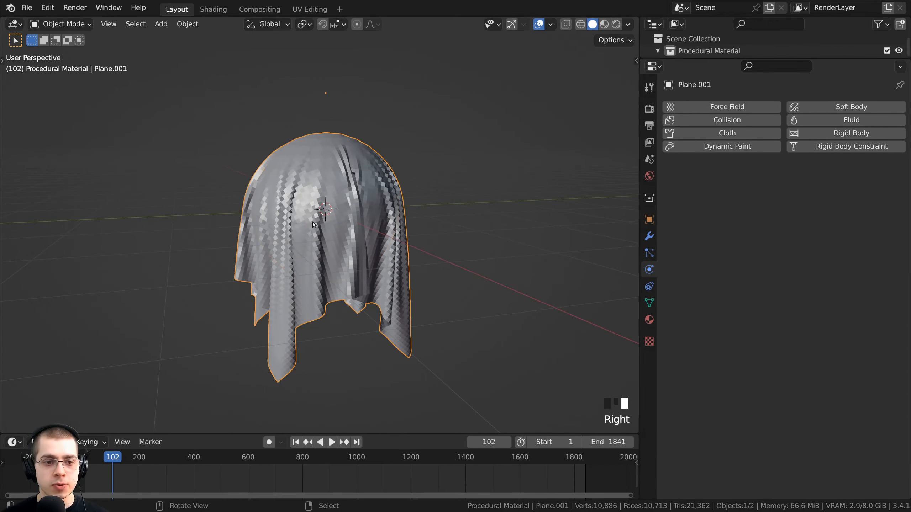
# Step: Shade the draped cloth smooth and inspect its folds
pyautogui.moveTo(293, 158); pyautogui.dragTo(300, 176, button='middle')
pyautogui.rightClick(301, 178)
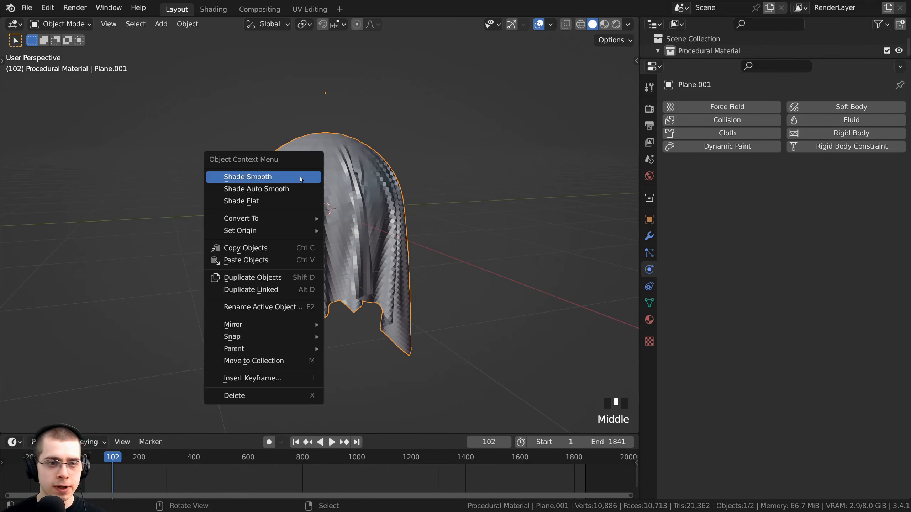
pyautogui.click(253, 177)
pyautogui.moveTo(381, 253); pyautogui.dragTo(338, 262, button='middle')
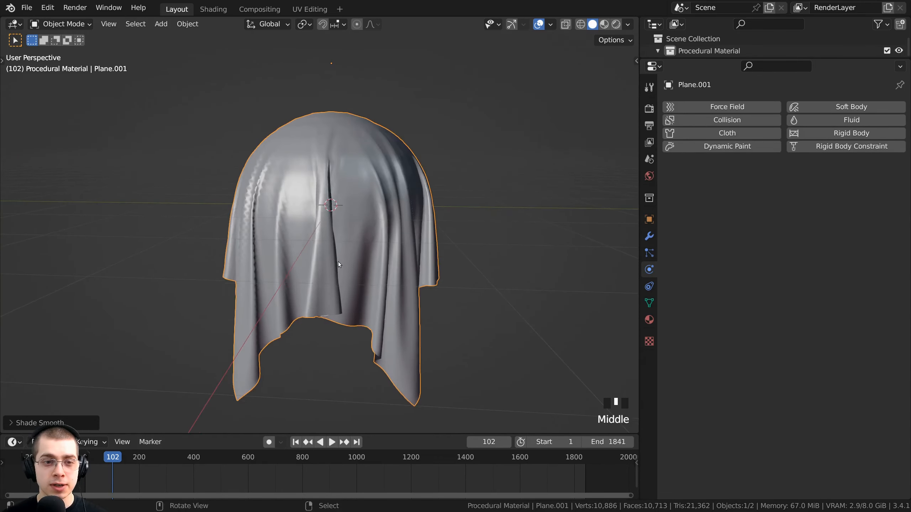
pyautogui.scroll(2, 400, 241)
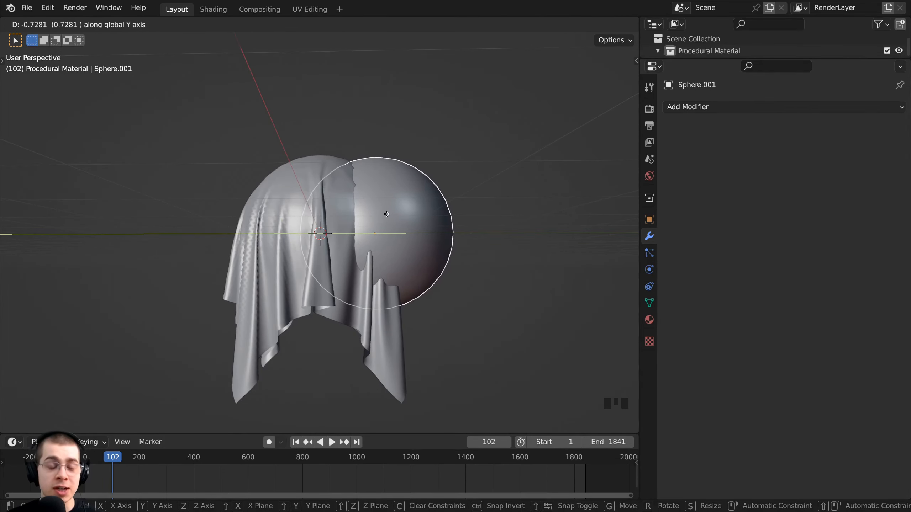
pyautogui.rightClick(373, 229)
pyautogui.scroll(2, 370, 237)
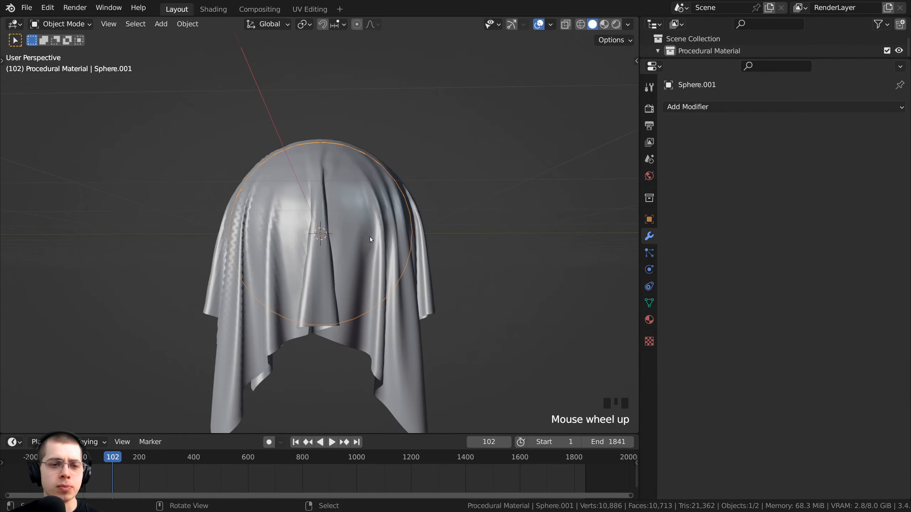
pyautogui.moveTo(370, 237); pyautogui.dragTo(384, 302, button='middle')
pyautogui.scroll(-2, 328, 157)
# Step: Select the cloth and the sphere together and scale both down by a factor of 0.1
pyautogui.rightClick(323, 167)
pyautogui.keyDown('shift'); pyautogui.rightClick(327, 266); pyautogui.keyUp('shift')
pyautogui.scroll(-1, 314, 142)
pyautogui.press('s')
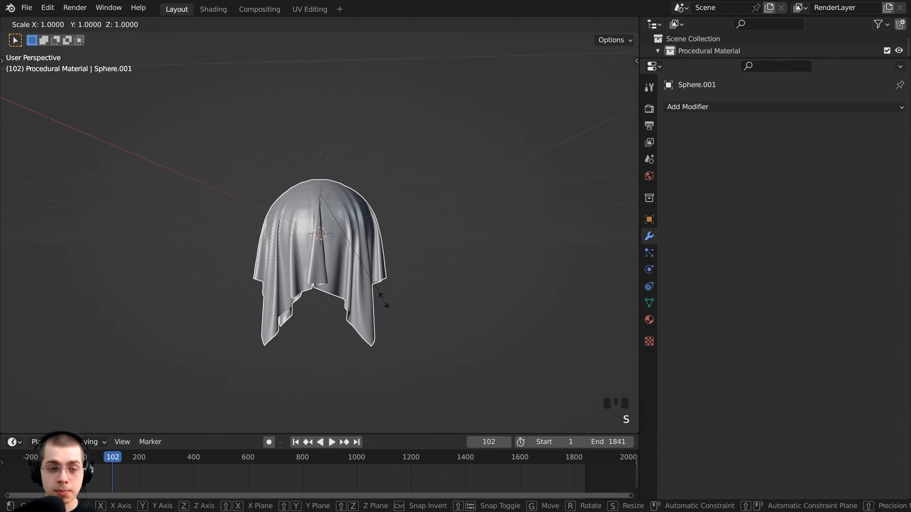
pyautogui.write('.1')
pyautogui.press('Return')
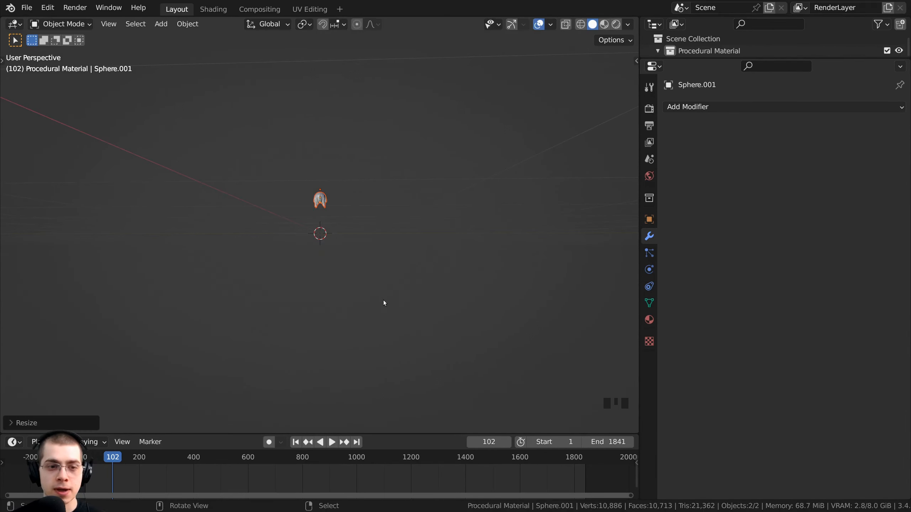
# Step: Move the scaled cloth and sphere down along the Z axis so they sit around the world origin
pyautogui.scroll(4, 372, 305)
pyautogui.press('g')
pyautogui.press('z')
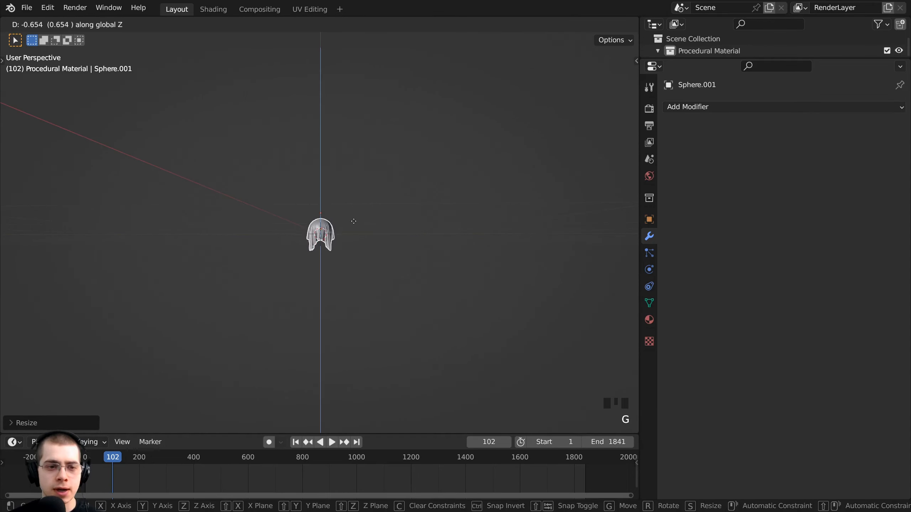
pyautogui.click(355, 224)
pyautogui.moveTo(355, 224)
pyautogui.mouseDown(button='middle')
pyautogui.moveTo(310, 257)
pyautogui.moveTo(355, 233)
pyautogui.moveTo(381, 190)
pyautogui.moveTo(363, 226)
pyautogui.moveTo(359, 208)
pyautogui.mouseUp(button='middle')
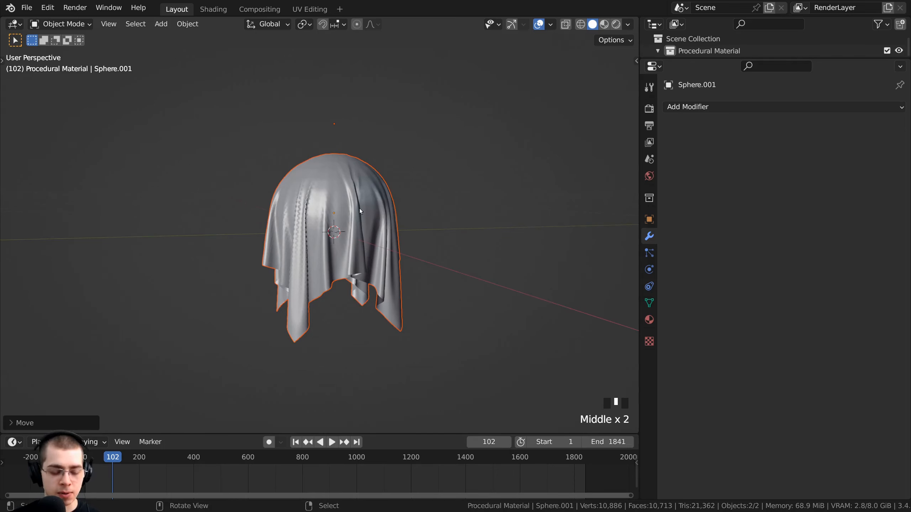
# Step: Apply the scale of the cloth and the sphere
pyautogui.hotkey('ctrl', 'a')
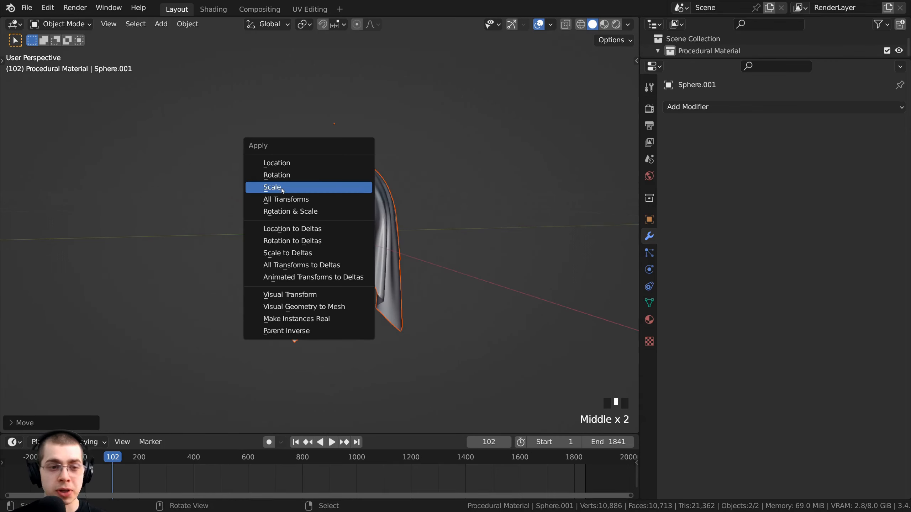
pyautogui.click(297, 186)
pyautogui.moveTo(304, 179); pyautogui.dragTo(356, 272, button='middle')
# Step: Select only the draped cloth and add a Solidify modifier to it
pyautogui.hotkey('alt', 'a')
pyautogui.click(355, 201)
pyautogui.scroll(3, 354, 212)
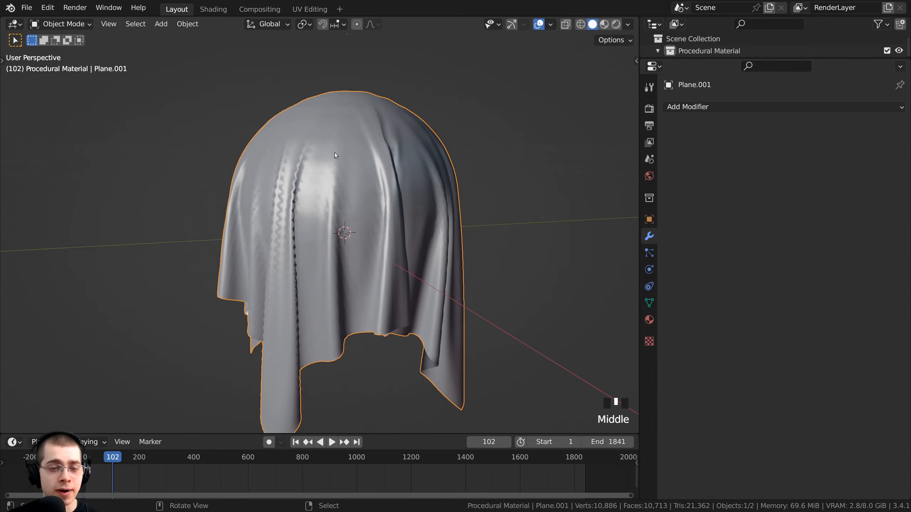
pyautogui.moveTo(348, 197); pyautogui.dragTo(548, 118, button='middle')
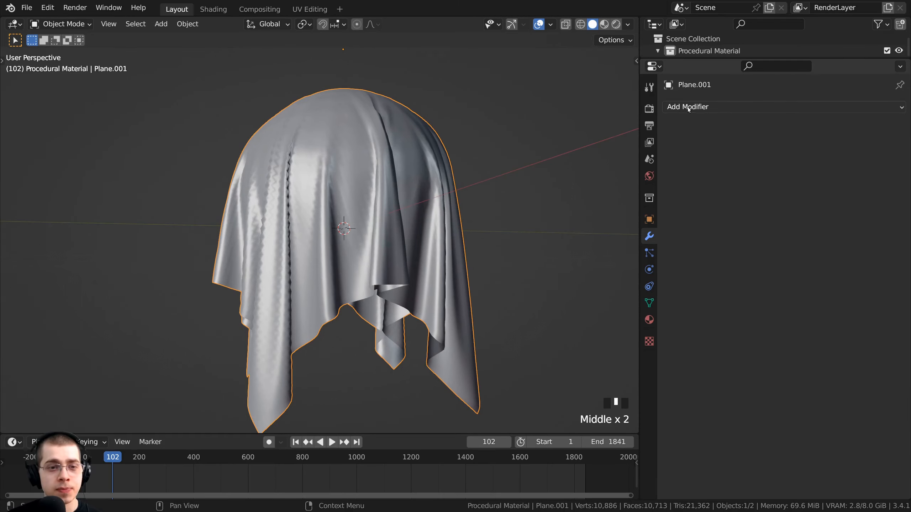
pyautogui.click(697, 110)
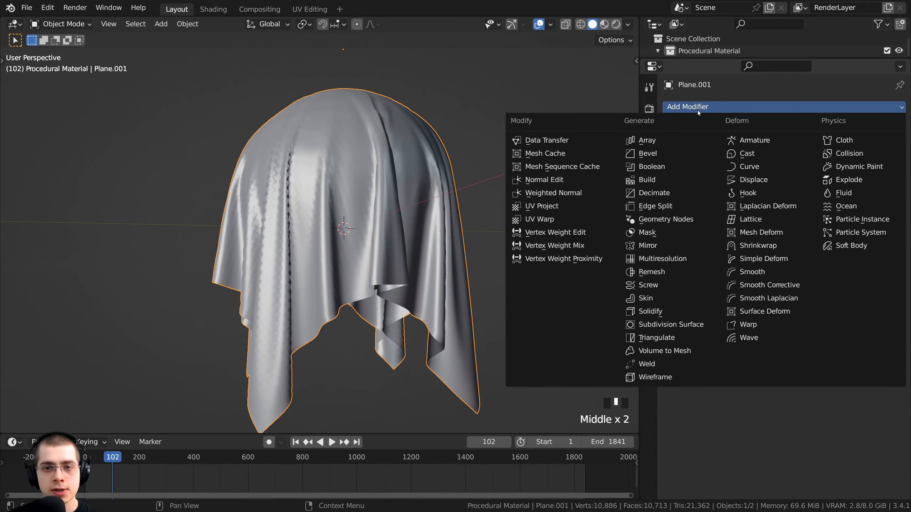
pyautogui.click(651, 311)
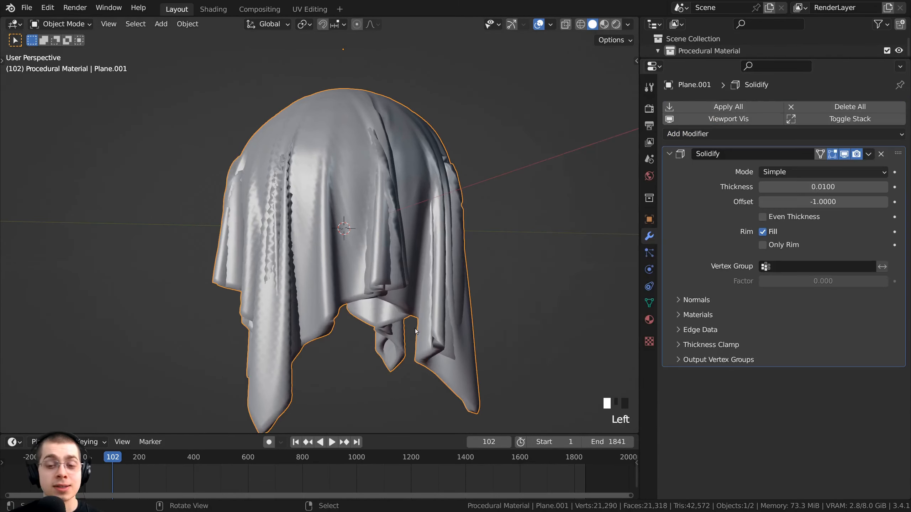
# Step: Reduce the Solidify modifier's thickness to about 0.0017 or slightly less for a thin fabric edge
pyautogui.moveTo(466, 287); pyautogui.dragTo(388, 245, button='middle')
pyautogui.scroll(3, 389, 244)
pyautogui.keyDown('shift'); pyautogui.moveTo(823, 187); pyautogui.dragTo(786, 187); pyautogui.keyUp('shift')
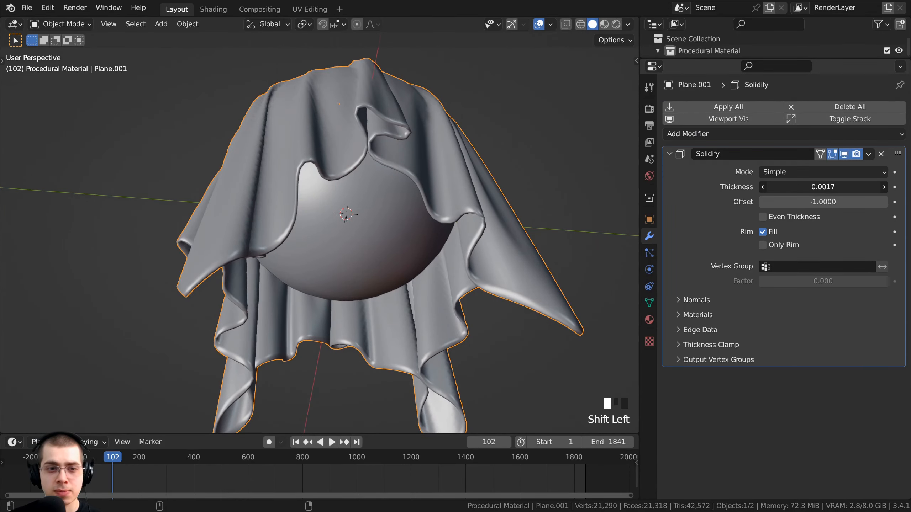
pyautogui.scroll(3, 323, 233)
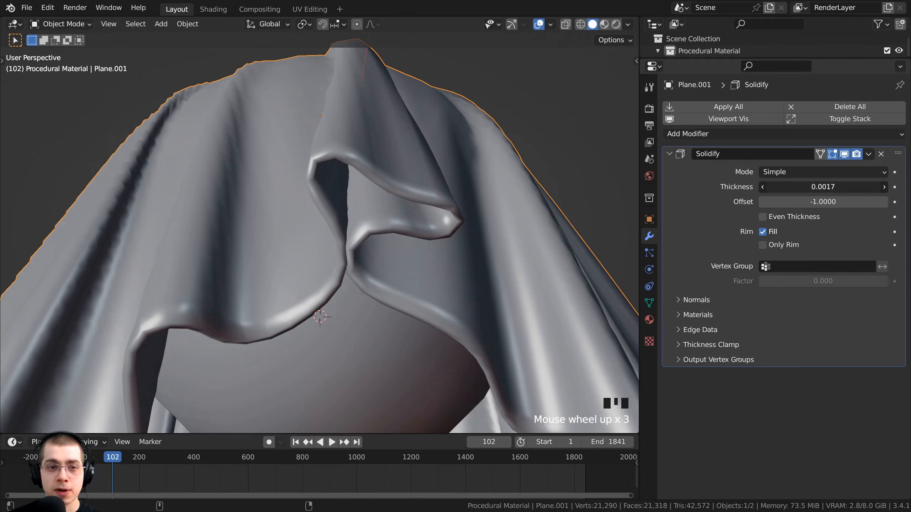
pyautogui.keyDown('shift'); pyautogui.moveTo(824, 187); pyautogui.dragTo(815, 187); pyautogui.keyUp('shift')
pyautogui.scroll(-3, 505, 239)
# Step: Add a Subdivision Surface modifier to the cloth after the Solidify modifier
pyautogui.moveTo(504, 236); pyautogui.dragTo(520, 229, button='middle')
pyautogui.click(723, 133)
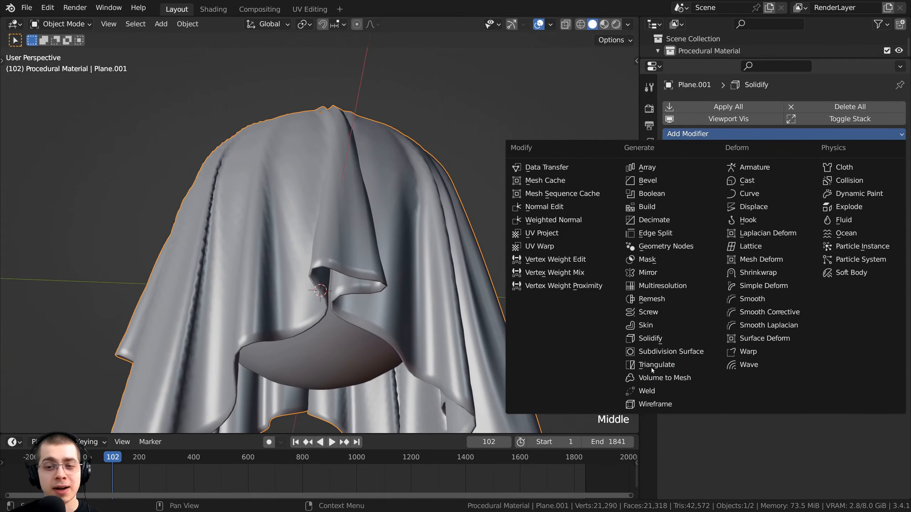
pyautogui.click(654, 352)
pyautogui.moveTo(375, 264); pyautogui.dragTo(350, 250, button='middle')
# Step: Examine the camera's placement and check how the draped cloth is framed in camera view
pyautogui.click(451, 130)
pyautogui.scroll(-2, 349, 225)
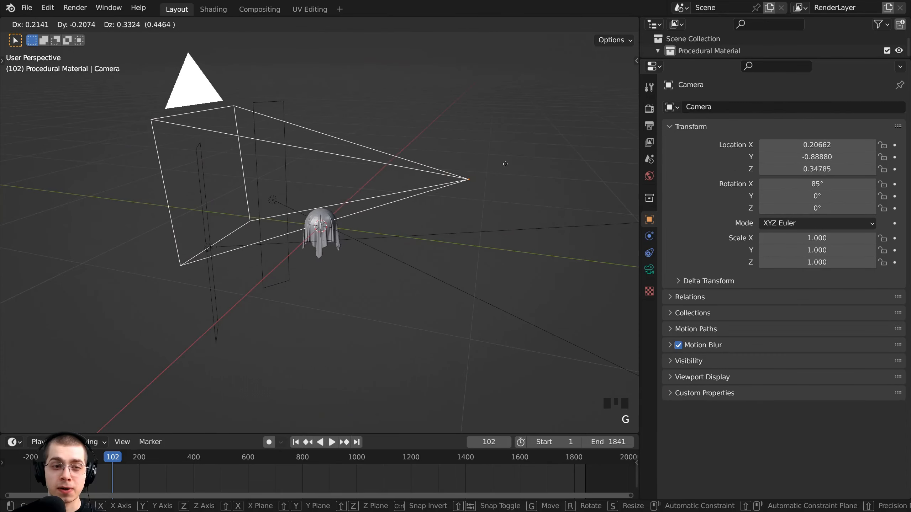
pyautogui.click(506, 166)
pyautogui.press('KP_0')
pyautogui.scroll(5, 372, 149)
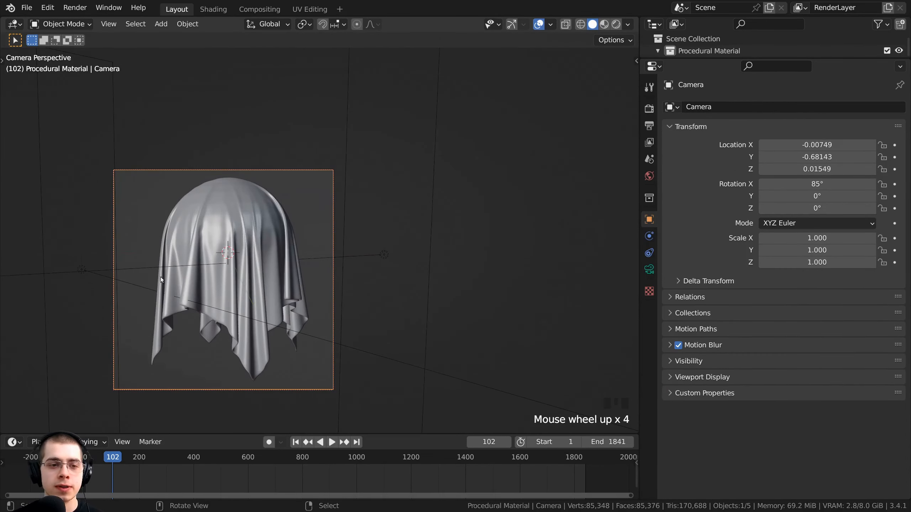
pyautogui.keyDown('shift'); pyautogui.moveTo(302, 162); pyautogui.dragTo(359, 223, button='middle'); pyautogui.keyUp('shift')
pyautogui.scroll(-4, 372, 232)
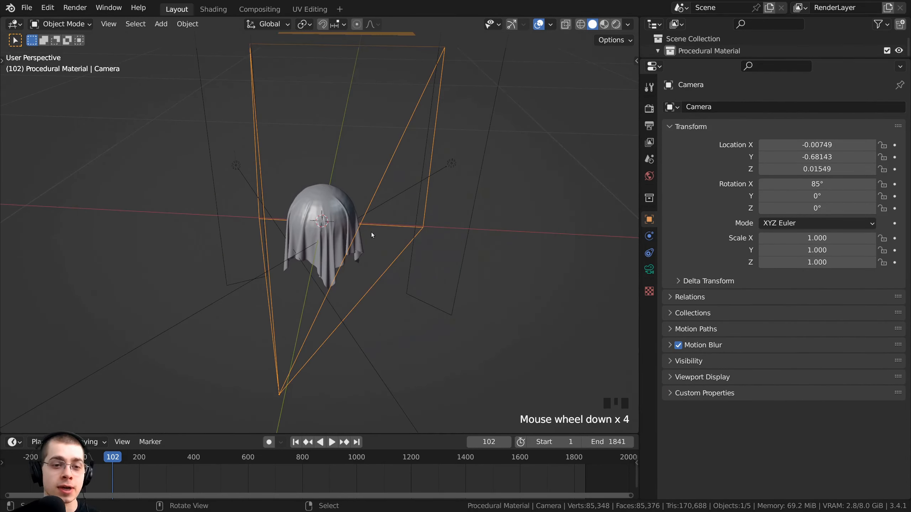
# Step: Select the two area lights behind the cloth in turn and examine their light settings, including power, shape and size
pyautogui.rightClick(407, 144)
pyautogui.keyDown('shift'); pyautogui.moveTo(406, 143); pyautogui.dragTo(237, 224, button='middle'); pyautogui.keyUp('shift')
pyautogui.keyDown('shift'); pyautogui.rightClick(236, 223); pyautogui.keyUp('shift')
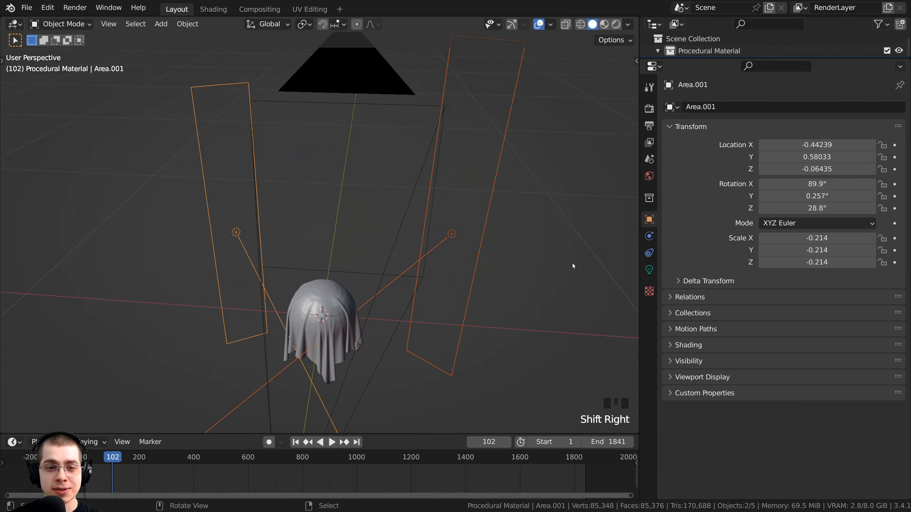
pyautogui.click(649, 270)
pyautogui.rightClick(455, 237)
pyautogui.moveTo(268, 245); pyautogui.dragTo(258, 230, button='middle')
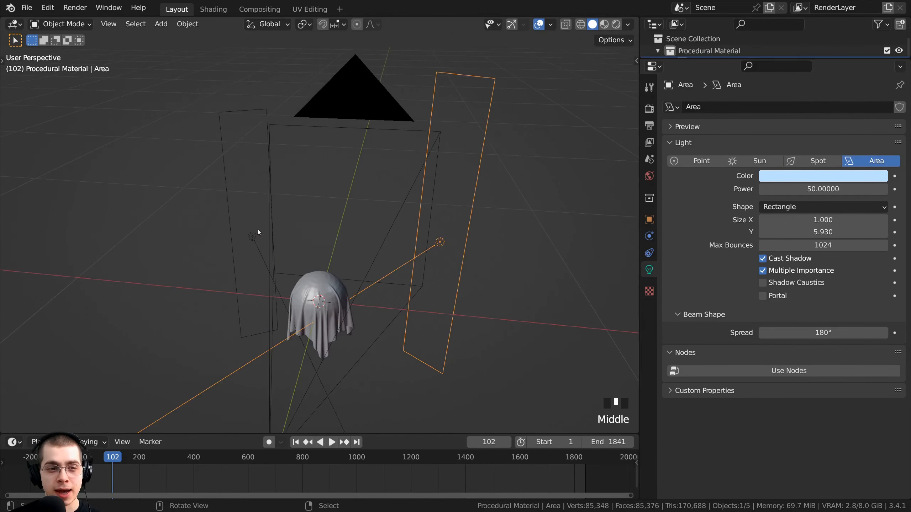
pyautogui.rightClick(254, 236)
pyautogui.rightClick(446, 244)
pyautogui.click(769, 208)
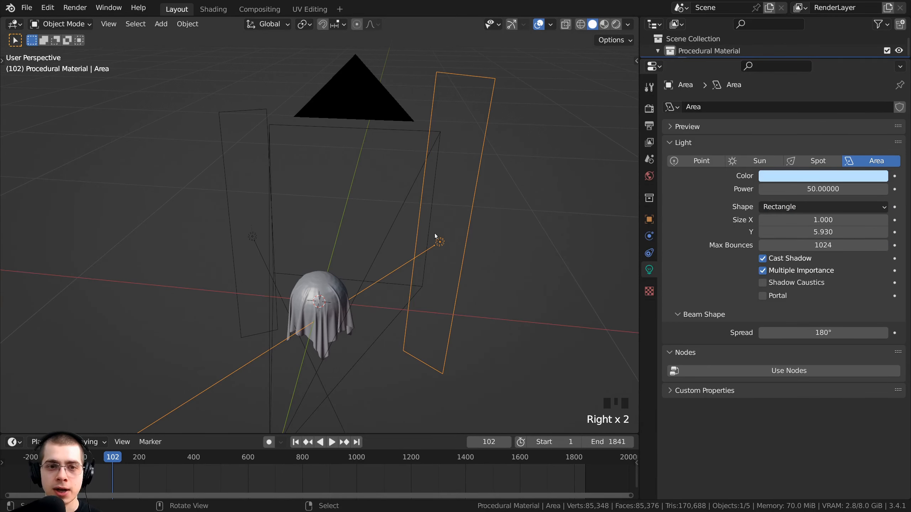
# Step: Compare the two area lights' positions and inspect the HSV color of the blue-tinted light
pyautogui.moveTo(435, 236); pyautogui.dragTo(194, 286, button='middle')
pyautogui.rightClick(315, 290)
pyautogui.rightClick(198, 287)
pyautogui.rightClick(390, 267)
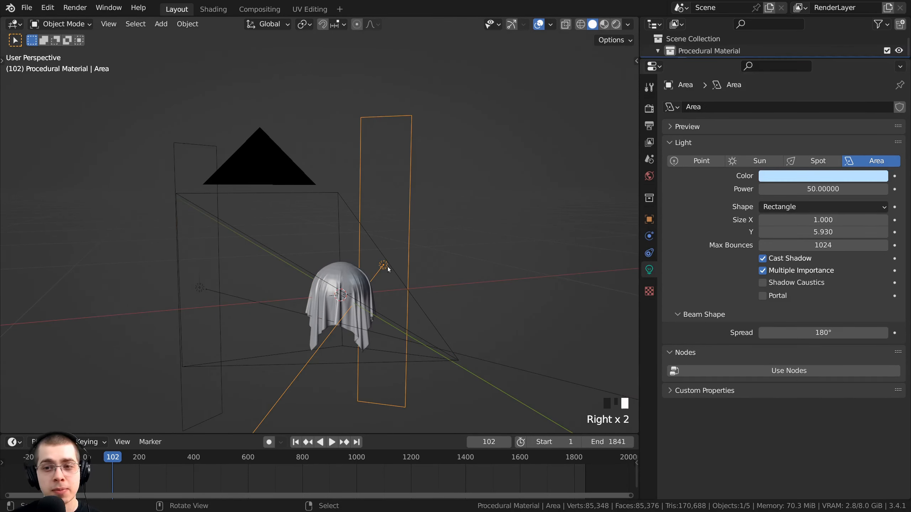
pyautogui.click(779, 177)
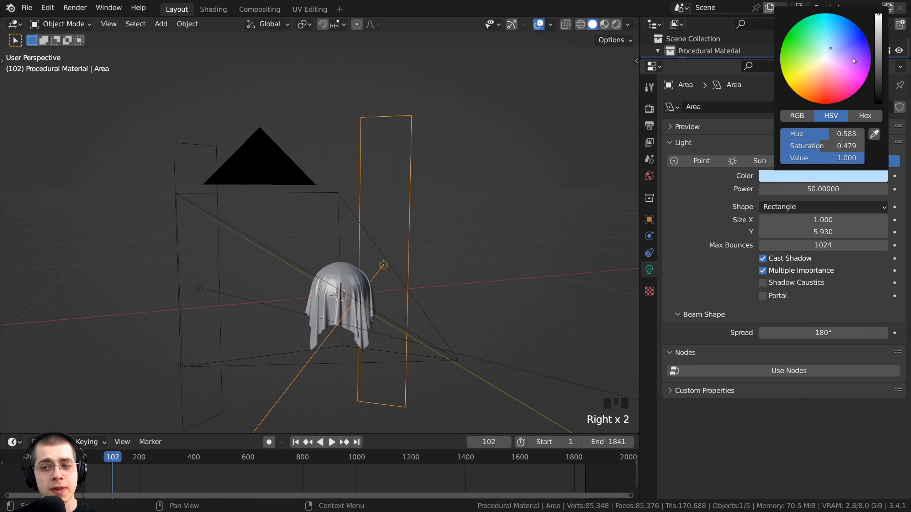
# Step: Inspect the world's surface settings and highlight the HDRI image name machine_shop_02_1k.hdr
pyautogui.click(649, 177)
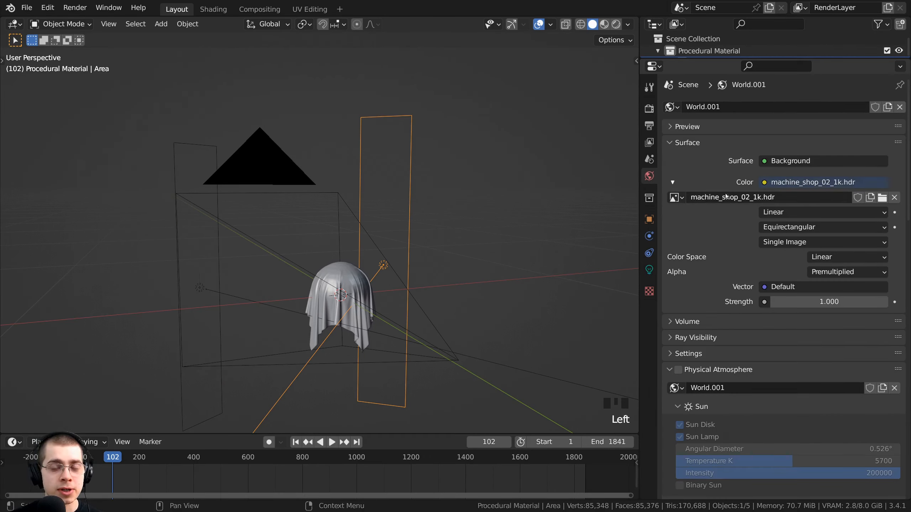
pyautogui.click(696, 198)
pyautogui.click(690, 198)
pyautogui.moveTo(690, 198); pyautogui.dragTo(761, 197)
pyautogui.click(779, 209)
pyautogui.click(787, 198)
pyautogui.click(784, 197)
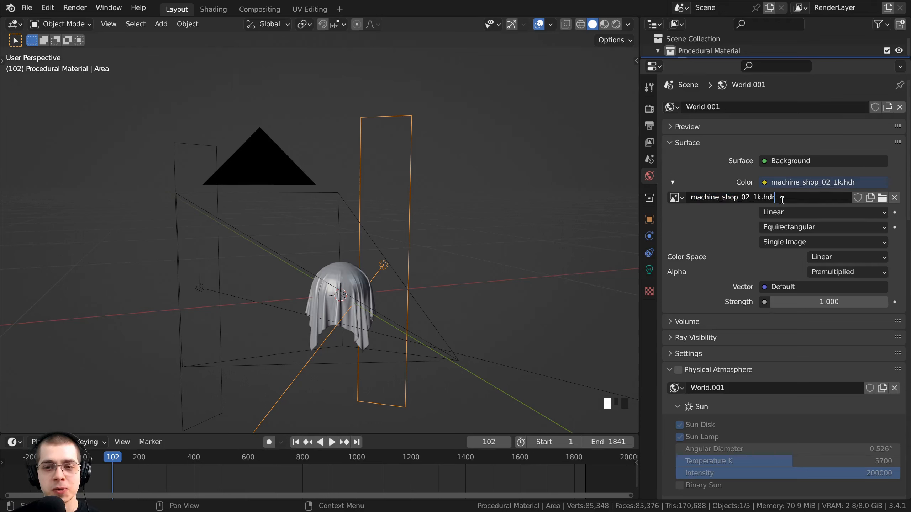
pyautogui.moveTo(768, 200); pyautogui.dragTo(747, 225)
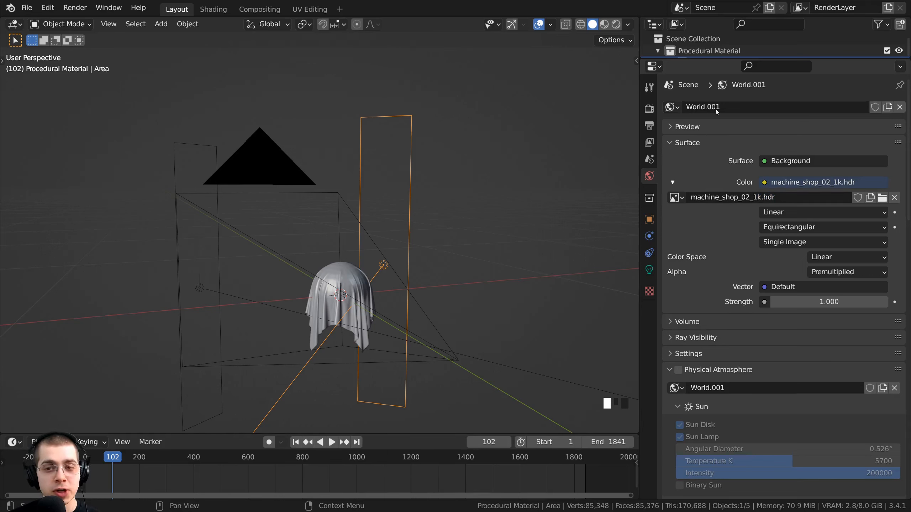
# Step: Check the Environment Texture option for the world color and the resolution part of the HDRI's file name
pyautogui.click(765, 183)
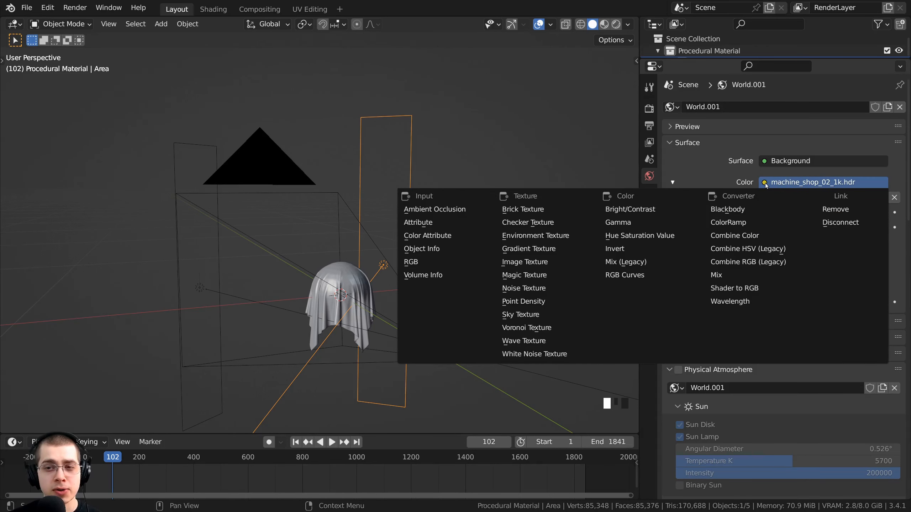
pyautogui.click(526, 240)
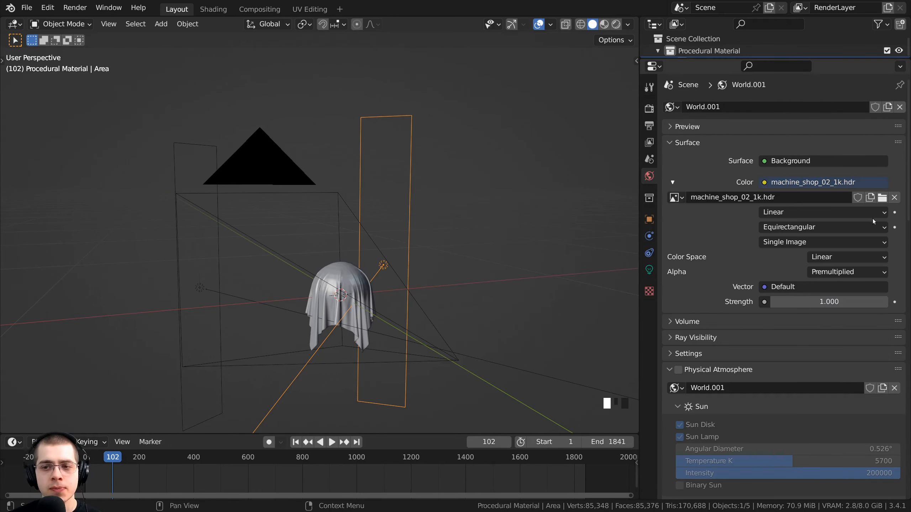
pyautogui.doubleClick(814, 197)
pyautogui.moveTo(797, 197); pyautogui.dragTo(756, 198)
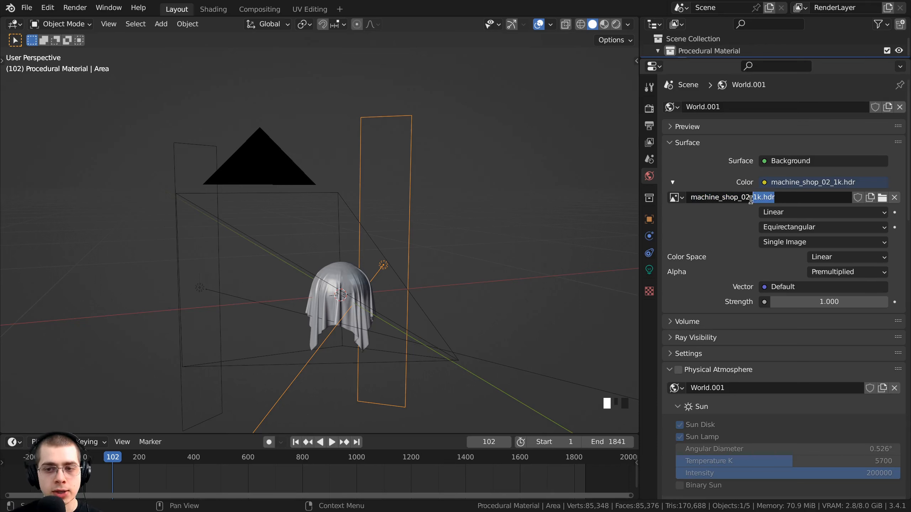
pyautogui.click(743, 234)
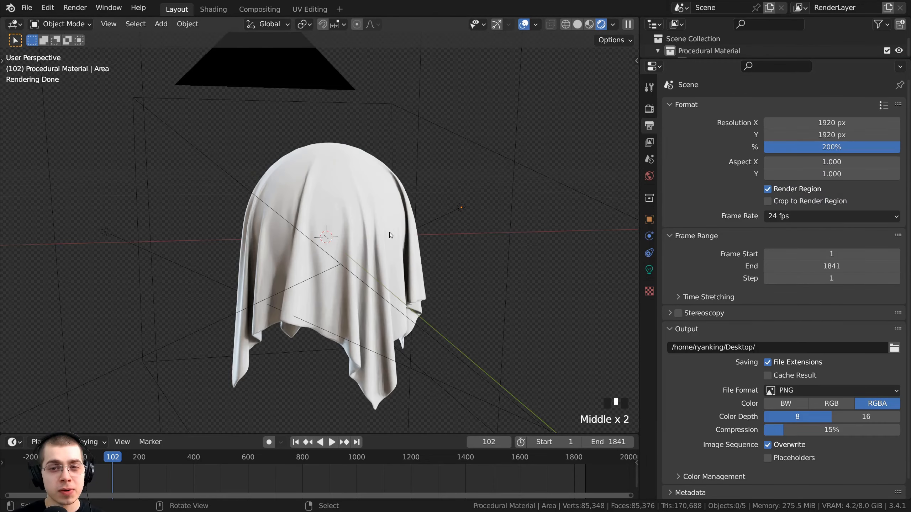
# Step: View the rendered cloth through the camera and check the film's Transparent option by toggling it off and on
pyautogui.moveTo(389, 232); pyautogui.dragTo(382, 232, button='middle')
pyautogui.press('KP_0')
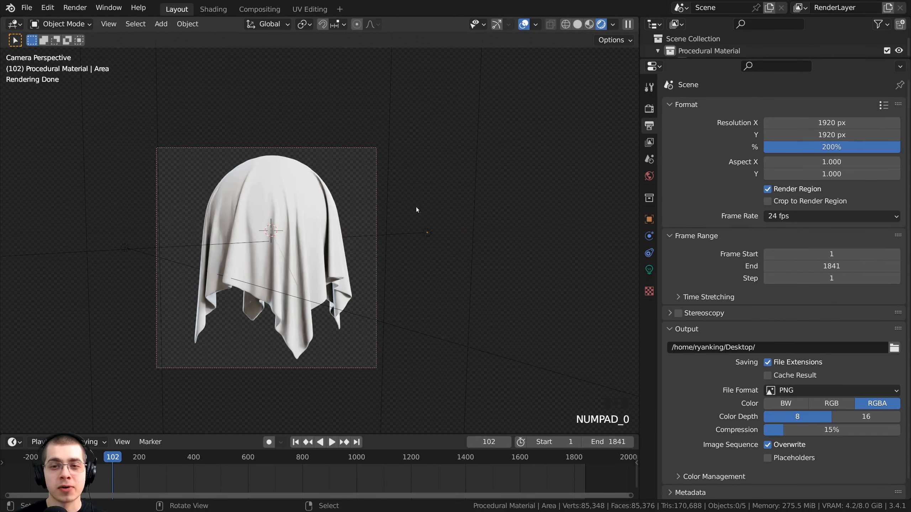
pyautogui.click(649, 110)
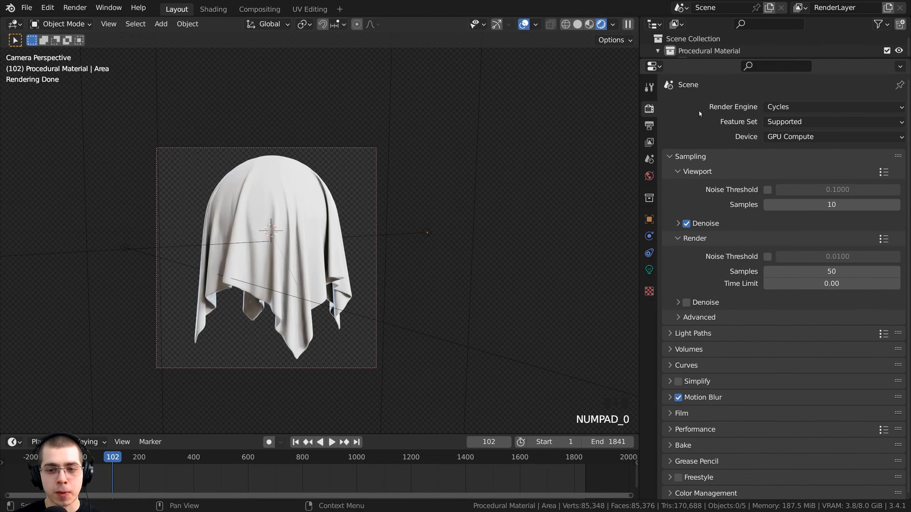
pyautogui.click(667, 413)
pyautogui.scroll(-5, 682, 400)
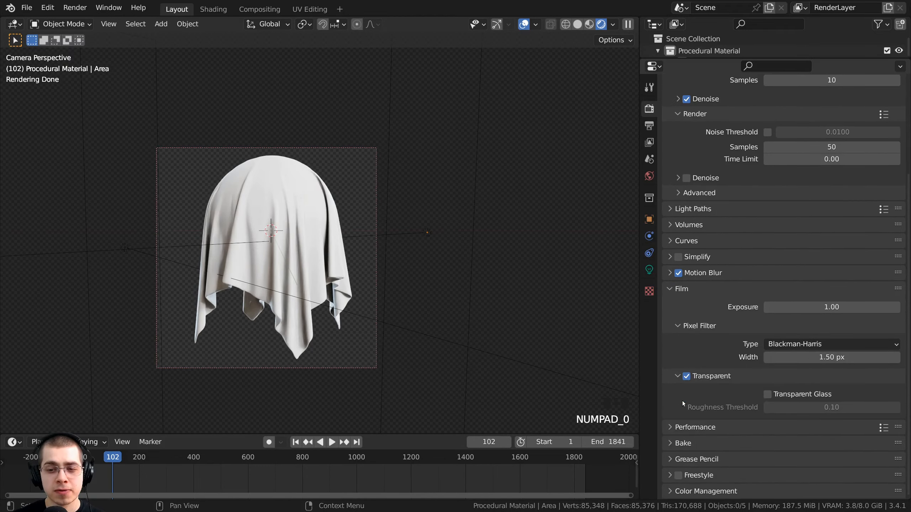
pyautogui.click(687, 376)
pyautogui.click(687, 376)
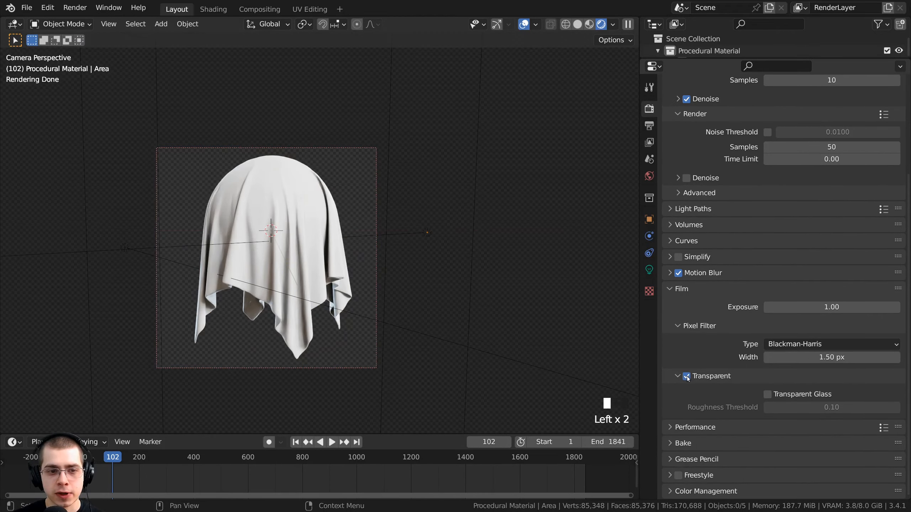
# Step: Review the Filmic view transform and High Contrast look in the render's color management settings
pyautogui.scroll(2, 376, 264)
pyautogui.keyDown('shift'); pyautogui.moveTo(376, 264); pyautogui.dragTo(430, 230, button='middle'); pyautogui.keyUp('shift')
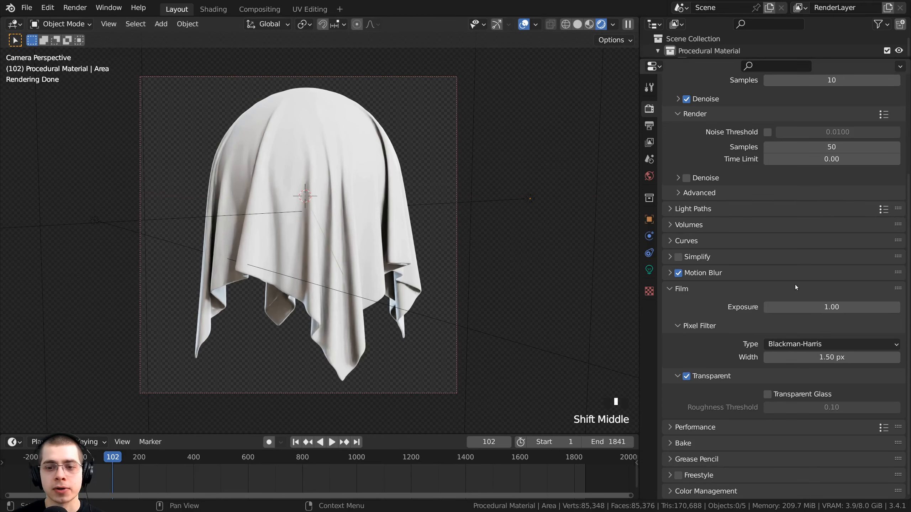
pyautogui.click(697, 491)
pyautogui.scroll(-5, 697, 487)
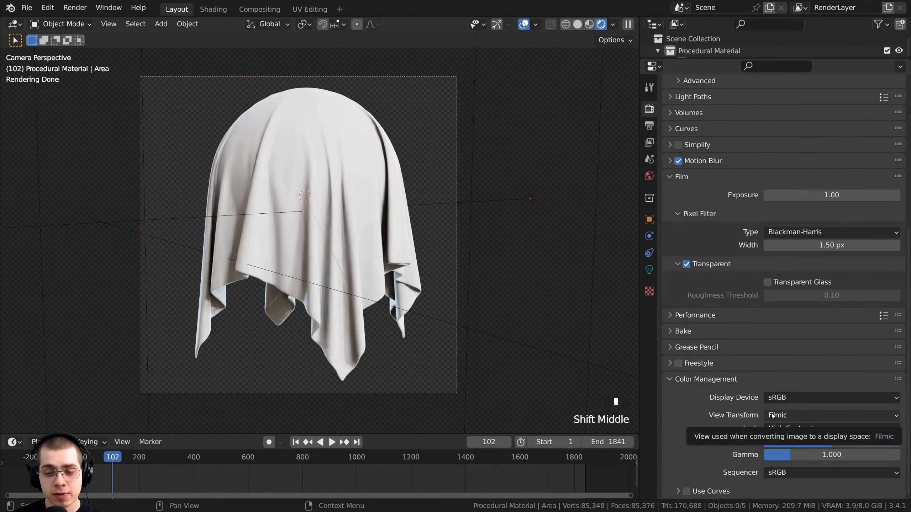
pyautogui.click(782, 433)
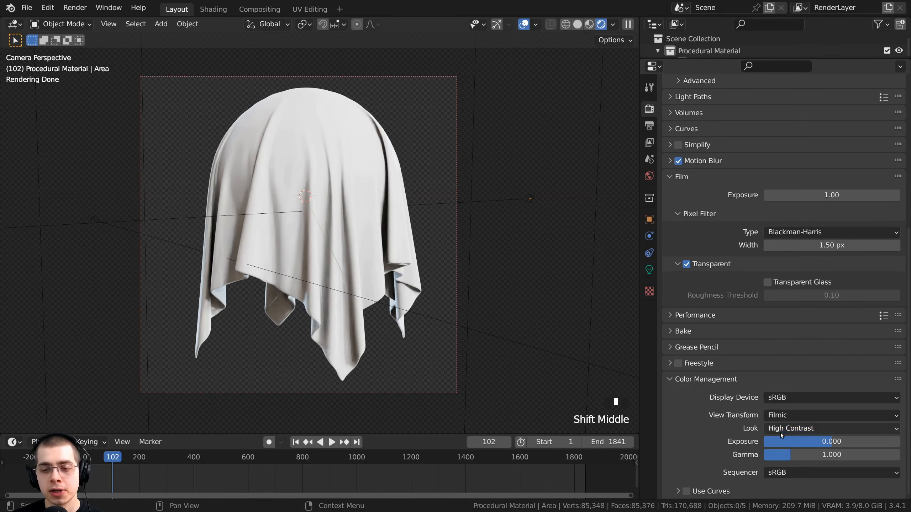
pyautogui.click(780, 432)
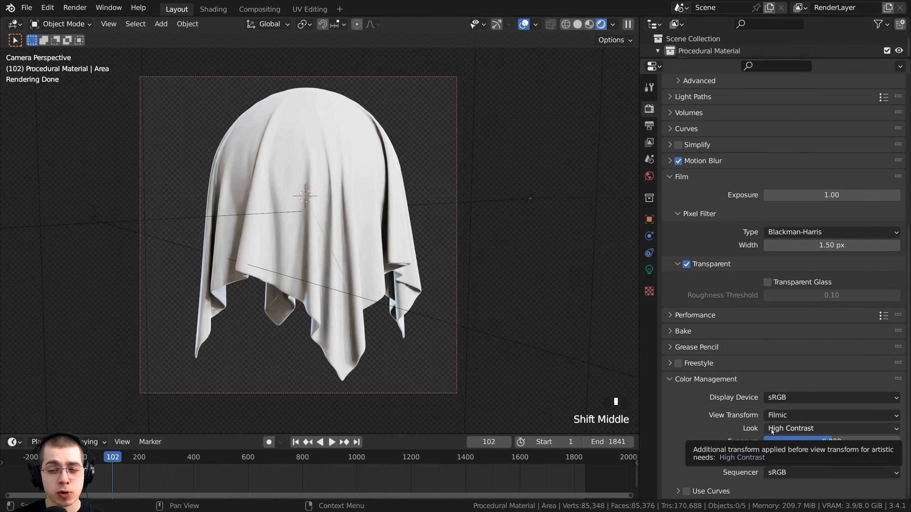
pyautogui.scroll(15, 668, 381)
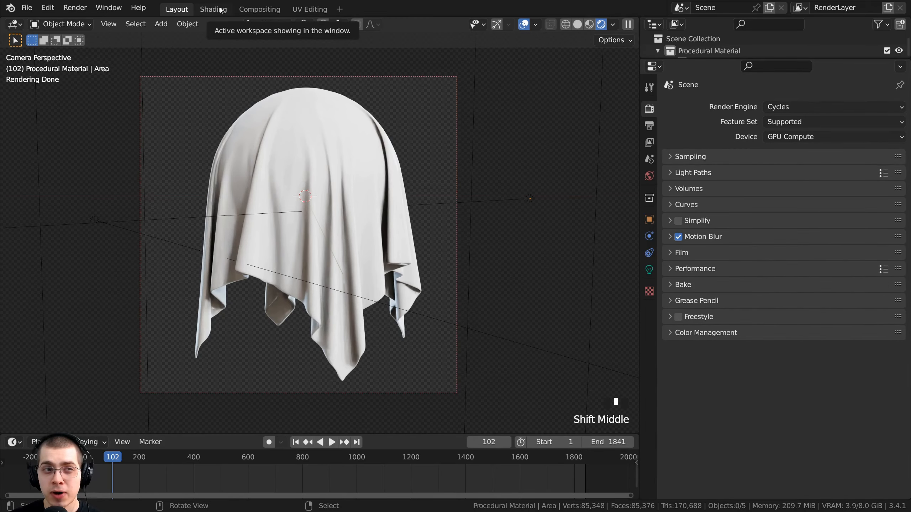
# Step: Switch to the Shading workspace and show the cloth through the camera in rendered shading
pyautogui.click(220, 8)
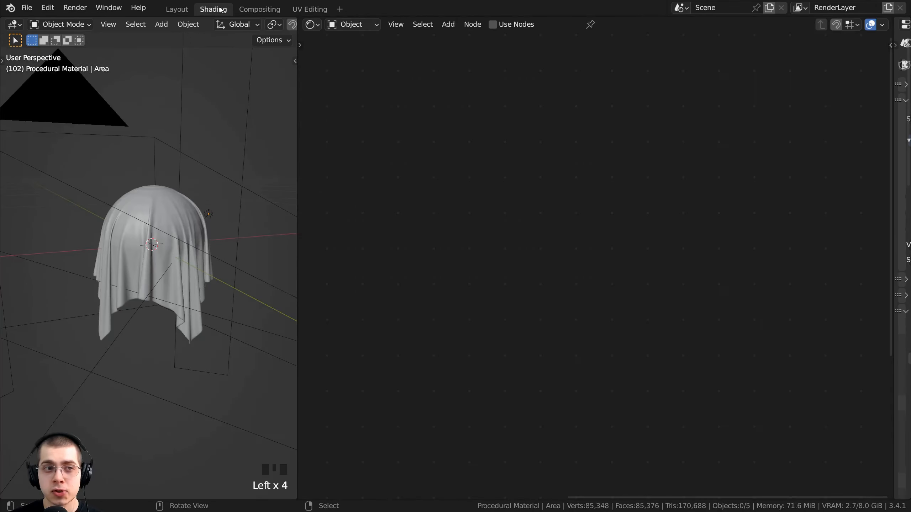
pyautogui.moveTo(198, 283); pyautogui.dragTo(175, 279, button='middle')
pyautogui.press('KP_0')
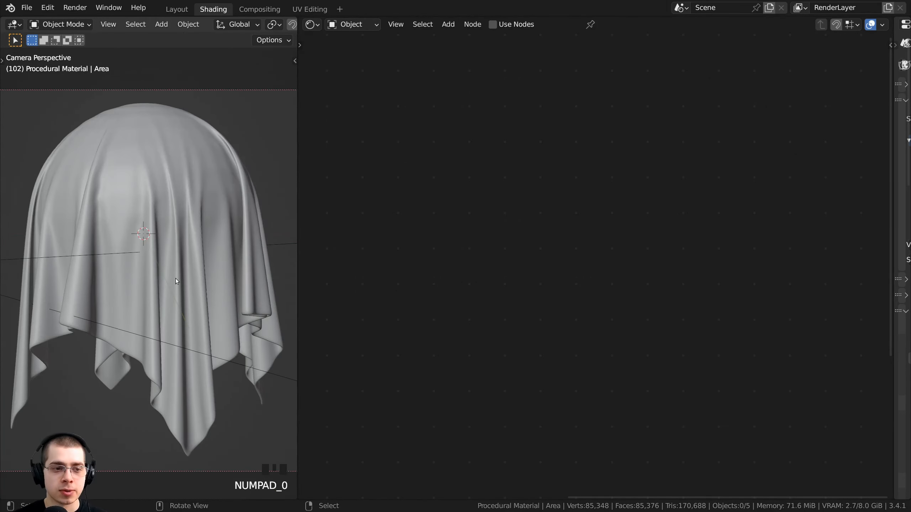
pyautogui.press('z')
pyautogui.click(163, 207)
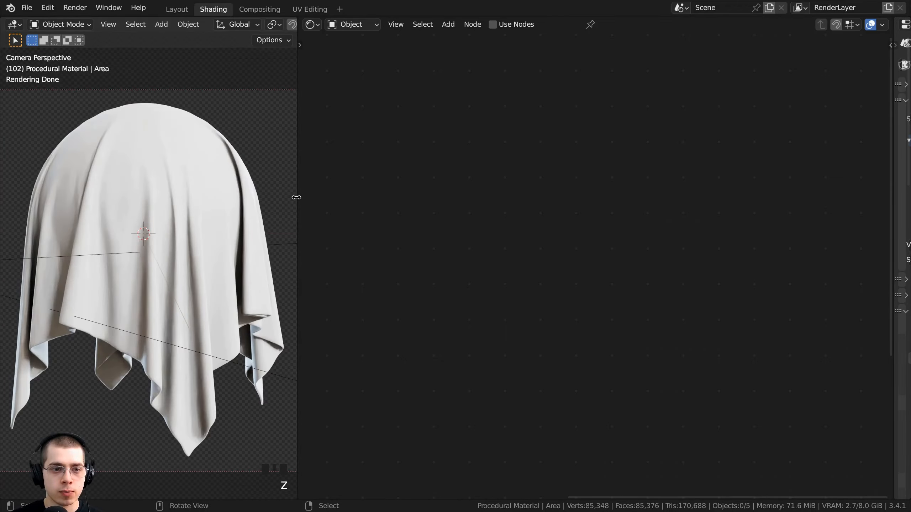
# Step: Select the draped cloth and give it a new material named Buffalo Plaid Fabric
pyautogui.keyDown('shift'); pyautogui.moveTo(284, 209); pyautogui.dragTo(279, 197, button='middle'); pyautogui.keyUp('shift')
pyautogui.rightClick(190, 132)
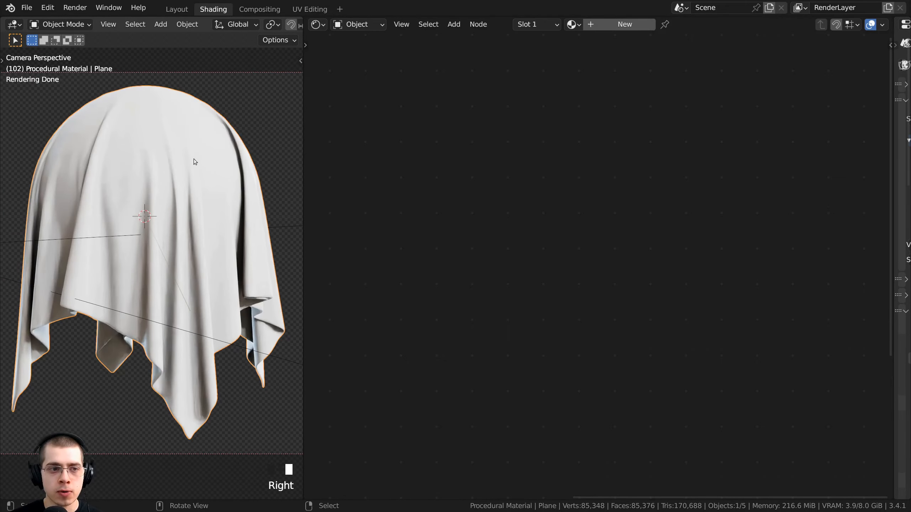
pyautogui.click(611, 28)
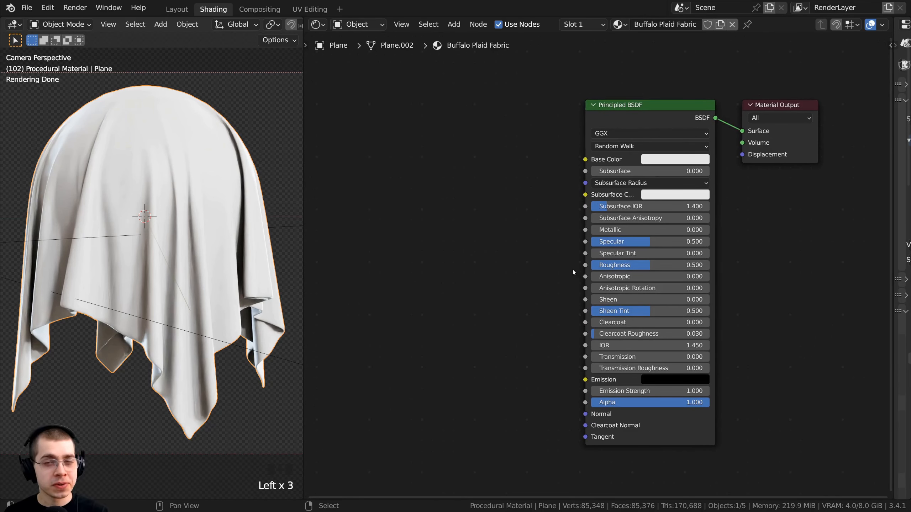
# Step: Check in the preferences' add-ons that Node Wrangler is enabled
pyautogui.scroll(1, 630, 208)
pyautogui.moveTo(630, 207); pyautogui.dragTo(663, 185, button='middle')
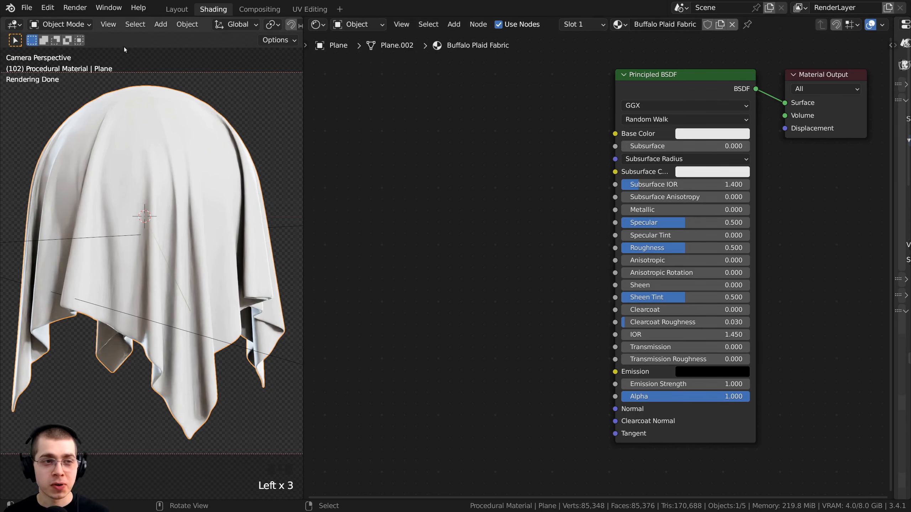
pyautogui.click(52, 11)
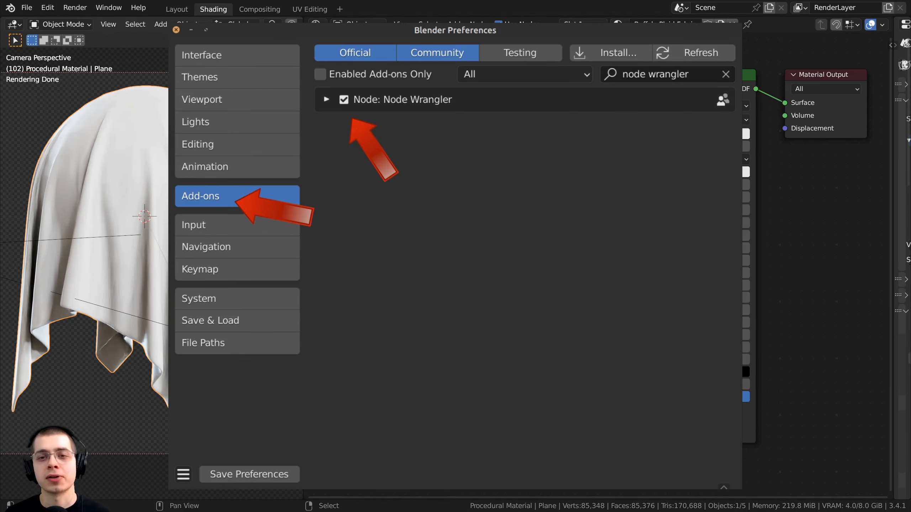
# Step: Add a Wave Texture node in the empty space before the Principled BSDF
pyautogui.hotkey('shift', 'a')
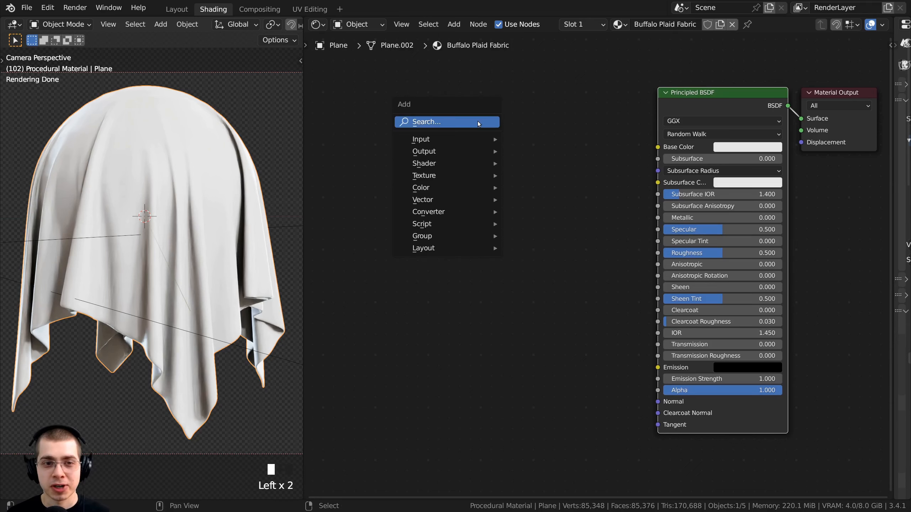
pyautogui.click(434, 122)
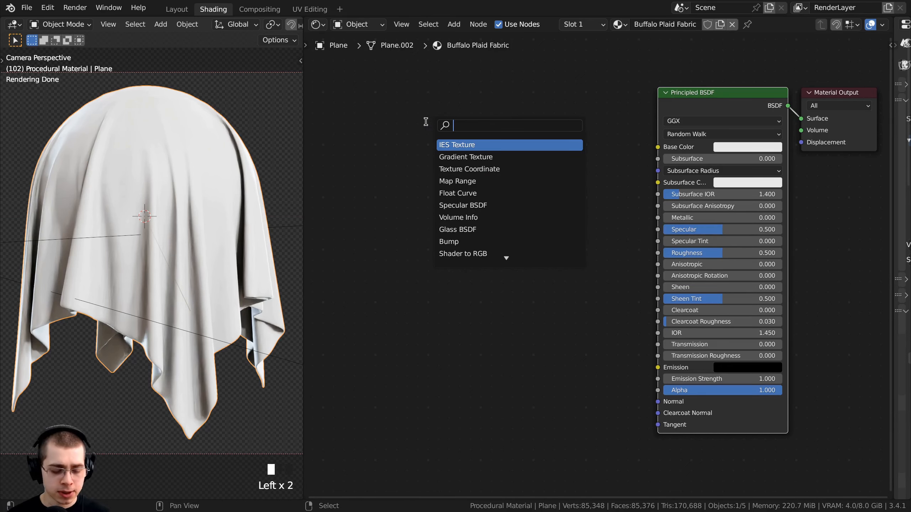
pyautogui.write('wav')
pyautogui.press('Down')
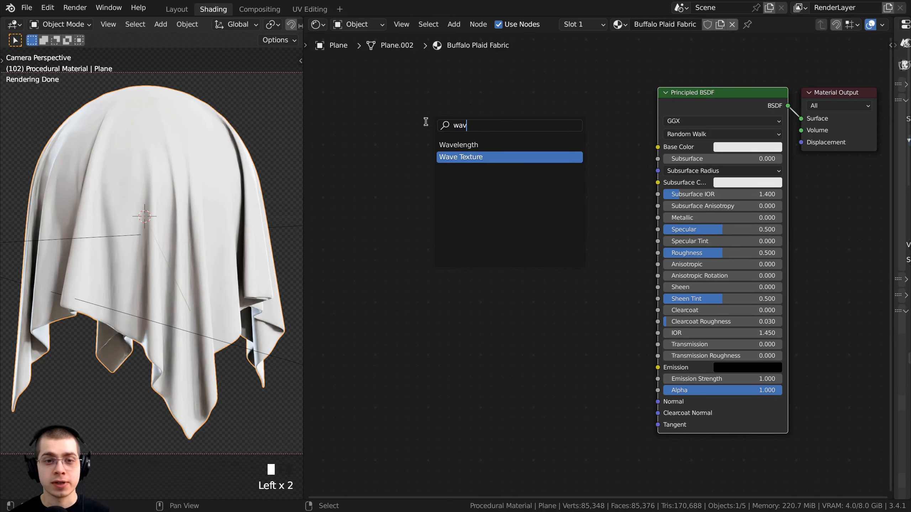
pyautogui.press('Return')
pyautogui.click(393, 108)
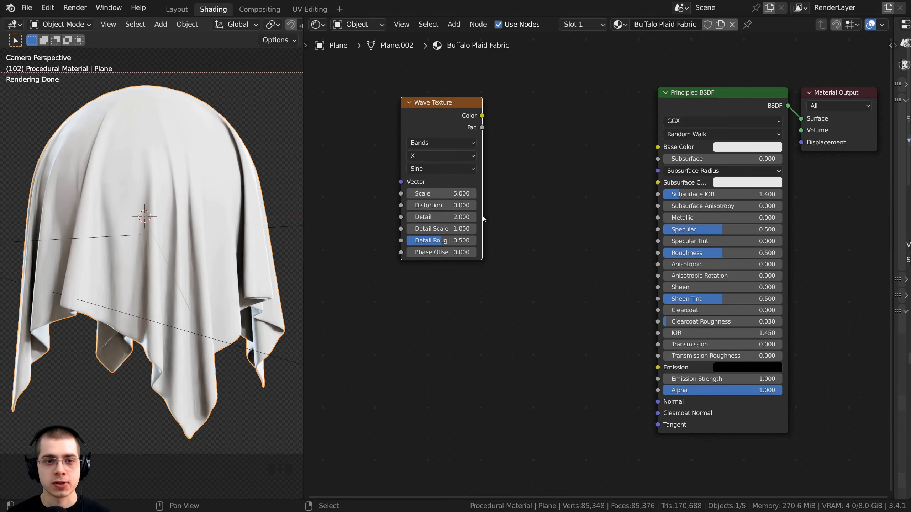
# Step: Preview the Wave Texture's color output directly on the cloth
pyautogui.moveTo(480, 213); pyautogui.dragTo(494, 234, button='middle')
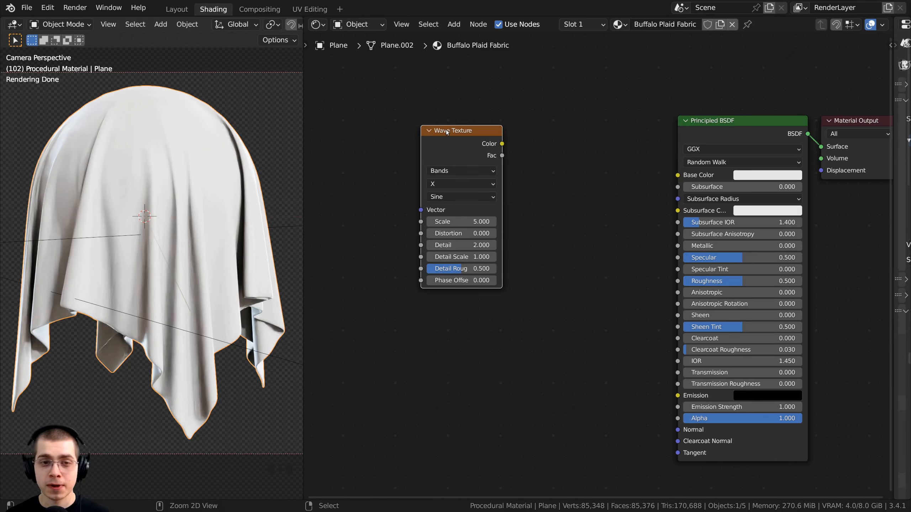
pyautogui.keyDown('ctrl'); pyautogui.keyDown('shift'); pyautogui.click(456, 139); pyautogui.keyUp('shift'); pyautogui.keyUp('ctrl')
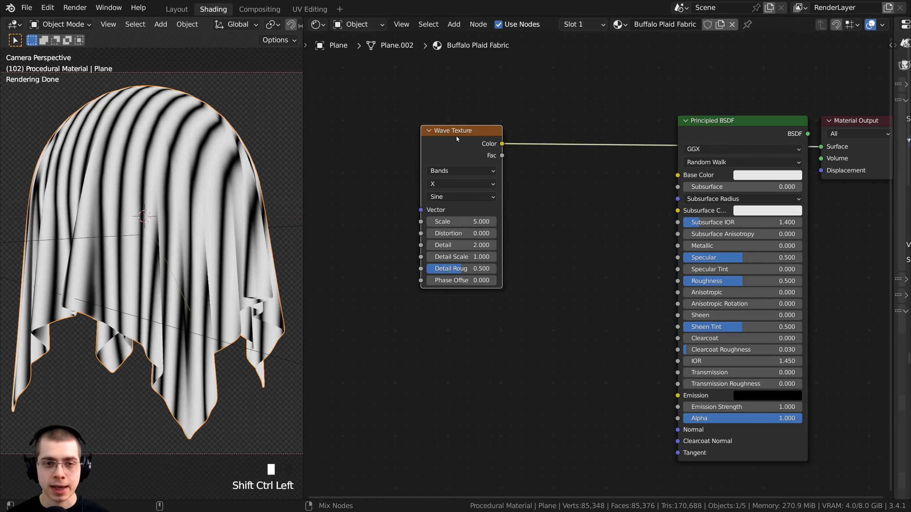
pyautogui.moveTo(721, 112); pyautogui.dragTo(690, 160, button='middle')
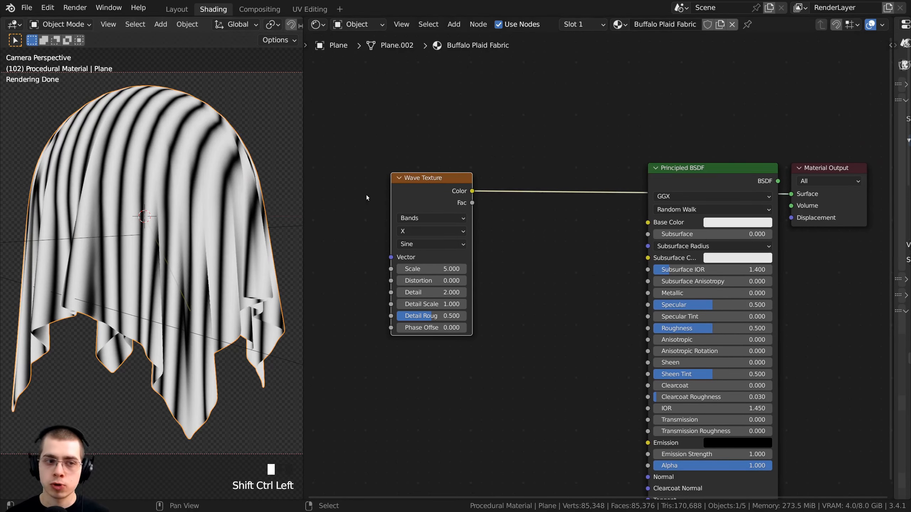
pyautogui.moveTo(419, 196); pyautogui.dragTo(568, 171, button='middle')
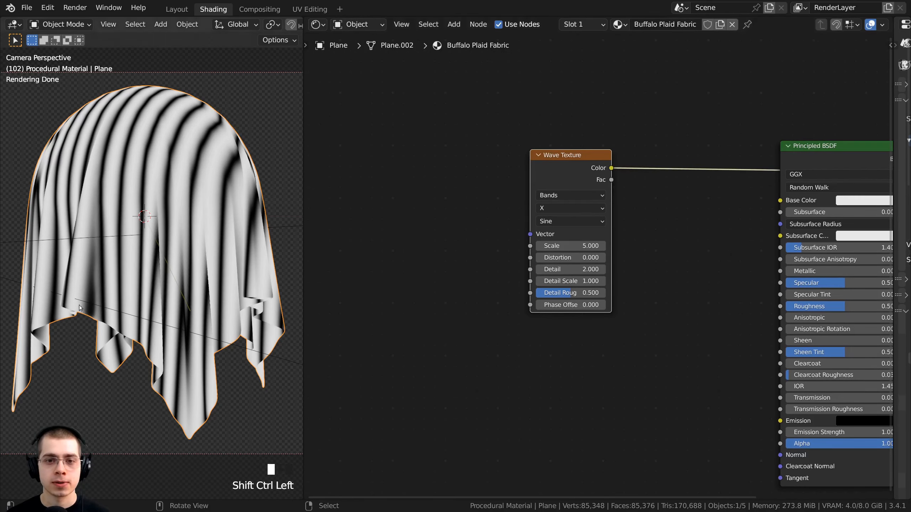
# Step: Add linked Texture Coordinate and Mapping nodes feeding the Wave Texture's vector input
pyautogui.scroll(1, 523, 166)
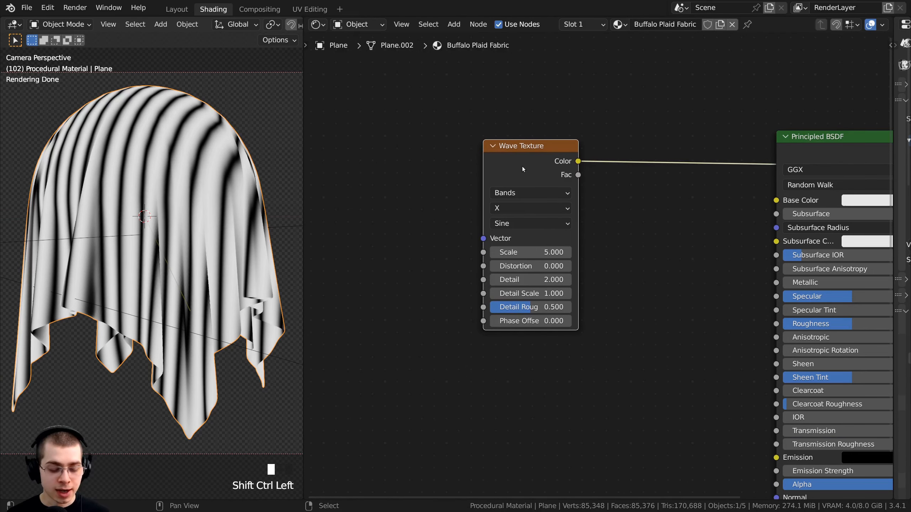
pyautogui.hotkey('ctrl', 't')
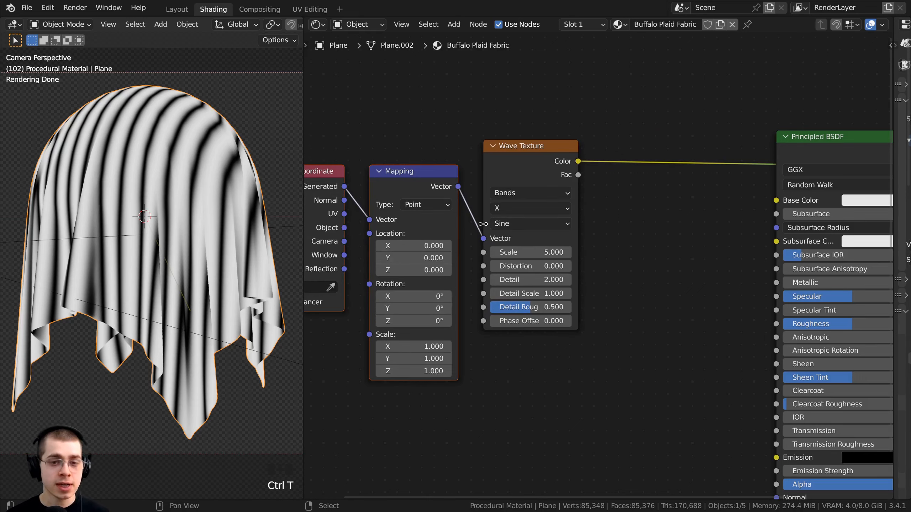
pyautogui.moveTo(375, 250); pyautogui.dragTo(442, 211, button='middle')
pyautogui.press('a')
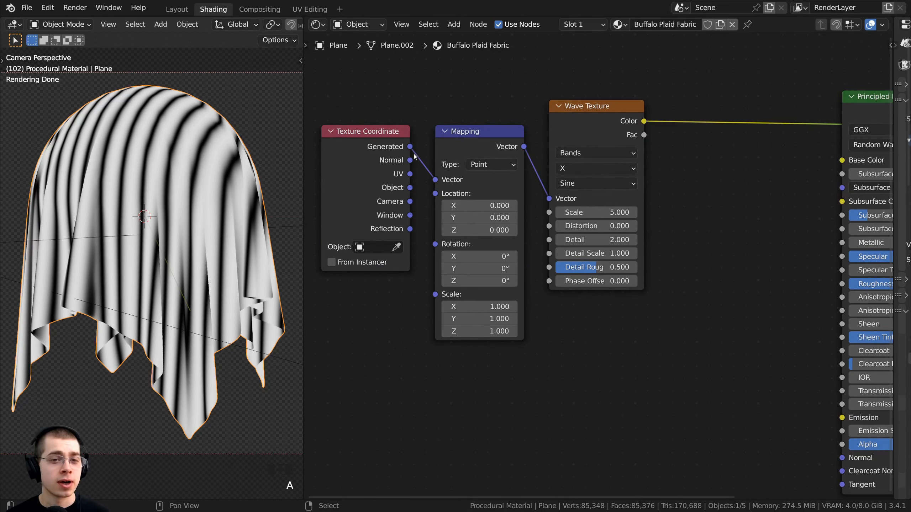
pyautogui.click(378, 159)
pyautogui.click(466, 138)
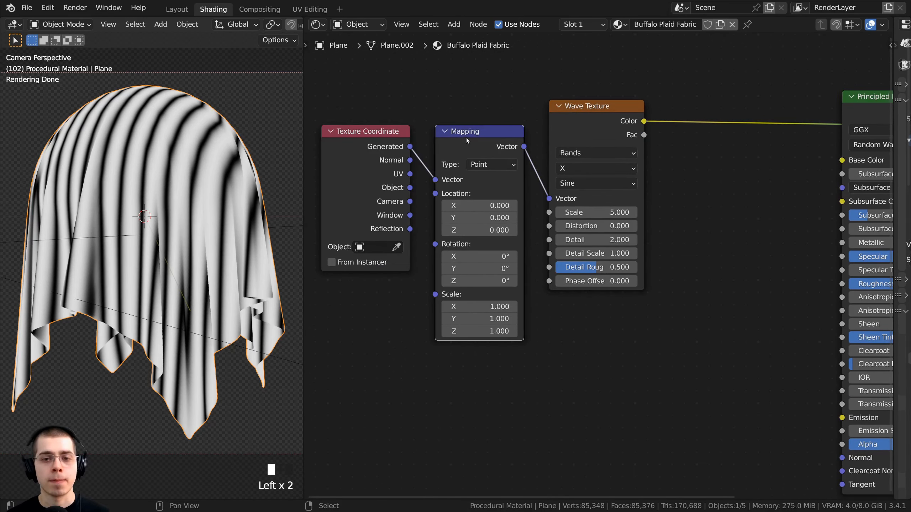
pyautogui.scroll(1, 436, 150)
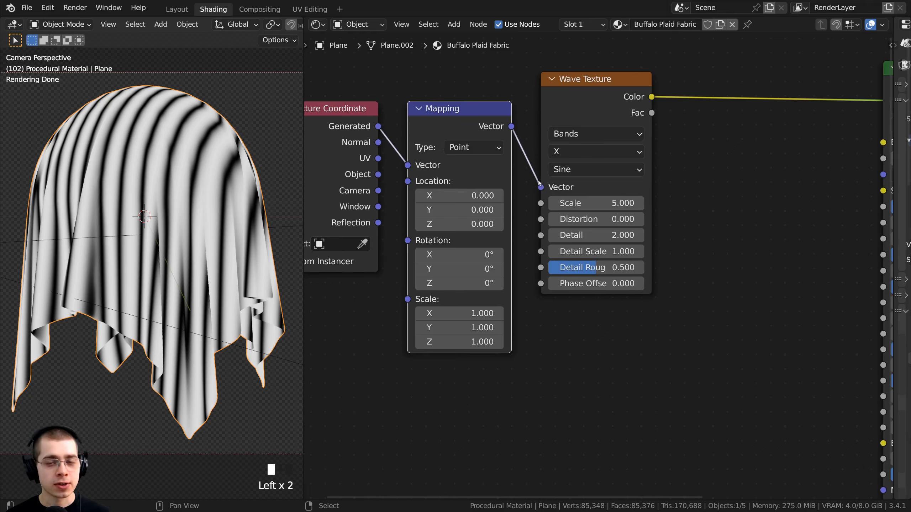
pyautogui.moveTo(602, 95); pyautogui.dragTo(602, 93)
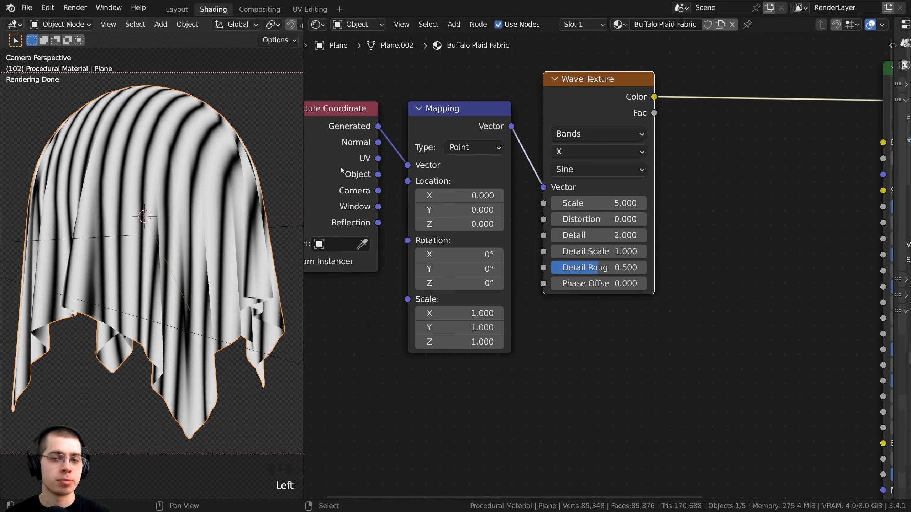
# Step: Replace the Generated coordinates with the UV output as the Mapping node's vector and inspect the stripes around the cloth
pyautogui.moveTo(341, 167); pyautogui.dragTo(381, 170, button='middle')
pyautogui.press('a')
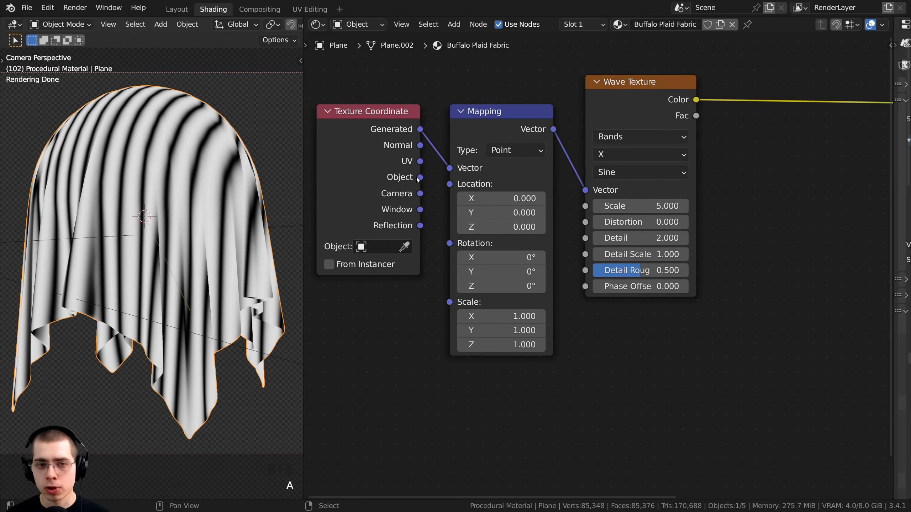
pyautogui.moveTo(394, 182); pyautogui.dragTo(403, 189, button='middle')
pyautogui.moveTo(212, 229); pyautogui.dragTo(75, 182, button='middle')
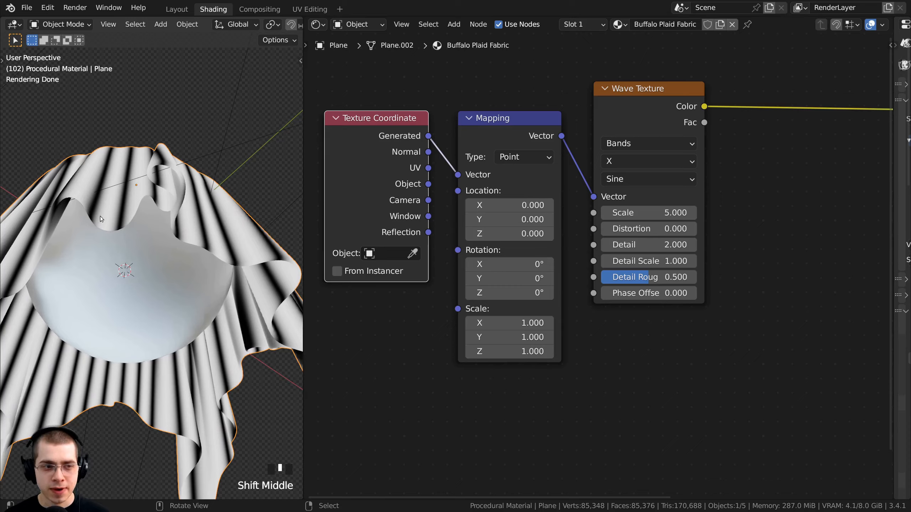
pyautogui.moveTo(171, 174); pyautogui.dragTo(218, 224, button='middle')
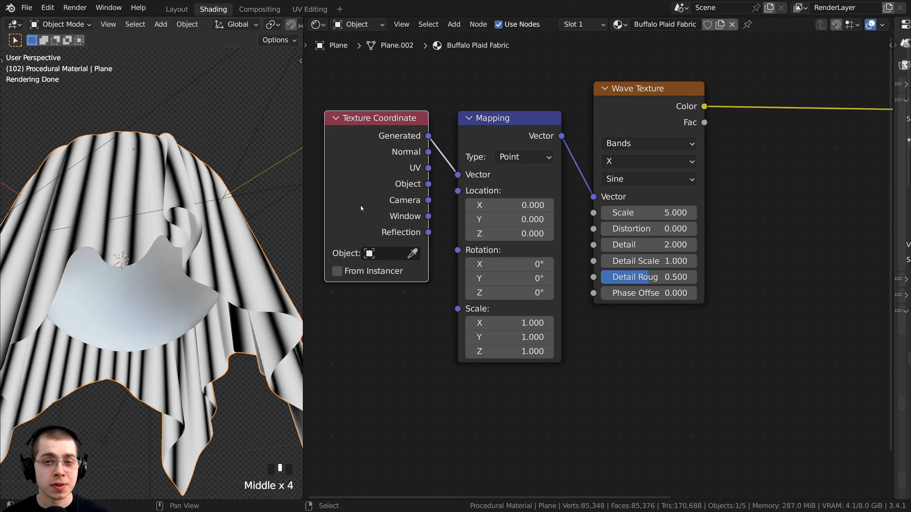
pyautogui.moveTo(359, 143); pyautogui.dragTo(354, 143)
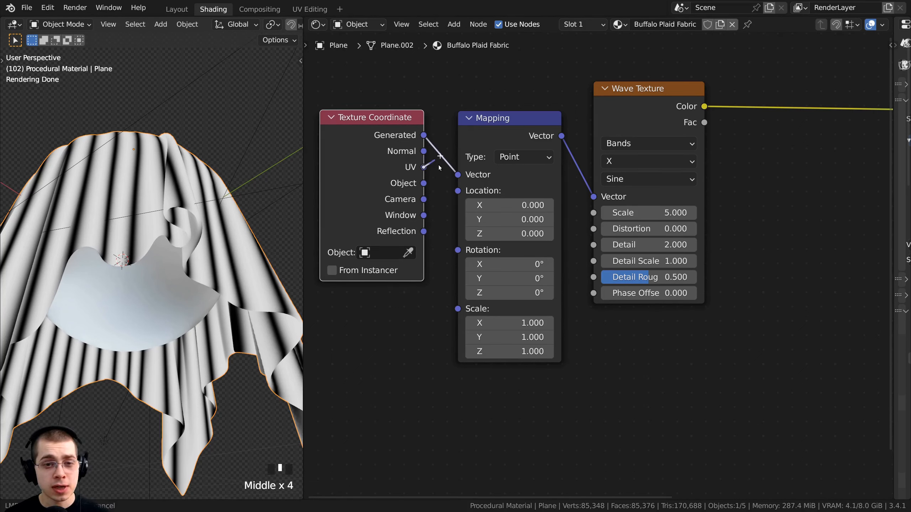
pyautogui.moveTo(423, 167); pyautogui.dragTo(458, 175)
pyautogui.scroll(-2, 131, 209)
pyautogui.moveTo(131, 209); pyautogui.dragTo(153, 287, button='middle')
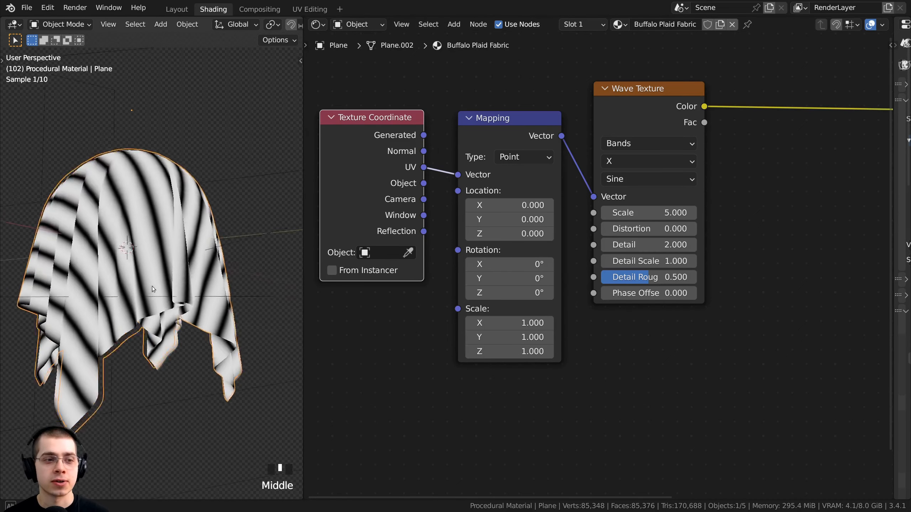
# Step: Try changing the Mapping node's scale
pyautogui.moveTo(504, 308); pyautogui.dragTo(499, 307)
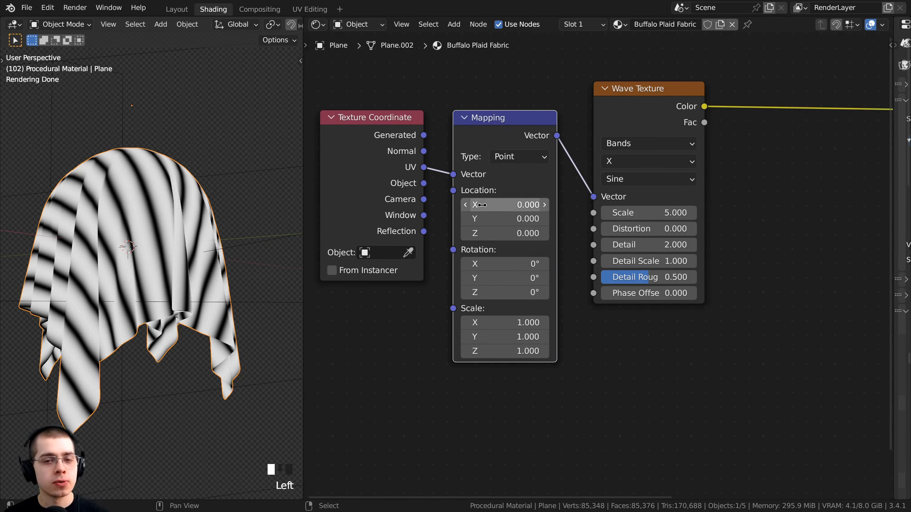
pyautogui.moveTo(479, 324); pyautogui.dragTo(476, 351)
pyautogui.write('6')
pyautogui.press('Return')
pyautogui.moveTo(505, 323); pyautogui.dragTo(490, 323)
pyautogui.rightClick(490, 323)
pyautogui.scroll(-1, 509, 175)
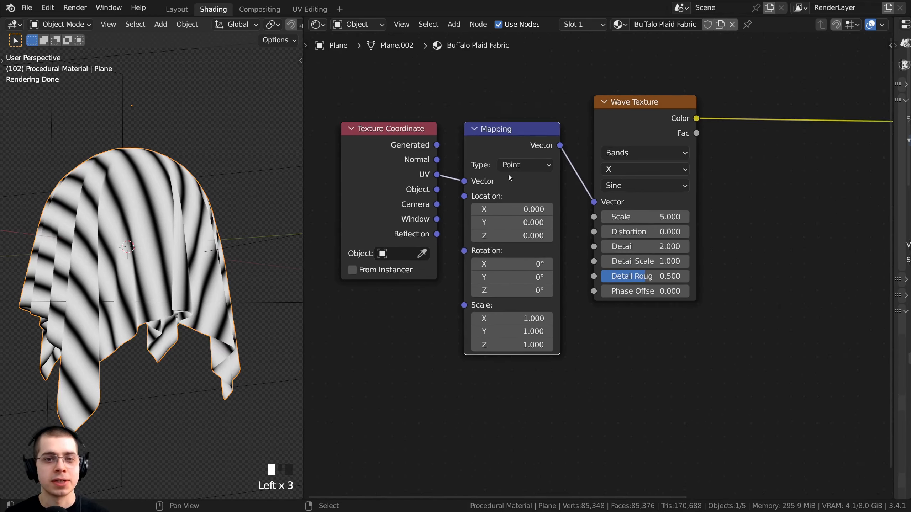
# Step: Set the Wave Texture's scale to 2
pyautogui.moveTo(509, 175); pyautogui.dragTo(489, 155, button='middle')
pyautogui.press('a')
pyautogui.moveTo(489, 136); pyautogui.dragTo(486, 132)
pyautogui.scroll(2, 485, 132)
pyautogui.moveTo(485, 131); pyautogui.dragTo(440, 156, button='middle')
pyautogui.moveTo(569, 105); pyautogui.dragTo(567, 114)
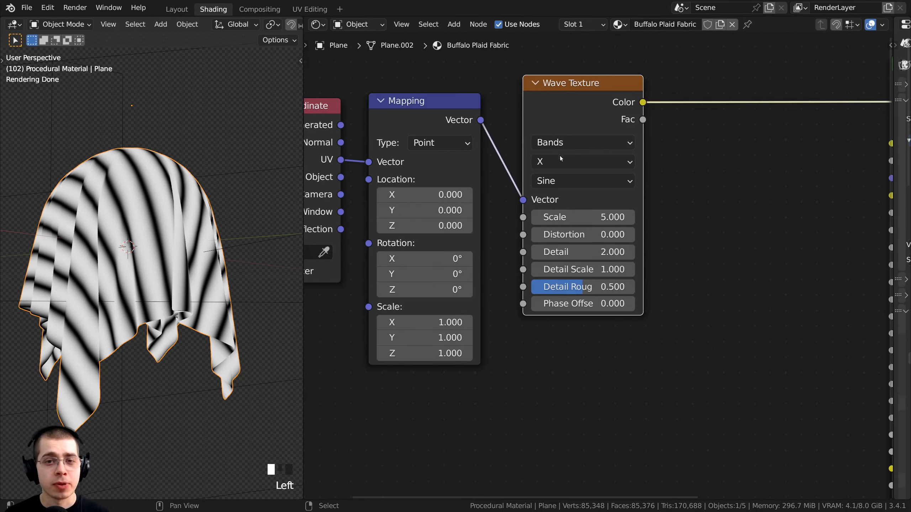
pyautogui.moveTo(556, 161); pyautogui.dragTo(553, 156, button='middle')
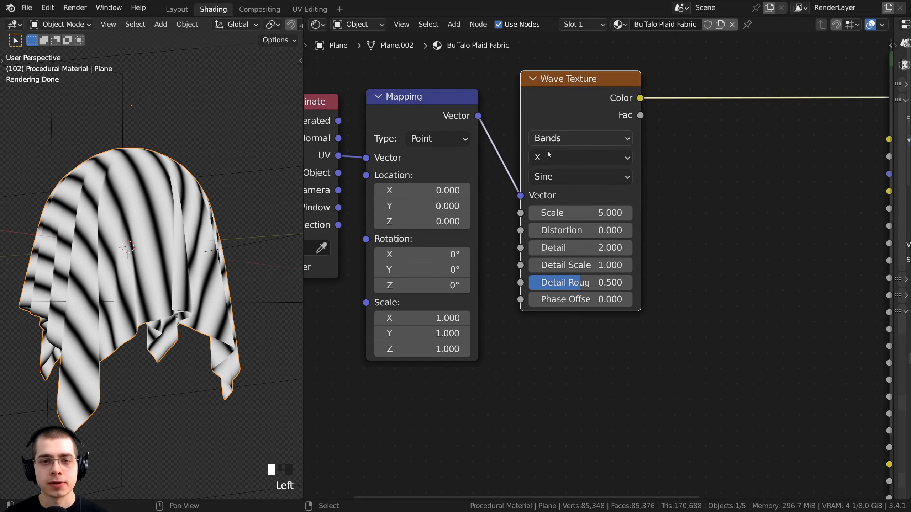
pyautogui.doubleClick(589, 212)
pyautogui.write('2')
pyautogui.press('Return')
# Step: Set the Wave Texture's detail to 0
pyautogui.moveTo(617, 229); pyautogui.dragTo(608, 225, button='middle')
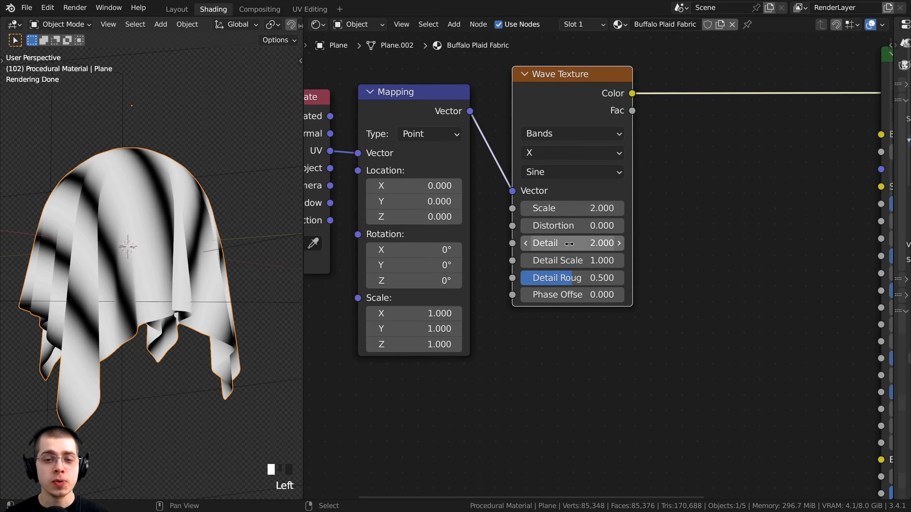
pyautogui.doubleClick(588, 248)
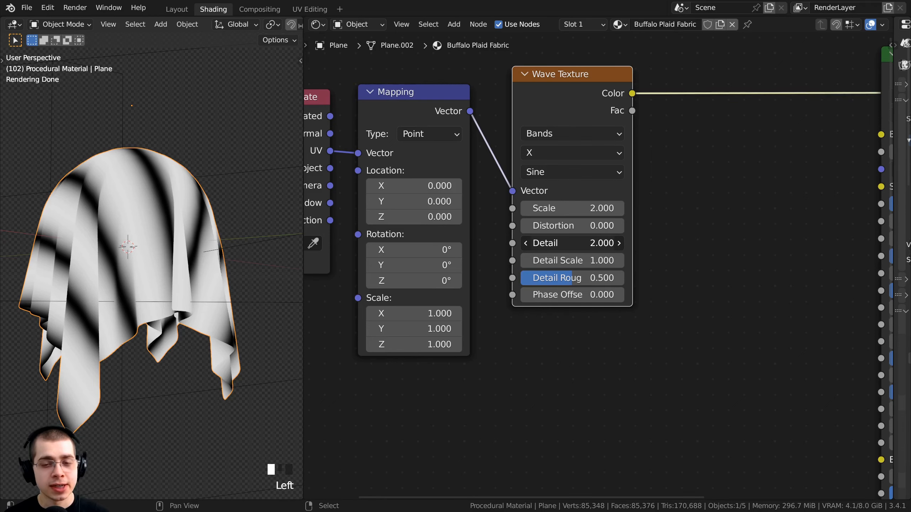
pyautogui.write('0')
pyautogui.press('Return')
pyautogui.scroll(2, 574, 272)
pyautogui.scroll(-2, 559, 257)
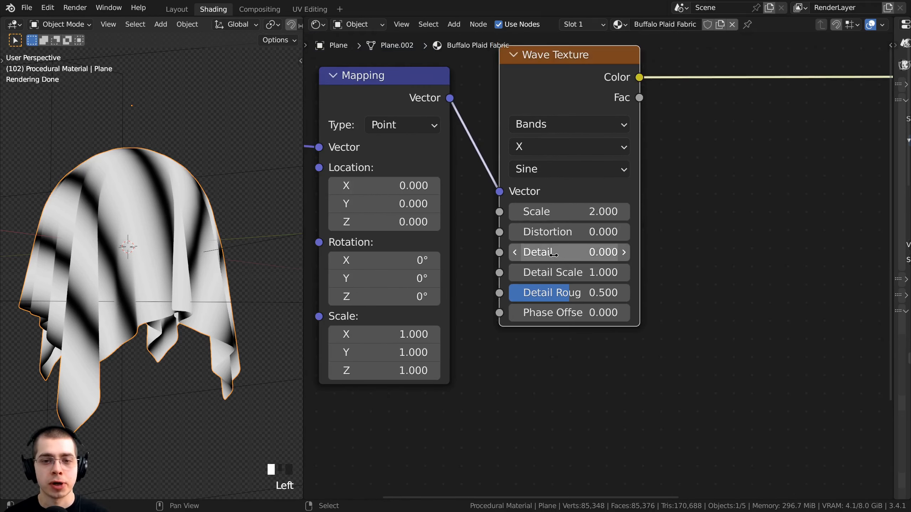
pyautogui.scroll(-2, 548, 166)
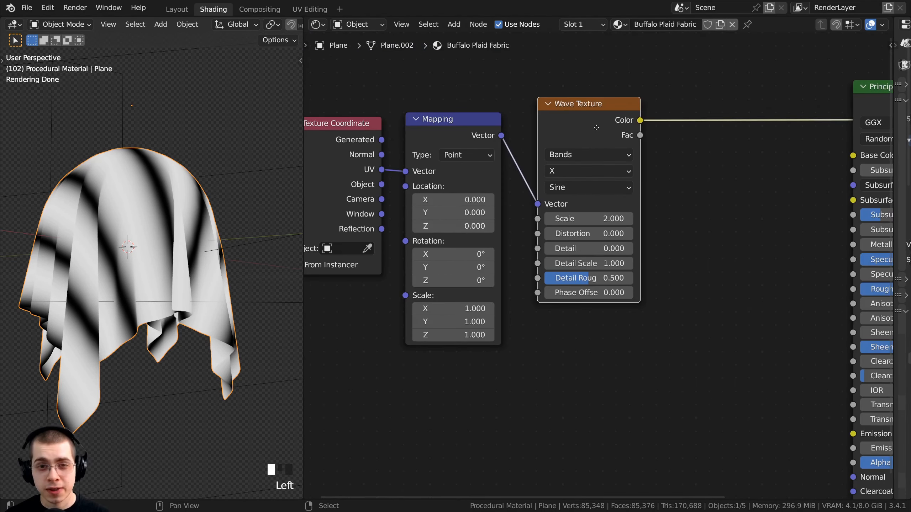
pyautogui.scroll(-1, 596, 128)
pyautogui.moveTo(597, 127); pyautogui.dragTo(621, 87, button='middle')
pyautogui.scroll(1, 136, 181)
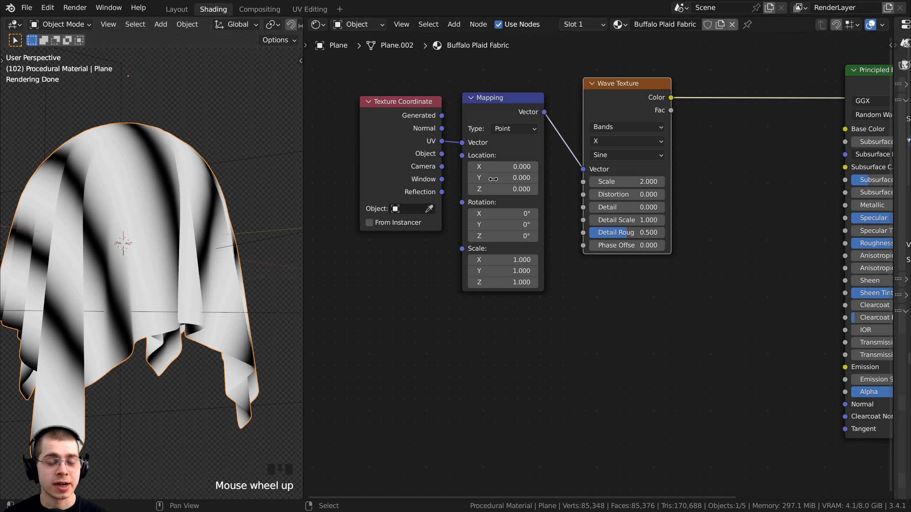
# Step: Duplicate the Wave Texture node with its Mapping vector link kept and place the copy directly beneath the original
pyautogui.moveTo(617, 100); pyautogui.dragTo(623, 93)
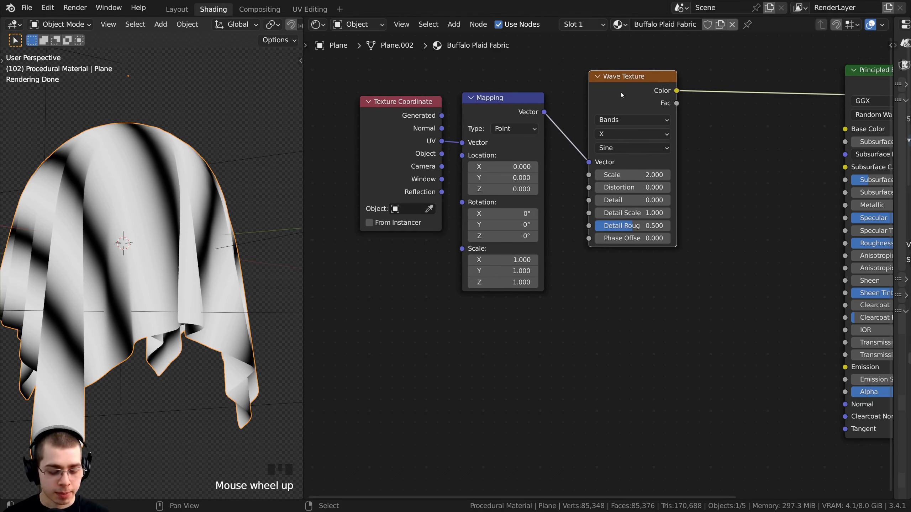
pyautogui.hotkey('ctrl', 'shift', 'd')
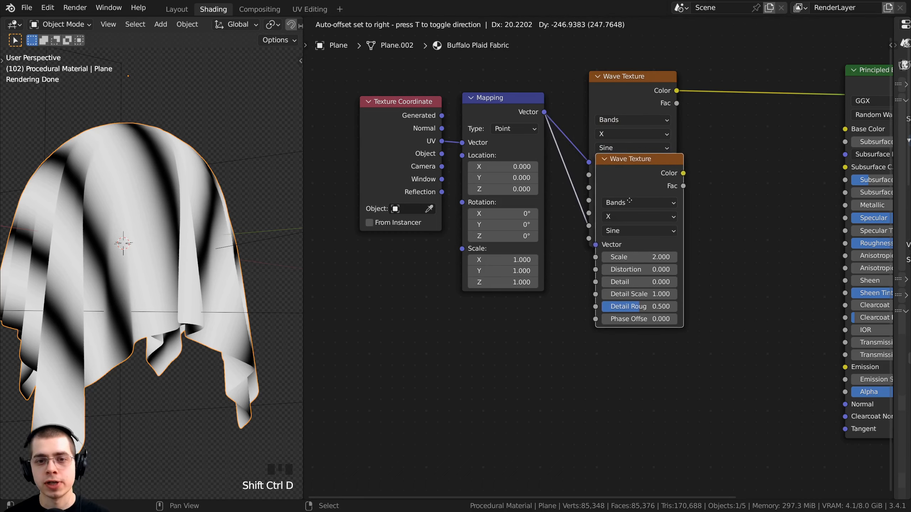
pyautogui.click(626, 299)
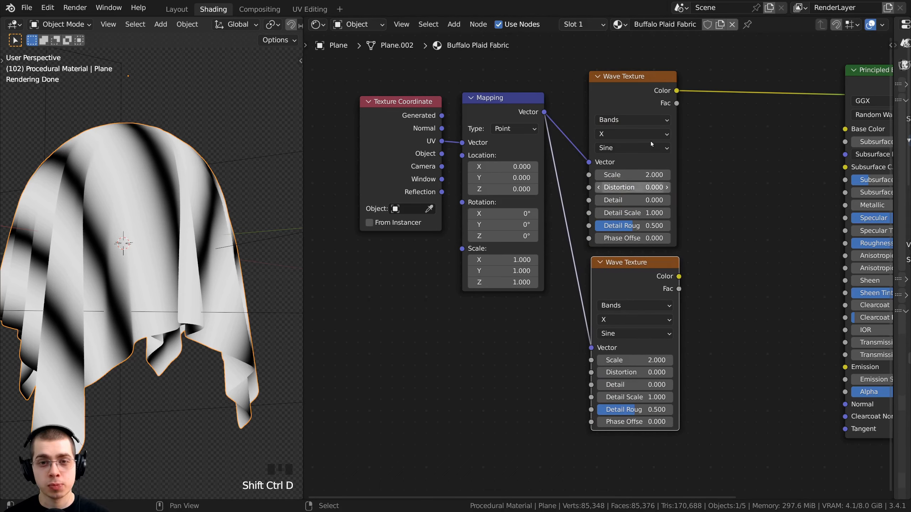
pyautogui.moveTo(628, 201); pyautogui.dragTo(635, 197, button='middle')
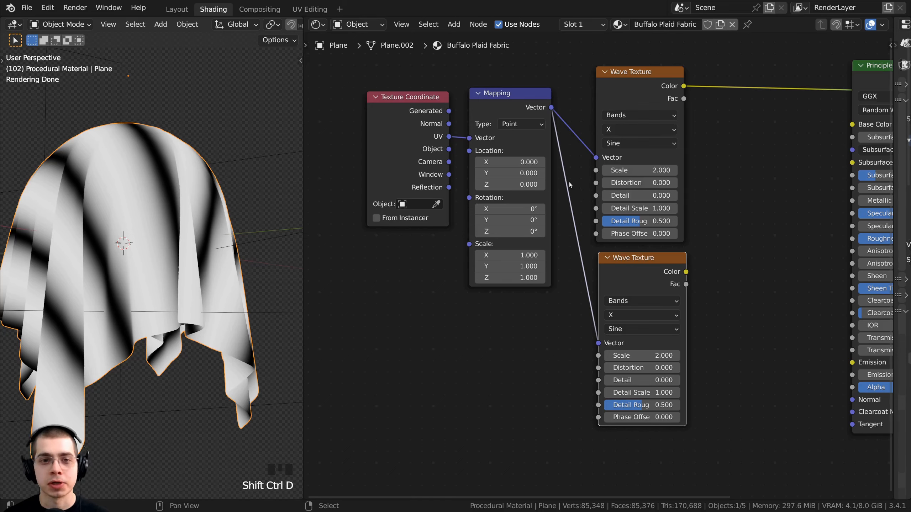
pyautogui.hotkey('ctrl', 'w')
pyautogui.moveTo(570, 184); pyautogui.dragTo(515, 179, button='middle')
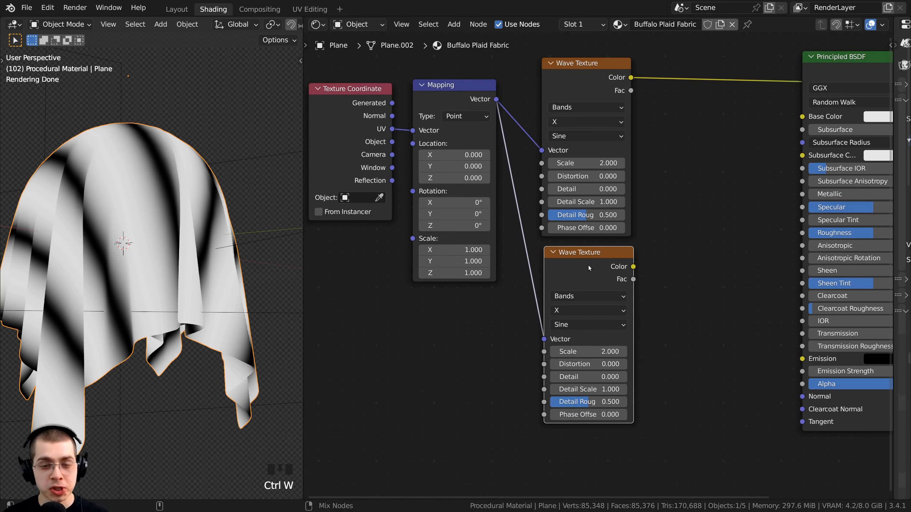
# Step: Preview the duplicated Wave Texture on the cloth and set its bands direction to Y
pyautogui.keyDown('ctrl'); pyautogui.keyDown('shift'); pyautogui.click(586, 271); pyautogui.keyUp('shift'); pyautogui.keyUp('ctrl')
pyautogui.scroll(2, 639, 328)
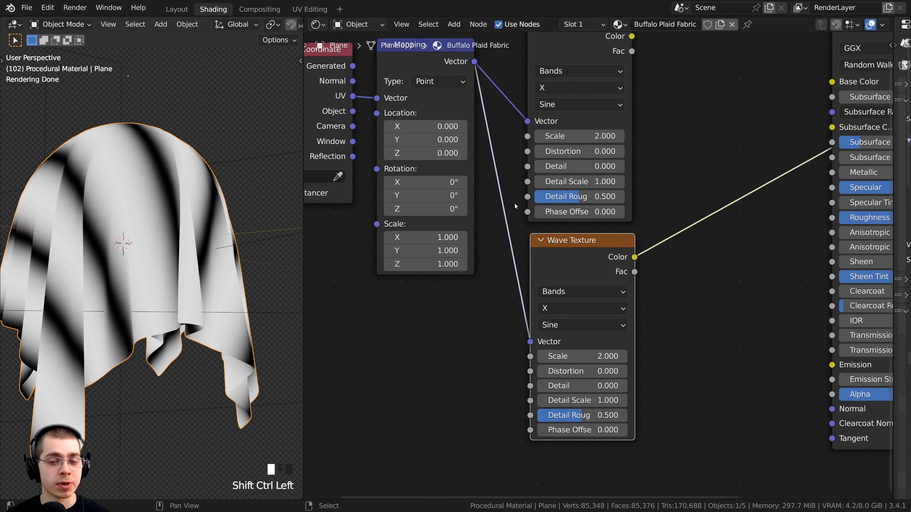
pyautogui.scroll(-2, 549, 281)
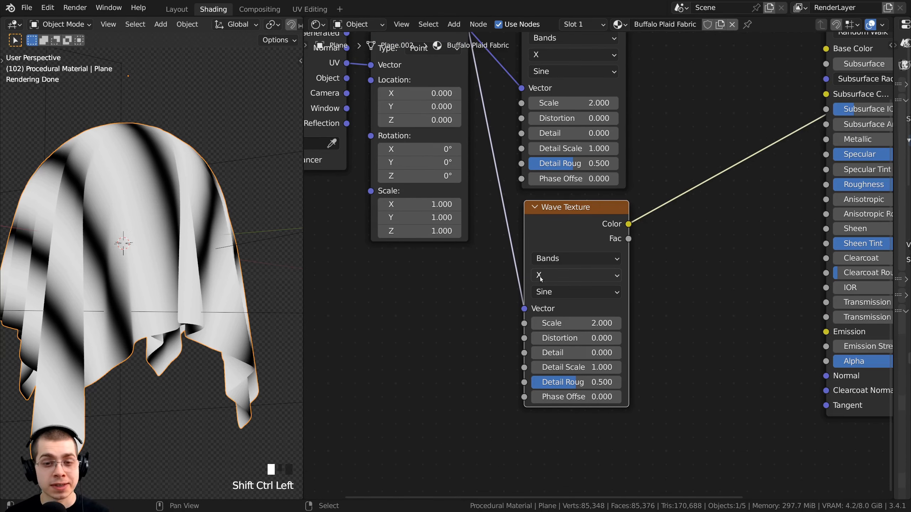
pyautogui.click(540, 277)
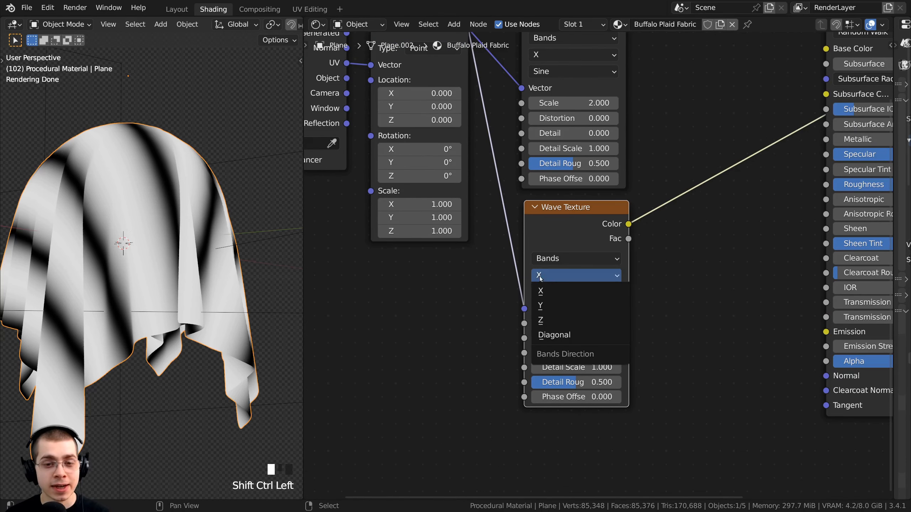
pyautogui.click(552, 306)
pyautogui.scroll(-2, 547, 210)
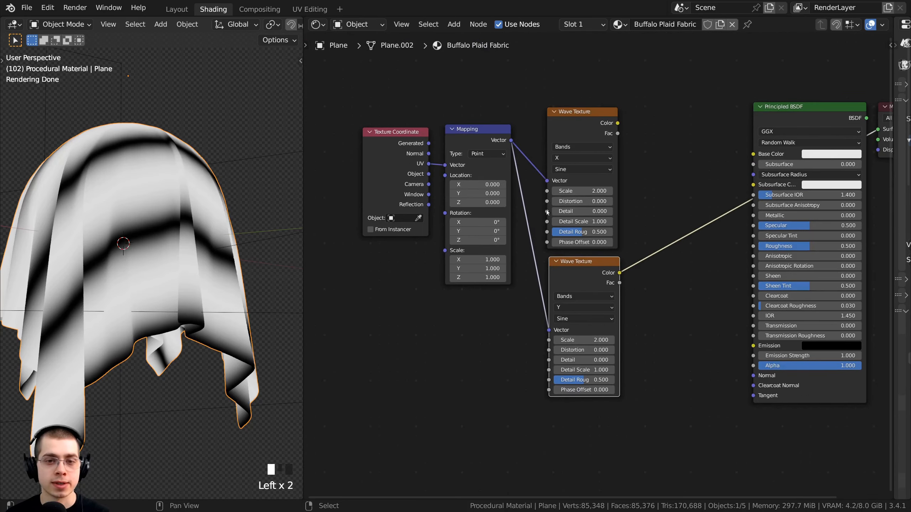
# Step: Compare the X and Y Wave Textures by previewing each one alternately on the cloth
pyautogui.keyDown('ctrl'); pyautogui.keyDown('shift'); pyautogui.click(568, 117); pyautogui.keyUp('shift'); pyautogui.keyUp('ctrl')
pyautogui.keyDown('ctrl'); pyautogui.keyDown('shift'); pyautogui.click(573, 270); pyautogui.keyUp('shift'); pyautogui.keyUp('ctrl')
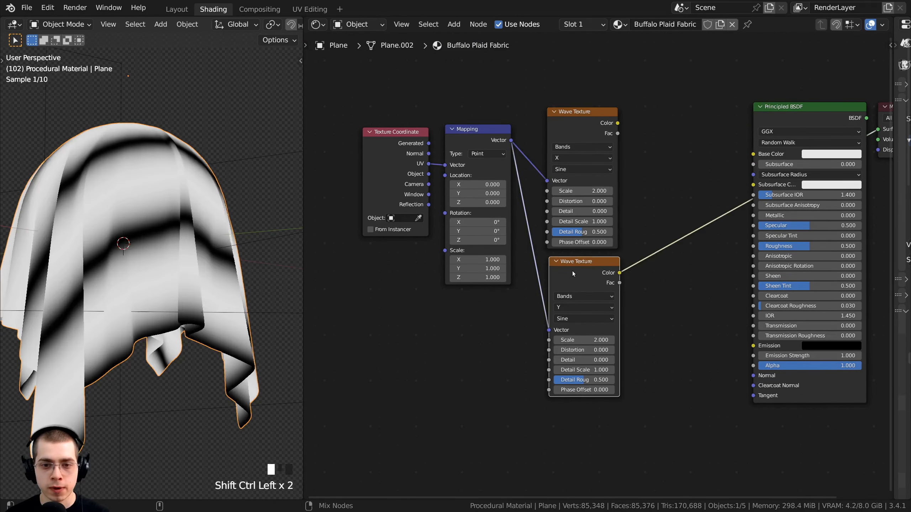
pyautogui.keyDown('ctrl'); pyautogui.keyDown('shift'); pyautogui.click(575, 116); pyautogui.keyUp('shift'); pyautogui.keyUp('ctrl')
pyautogui.keyDown('ctrl'); pyautogui.keyDown('shift'); pyautogui.click(579, 263); pyautogui.keyUp('shift'); pyautogui.keyUp('ctrl')
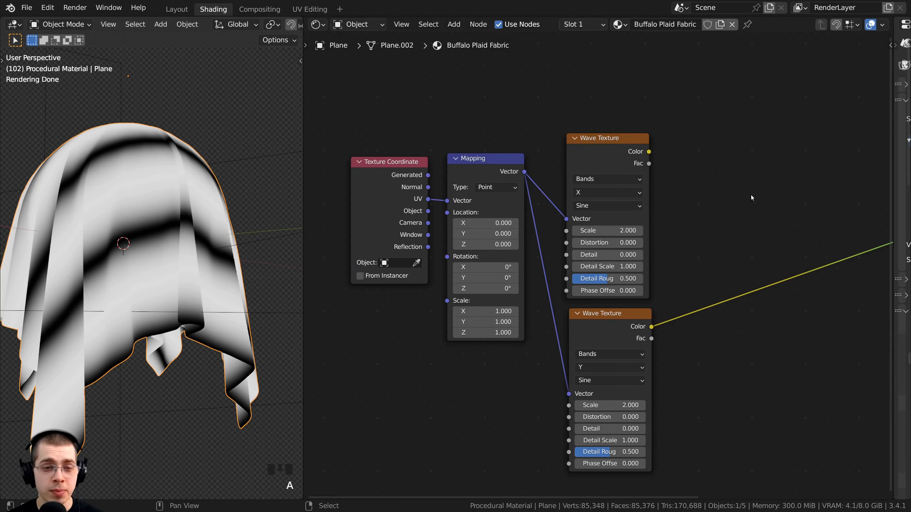
# Step: Examine the edges of the Y-direction stripes on the cloth up close and through the camera view
pyautogui.scroll(4, 180, 206)
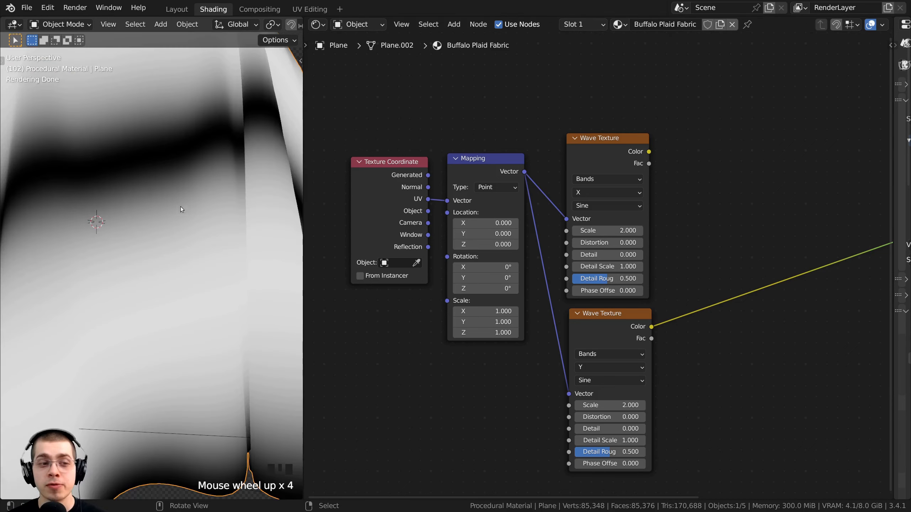
pyautogui.keyDown('shift'); pyautogui.moveTo(180, 207); pyautogui.dragTo(152, 239, button='middle'); pyautogui.keyUp('shift')
pyautogui.scroll(-2, 156, 205)
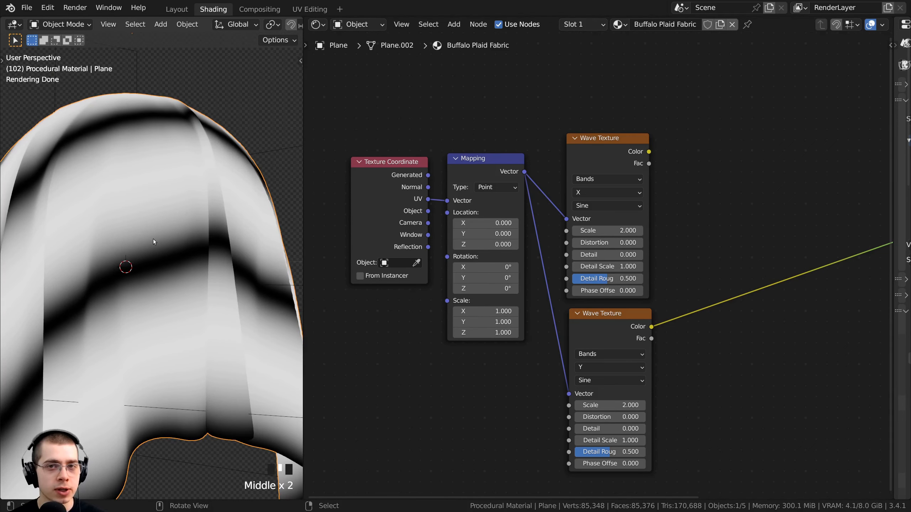
pyautogui.press('KP_0')
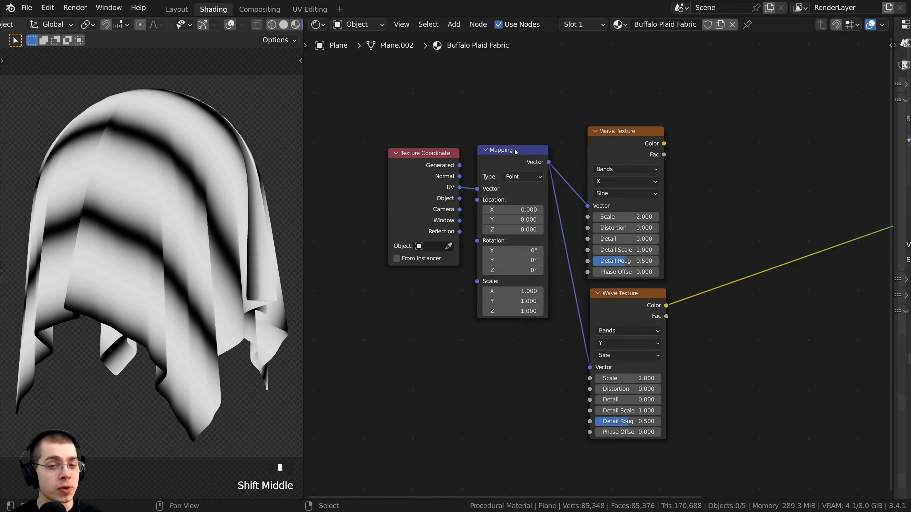
pyautogui.keyDown('shift'); pyautogui.moveTo(515, 150); pyautogui.dragTo(526, 153, button='middle'); pyautogui.keyUp('shift')
pyautogui.scroll(3, 105, 195)
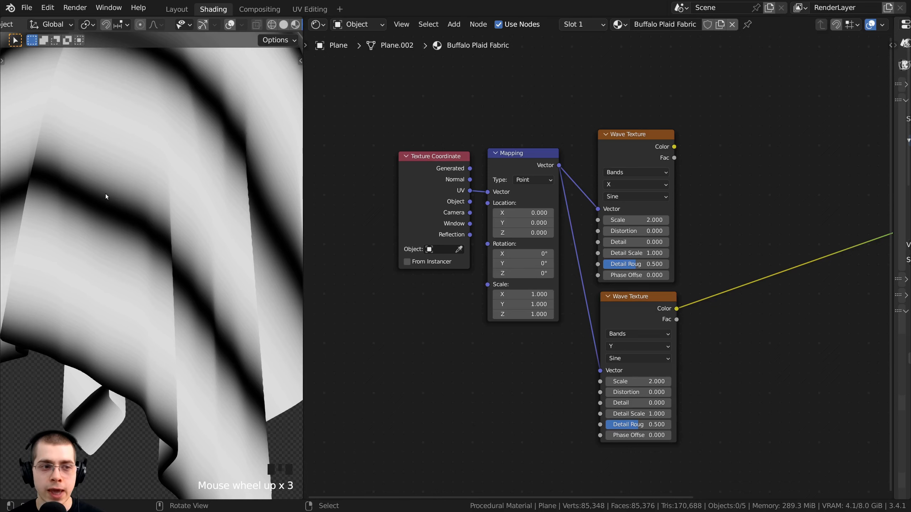
pyautogui.scroll(-1, 693, 327)
# Step: Add a Noise Texture node and place it unconnected above the Mapping node
pyautogui.hotkey('shift', 'a')
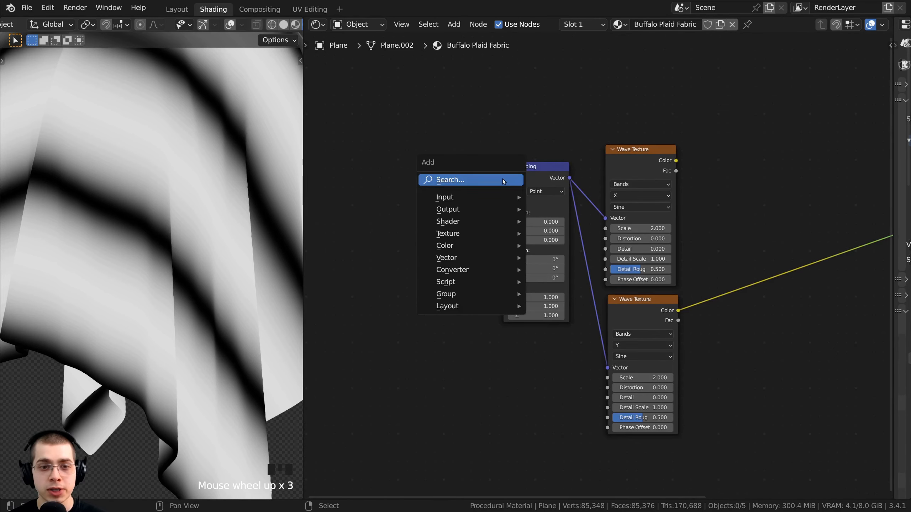
pyautogui.click(504, 181)
pyautogui.write('noise')
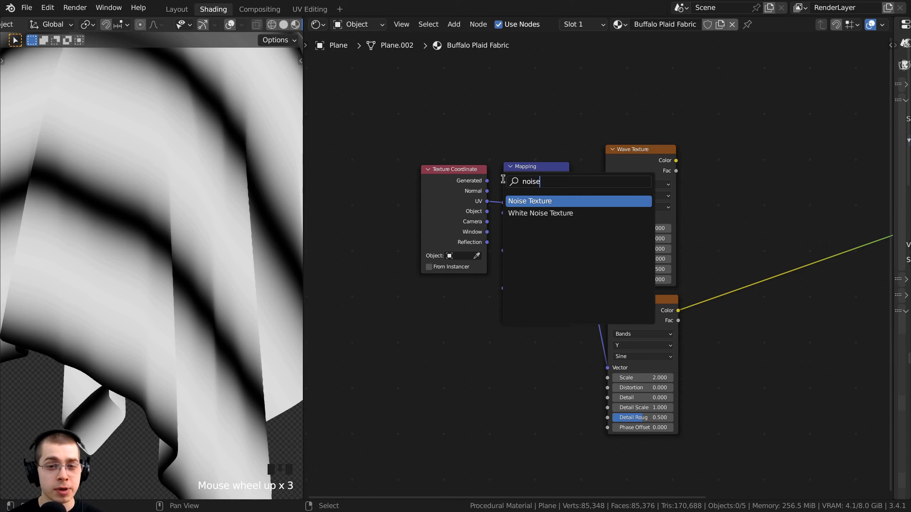
pyautogui.press('Return')
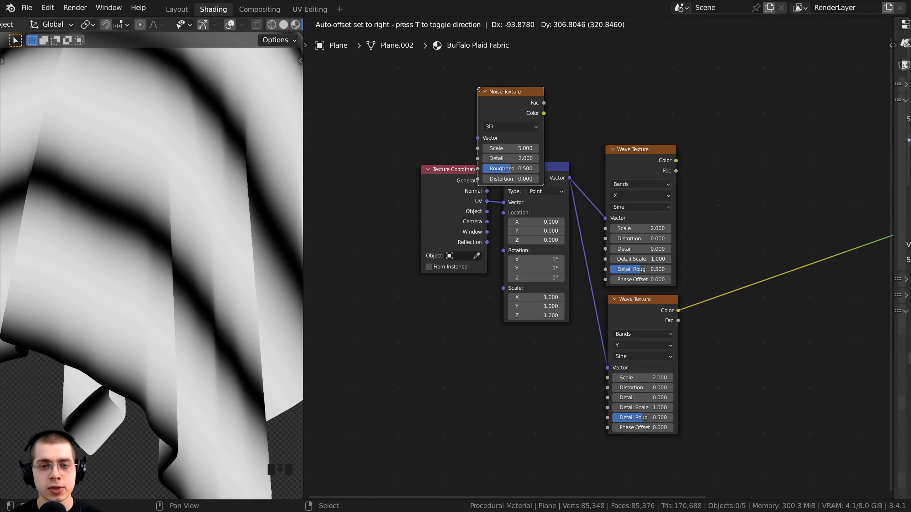
pyautogui.click(499, 55)
pyautogui.scroll(-1, 518, 178)
pyautogui.scroll(1, 518, 178)
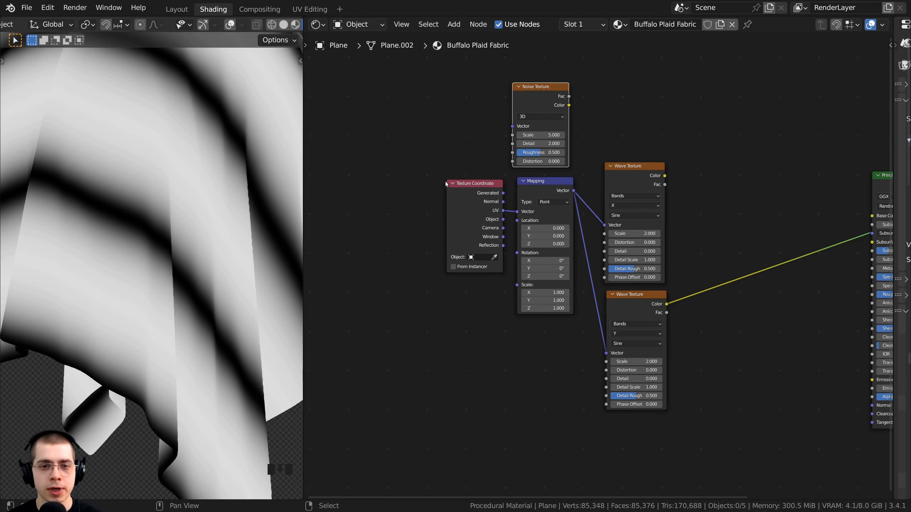
# Step: Space the Texture Coordinate and Mapping nodes away from the Wave Textures and join both vector links through one reroute point
pyautogui.moveTo(445, 177); pyautogui.dragTo(429, 225)
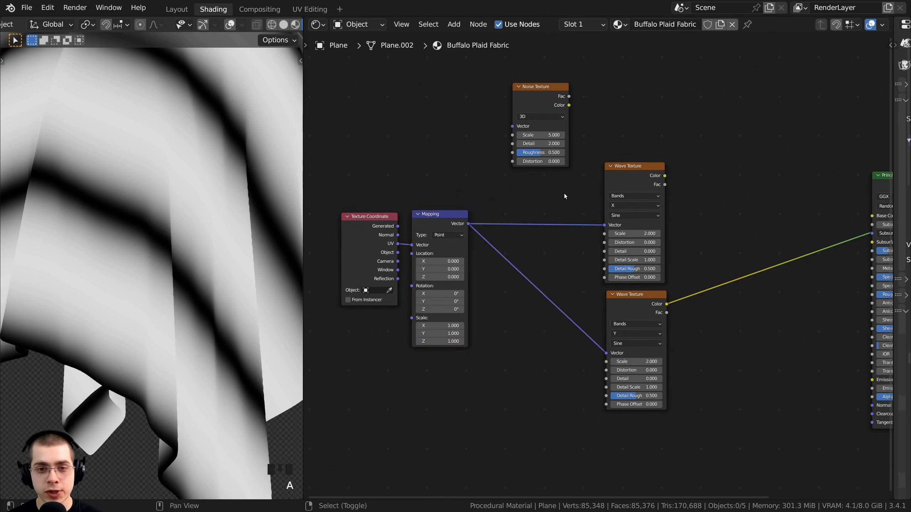
pyautogui.keyDown('shift'); pyautogui.moveTo(565, 194); pyautogui.dragTo(524, 325, button='right'); pyautogui.keyUp('shift')
pyautogui.scroll(3, 595, 266)
pyautogui.moveTo(537, 254); pyautogui.dragTo(555, 246)
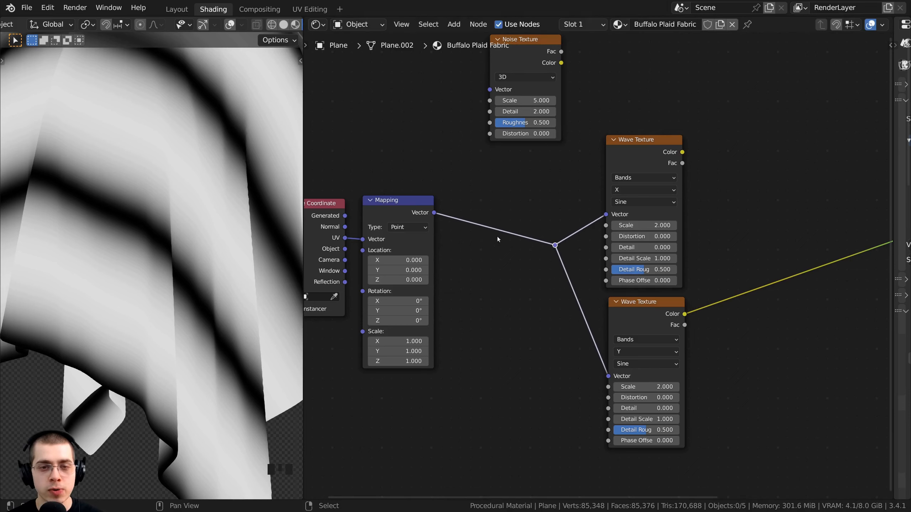
pyautogui.moveTo(428, 143); pyautogui.dragTo(304, 253)
pyautogui.moveTo(407, 201); pyautogui.dragTo(396, 224)
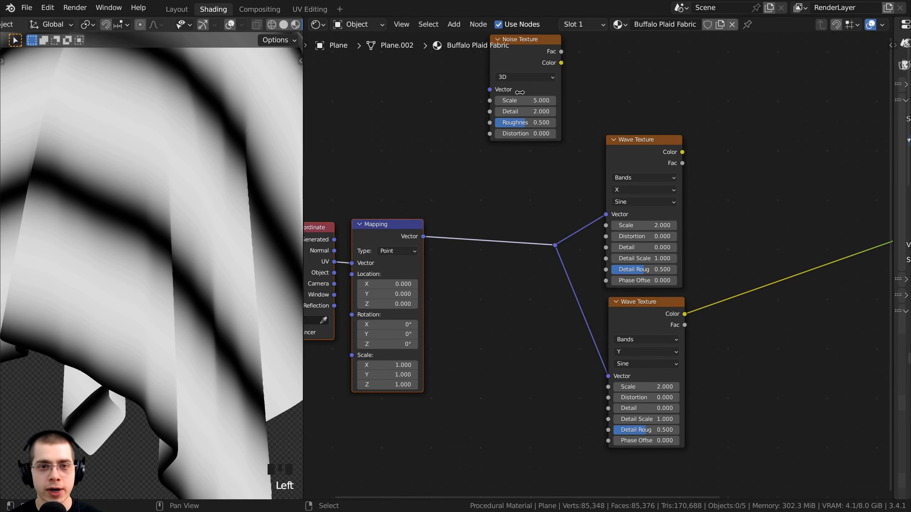
# Step: Insert the Noise Texture into the link between the Mapping node and the reroute, feeding its color to both Wave Textures
pyautogui.scroll(-2, 521, 80)
pyautogui.click(526, 79)
pyautogui.scroll(1, 530, 80)
pyautogui.moveTo(527, 63); pyautogui.dragTo(473, 233)
pyautogui.scroll(2, 586, 250)
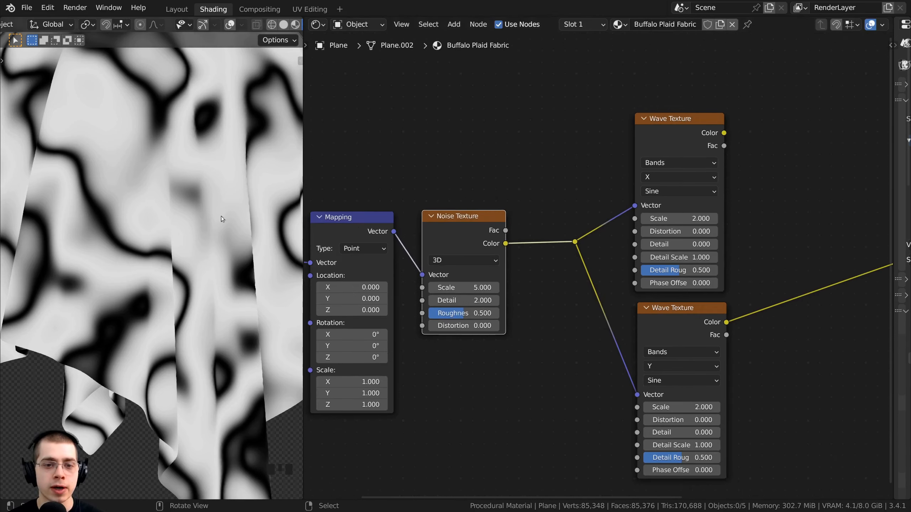
pyautogui.scroll(-4, 221, 217)
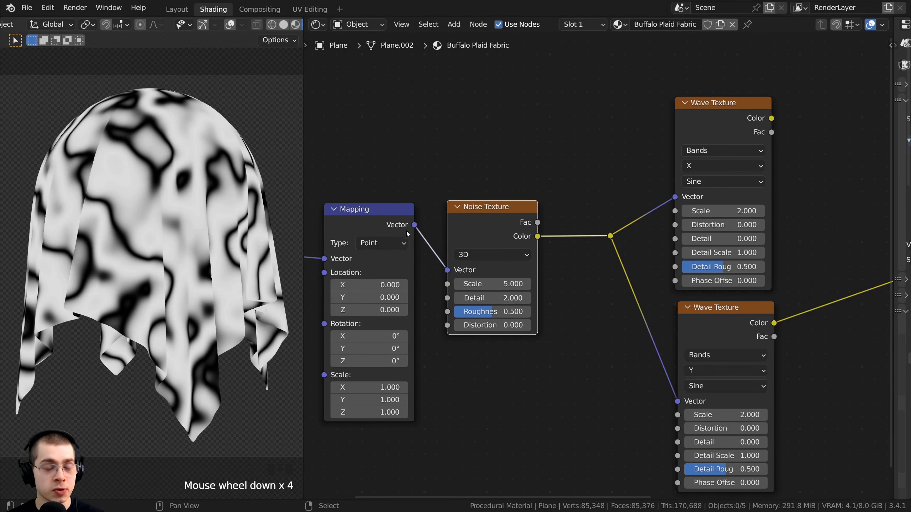
pyautogui.scroll(1, 502, 278)
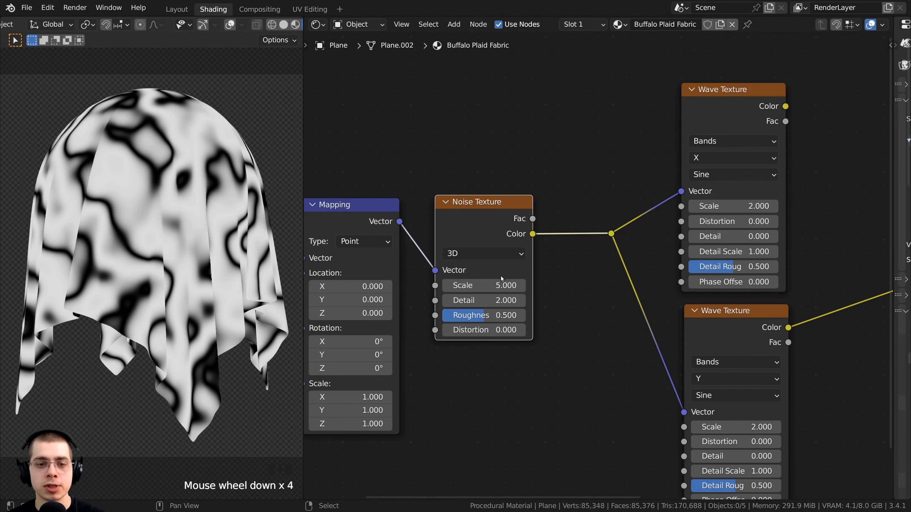
# Step: Set the Noise Texture's Scale to 1
pyautogui.moveTo(485, 286)
pyautogui.mouseDown()
pyautogui.moveTo(511, 285)
pyautogui.moveTo(484, 286)
pyautogui.mouseUp()
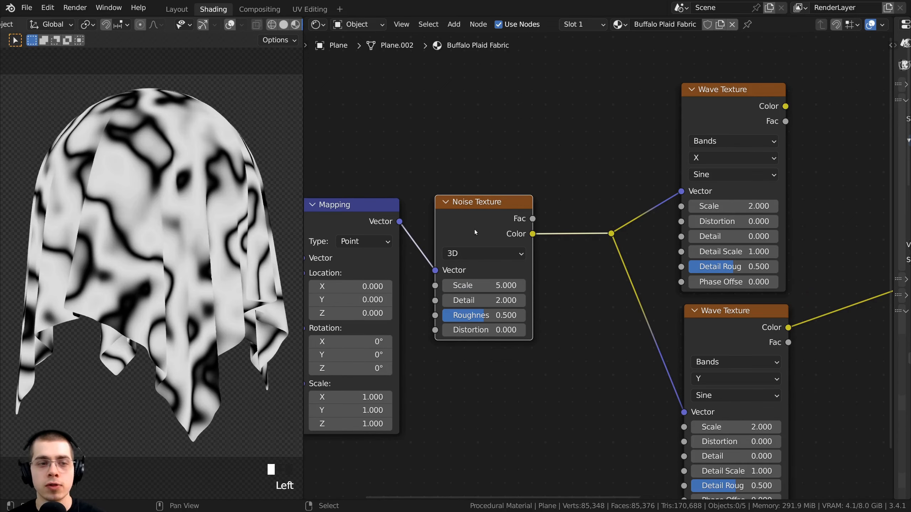
pyautogui.moveTo(353, 238); pyautogui.dragTo(367, 229, button='middle')
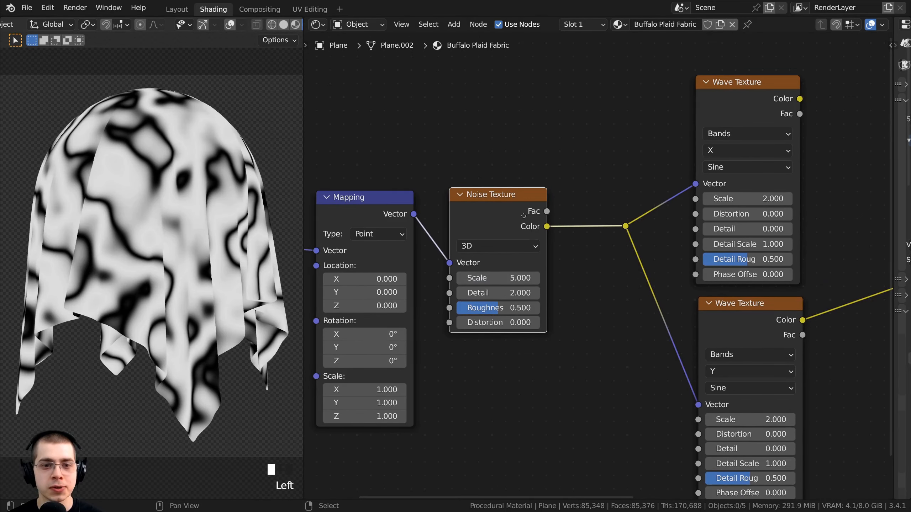
pyautogui.scroll(1, 574, 266)
pyautogui.scroll(1, 470, 283)
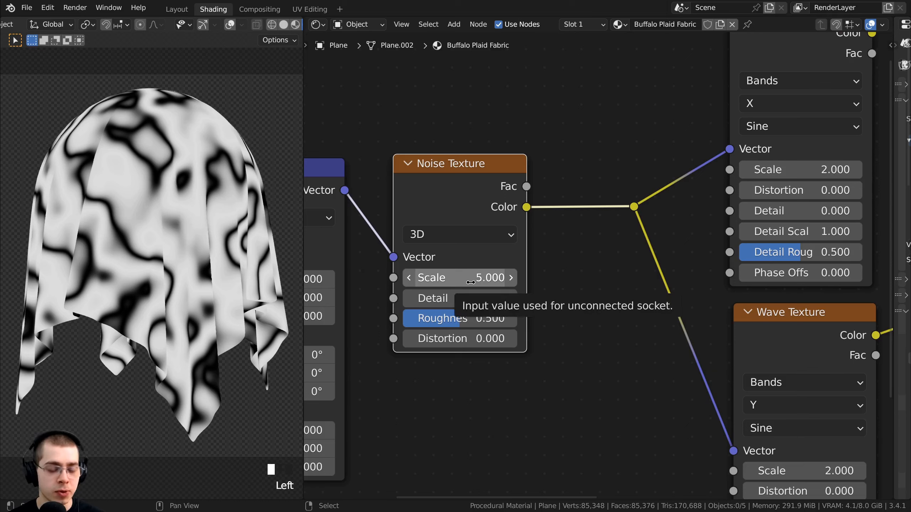
pyautogui.click(471, 282)
pyautogui.write('1')
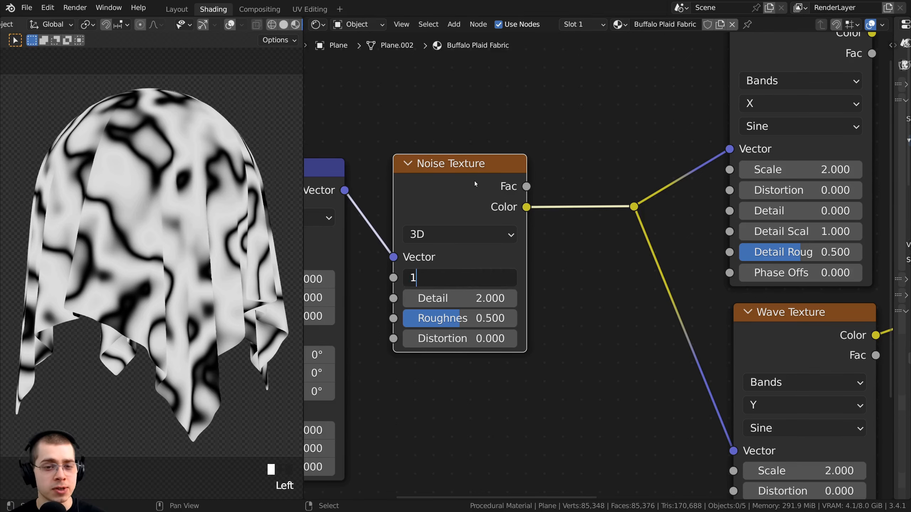
pyautogui.press('Return')
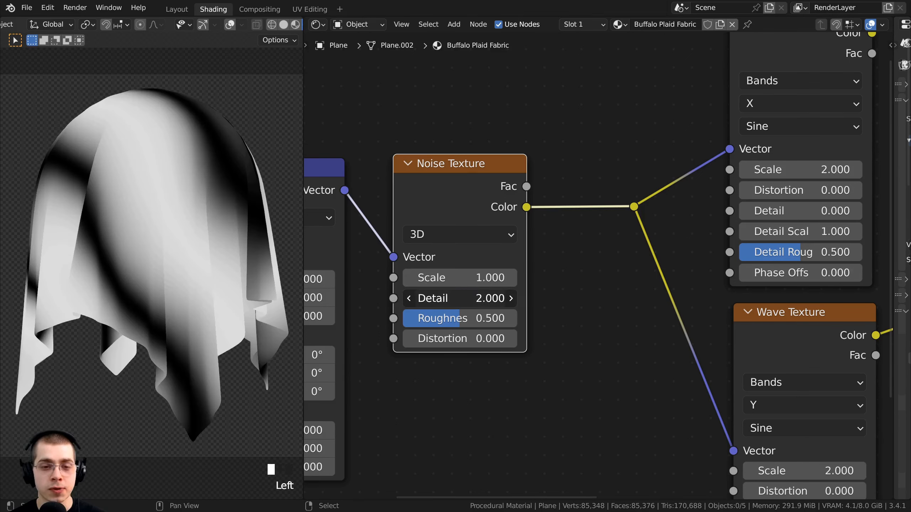
# Step: Set the Noise Texture's Detail to 15 and Roughness to 1, and check the pattern across the cloth
pyautogui.moveTo(459, 298); pyautogui.dragTo(509, 298)
pyautogui.scroll(3, 134, 219)
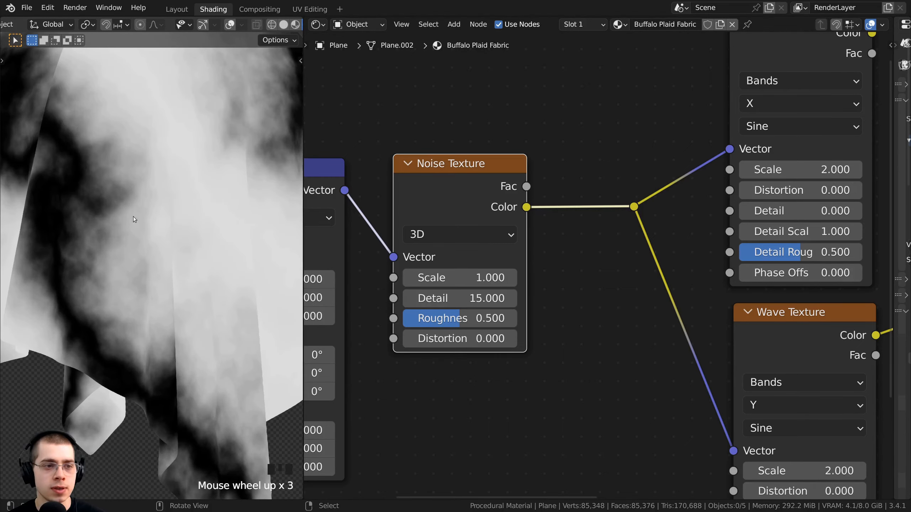
pyautogui.moveTo(463, 322); pyautogui.dragTo(517, 319)
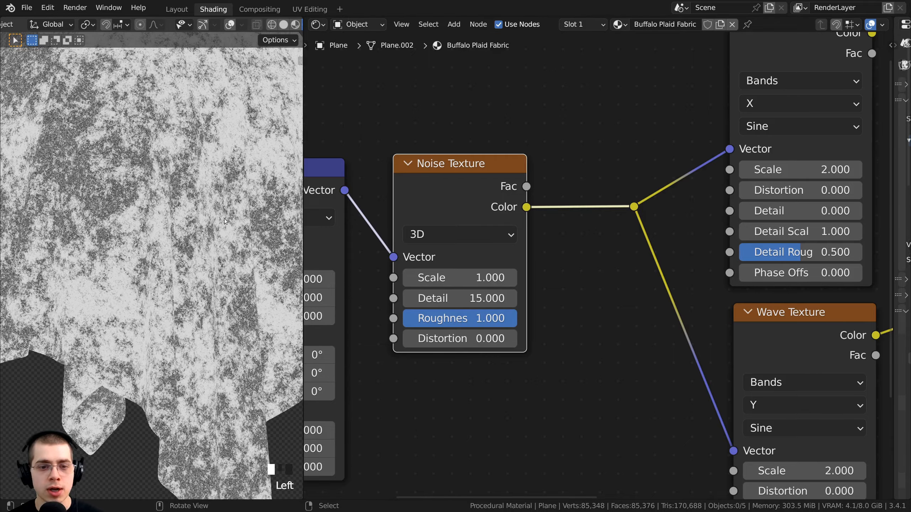
pyautogui.scroll(-5, 238, 292)
pyautogui.keyDown('shift'); pyautogui.moveTo(238, 292); pyautogui.dragTo(146, 234, button='middle'); pyautogui.keyUp('shift')
pyautogui.scroll(1, 145, 234)
pyautogui.keyDown('shift'); pyautogui.moveTo(191, 282); pyautogui.dragTo(218, 406, button='middle'); pyautogui.keyUp('shift')
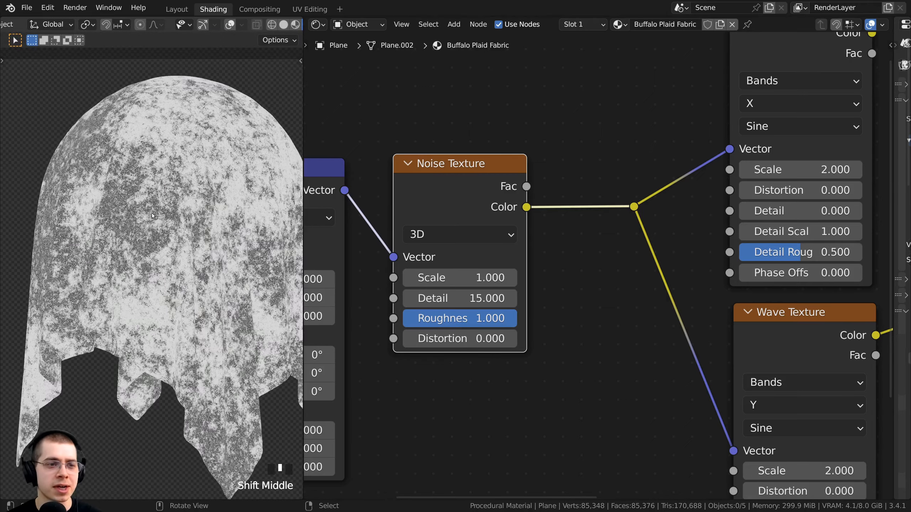
# Step: Shift the Noise Texture and the X-direction Wave Texture slightly to tidy the node layout
pyautogui.moveTo(464, 197); pyautogui.dragTo(432, 170)
pyautogui.scroll(-1, 578, 152)
pyautogui.click(721, 93)
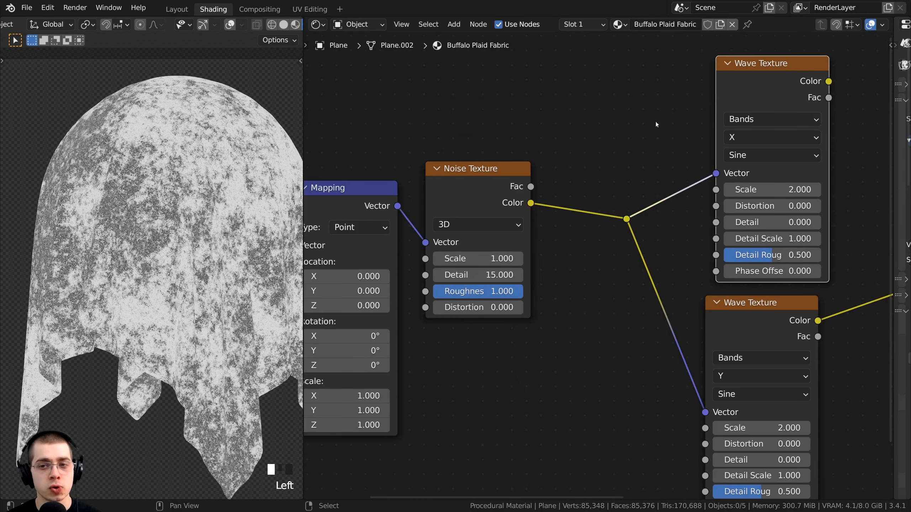
pyautogui.moveTo(467, 199); pyautogui.dragTo(467, 206)
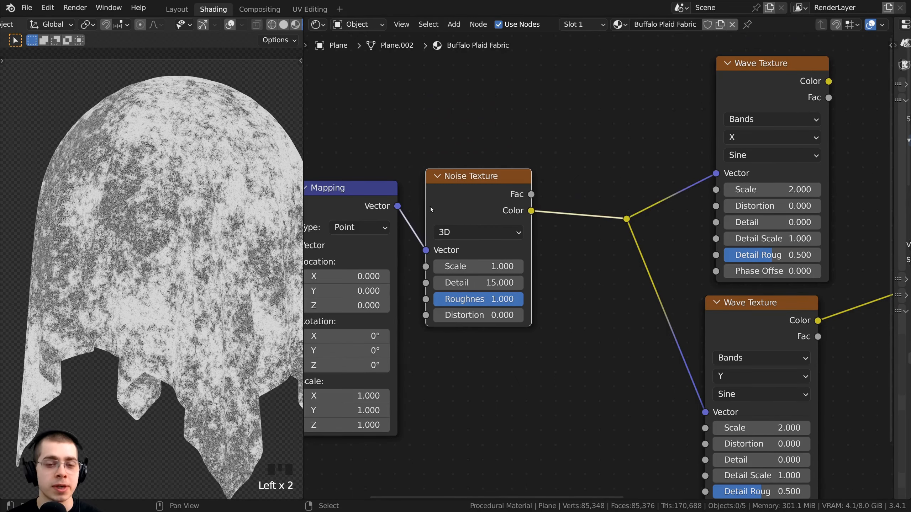
pyautogui.moveTo(480, 195); pyautogui.dragTo(466, 192, button='middle')
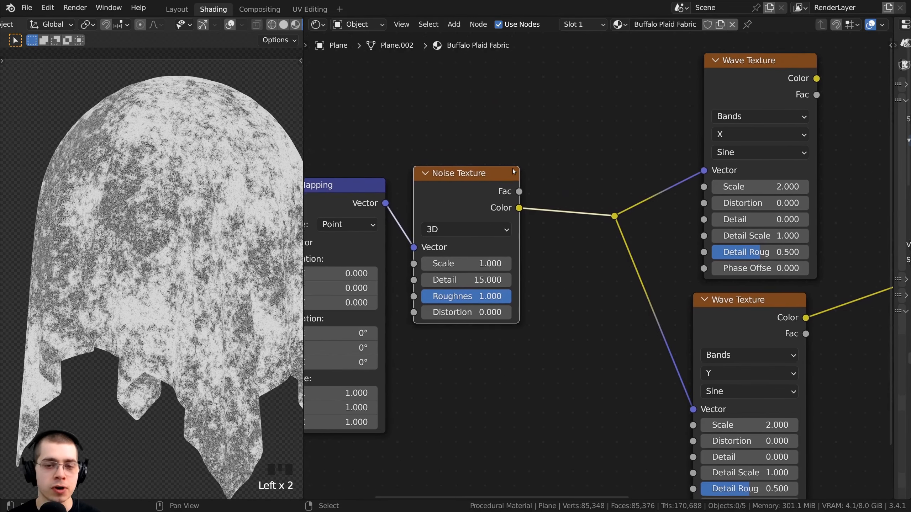
# Step: Add a Mix node above the Noise Texture and set its data type to Color
pyautogui.hotkey('shift', 'a')
pyautogui.click(512, 167)
pyautogui.write('mix')
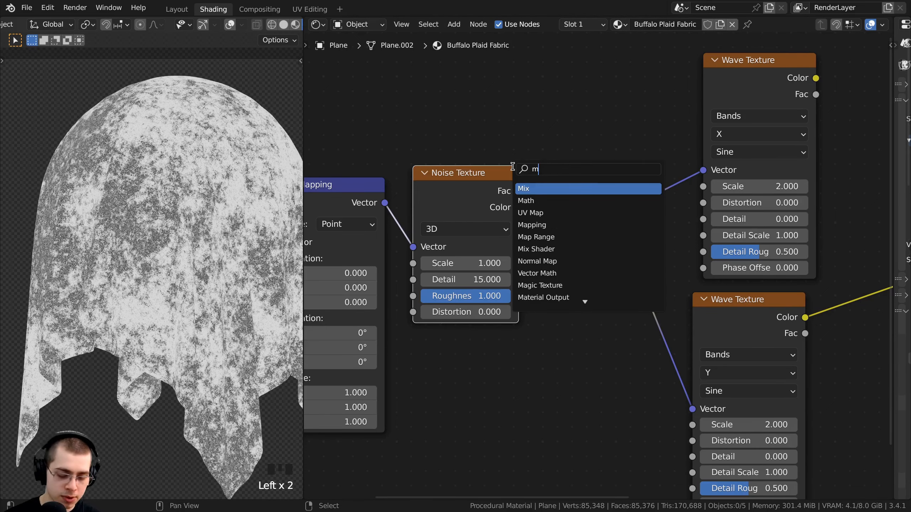
pyautogui.click(527, 188)
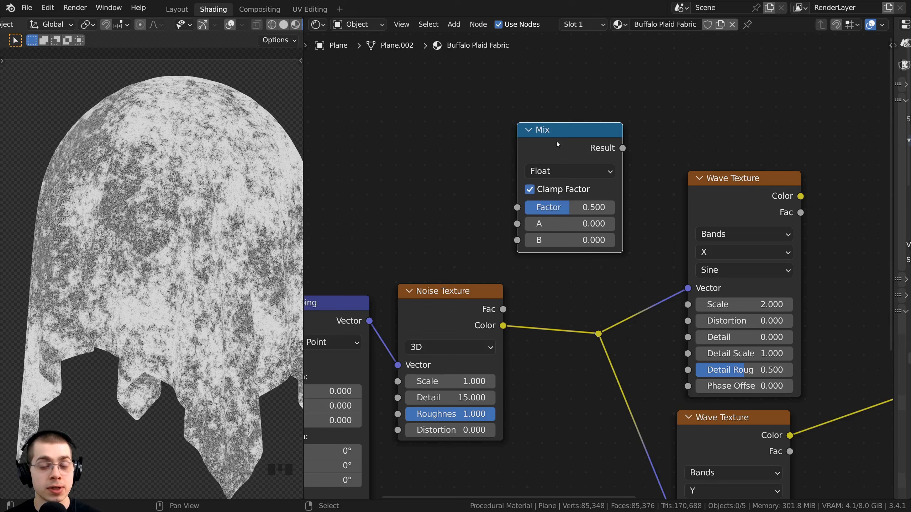
pyautogui.click(552, 172)
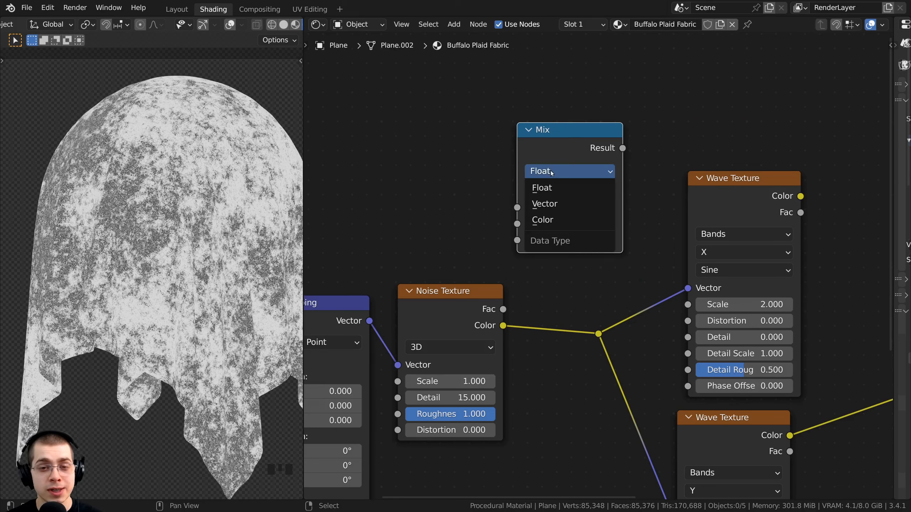
pyautogui.click(542, 219)
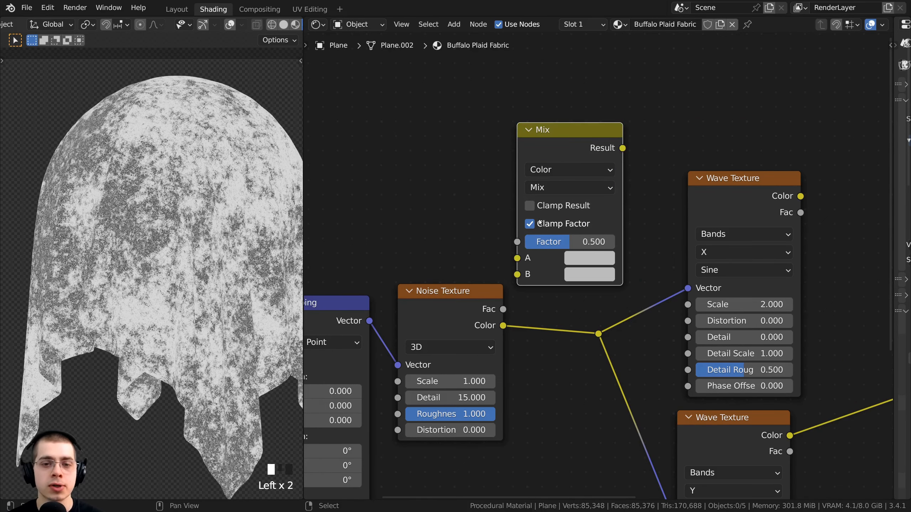
# Step: Insert the Mix node before the reroute, with the Noise Texture's color in B and the Mapping vector in A
pyautogui.moveTo(570, 130); pyautogui.dragTo(587, 288)
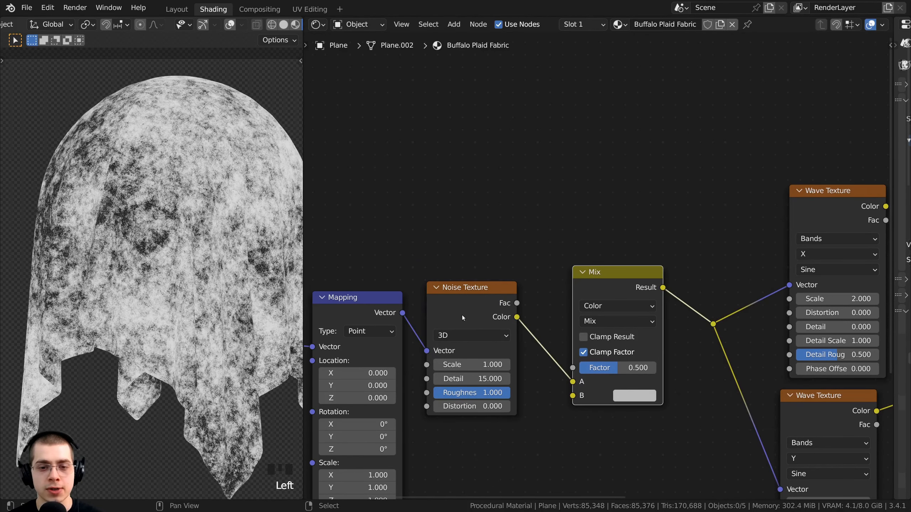
pyautogui.moveTo(467, 297); pyautogui.dragTo(467, 284)
pyautogui.moveTo(467, 285); pyautogui.dragTo(494, 213, button='middle')
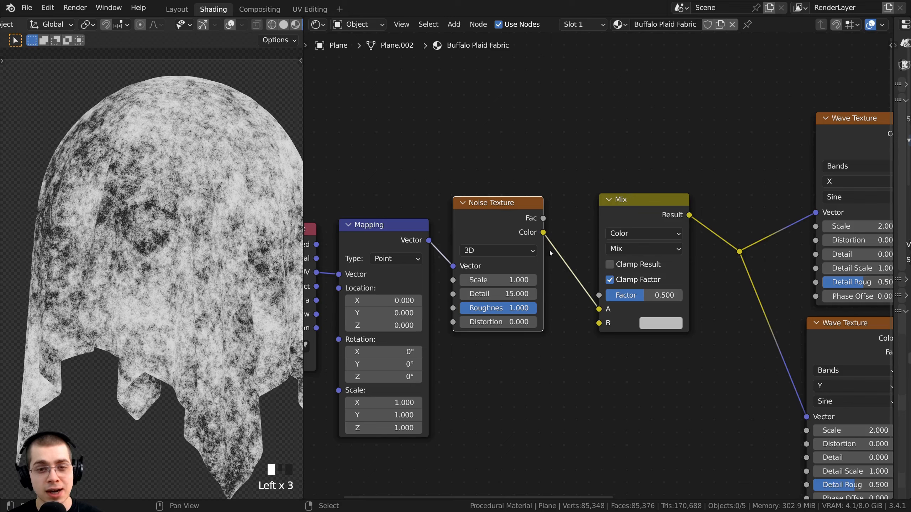
pyautogui.moveTo(596, 311); pyautogui.dragTo(596, 323)
pyautogui.click(366, 243)
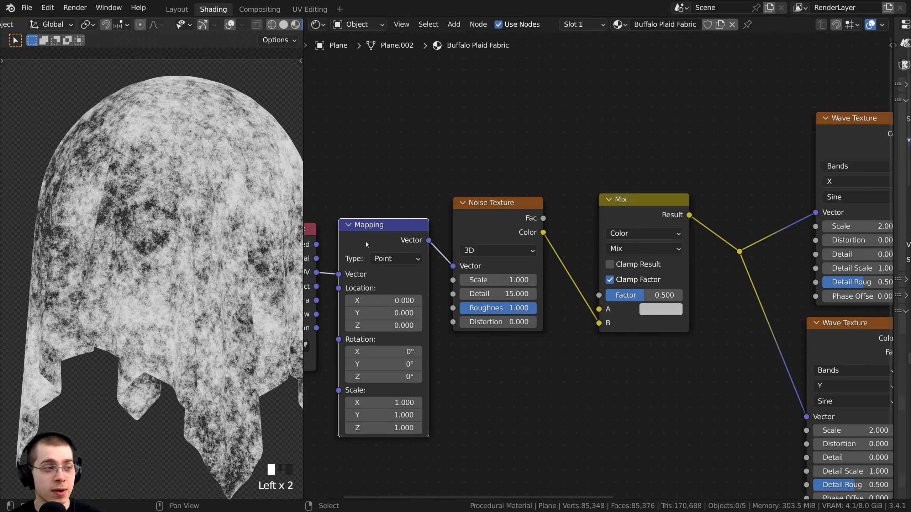
pyautogui.moveTo(428, 245); pyautogui.dragTo(598, 311)
pyautogui.moveTo(645, 202); pyautogui.dragTo(642, 163)
# Step: Set the Mix node's blend mode to Linear Light and its Factor to 0.01
pyautogui.scroll(4, 696, 265)
pyautogui.moveTo(613, 258)
pyautogui.mouseDown()
pyautogui.moveTo(562, 259)
pyautogui.moveTo(666, 255)
pyautogui.moveTo(569, 254)
pyautogui.moveTo(645, 254)
pyautogui.moveTo(599, 254)
pyautogui.mouseUp()
pyautogui.click(583, 194)
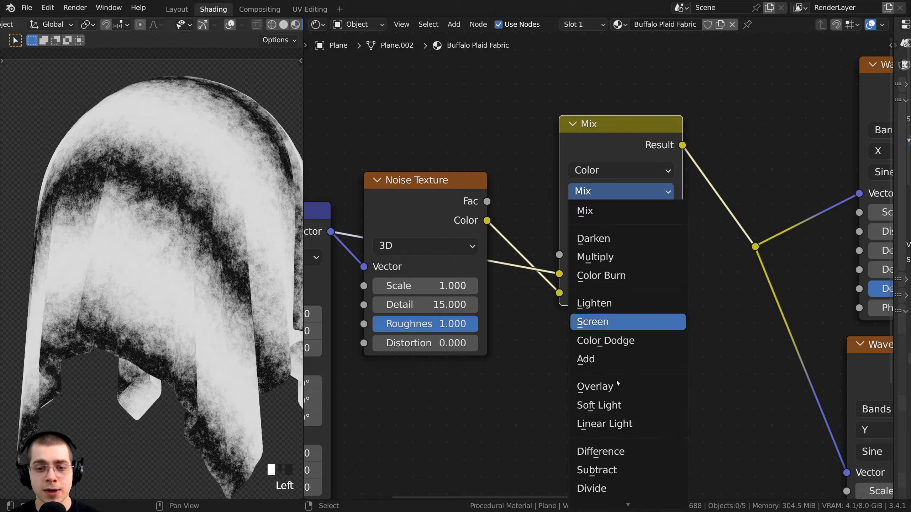
pyautogui.click(608, 426)
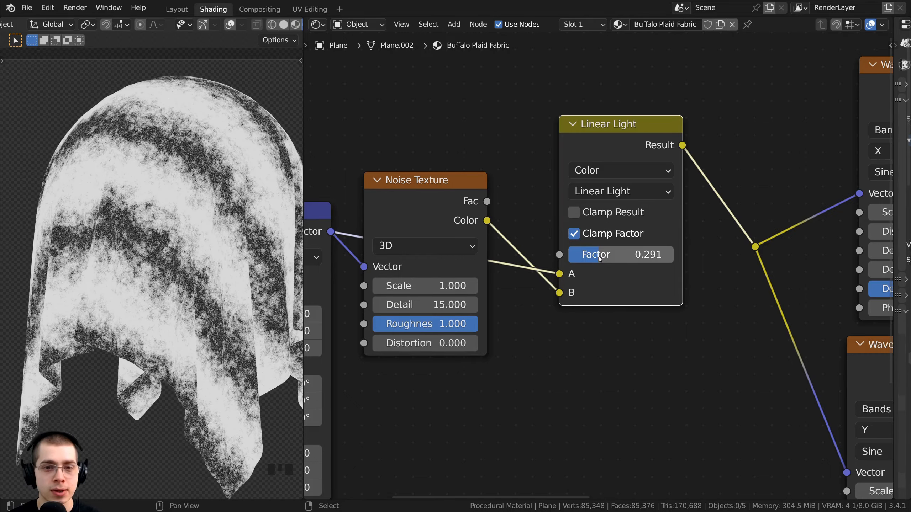
pyautogui.moveTo(599, 255); pyautogui.dragTo(572, 255)
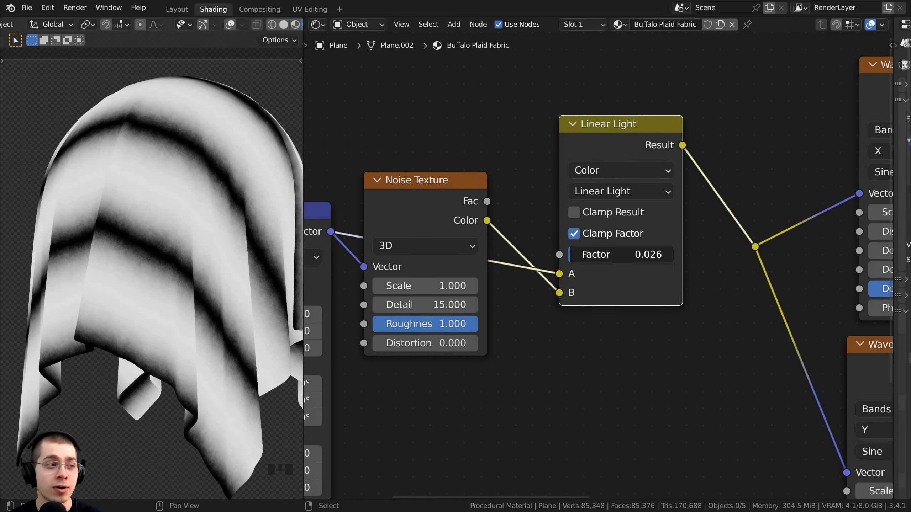
pyautogui.click(587, 255)
pyautogui.write('.01')
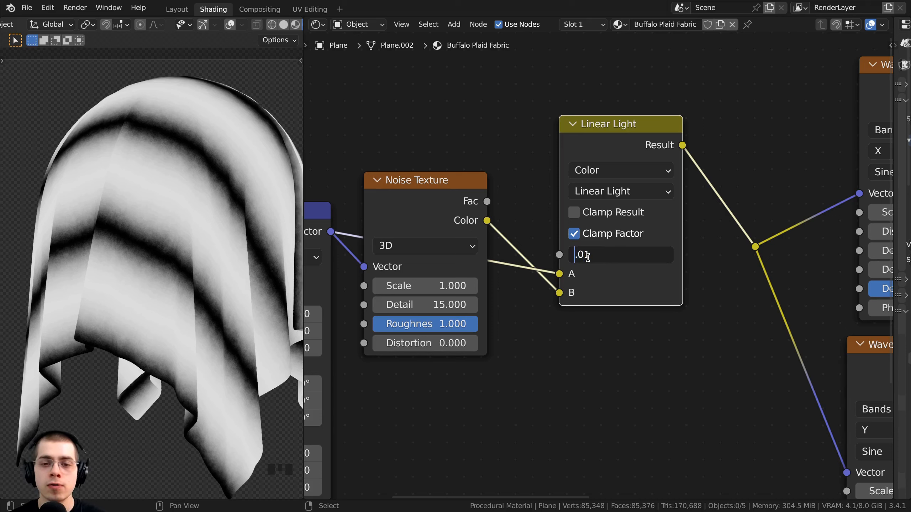
pyautogui.press('Return')
# Step: Examine the noise distortion along the stripe edges on the cloth up close
pyautogui.keyDown('shift'); pyautogui.moveTo(199, 180); pyautogui.dragTo(300, 280, button='middle'); pyautogui.keyUp('shift')
pyautogui.scroll(5, 199, 267)
pyautogui.scroll(2, 316, 280)
pyautogui.keyDown('shift'); pyautogui.moveTo(89, 279); pyautogui.dragTo(116, 148, button='middle'); pyautogui.keyUp('shift')
pyautogui.scroll(3, 115, 148)
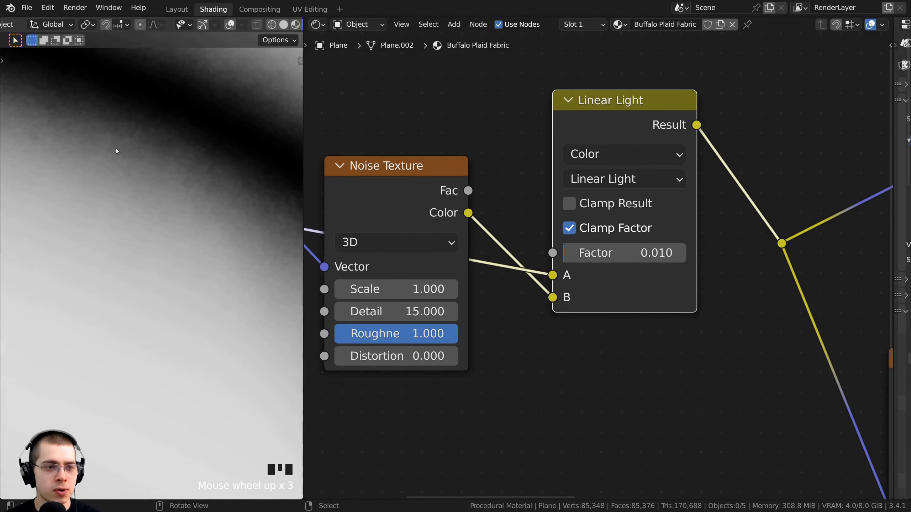
pyautogui.scroll(-4, 607, 212)
# Step: Preview the X and Y Wave Textures alternately on the cloth, ending with a close look at the Y-direction stripes
pyautogui.moveTo(608, 213); pyautogui.dragTo(317, 371)
pyautogui.press('g')
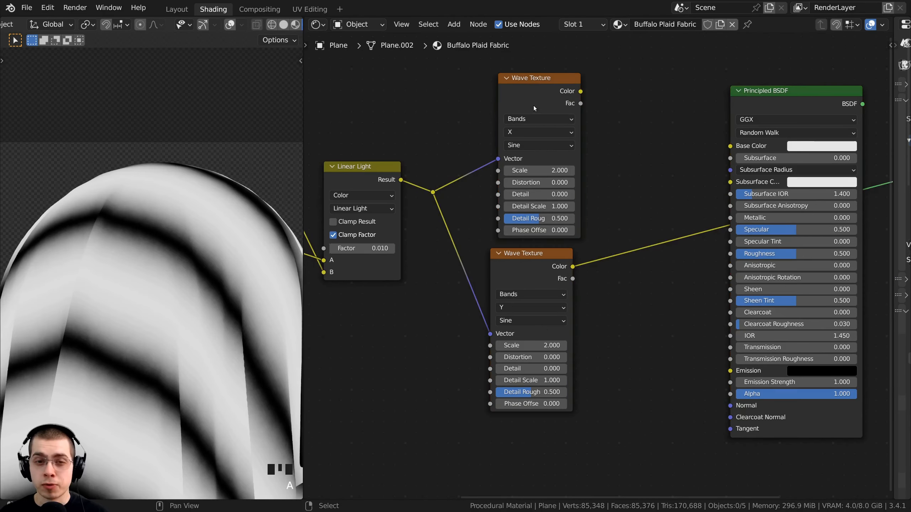
pyautogui.keyDown('ctrl'); pyautogui.keyDown('shift'); pyautogui.click(532, 104); pyautogui.keyUp('shift'); pyautogui.keyUp('ctrl')
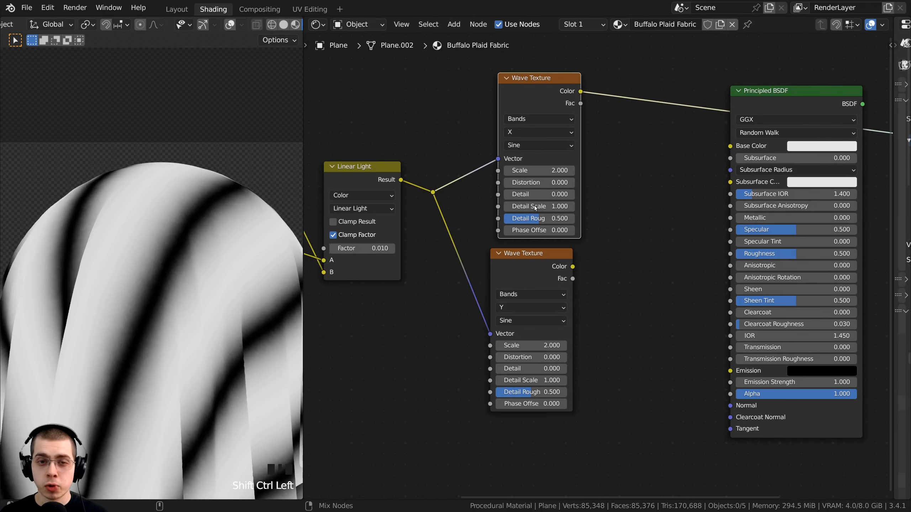
pyautogui.keyDown('ctrl'); pyautogui.keyDown('shift'); pyautogui.click(522, 260); pyautogui.keyUp('shift'); pyautogui.keyUp('ctrl')
pyautogui.click(478, 26)
pyautogui.keyDown('ctrl'); pyautogui.keyDown('shift'); pyautogui.click(526, 82); pyautogui.keyUp('shift'); pyautogui.keyUp('ctrl')
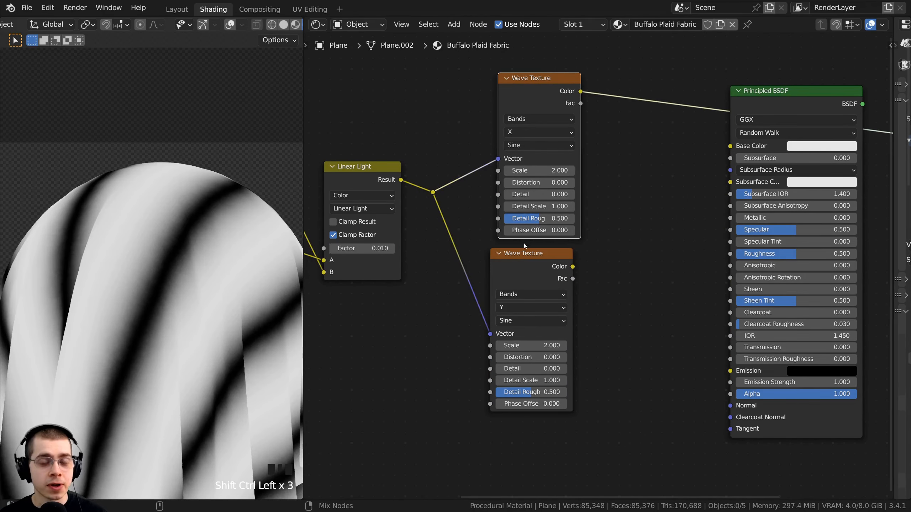
pyautogui.keyDown('ctrl'); pyautogui.keyDown('shift'); pyautogui.click(524, 255); pyautogui.keyUp('shift'); pyautogui.keyUp('ctrl')
pyautogui.scroll(3, 175, 231)
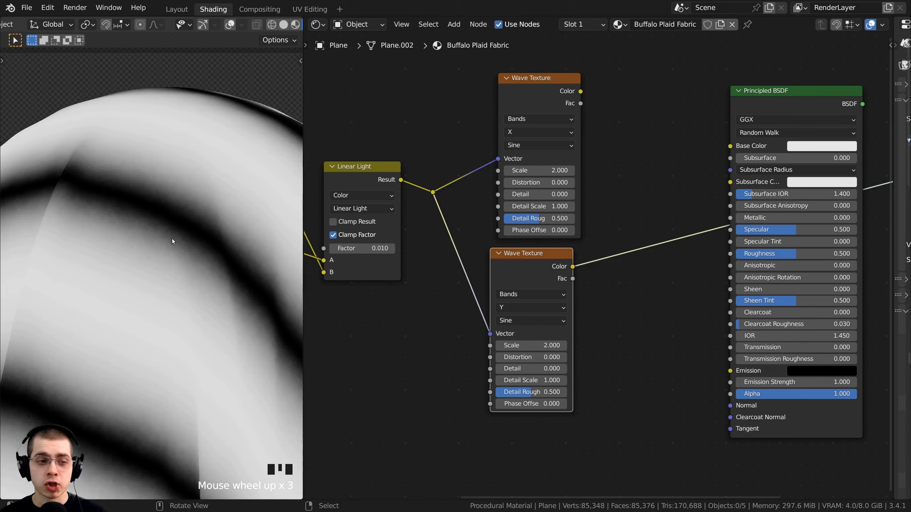
pyautogui.scroll(-2, 155, 262)
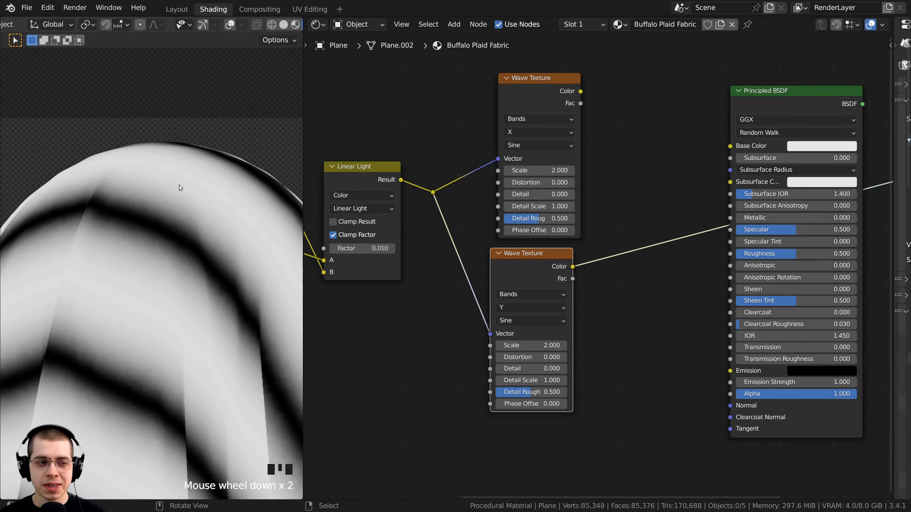
pyautogui.scroll(2, 170, 274)
pyautogui.keyDown('shift'); pyautogui.moveTo(176, 238); pyautogui.dragTo(163, 258, button='middle'); pyautogui.keyUp('shift')
pyautogui.scroll(3, 136, 276)
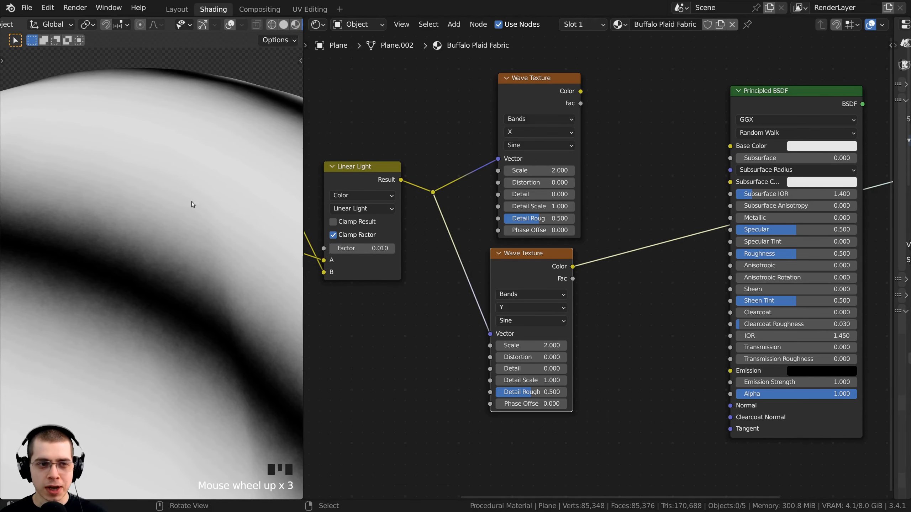
pyautogui.scroll(-1, 538, 196)
# Step: Add a Math node between the X-direction Wave Texture and the Principled BSDF, leaving it unconnected
pyautogui.moveTo(538, 196); pyautogui.dragTo(522, 205, button='middle')
pyautogui.moveTo(500, 259); pyautogui.dragTo(503, 259)
pyautogui.moveTo(575, 150); pyautogui.dragTo(549, 160, button='middle')
pyautogui.hotkey('shift', 'a')
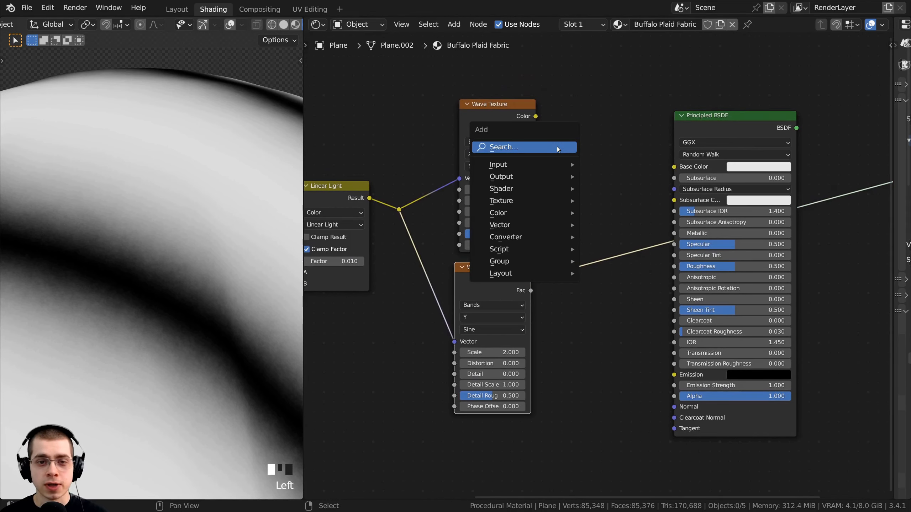
pyautogui.click(557, 146)
pyautogui.write('math')
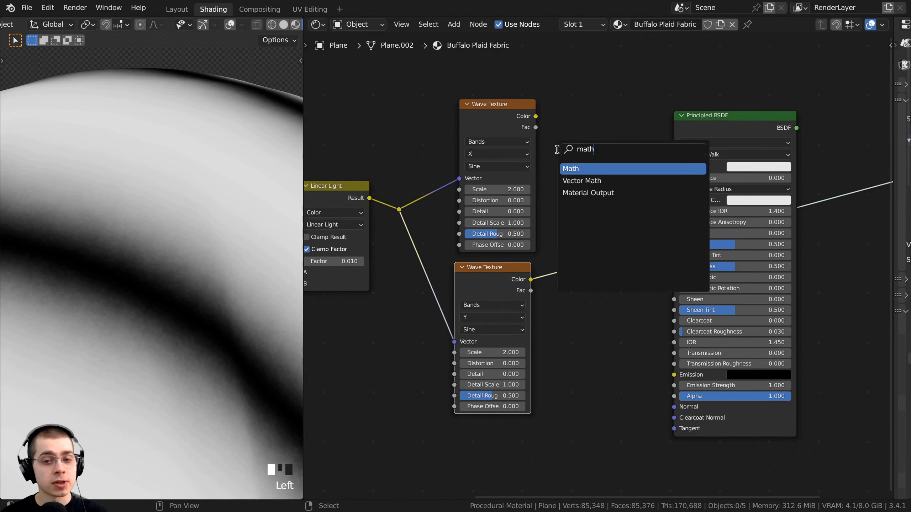
pyautogui.click(566, 169)
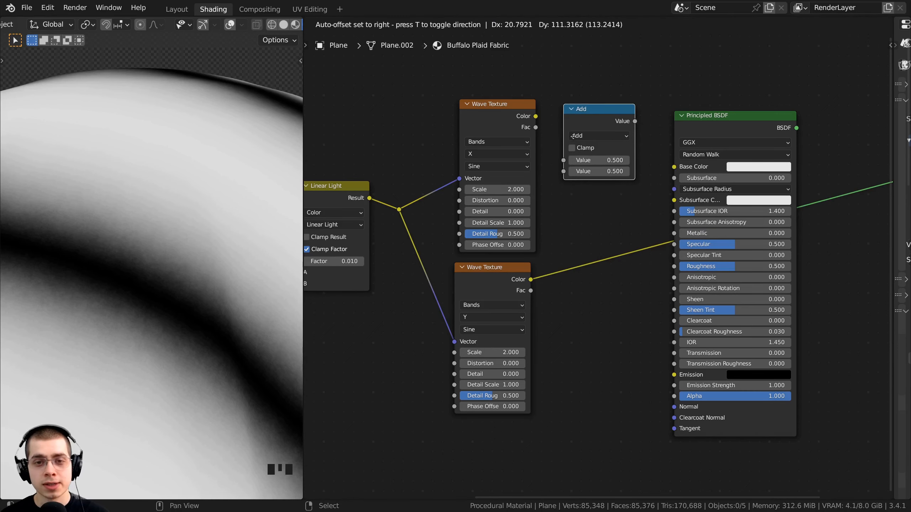
pyautogui.click(570, 176)
pyautogui.moveTo(571, 176); pyautogui.dragTo(561, 222, button='middle')
pyautogui.scroll(1, 561, 222)
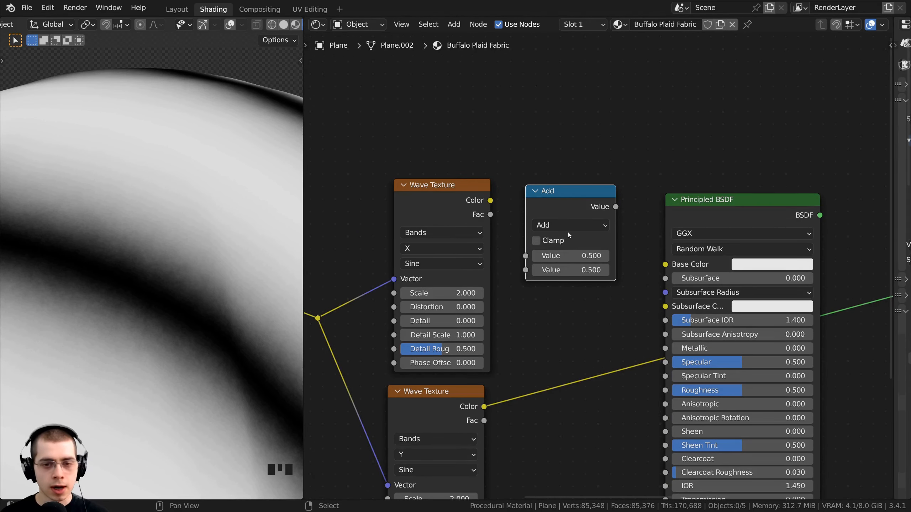
# Step: Preview the Math node directly on the cloth, align it beside the X-direction Wave Texture and open its operation choices
pyautogui.keyDown('ctrl'); pyautogui.keyDown('shift'); pyautogui.click(567, 201); pyautogui.keyUp('shift'); pyautogui.keyUp('ctrl')
pyautogui.moveTo(567, 202); pyautogui.dragTo(569, 190)
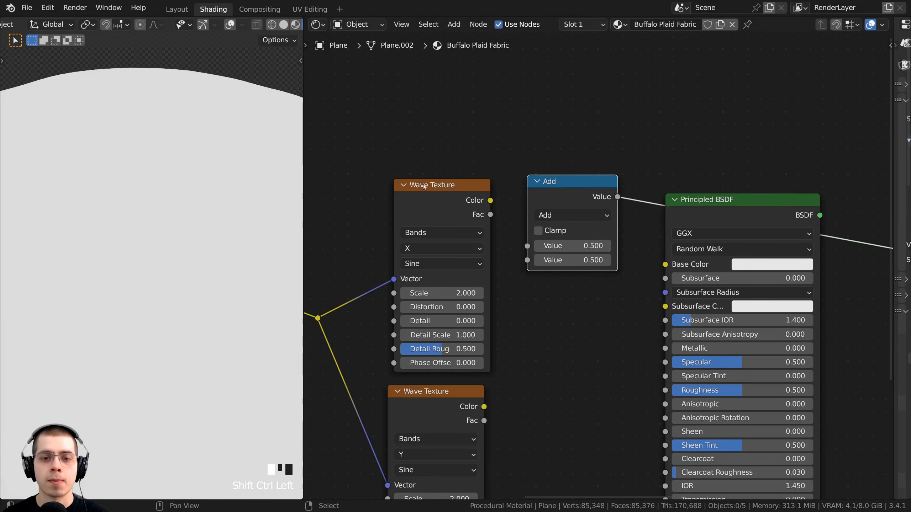
pyautogui.click(558, 215)
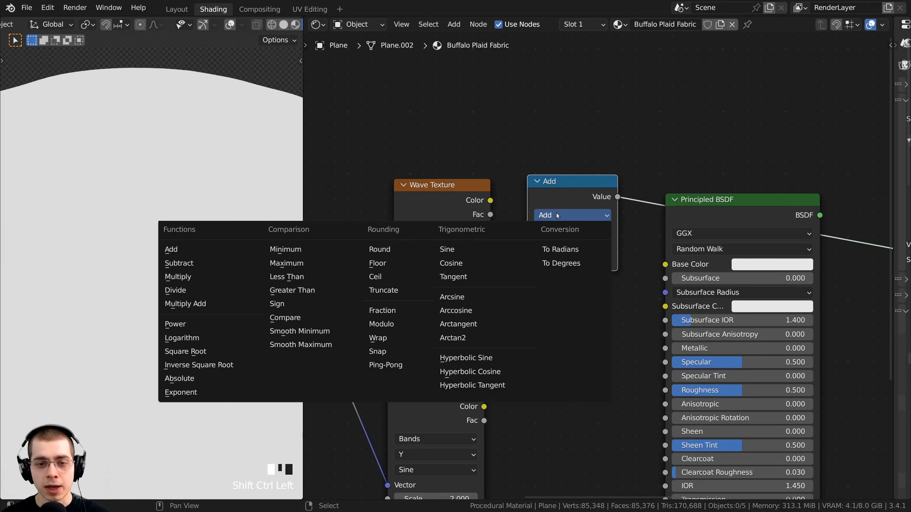
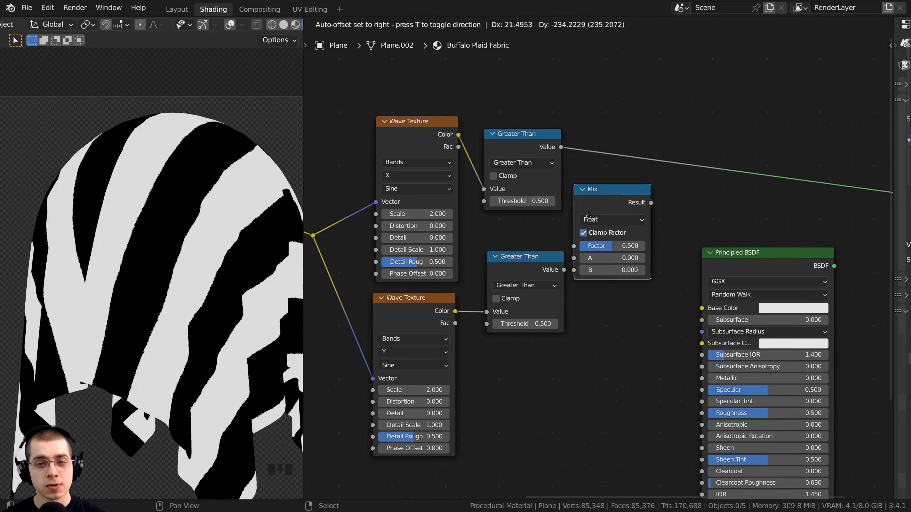
# Step: Place the new Mix node beside the two Greater Than nodes and set its data type to Color
pyautogui.click(633, 247)
pyautogui.scroll(1, 634, 245)
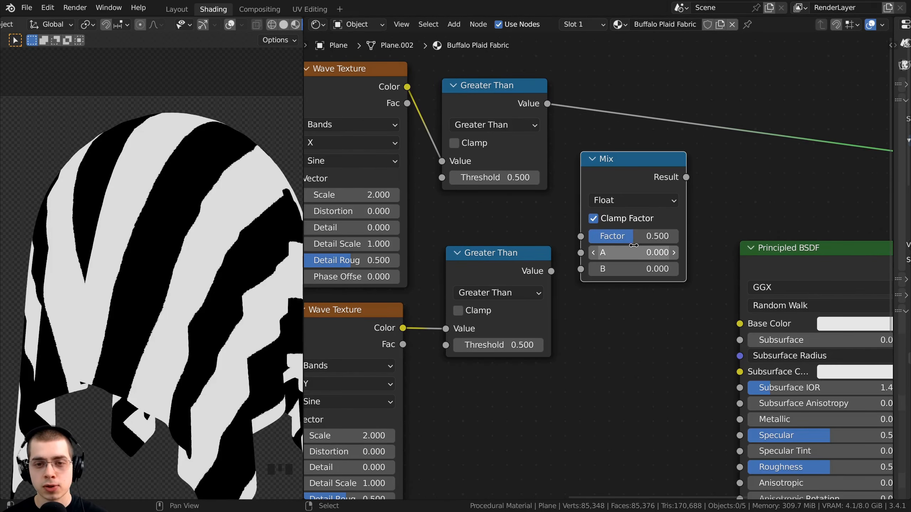
pyautogui.click(631, 202)
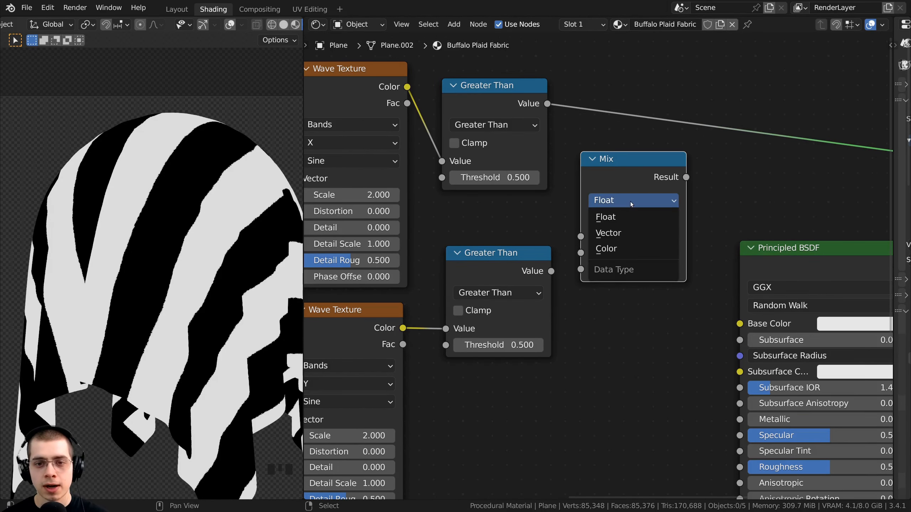
pyautogui.click(626, 248)
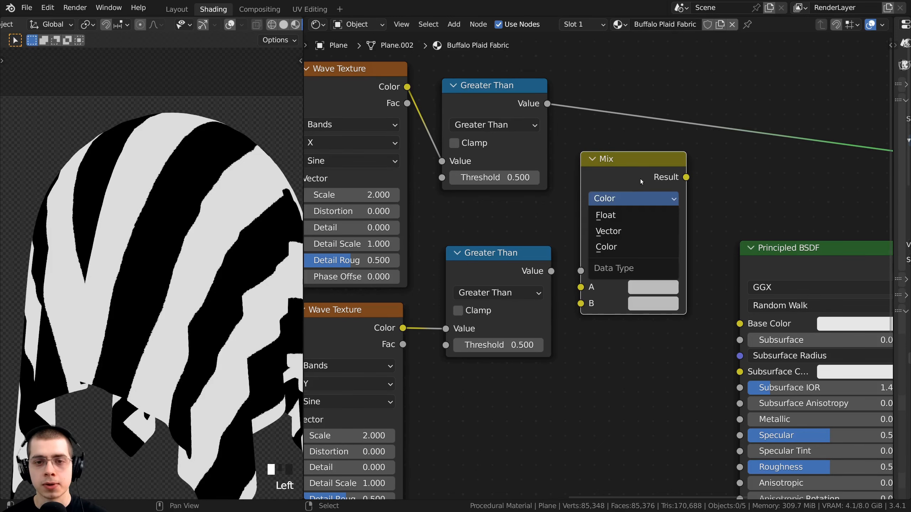
# Step: Connect the X-direction Greater Than value to the Mix node's A and the Y-direction one to B, previewing the mix on the cloth
pyautogui.moveTo(630, 169); pyautogui.dragTo(662, 143)
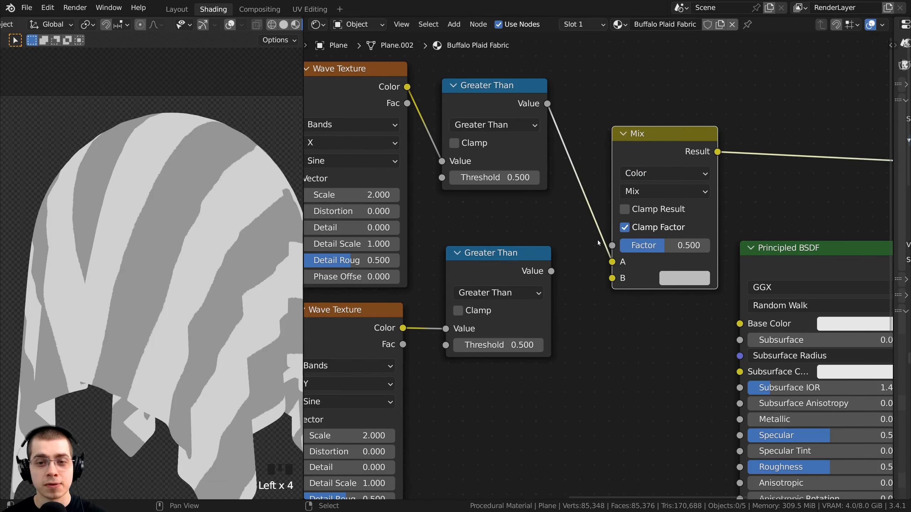
pyautogui.click(518, 102)
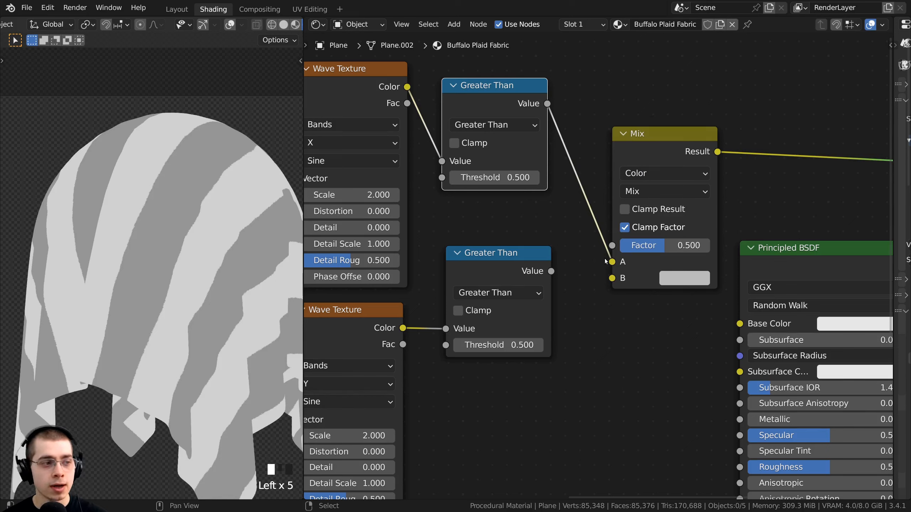
pyautogui.moveTo(508, 272); pyautogui.dragTo(615, 281)
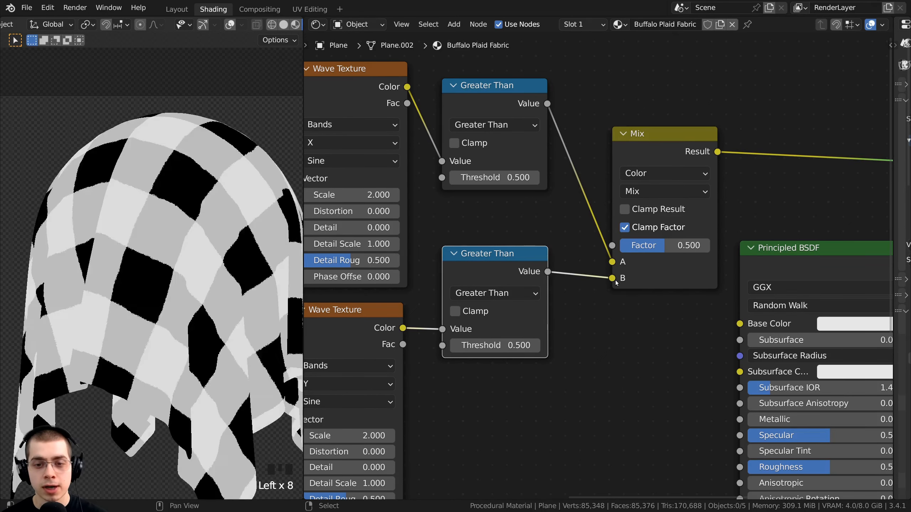
pyautogui.moveTo(641, 133); pyautogui.dragTo(624, 129)
# Step: Examine the overlapping plaid squares and their rough edges on the cloth up close
pyautogui.scroll(4, 176, 260)
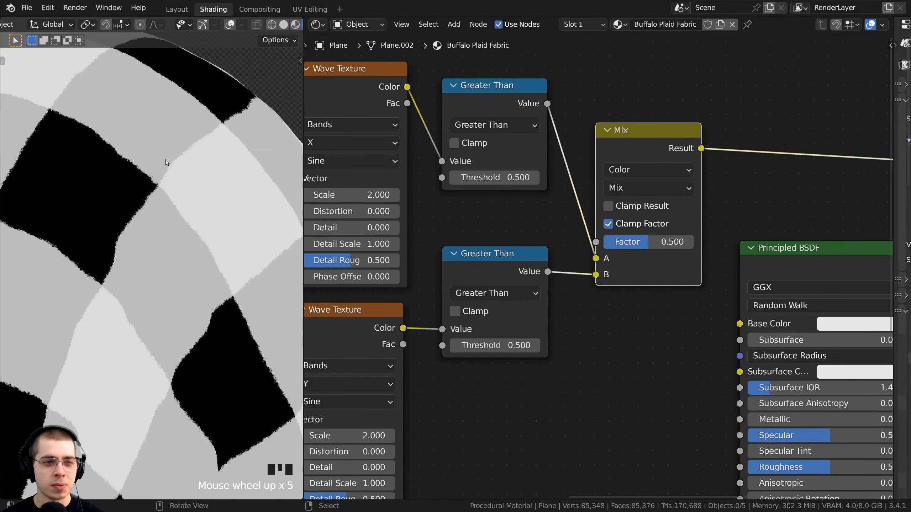
pyautogui.scroll(-3, 109, 236)
pyautogui.keyDown('shift'); pyautogui.moveTo(108, 237); pyautogui.dragTo(186, 229, button='middle'); pyautogui.keyUp('shift')
pyautogui.scroll(4, 168, 210)
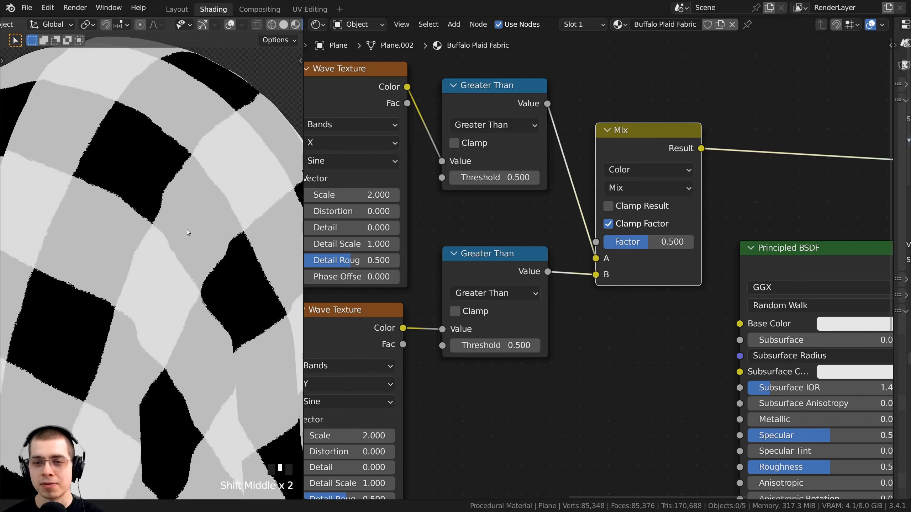
pyautogui.scroll(-3, 183, 239)
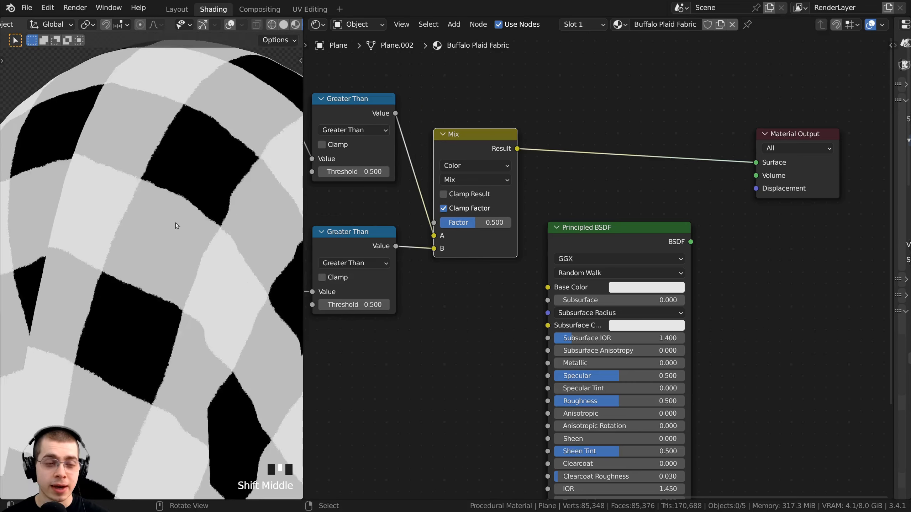
pyautogui.scroll(4, 232, 275)
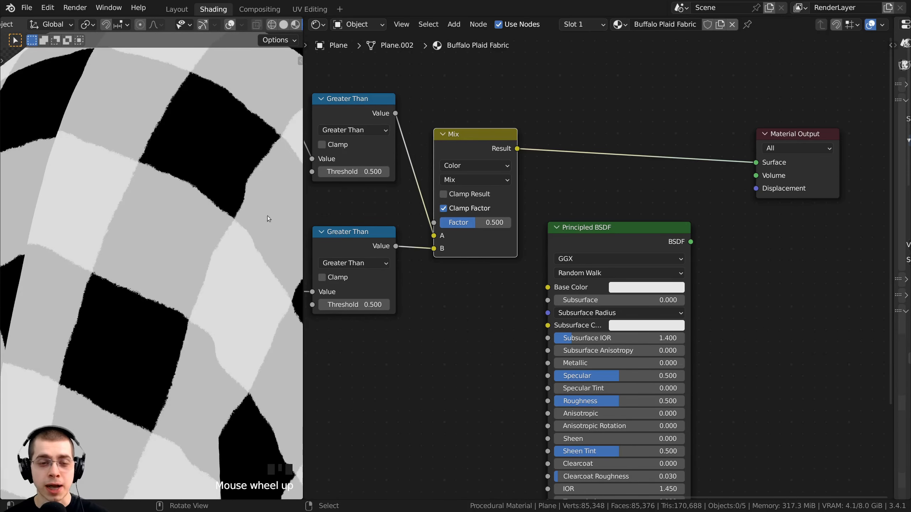
# Step: Move the Principled BSDF node farther from the Mix node to make room between them
pyautogui.moveTo(570, 242); pyautogui.dragTo(668, 250)
pyautogui.scroll(-1, 592, 208)
pyautogui.moveTo(588, 207); pyautogui.dragTo(584, 210, button='middle')
pyautogui.moveTo(447, 148); pyautogui.dragTo(448, 181, button='middle')
pyautogui.scroll(-2, 185, 165)
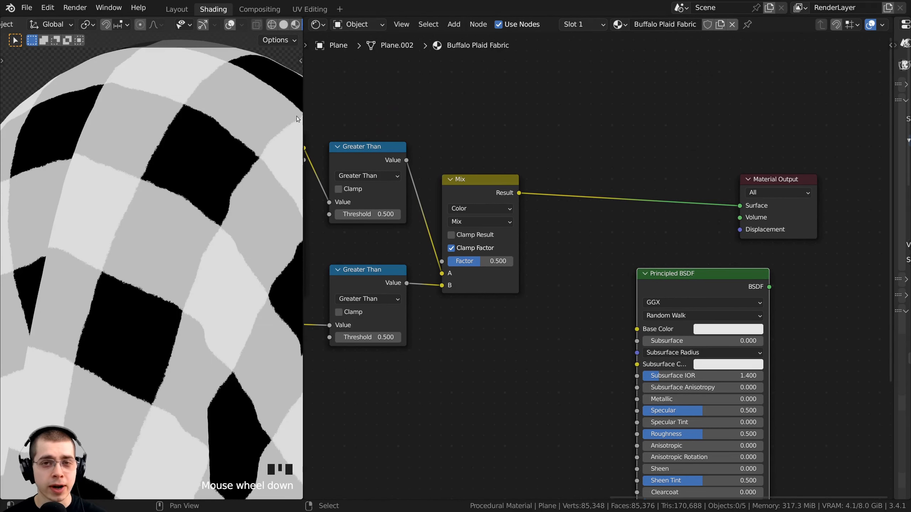
pyautogui.scroll(2, 182, 115)
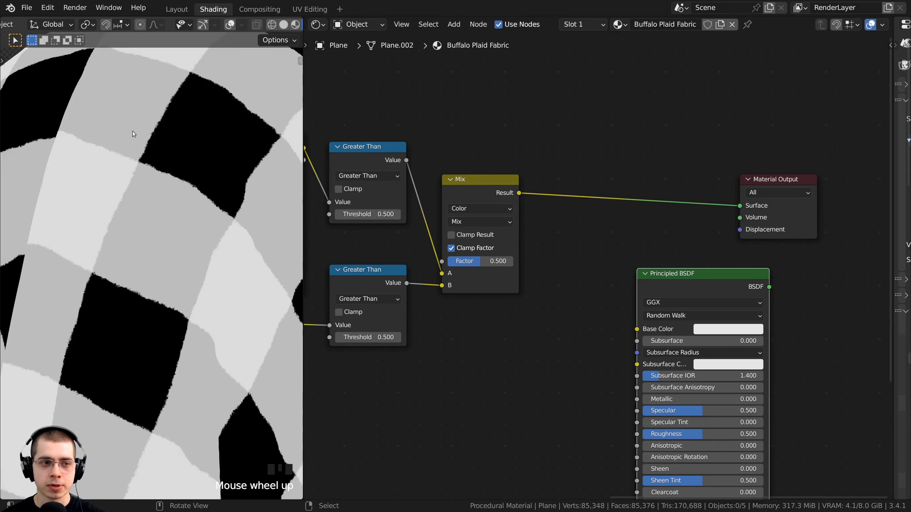
pyautogui.scroll(-3, 132, 136)
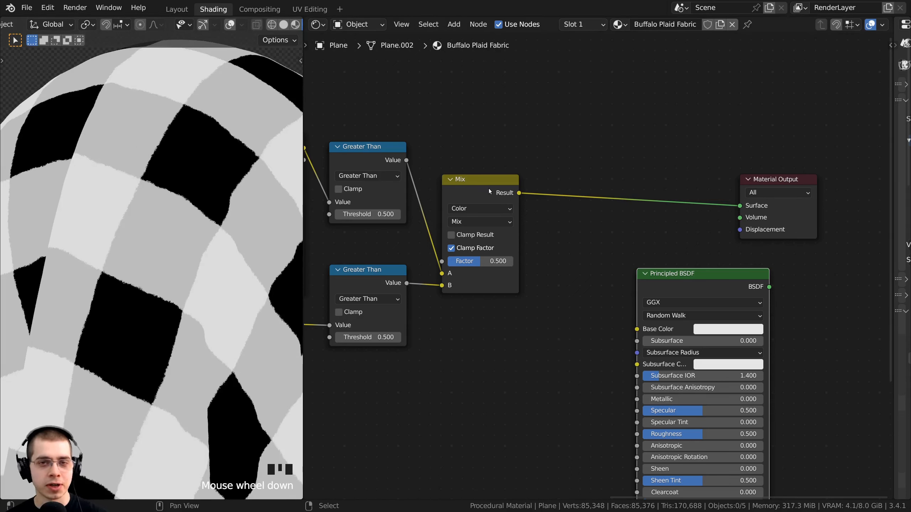
# Step: Insert a ColorRamp node on the link between the Mix node's Result and the Material Output's Surface
pyautogui.moveTo(548, 174); pyautogui.dragTo(542, 185, button='middle')
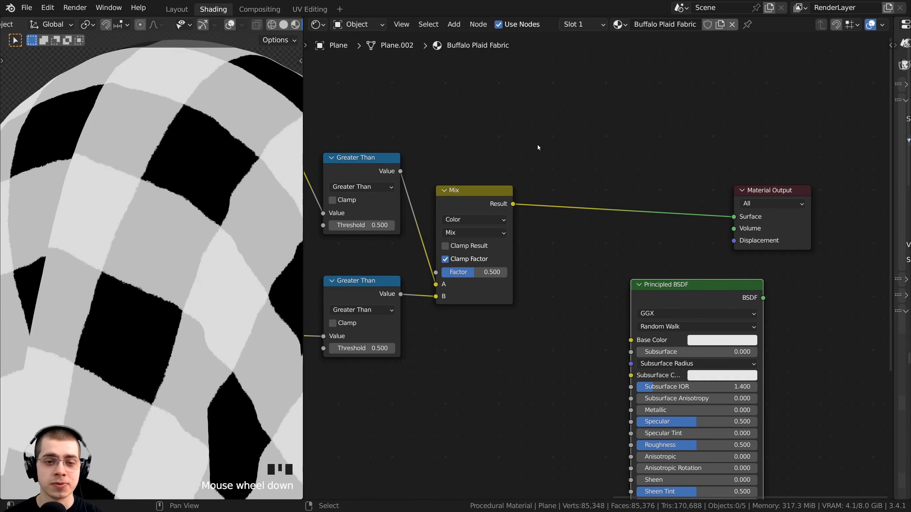
pyautogui.hotkey('shift', 'a')
pyautogui.click(528, 144)
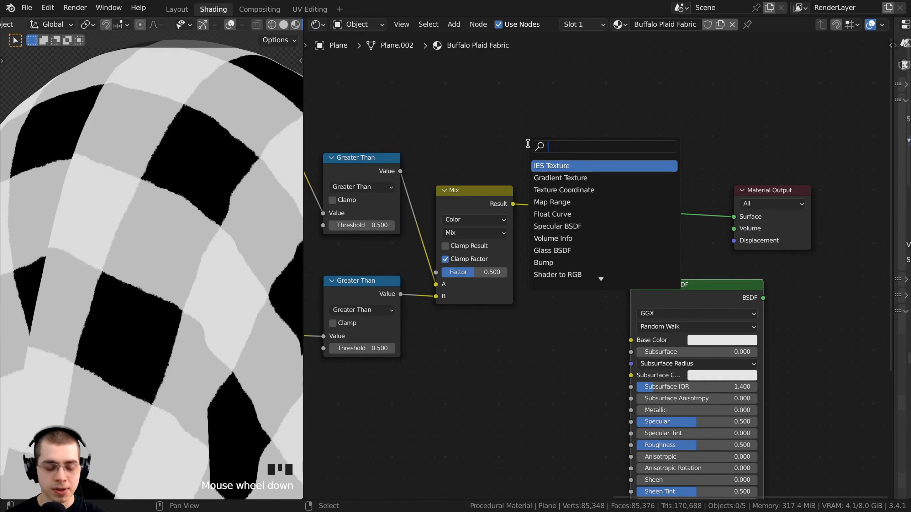
pyautogui.write('col')
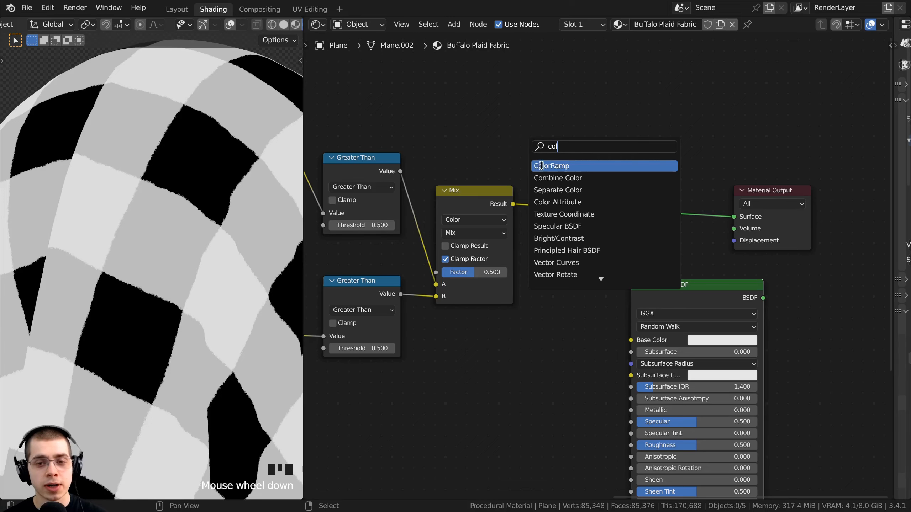
pyautogui.press('Return')
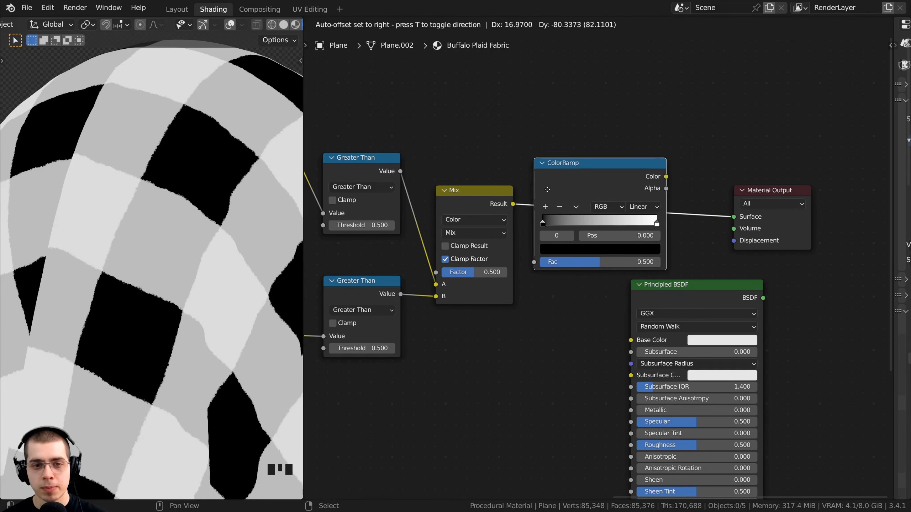
pyautogui.click(542, 185)
pyautogui.moveTo(543, 185); pyautogui.dragTo(553, 176)
pyautogui.moveTo(564, 180); pyautogui.dragTo(497, 209, button='middle')
pyautogui.scroll(3, 599, 244)
pyautogui.click(597, 242)
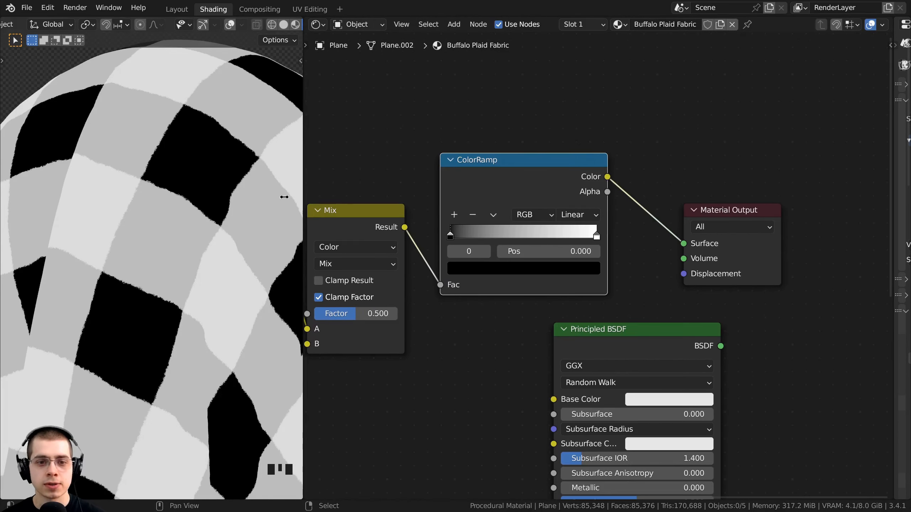
# Step: Move the ColorRamp's white stop to position 0.440 so only the black squares stay separate from white
pyautogui.scroll(3, 224, 147)
pyautogui.keyDown('shift'); pyautogui.moveTo(223, 147); pyautogui.dragTo(189, 270, button='middle'); pyautogui.keyUp('shift')
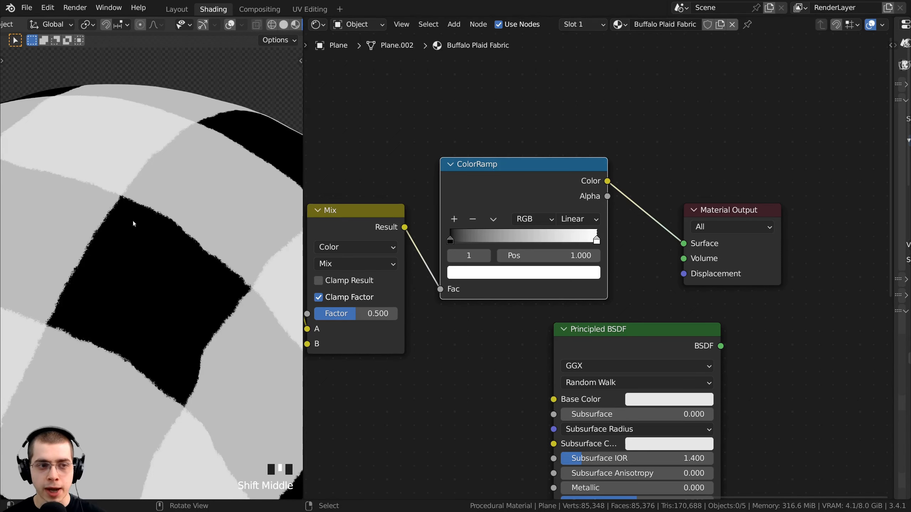
pyautogui.scroll(2, 570, 253)
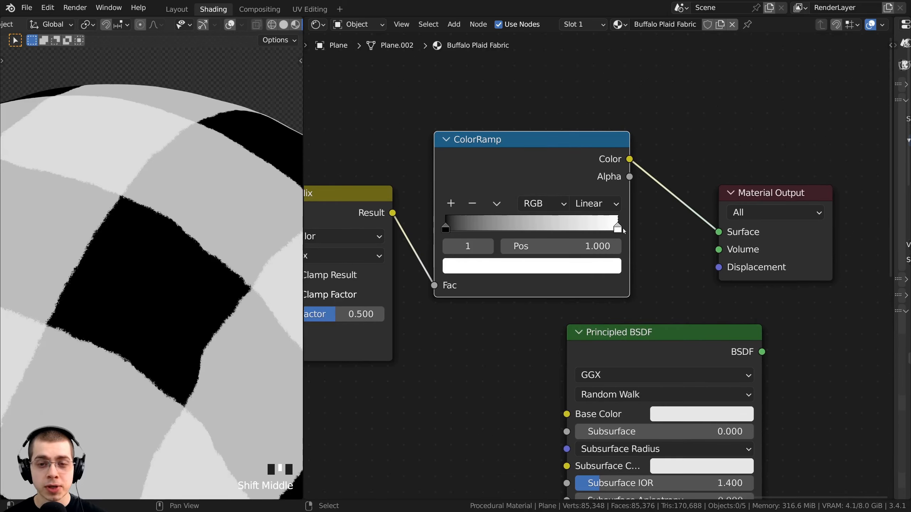
pyautogui.moveTo(617, 227); pyautogui.dragTo(525, 227)
pyautogui.scroll(-4, 179, 244)
pyautogui.scroll(1, 207, 253)
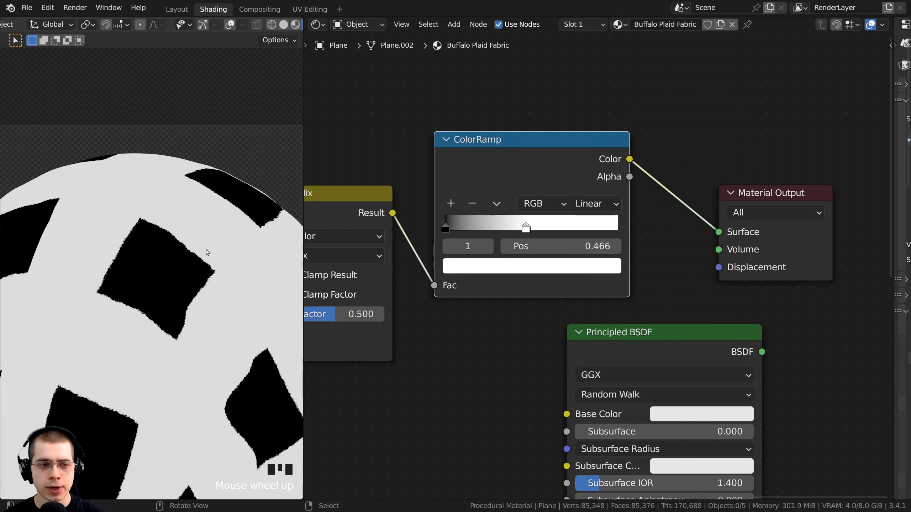
pyautogui.scroll(1, 209, 255)
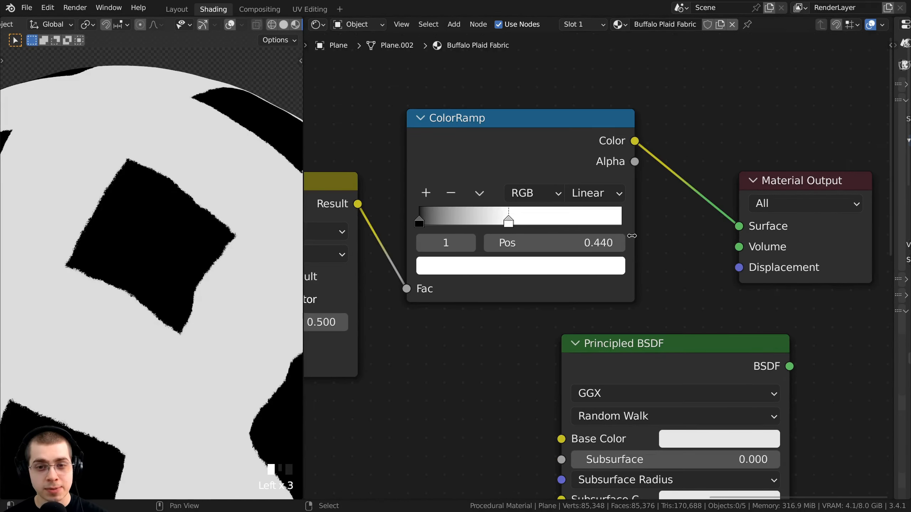
pyautogui.moveTo(634, 236); pyautogui.dragTo(635, 236)
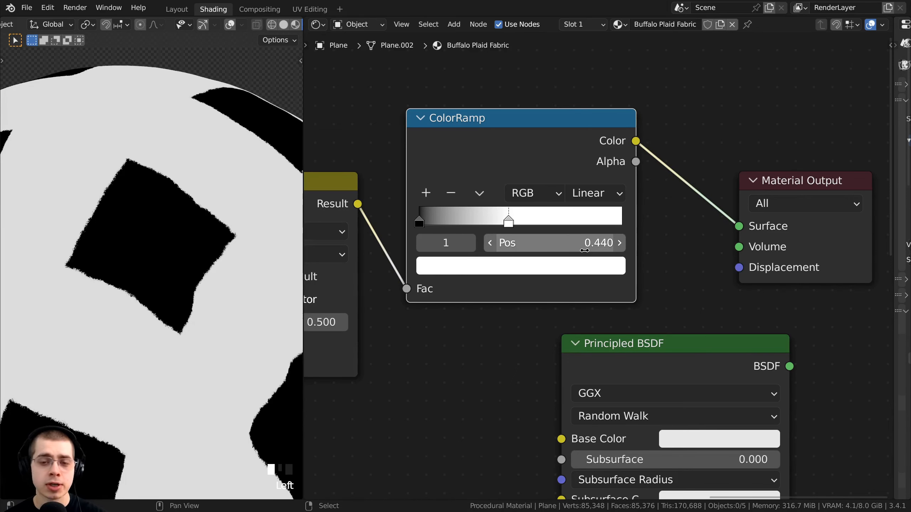
pyautogui.scroll(-1, 442, 232)
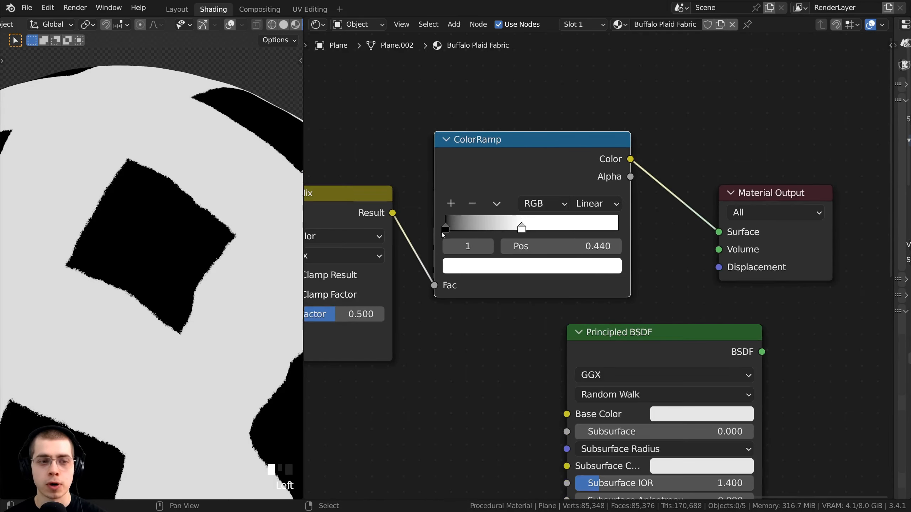
# Step: Move the Principled BSDF node farther from the ColorRamp and shift the ColorRamp slightly lower to free up space
pyautogui.scroll(-8, 151, 288)
pyautogui.scroll(1, 150, 287)
pyautogui.moveTo(657, 327); pyautogui.dragTo(737, 339)
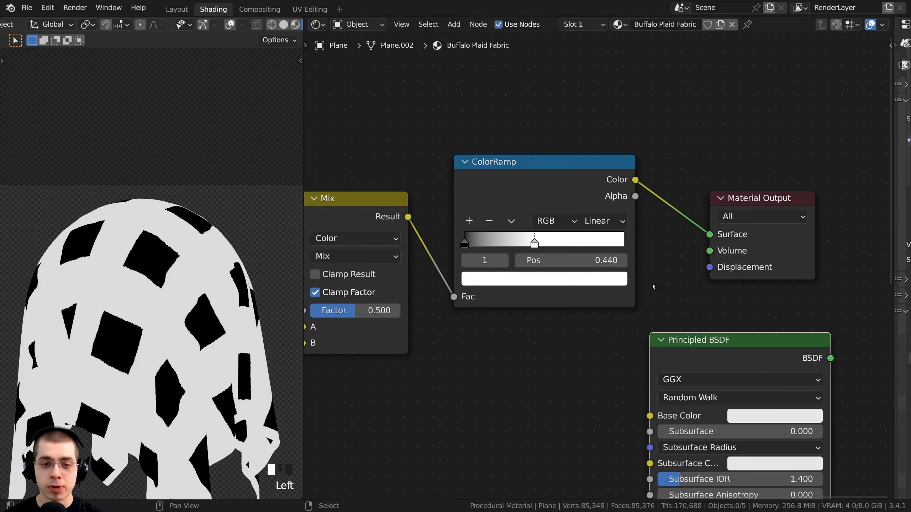
pyautogui.moveTo(507, 190); pyautogui.dragTo(501, 215)
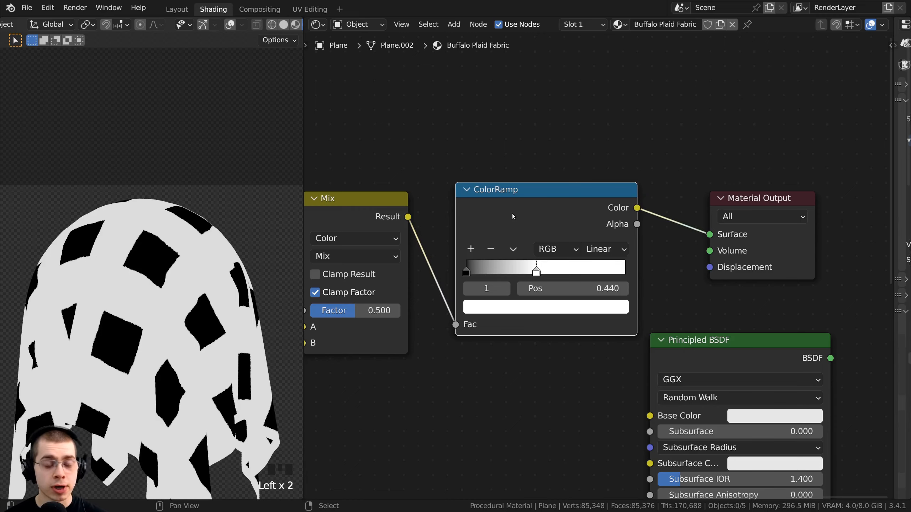
# Step: Duplicate the ColorRamp with its Mix input link kept, place the copy above the original, and preview it through the Material Output
pyautogui.hotkey('ctrl', 'shift', 'd')
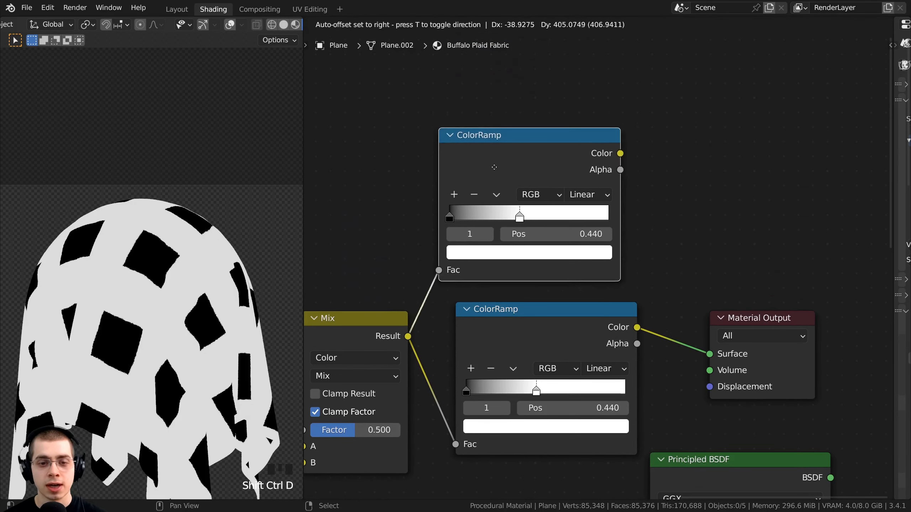
pyautogui.click(506, 179)
pyautogui.scroll(-2, 524, 222)
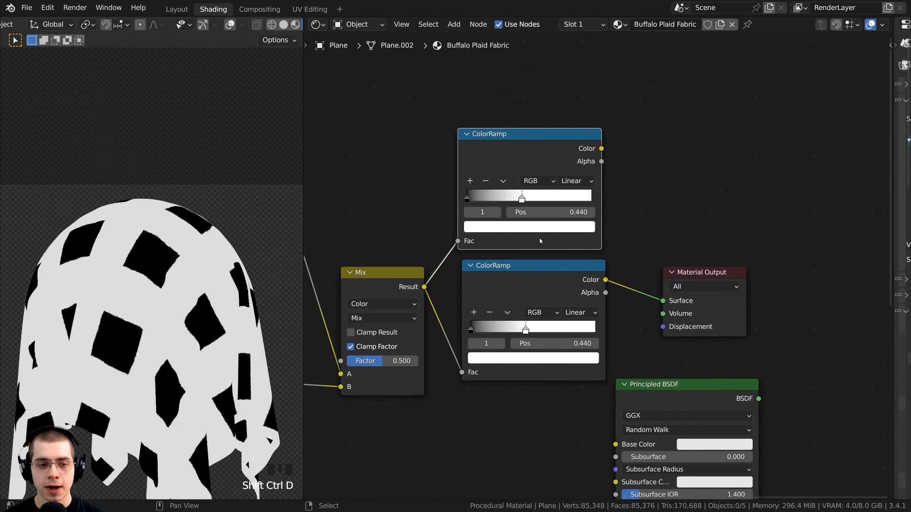
pyautogui.scroll(1, 540, 237)
pyautogui.keyDown('ctrl'); pyautogui.keyDown('shift'); pyautogui.click(534, 144); pyautogui.keyUp('shift'); pyautogui.keyUp('ctrl')
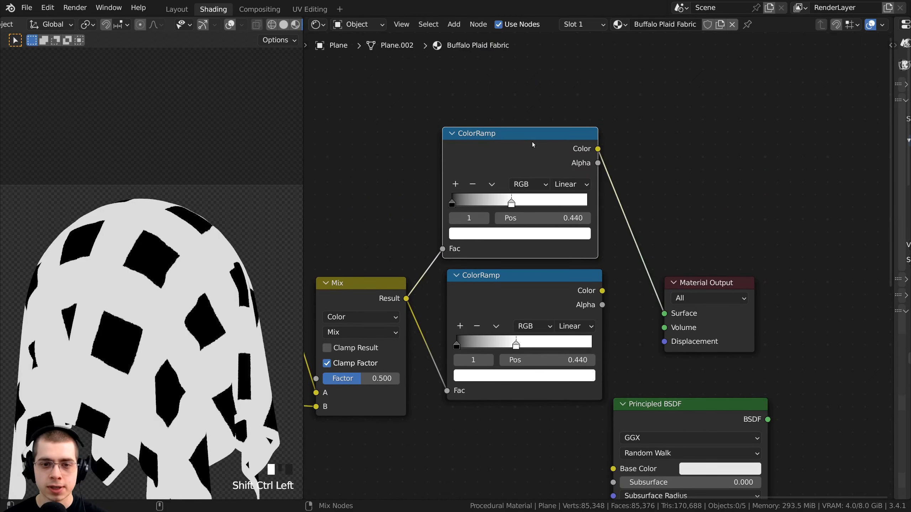
# Step: Swap the upper ColorRamp's colors by making the stop at 0.440 black and the stop at 0.000 white
pyautogui.scroll(2, 500, 183)
pyautogui.scroll(-1, 451, 148)
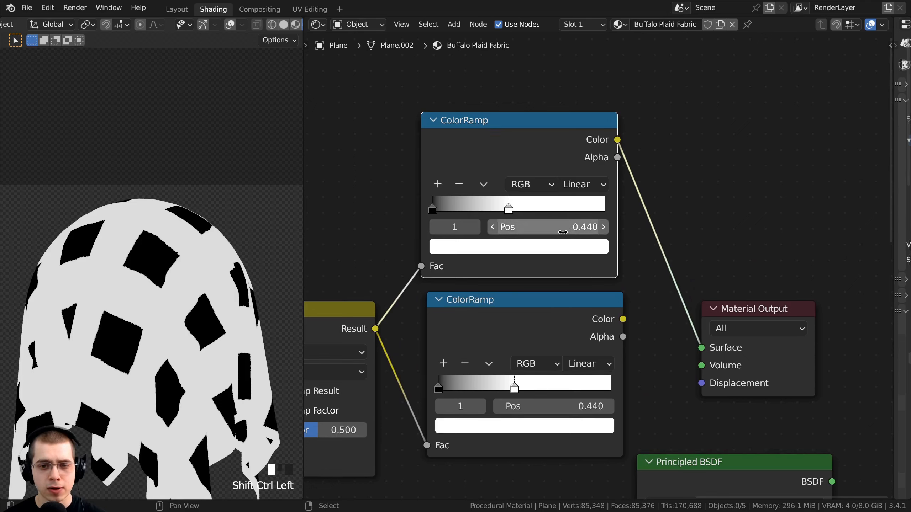
pyautogui.click(527, 248)
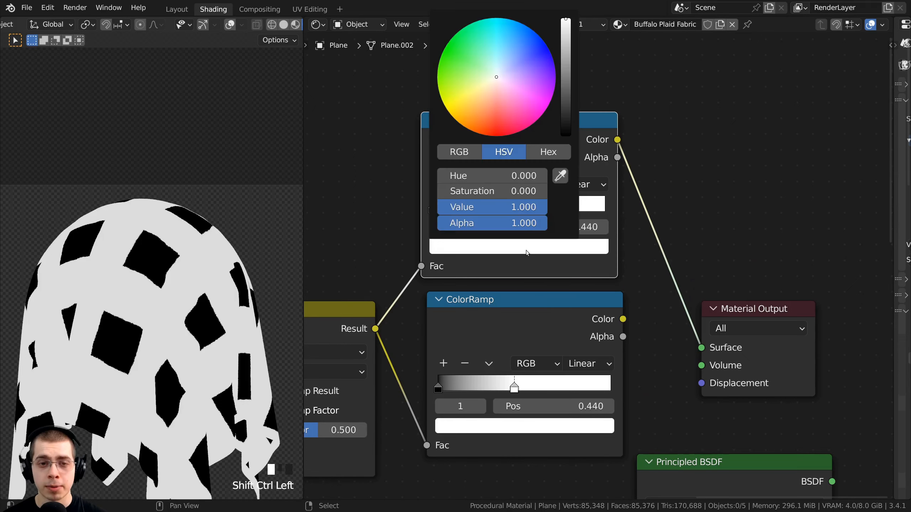
pyautogui.moveTo(566, 42); pyautogui.dragTo(566, 138)
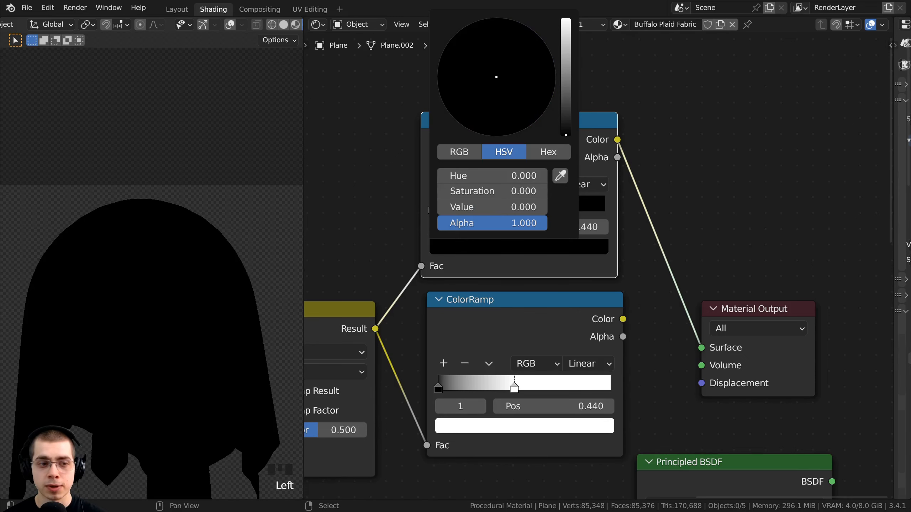
pyautogui.click(440, 200)
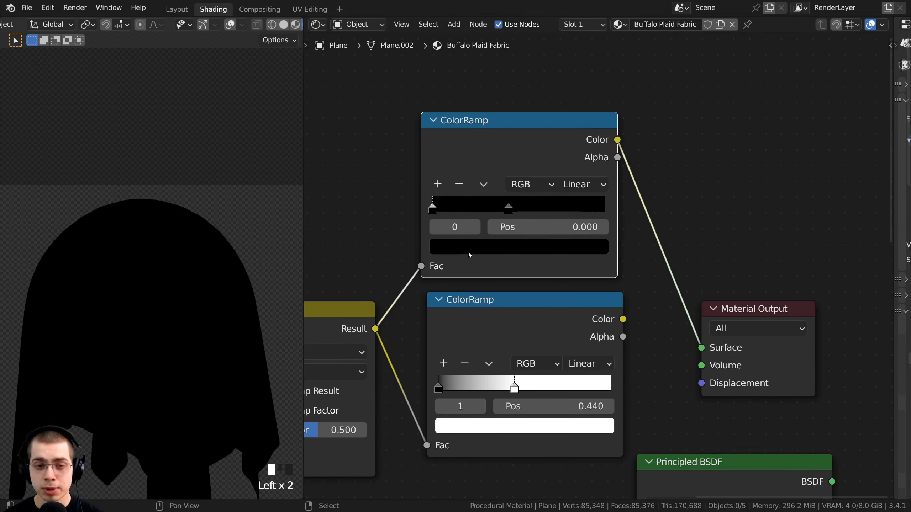
pyautogui.click(545, 247)
pyautogui.moveTo(566, 137); pyautogui.dragTo(566, 21)
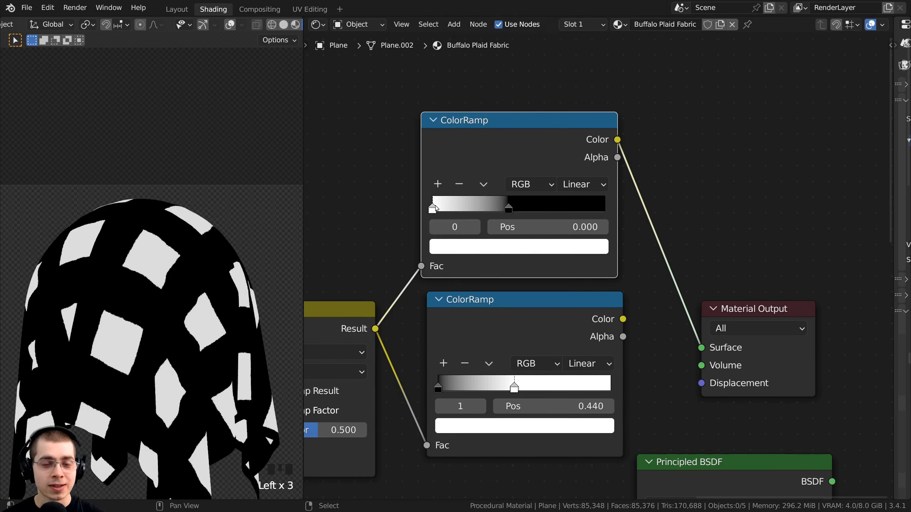
# Step: Move the upper ColorRamp's white stop to position 1.000 and inspect the resulting plaid up close
pyautogui.moveTo(435, 209); pyautogui.dragTo(603, 209)
pyautogui.keyDown('shift'); pyautogui.moveTo(170, 223); pyautogui.dragTo(169, 224, button='middle'); pyautogui.keyUp('shift')
pyautogui.scroll(7, 169, 224)
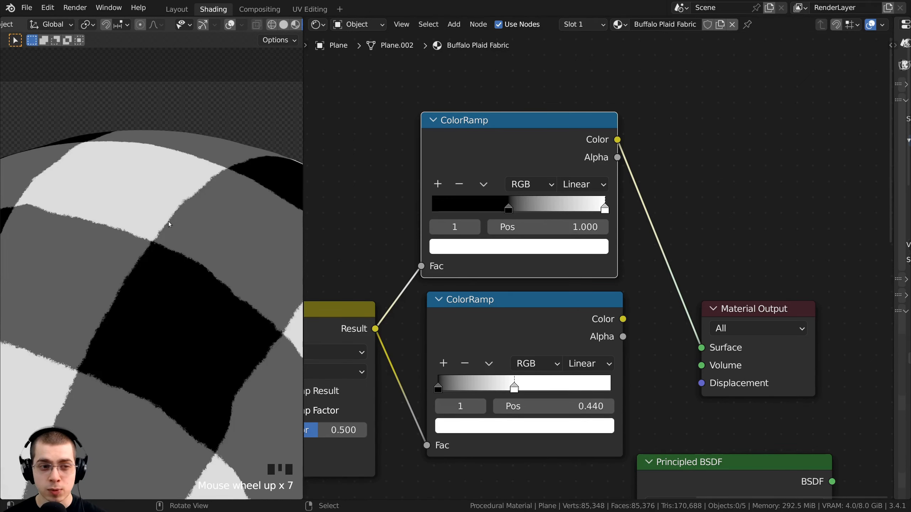
pyautogui.scroll(-4, 86, 265)
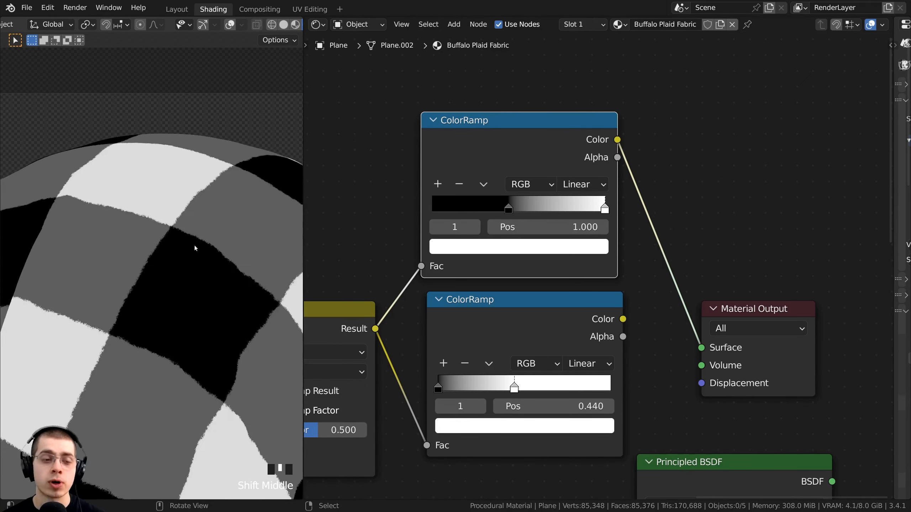
# Step: Move the Material Output node farther away from the ColorRamps to make room for another node
pyautogui.scroll(-2, 682, 301)
pyautogui.keyDown('shift'); pyautogui.moveTo(699, 304); pyautogui.dragTo(550, 268, button='middle'); pyautogui.keyUp('shift')
pyautogui.moveTo(551, 262); pyautogui.dragTo(620, 240)
pyautogui.moveTo(620, 241); pyautogui.dragTo(620, 241)
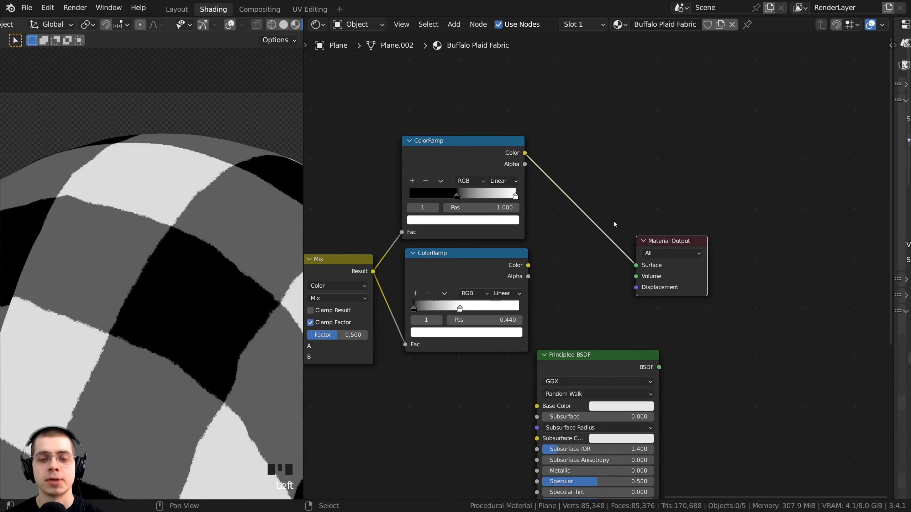
# Step: Add a Mix node between the lower ColorRamp and the Material Output and set its data type to Color
pyautogui.hotkey('shift', 'a')
pyautogui.click(608, 201)
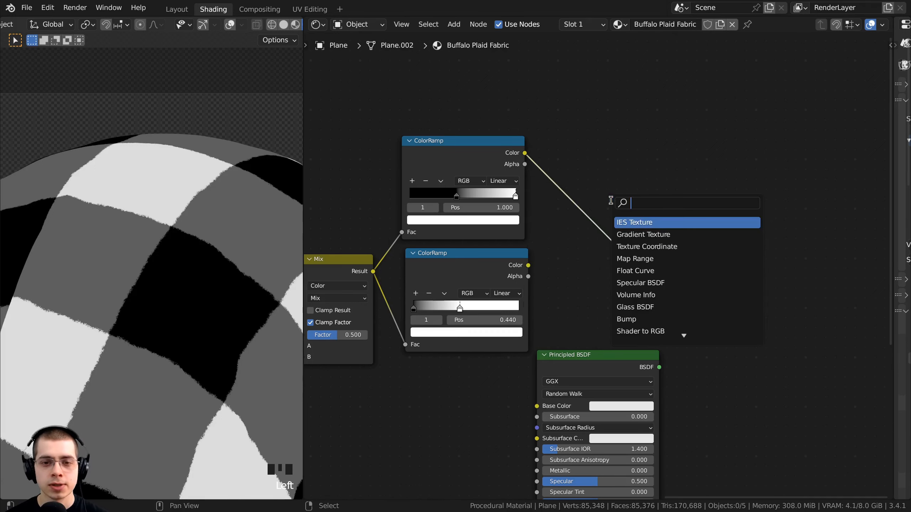
pyautogui.write('mix')
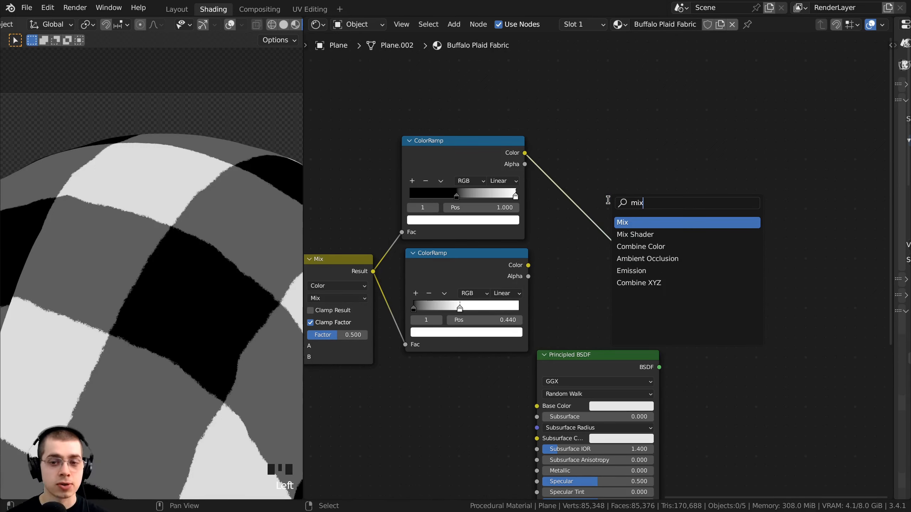
pyautogui.press('Return')
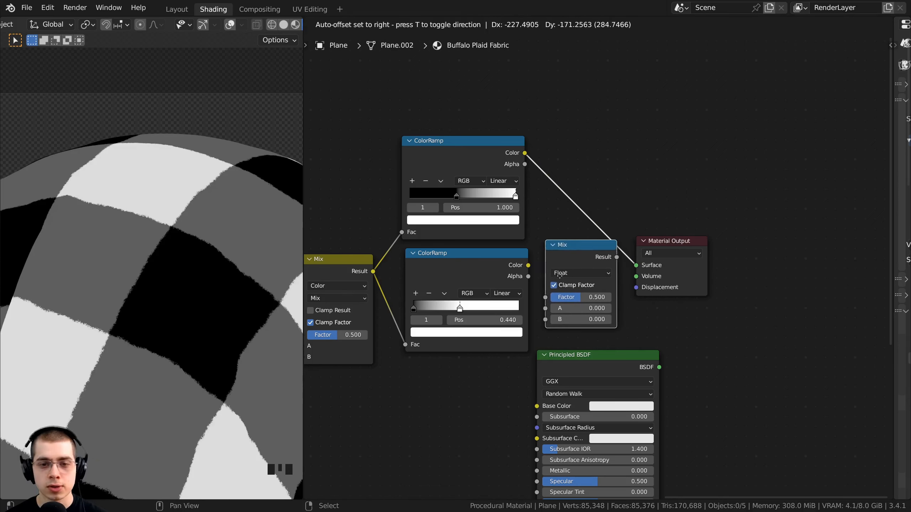
pyautogui.click(562, 287)
pyautogui.scroll(1, 566, 290)
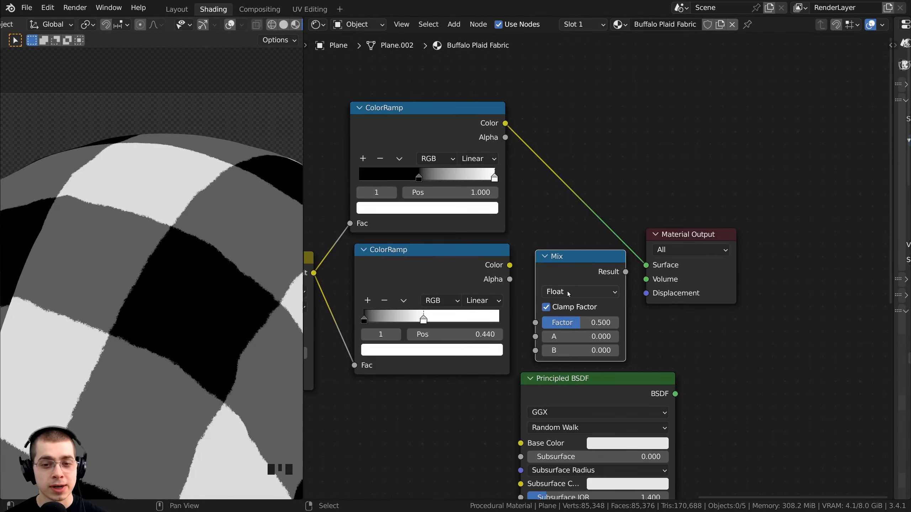
pyautogui.click(568, 293)
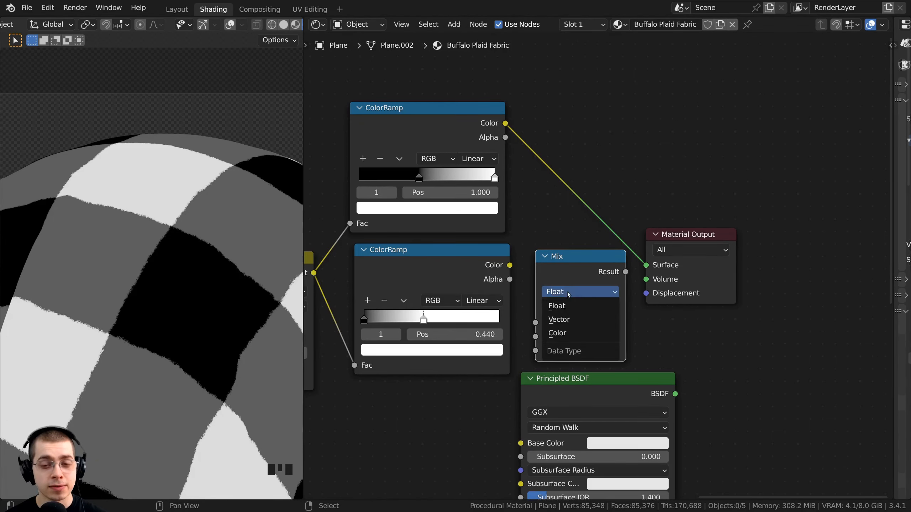
pyautogui.click(566, 337)
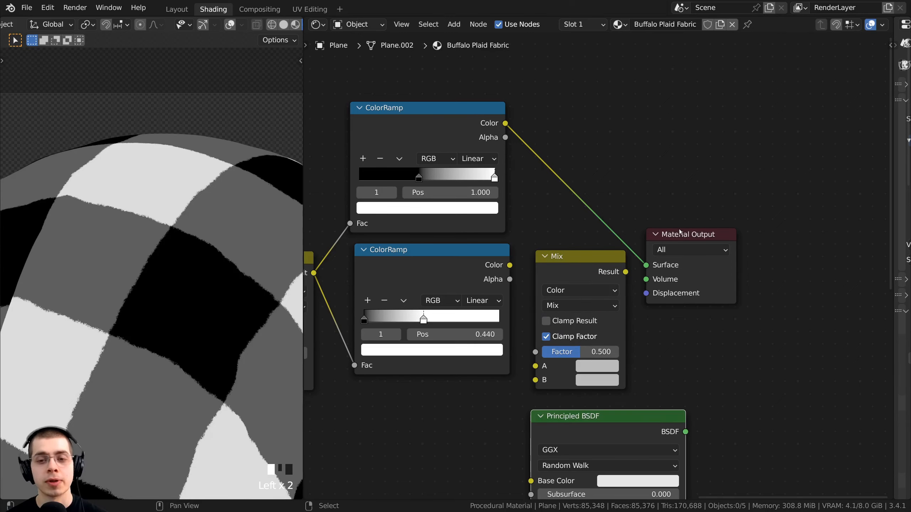
# Step: Space out the new Mix node and Material Output, and connect the lower ColorRamp's Color output to the Mix node's Factor
pyautogui.click(567, 241)
pyautogui.moveTo(450, 254); pyautogui.dragTo(519, 201, button='middle')
pyautogui.click(515, 201)
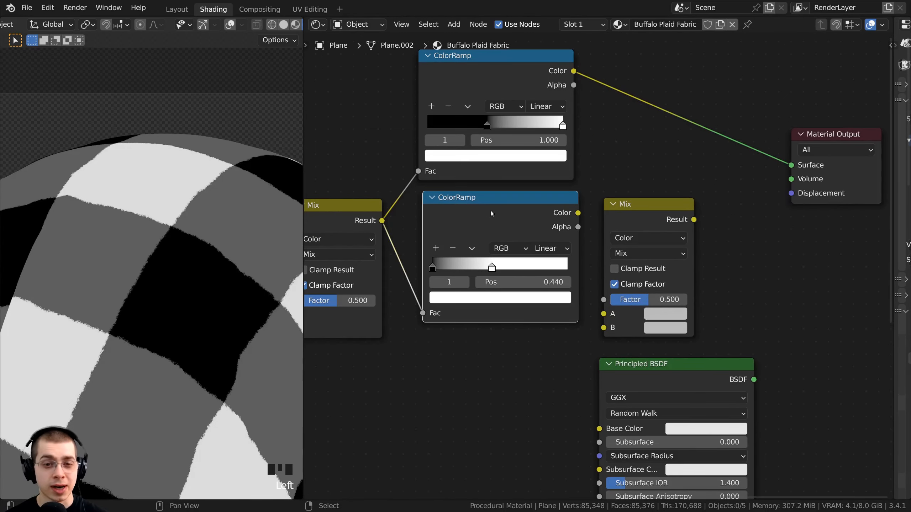
pyautogui.moveTo(642, 215); pyautogui.dragTo(666, 194)
pyautogui.scroll(2, 666, 194)
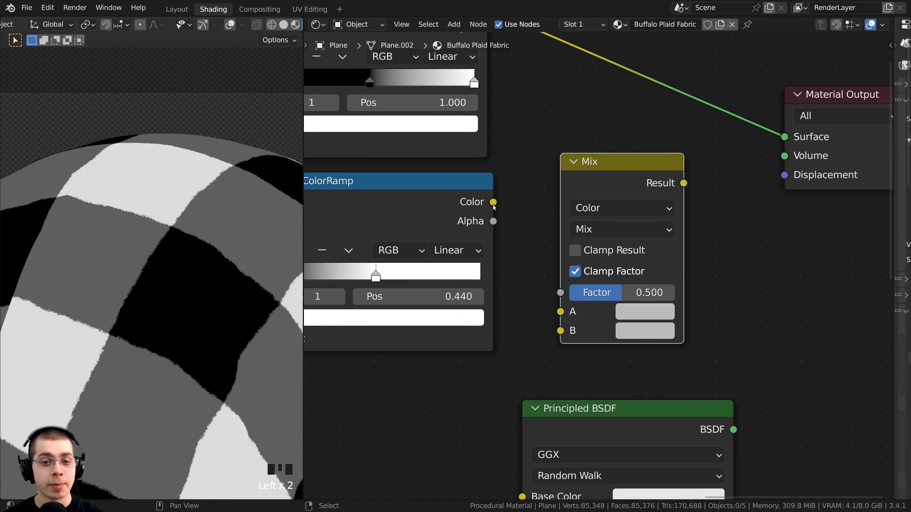
pyautogui.moveTo(493, 202); pyautogui.dragTo(562, 293)
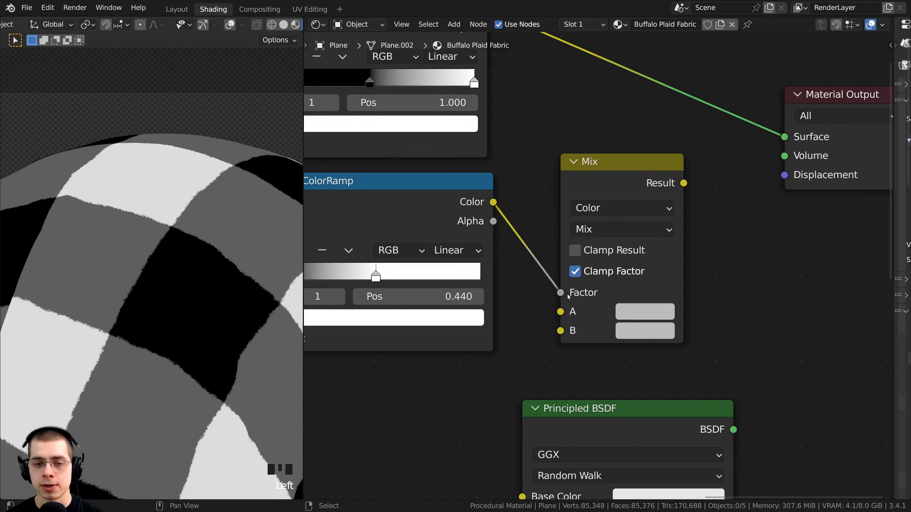
pyautogui.scroll(-1, 597, 297)
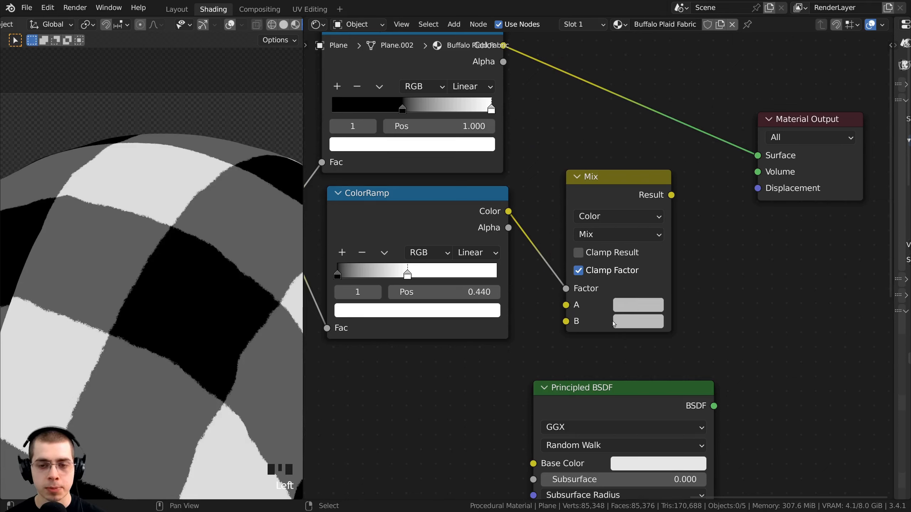
# Step: Preview the new Mix node through the Material Output and set its A color to black
pyautogui.keyDown('ctrl'); pyautogui.keyDown('shift'); pyautogui.click(609, 193); pyautogui.keyUp('shift'); pyautogui.keyUp('ctrl')
pyautogui.scroll(-3, 218, 267)
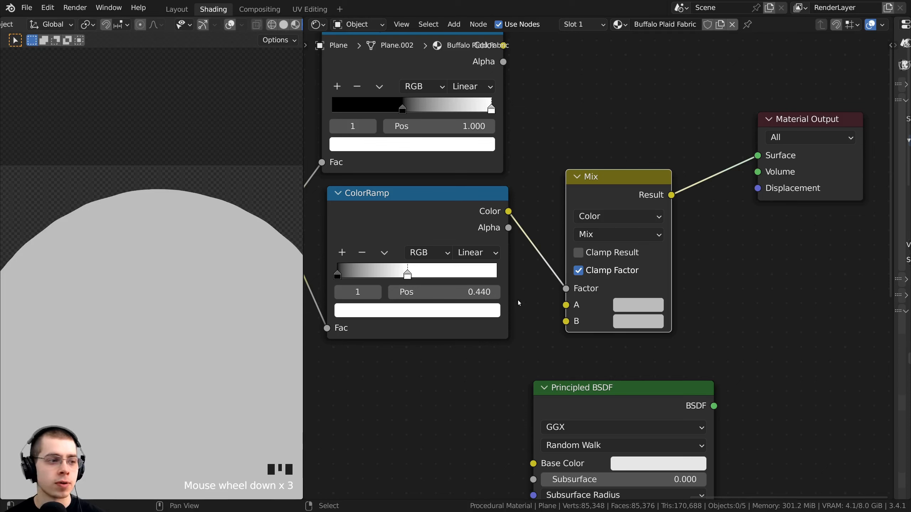
pyautogui.click(631, 306)
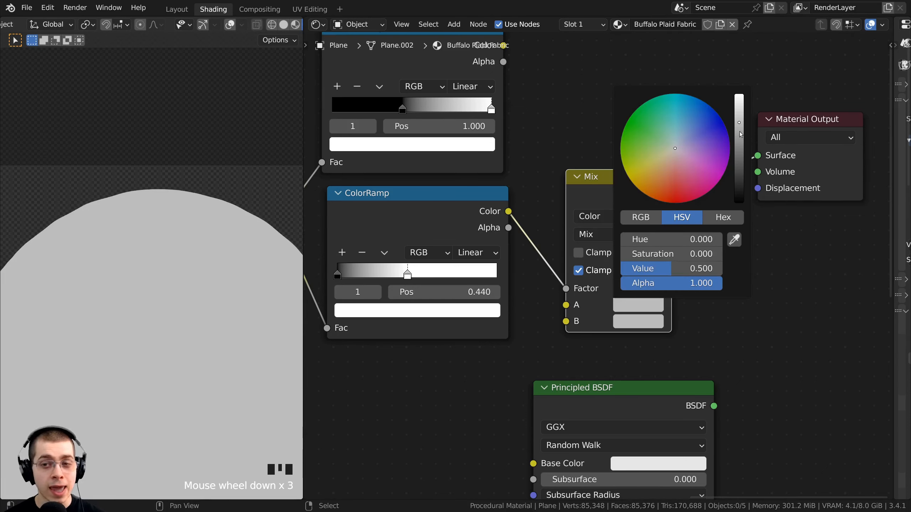
pyautogui.moveTo(741, 135); pyautogui.dragTo(739, 202)
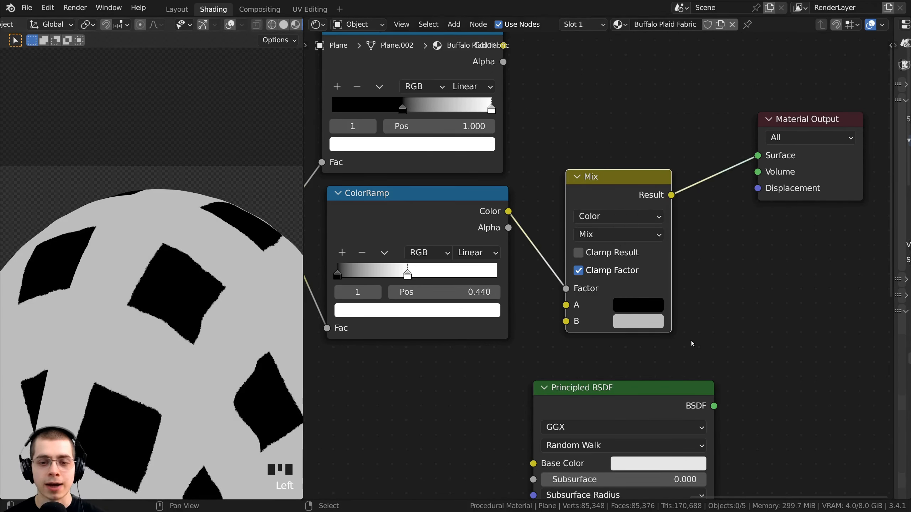
# Step: Set the new Mix node's B color to a dark red
pyautogui.click(640, 325)
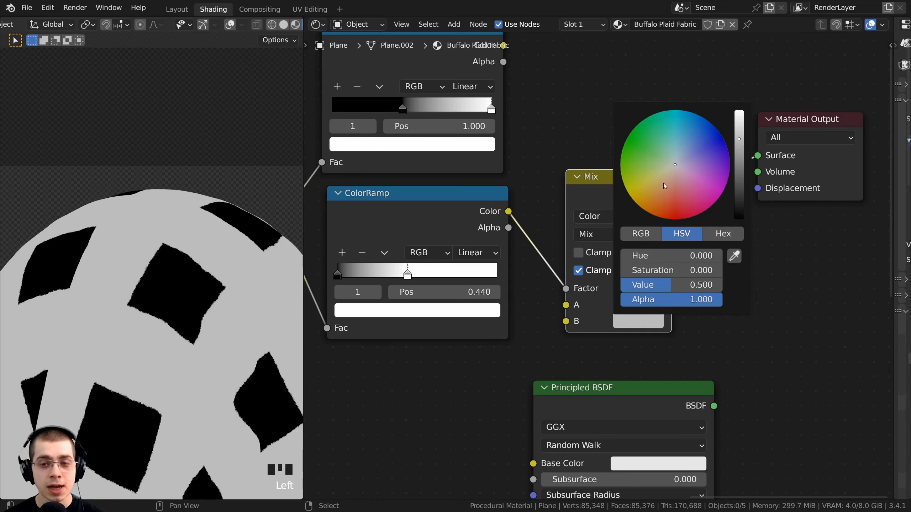
pyautogui.moveTo(670, 172); pyautogui.dragTo(663, 206)
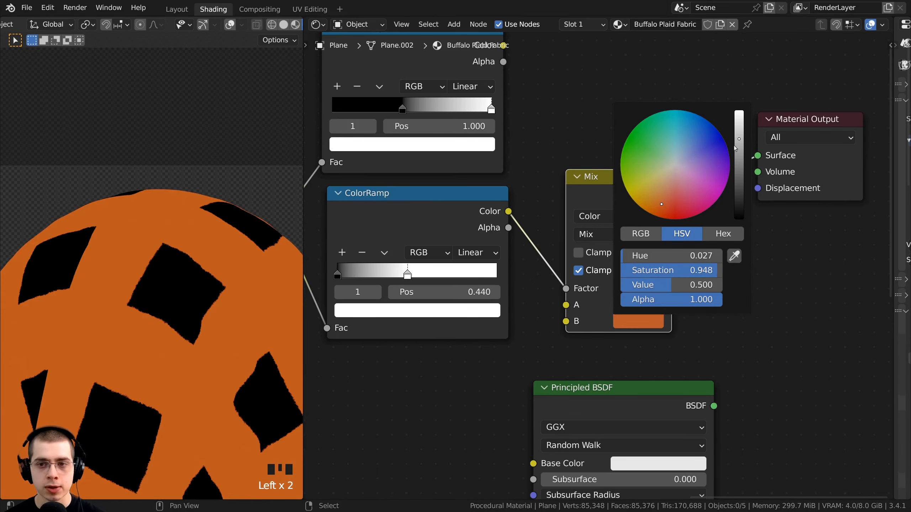
pyautogui.moveTo(735, 148); pyautogui.dragTo(738, 157)
pyautogui.moveTo(660, 203); pyautogui.dragTo(667, 212)
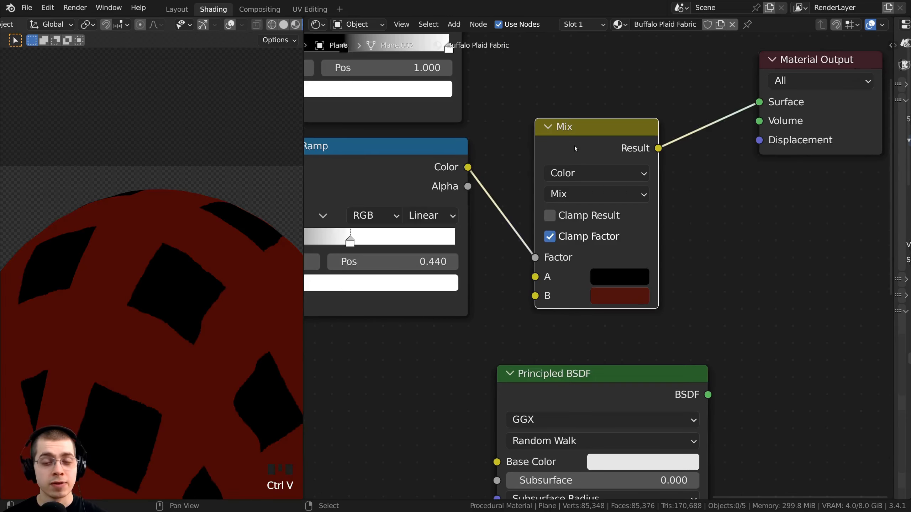
# Step: Check the Mix node's B color as a hex value and inspect its A color
pyautogui.moveTo(576, 147); pyautogui.dragTo(572, 145)
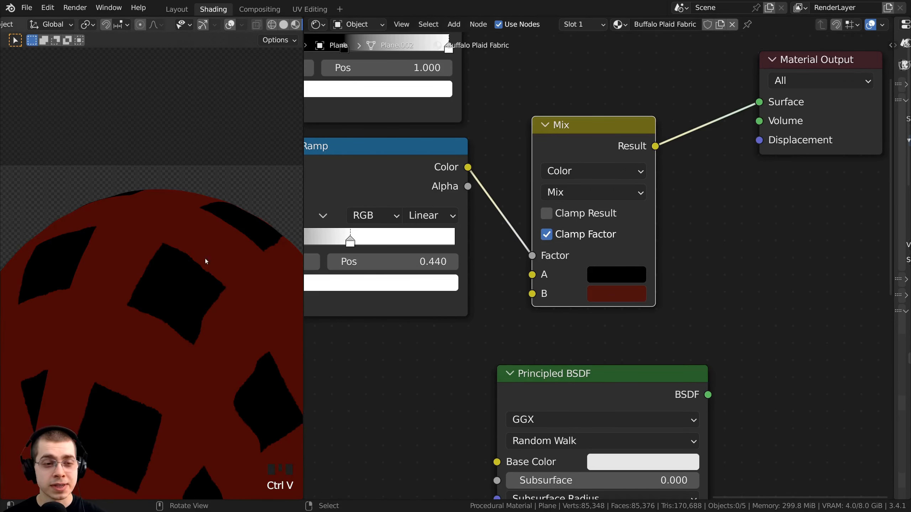
pyautogui.click(607, 293)
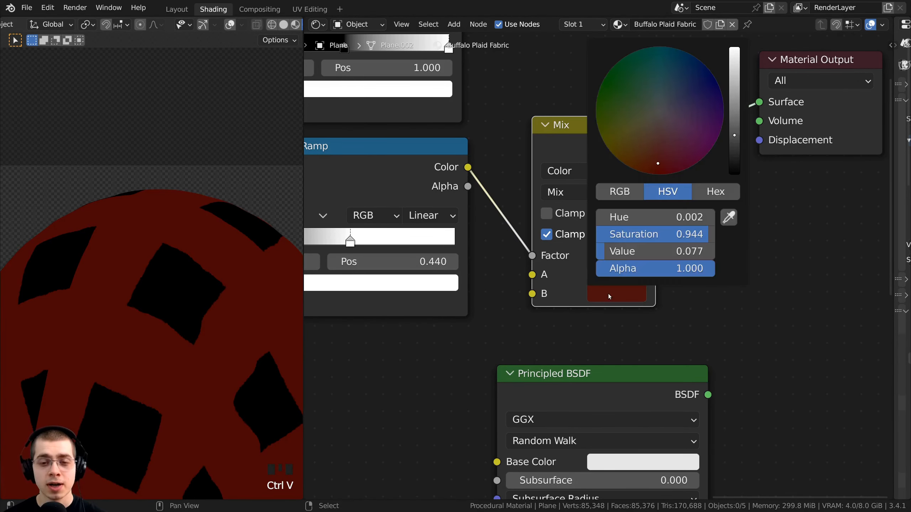
pyautogui.click(707, 194)
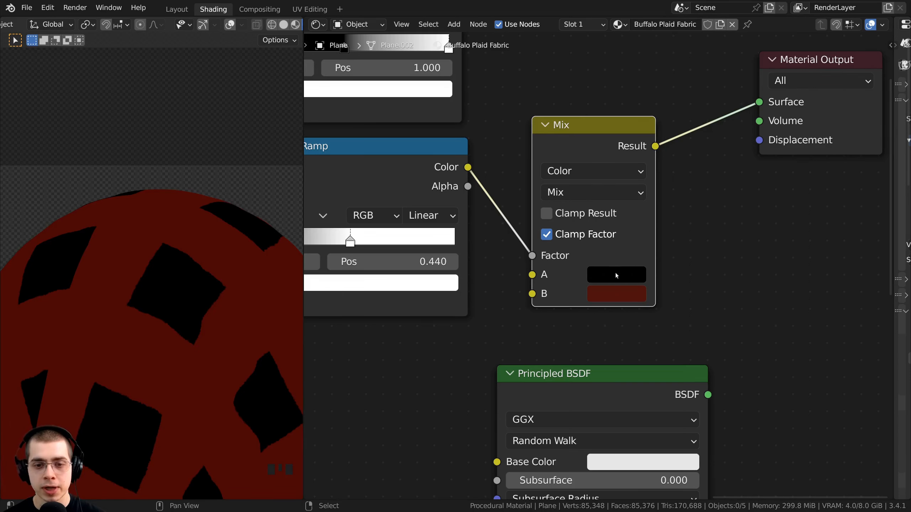
pyautogui.click(616, 276)
pyautogui.scroll(-1, 596, 268)
pyautogui.scroll(-3, 158, 303)
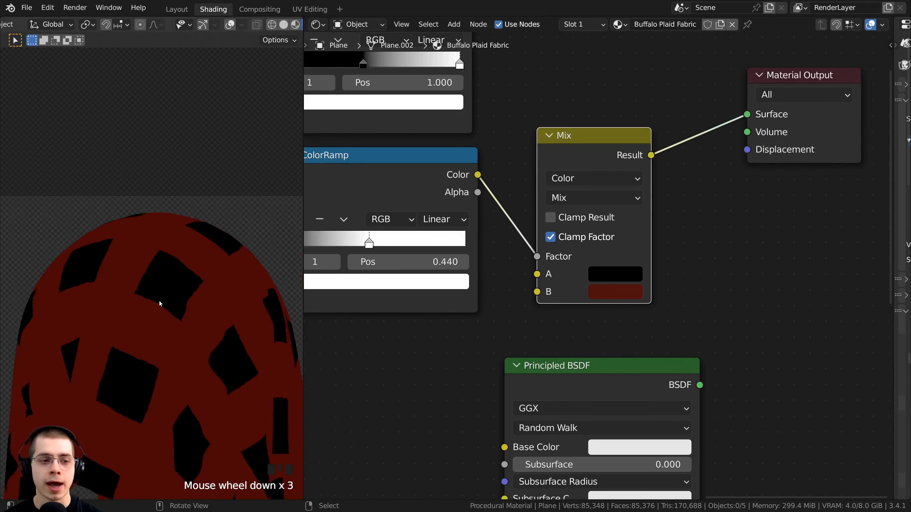
# Step: Move the Material Output farther away and insert a duplicate of the Mix node on the link between them
pyautogui.scroll(-3, 413, 190)
pyautogui.moveTo(412, 190); pyautogui.dragTo(441, 258, button='middle')
pyautogui.click(395, 112)
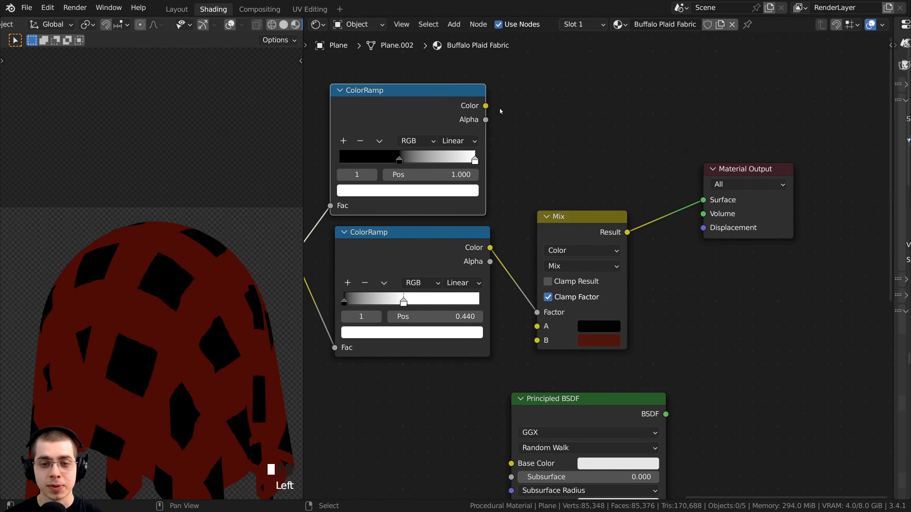
pyautogui.moveTo(578, 231); pyautogui.dragTo(518, 250, button='middle')
pyautogui.moveTo(677, 191); pyautogui.dragTo(771, 170)
pyautogui.rightClick(528, 248)
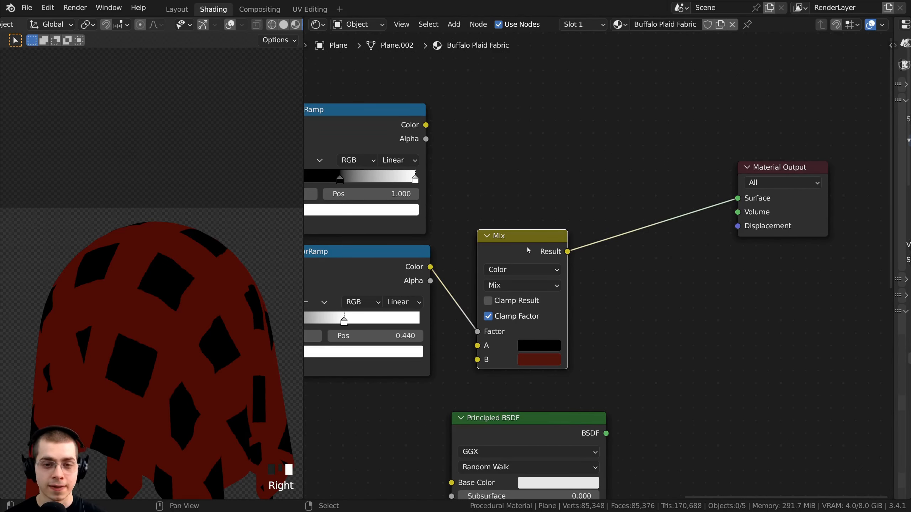
pyautogui.hotkey('shift', 'd')
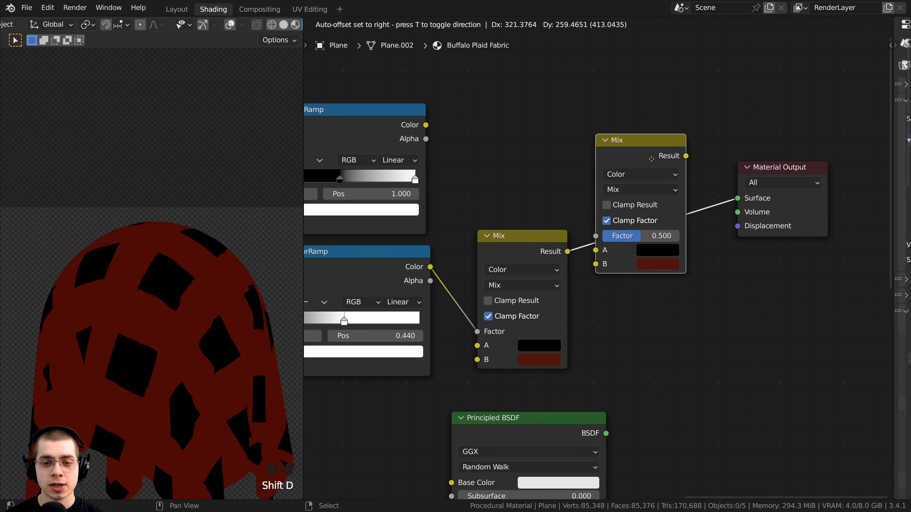
pyautogui.click(644, 147)
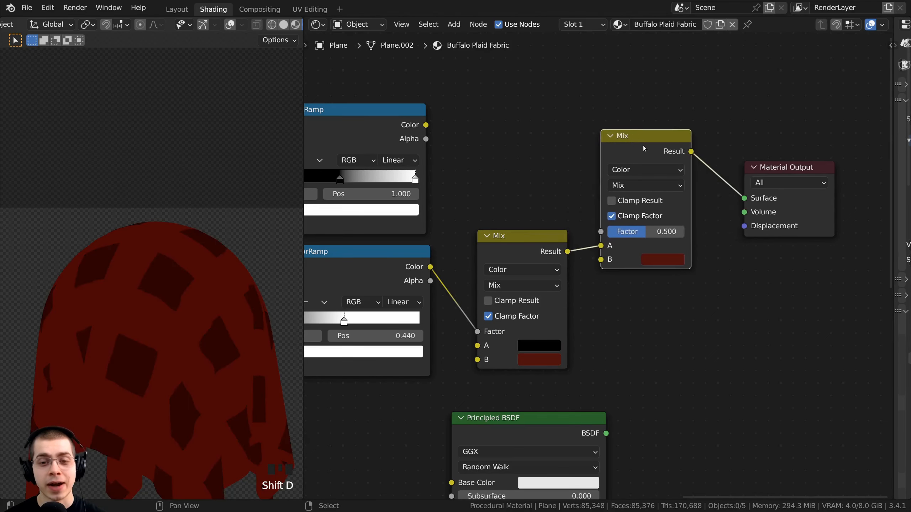
pyautogui.moveTo(634, 145); pyautogui.dragTo(619, 139)
pyautogui.moveTo(618, 138); pyautogui.dragTo(594, 138, button='middle')
# Step: Connect the upper ColorRamp's Color output to the duplicated Mix node's Factor and space the first Mix node away from it
pyautogui.moveTo(351, 122); pyautogui.dragTo(485, 140, button='middle')
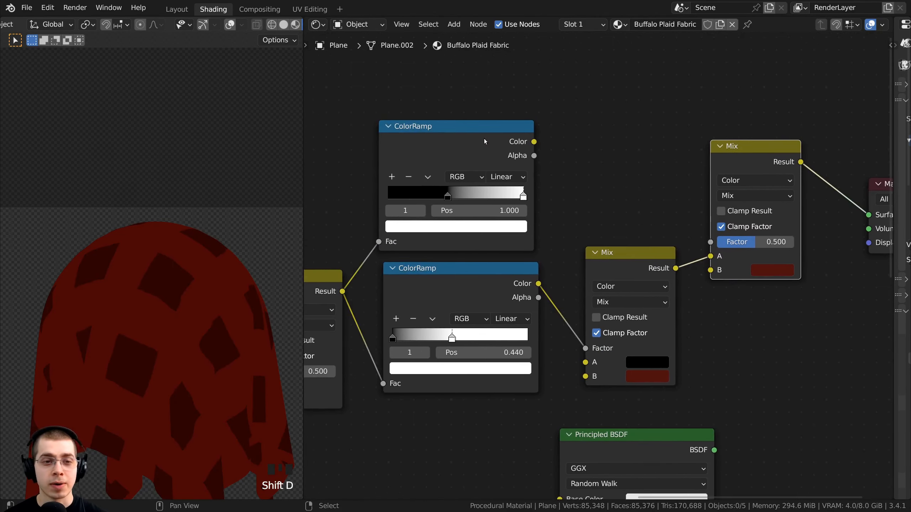
pyautogui.click(485, 140)
pyautogui.moveTo(534, 142); pyautogui.dragTo(707, 248)
pyautogui.moveTo(764, 245); pyautogui.dragTo(707, 251, button='middle')
pyautogui.scroll(3, 707, 251)
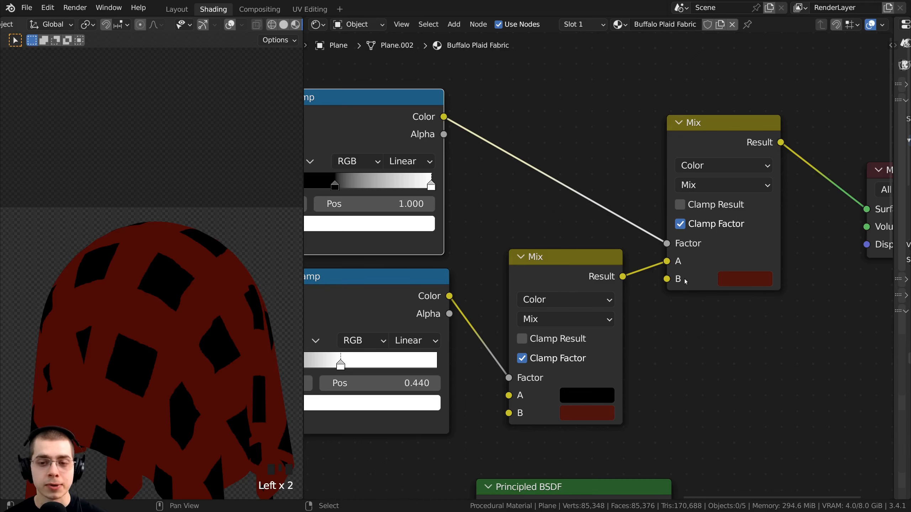
pyautogui.moveTo(685, 283); pyautogui.dragTo(605, 285, button='middle')
pyautogui.moveTo(537, 289); pyautogui.dragTo(521, 298)
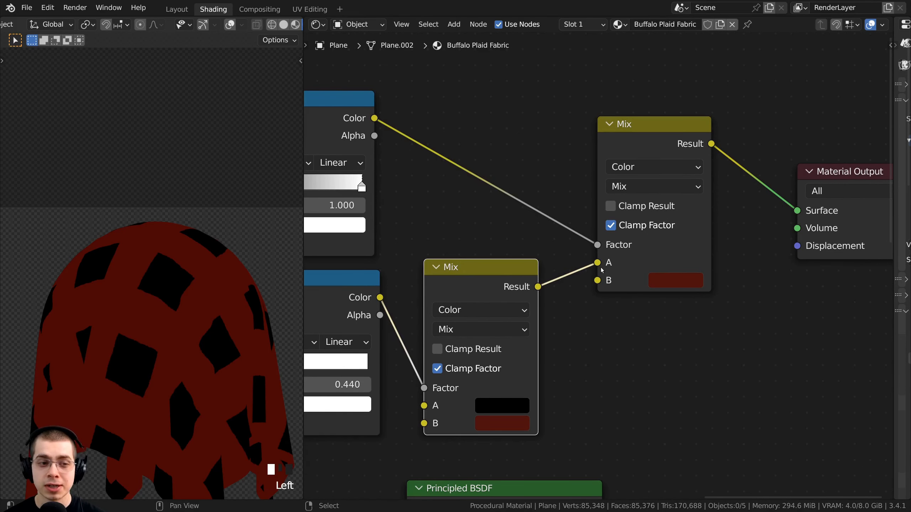
# Step: Set the duplicated Mix node's B color to a bright red, hex CC2F2A, and view the plaid on the cloth
pyautogui.moveTo(657, 292); pyautogui.dragTo(604, 335, button='middle')
pyautogui.scroll(-3, 603, 335)
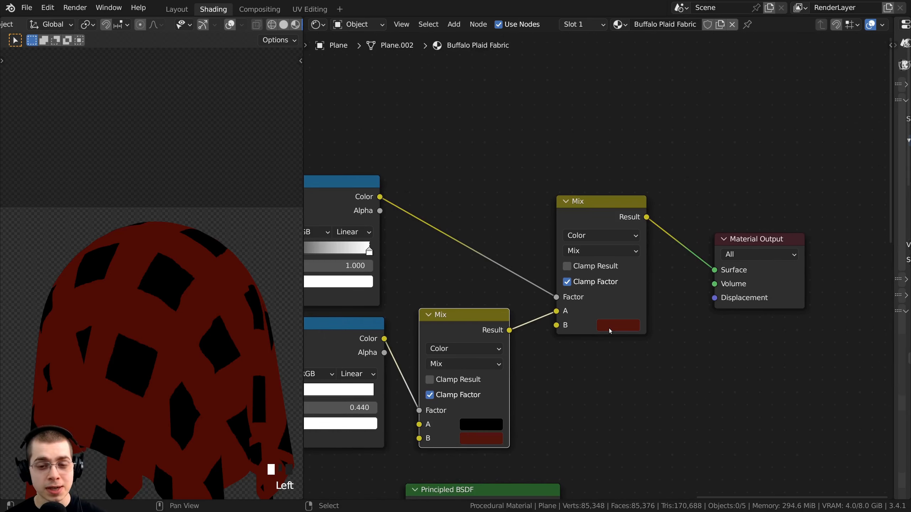
pyautogui.click(610, 328)
pyautogui.scroll(3, 609, 328)
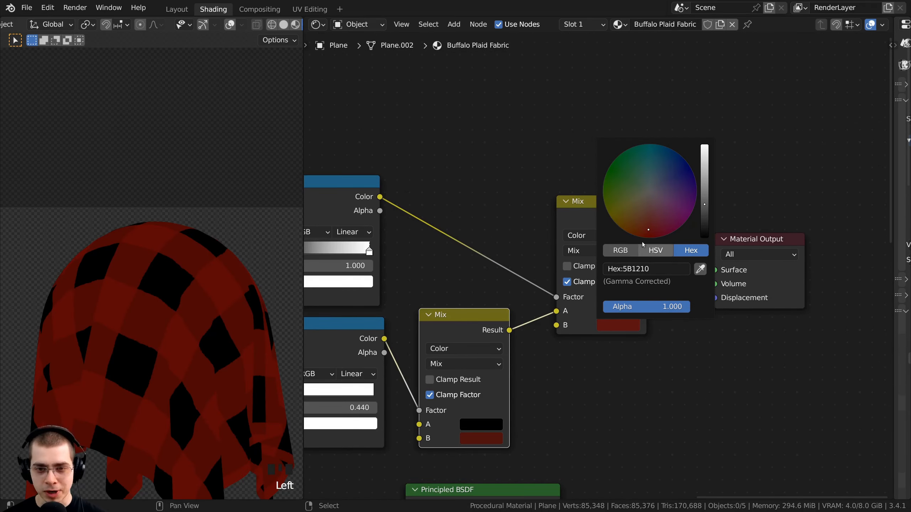
pyautogui.scroll(6, 645, 236)
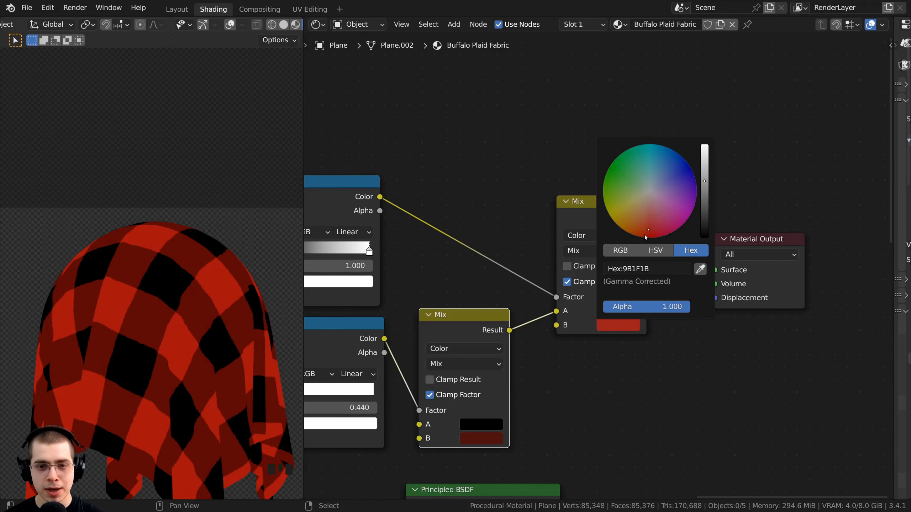
pyautogui.scroll(4, 550, 295)
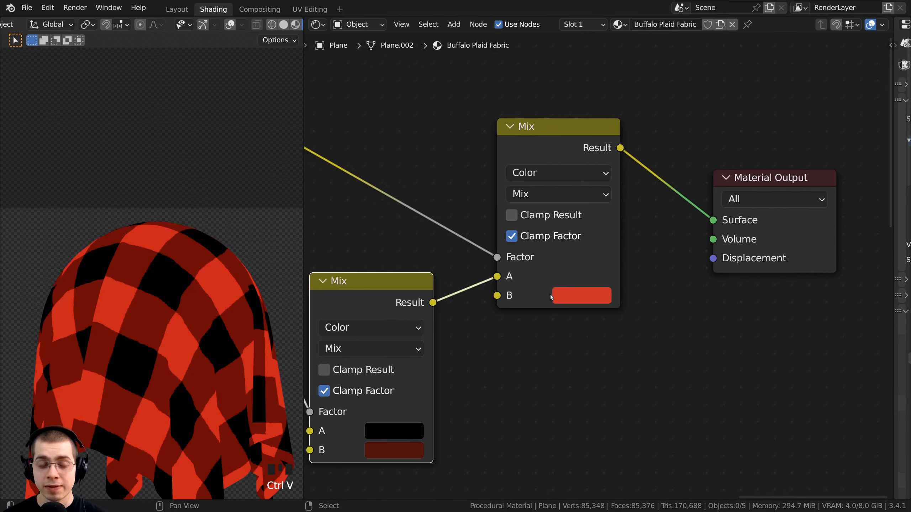
pyautogui.moveTo(550, 295); pyautogui.dragTo(559, 292, button='middle')
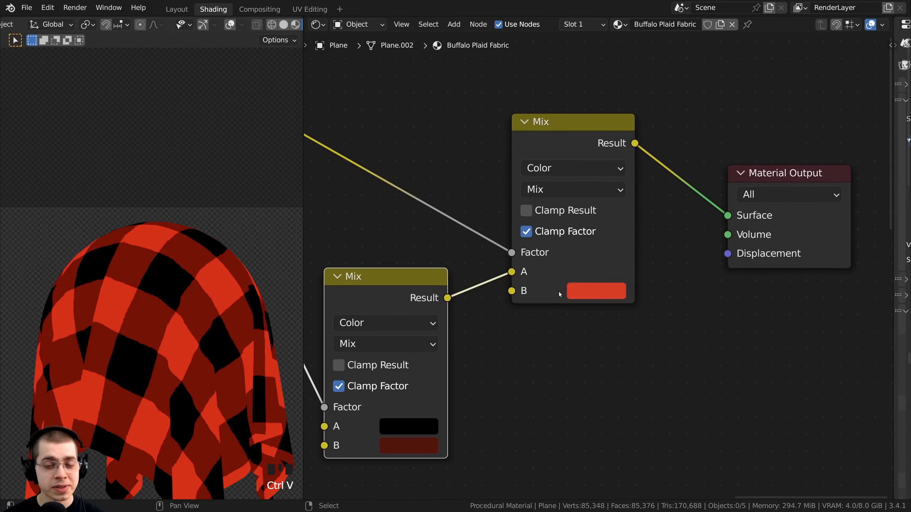
pyautogui.scroll(-1, 515, 290)
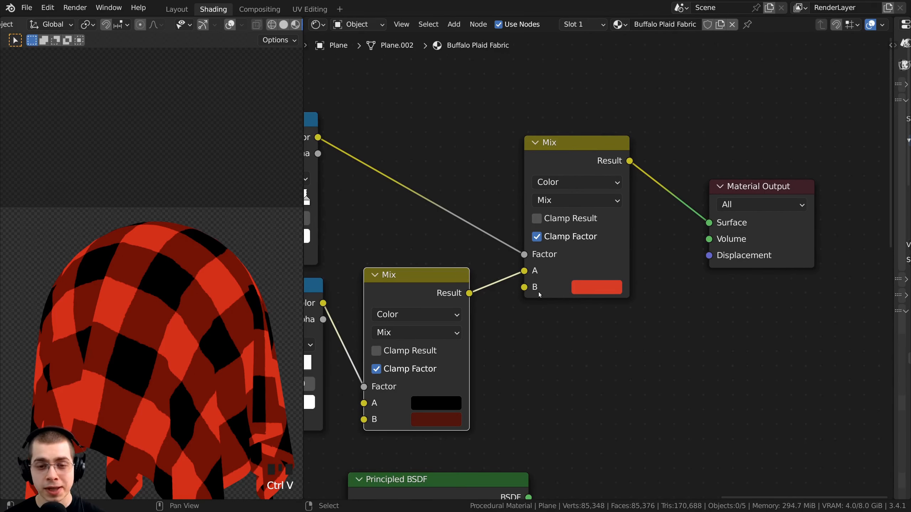
pyautogui.click(582, 289)
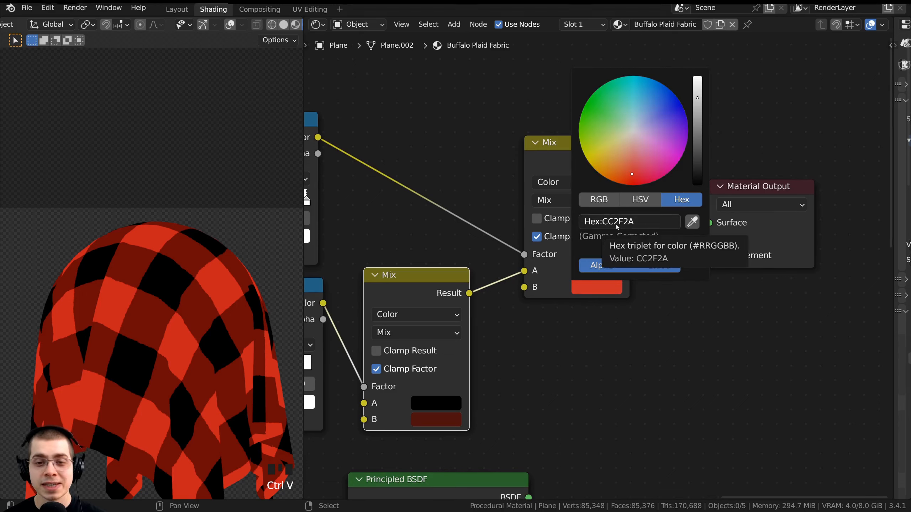
pyautogui.scroll(-2, 161, 272)
pyautogui.keyDown('shift'); pyautogui.moveTo(160, 272); pyautogui.dragTo(154, 245, button='middle'); pyautogui.keyUp('shift')
pyautogui.scroll(3, 154, 245)
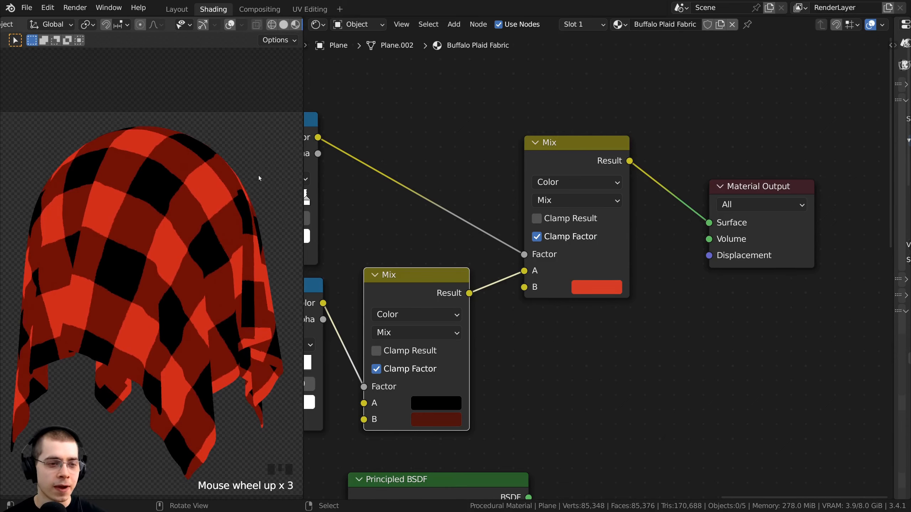
# Step: Move the Principled BSDF beside the Mix nodes and connect the last Mix node's Result to its Base Color
pyautogui.scroll(-2, 439, 447)
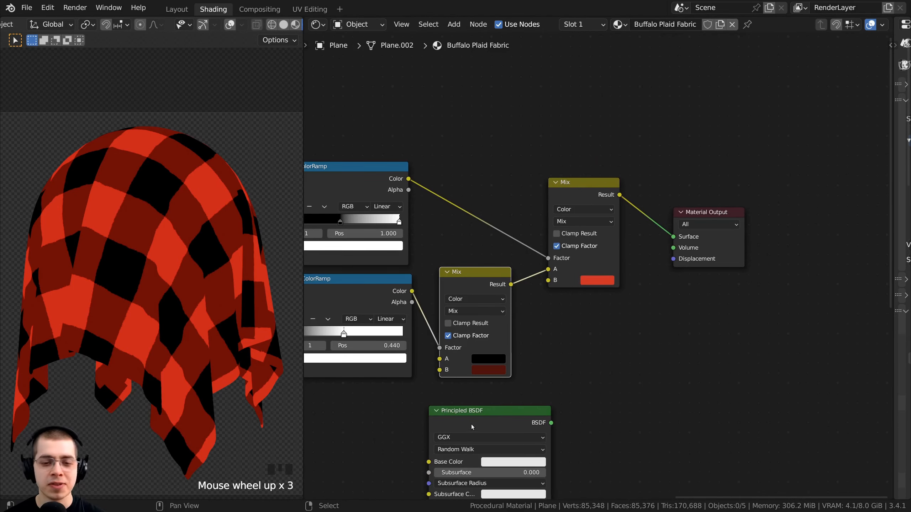
pyautogui.moveTo(472, 424); pyautogui.dragTo(709, 320)
pyautogui.moveTo(668, 278); pyautogui.dragTo(577, 196, button='middle')
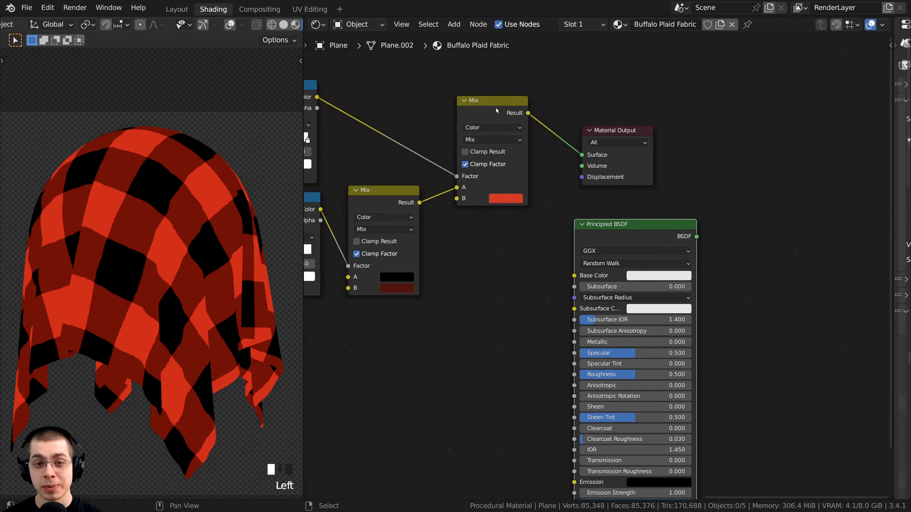
pyautogui.moveTo(497, 110); pyautogui.dragTo(582, 280)
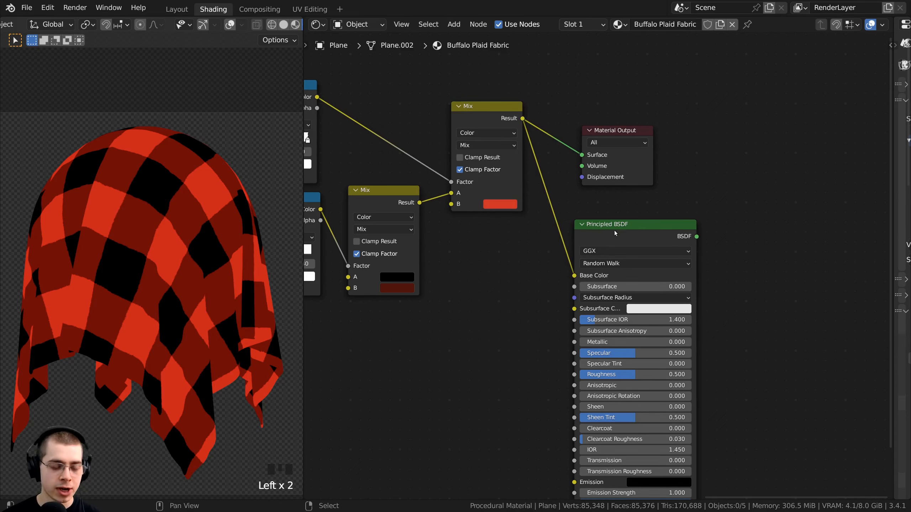
# Step: Connect the Principled BSDF to the Material Output's Surface and line up both nodes after the last Mix node
pyautogui.moveTo(618, 131); pyautogui.dragTo(789, 198)
pyautogui.moveTo(812, 156); pyautogui.dragTo(623, 243)
pyautogui.moveTo(623, 242); pyautogui.dragTo(625, 124)
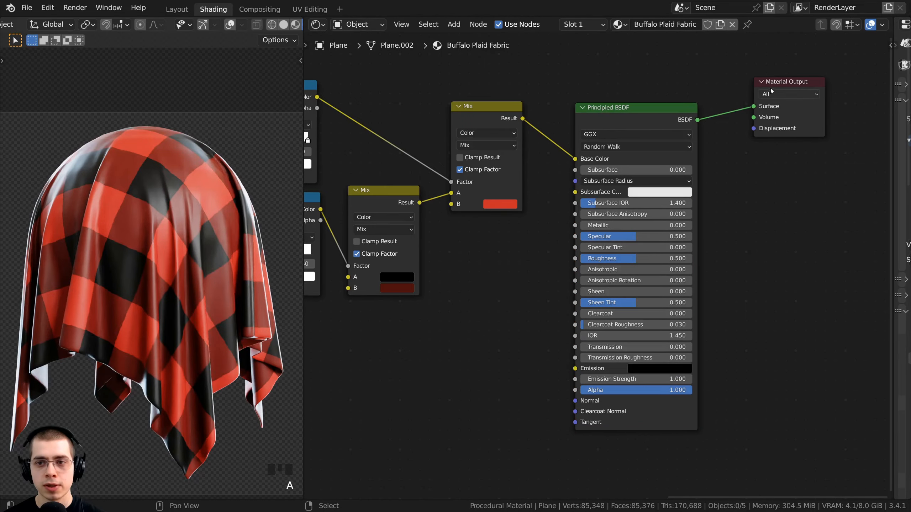
pyautogui.moveTo(789, 80); pyautogui.dragTo(767, 97)
# Step: Set the Principled BSDF's Roughness to 0.7
pyautogui.keyDown('shift'); pyautogui.hscroll(-2, 335, 323); pyautogui.keyUp('shift')
pyautogui.scroll(1, 334, 325)
pyautogui.scroll(2, 229, 238)
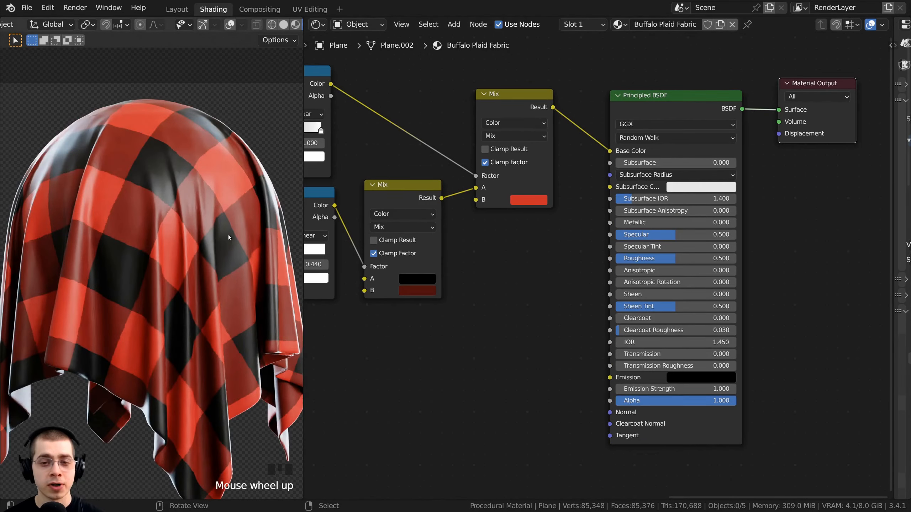
pyautogui.moveTo(539, 272); pyautogui.dragTo(475, 297, button='middle')
pyautogui.scroll(2, 476, 297)
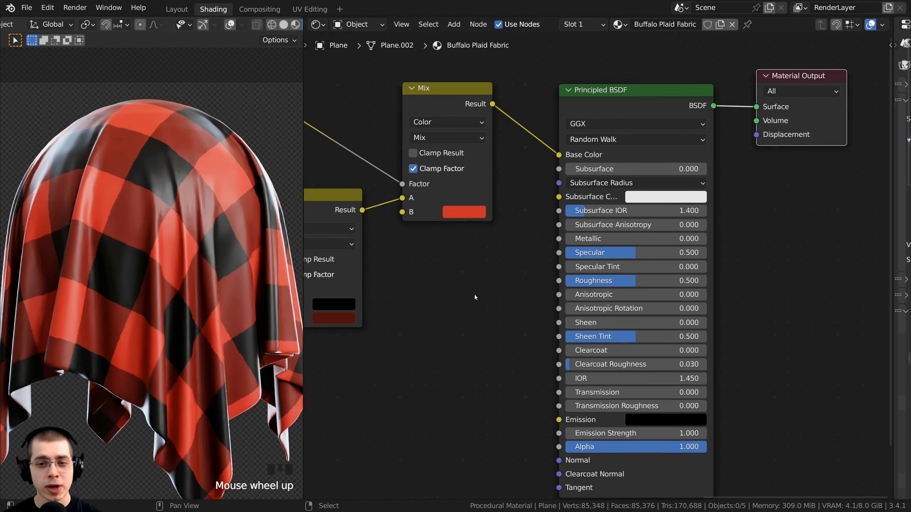
pyautogui.moveTo(554, 302); pyautogui.dragTo(548, 280, button='middle')
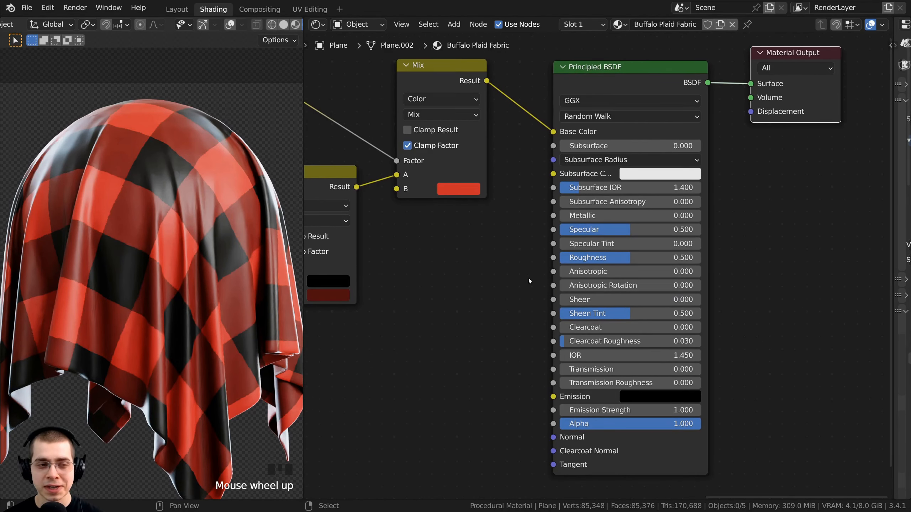
pyautogui.click(604, 261)
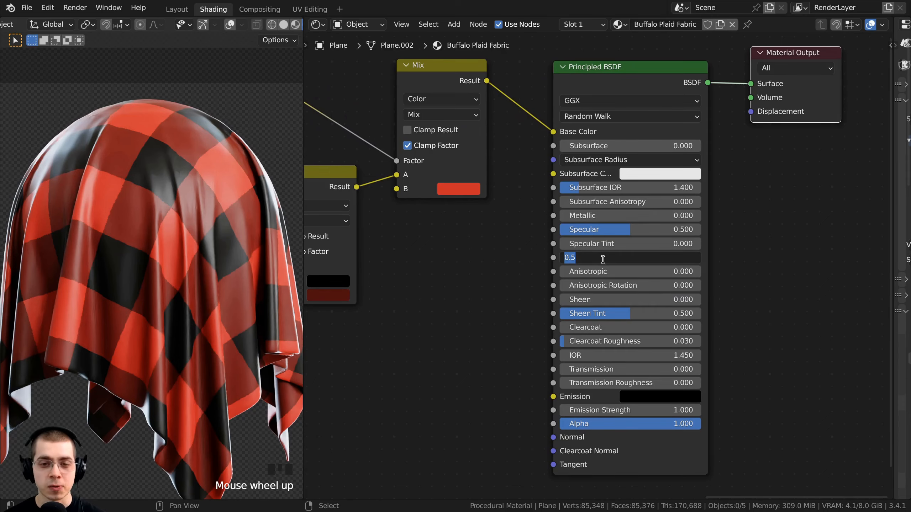
pyautogui.write('.7')
pyautogui.press('Return')
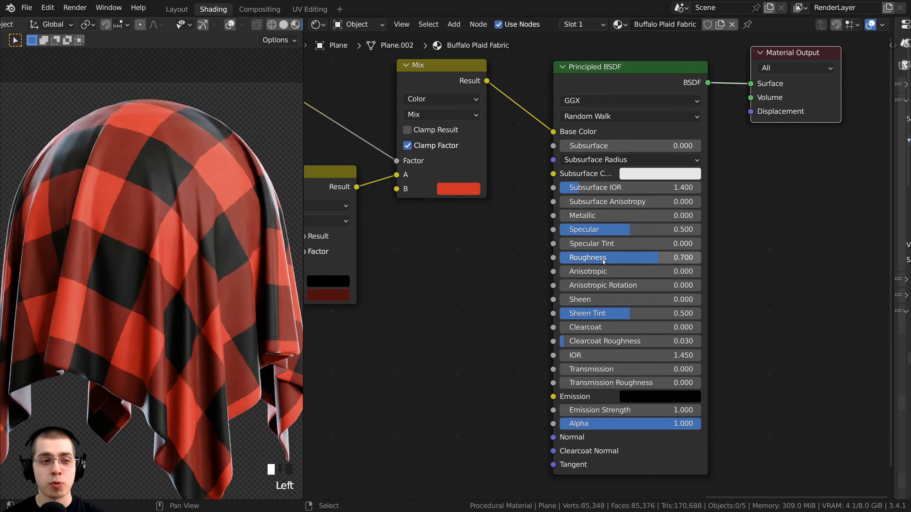
# Step: Set the Principled BSDF's Sheen and Sheen Tint to 1.0 and inspect the fabric up close
pyautogui.moveTo(602, 276); pyautogui.dragTo(586, 236, button='middle')
pyautogui.scroll(1, 598, 265)
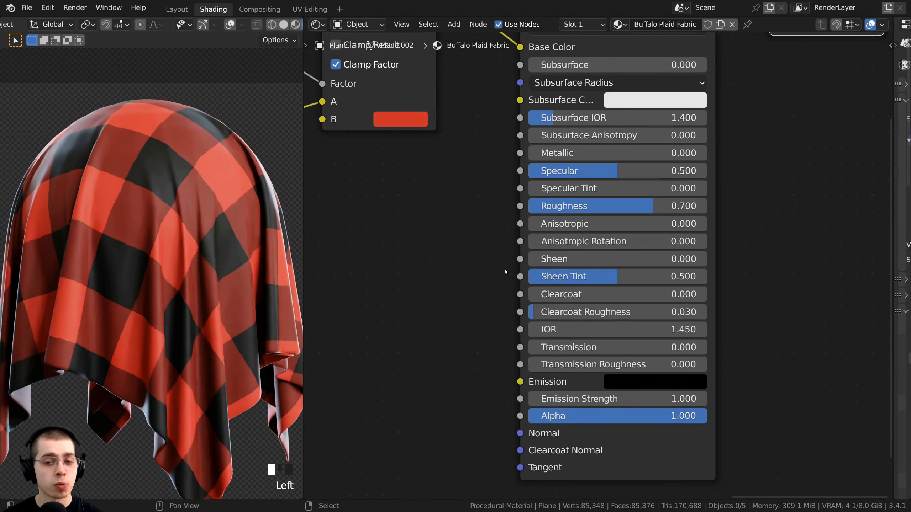
pyautogui.moveTo(604, 259); pyautogui.dragTo(703, 259)
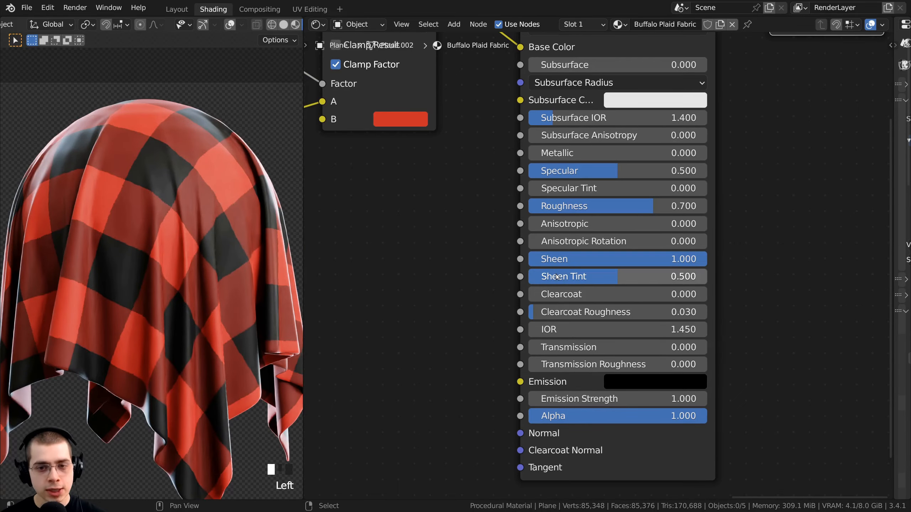
pyautogui.moveTo(557, 277); pyautogui.dragTo(646, 276)
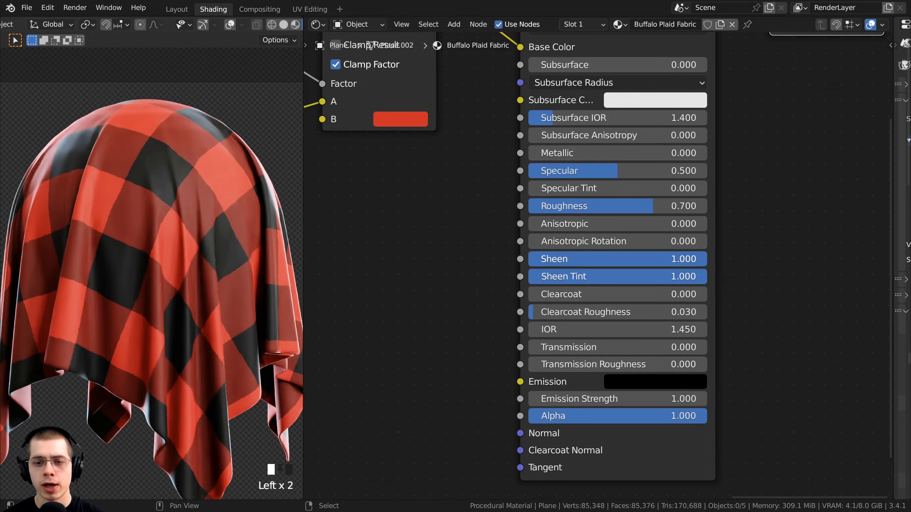
pyautogui.keyDown('shift'); pyautogui.moveTo(154, 201); pyautogui.dragTo(169, 211, button='middle'); pyautogui.keyUp('shift')
pyautogui.scroll(4, 196, 269)
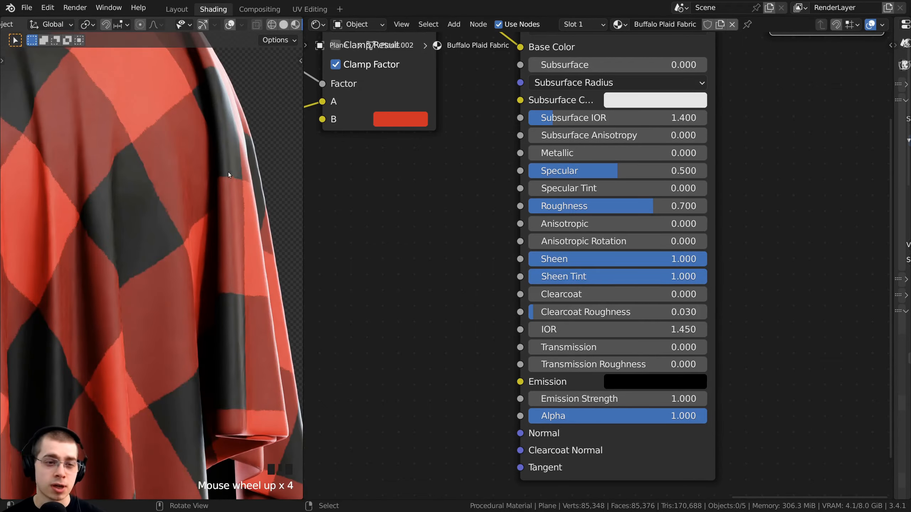
pyautogui.scroll(-6, 254, 258)
pyautogui.scroll(1, 233, 244)
pyautogui.keyDown('shift'); pyautogui.moveTo(232, 244); pyautogui.dragTo(234, 326, button='middle'); pyautogui.keyUp('shift')
pyautogui.scroll(-3, 396, 307)
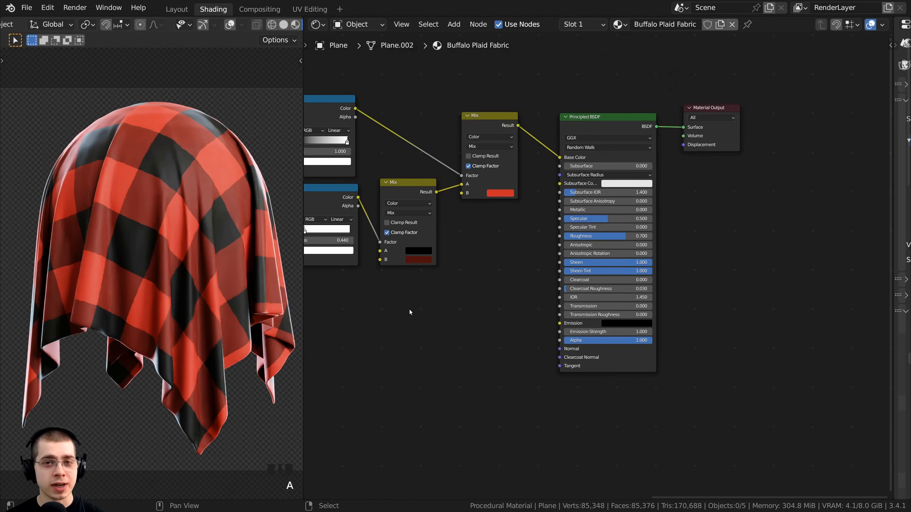
# Step: Add a Wave Texture node in the empty space below the two ColorRamp nodes
pyautogui.moveTo(410, 309); pyautogui.dragTo(425, 245, button='middle')
pyautogui.scroll(2, 381, 343)
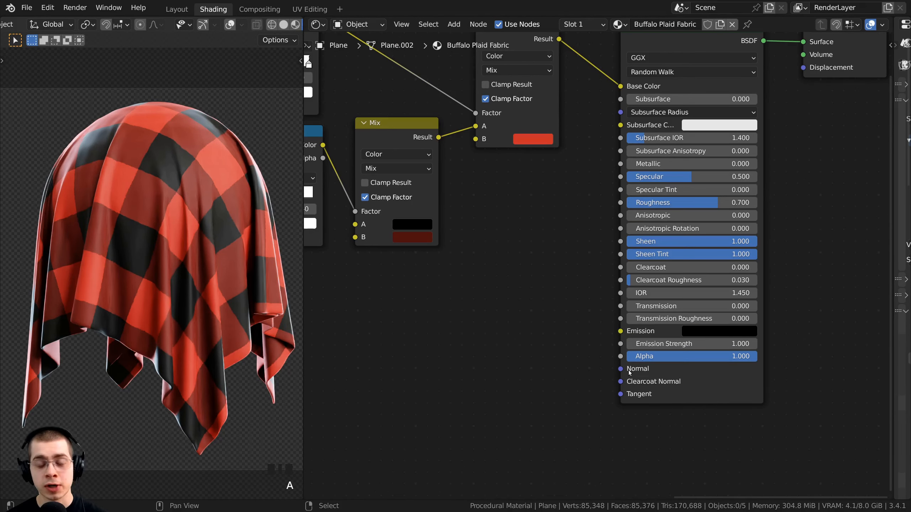
pyautogui.scroll(-2, 629, 374)
pyautogui.moveTo(629, 373); pyautogui.dragTo(715, 370, button='middle')
pyautogui.scroll(-1, 502, 287)
pyautogui.moveTo(474, 270); pyautogui.dragTo(557, 245, button='middle')
pyautogui.hotkey('shift', 'a')
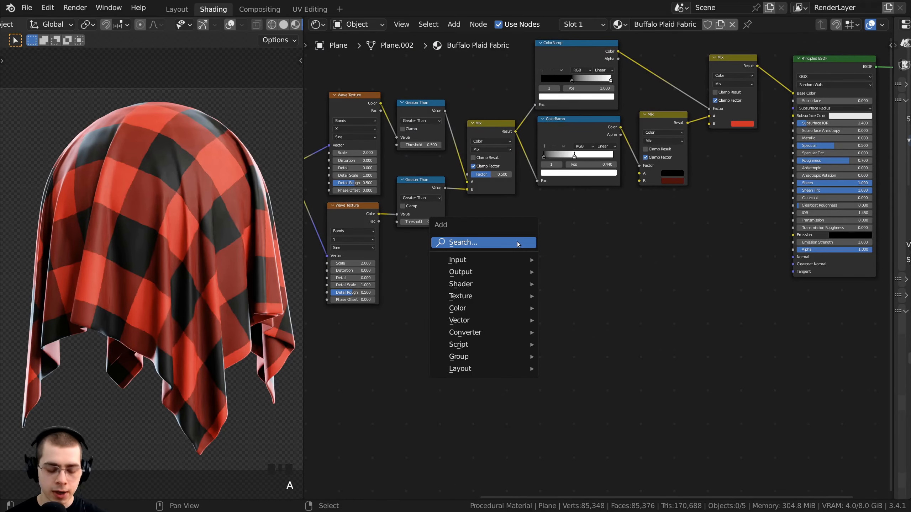
pyautogui.click(518, 244)
pyautogui.write('wa')
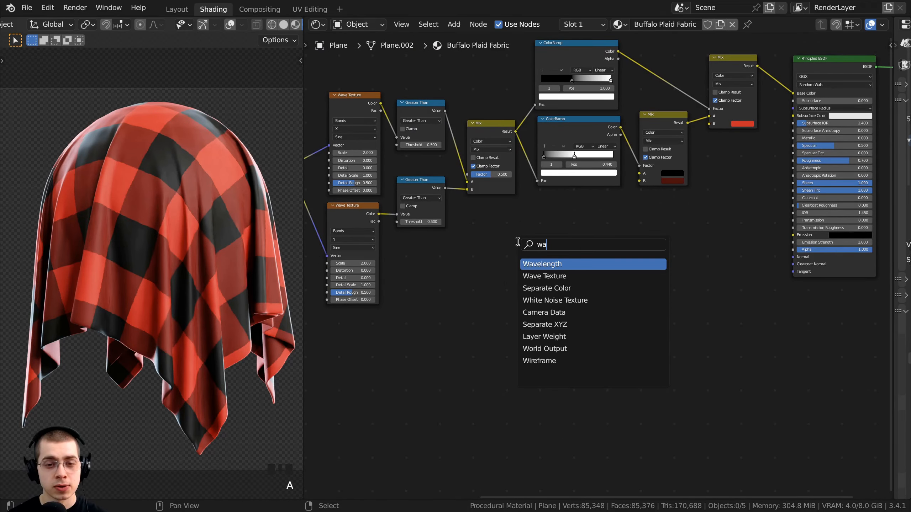
pyautogui.press('Down')
pyautogui.press('Return')
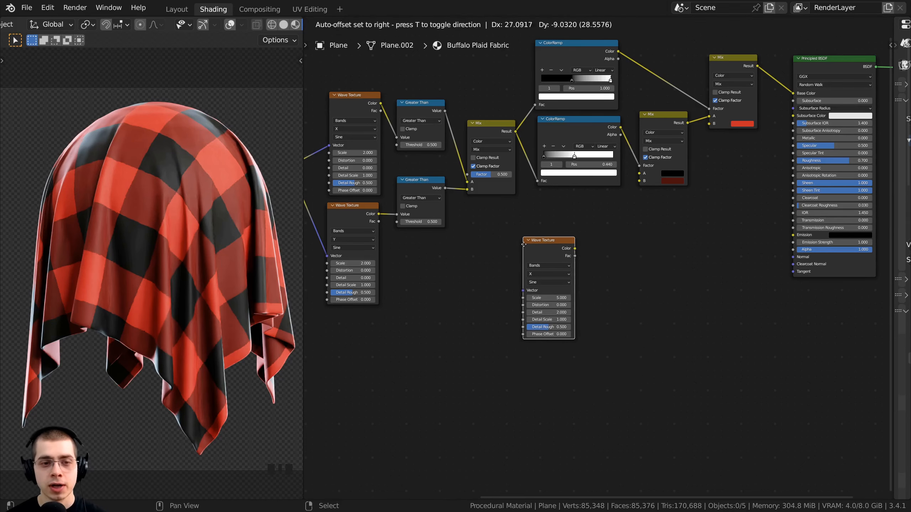
pyautogui.click(523, 242)
# Step: Preview the new Wave Texture on the fabric and connect the Mapping node's Vector output to its Vector input
pyautogui.scroll(3, 536, 236)
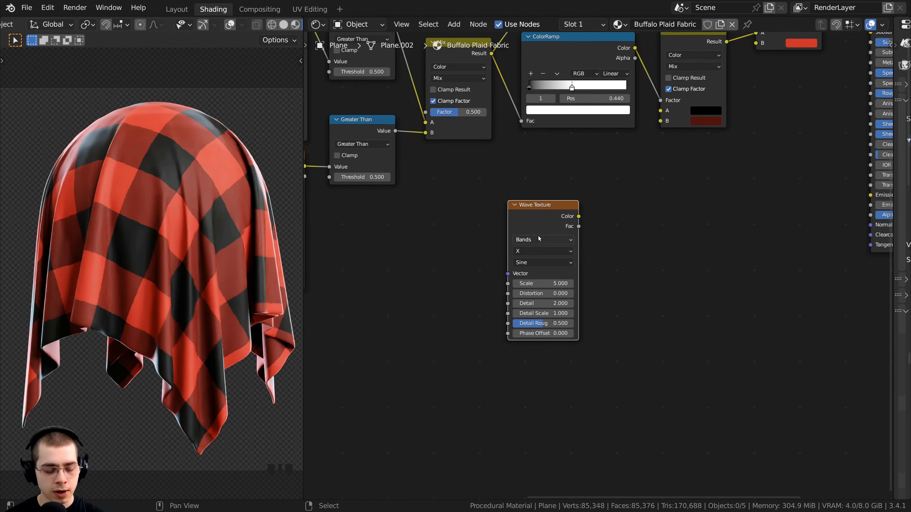
pyautogui.keyDown('ctrl'); pyautogui.keyDown('shift'); pyautogui.click(555, 220); pyautogui.keyUp('shift'); pyautogui.keyUp('ctrl')
pyautogui.scroll(-2, 504, 230)
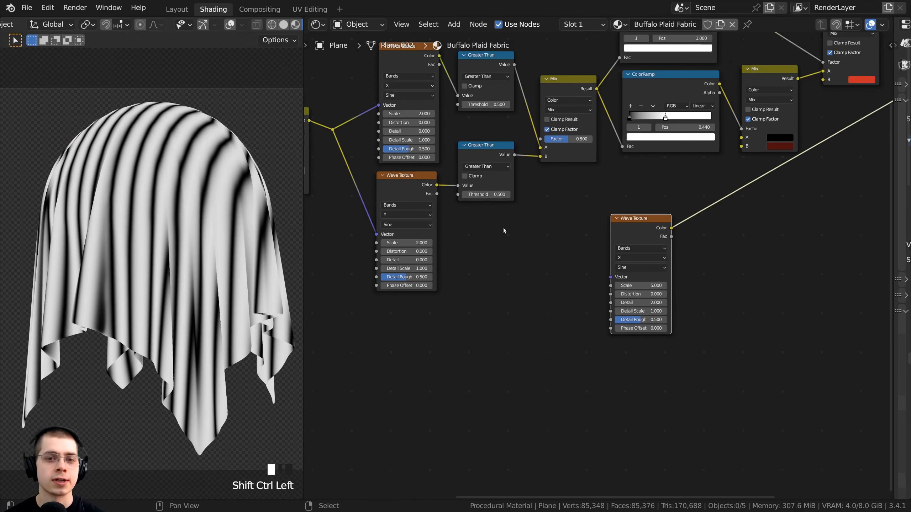
pyautogui.moveTo(504, 230); pyautogui.dragTo(727, 241, button='middle')
pyautogui.click(401, 153)
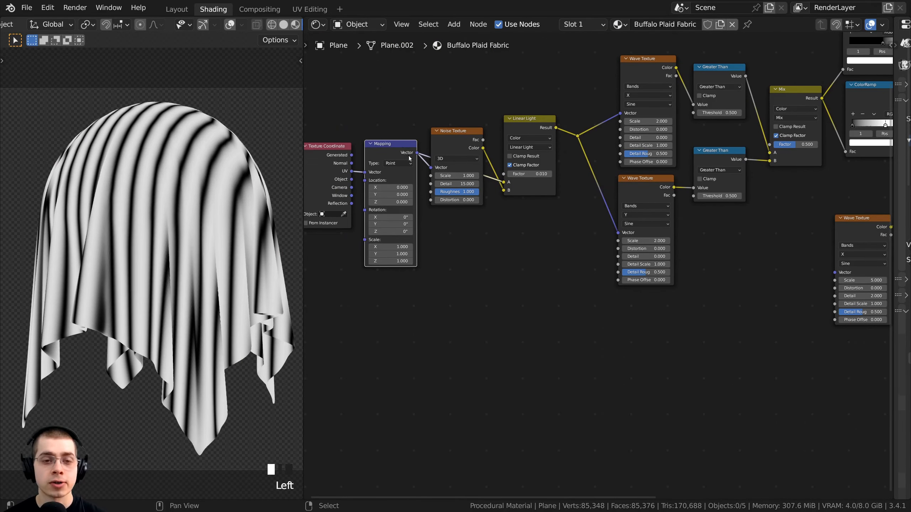
pyautogui.moveTo(409, 158); pyautogui.dragTo(382, 148, button='middle')
pyautogui.press('a')
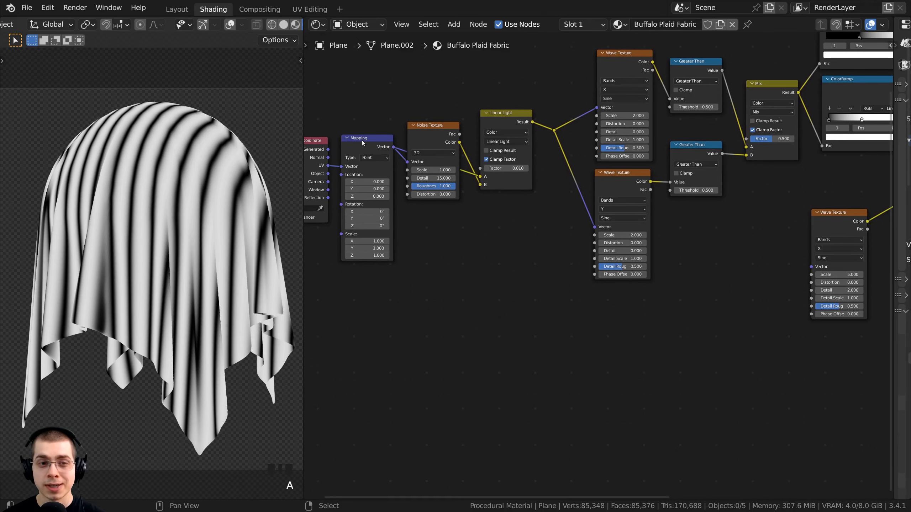
pyautogui.click(363, 143)
pyautogui.moveTo(394, 147); pyautogui.dragTo(812, 267)
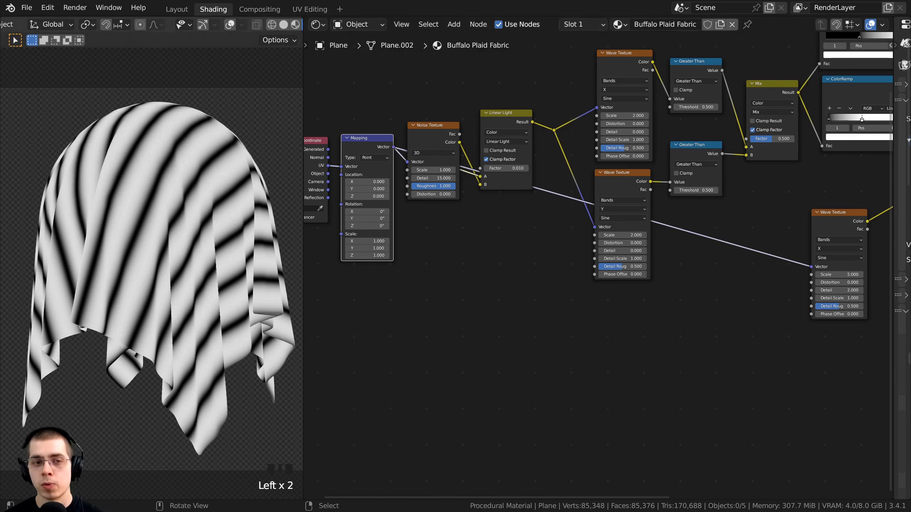
# Step: Set the new Wave Texture's bands direction to Y
pyautogui.scroll(7, 469, 207)
pyautogui.moveTo(781, 219); pyautogui.dragTo(550, 146, button='middle')
pyautogui.scroll(2, 488, 198)
pyautogui.click(541, 176)
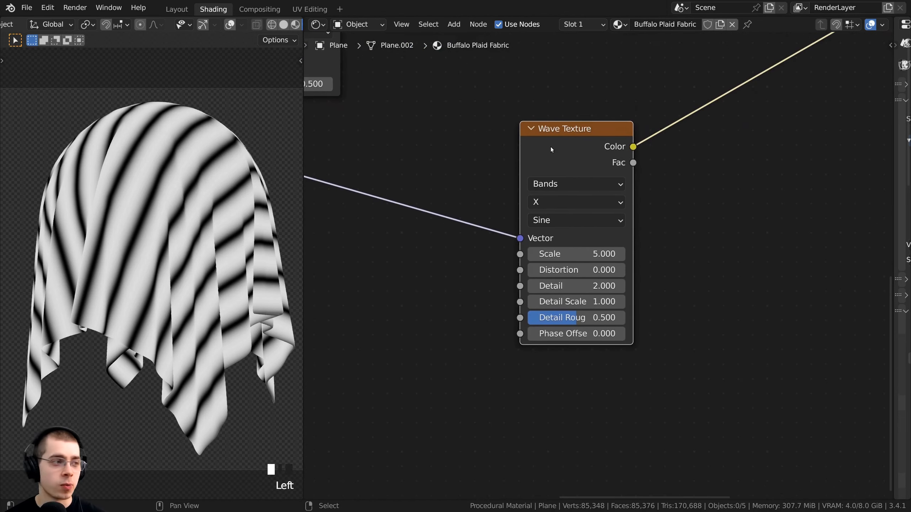
pyautogui.click(555, 203)
pyautogui.click(559, 237)
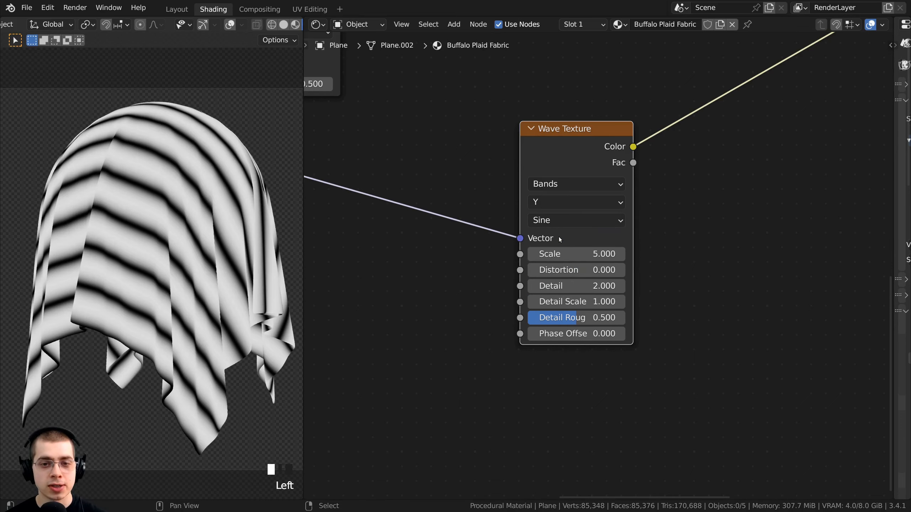
# Step: Set the new Wave Texture's Scale to 300
pyautogui.moveTo(558, 237); pyautogui.dragTo(538, 248, button='middle')
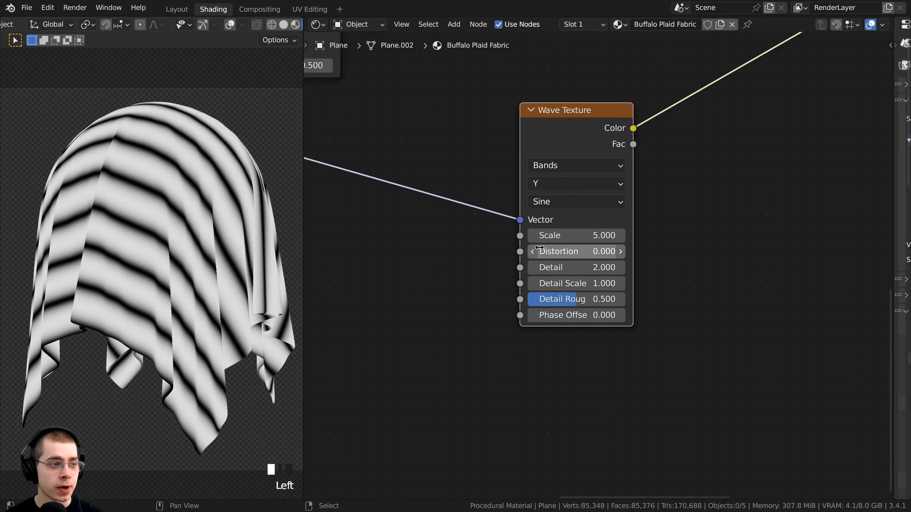
pyautogui.scroll(2, 382, 264)
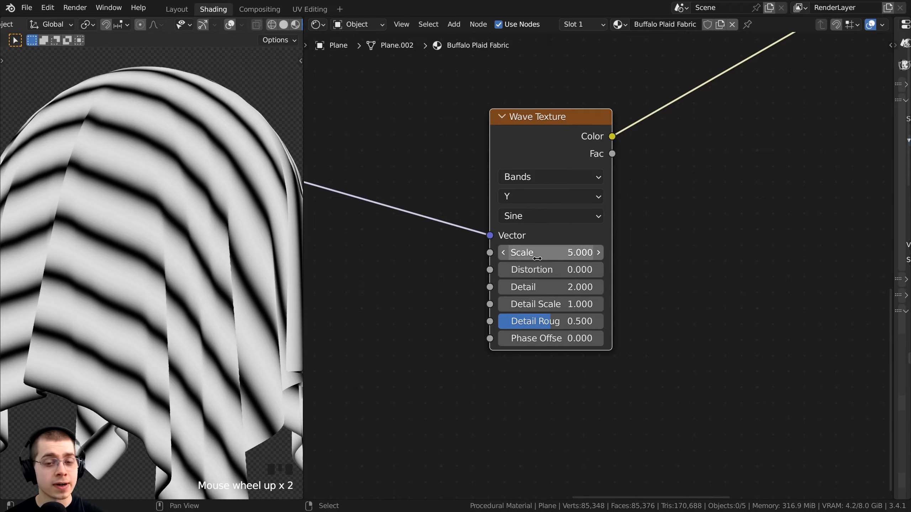
pyautogui.click(537, 258)
pyautogui.write('33')
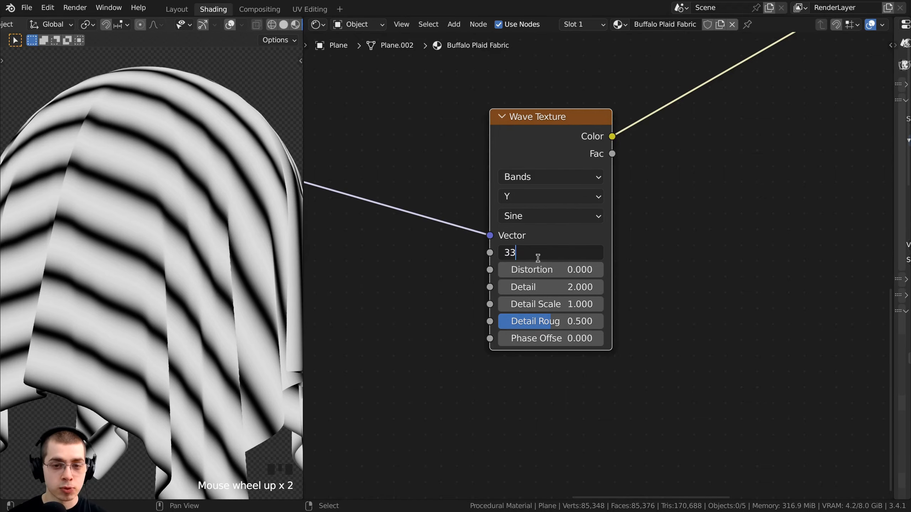
pyautogui.write('00')
pyautogui.press('Return')
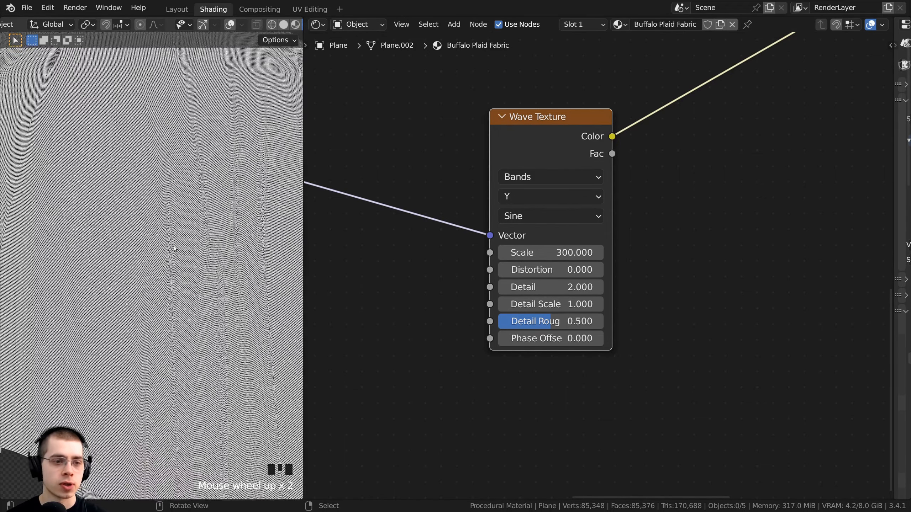
# Step: Set the new Wave Texture's Detail to 15 and its Distortion to 7
pyautogui.scroll(7, 531, 282)
pyautogui.moveTo(531, 281); pyautogui.dragTo(554, 281)
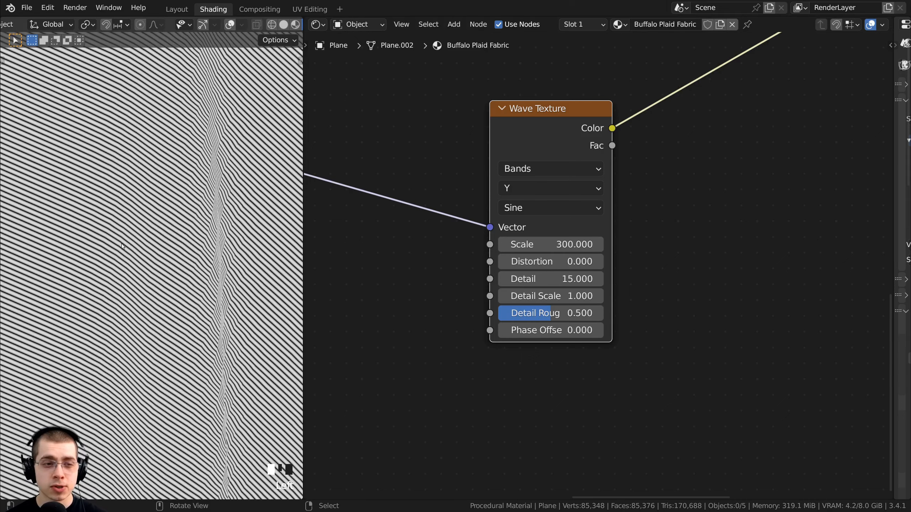
pyautogui.scroll(2, 141, 215)
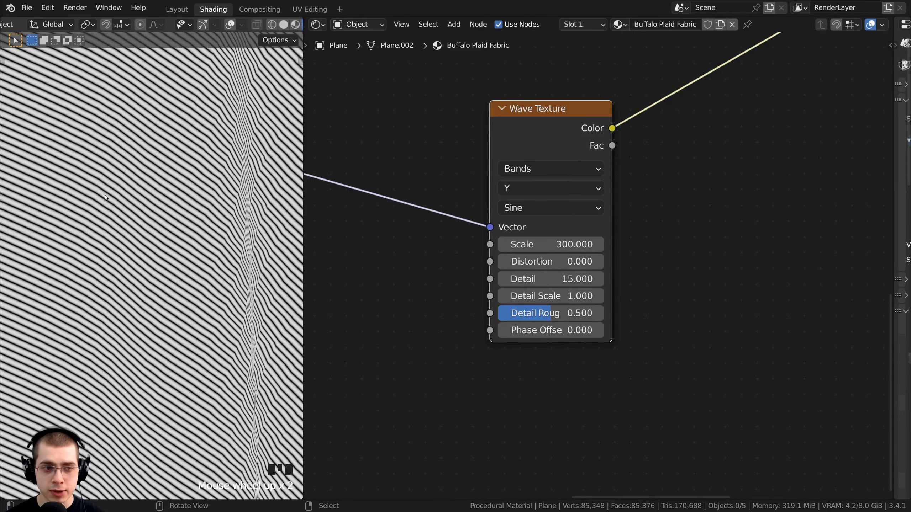
pyautogui.click(523, 261)
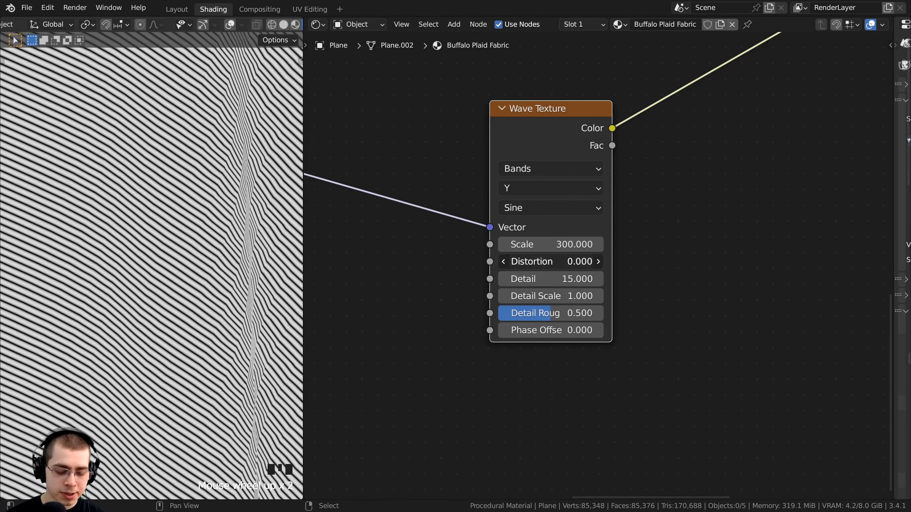
pyautogui.write('7')
pyautogui.press('Return')
pyautogui.scroll(1, 113, 209)
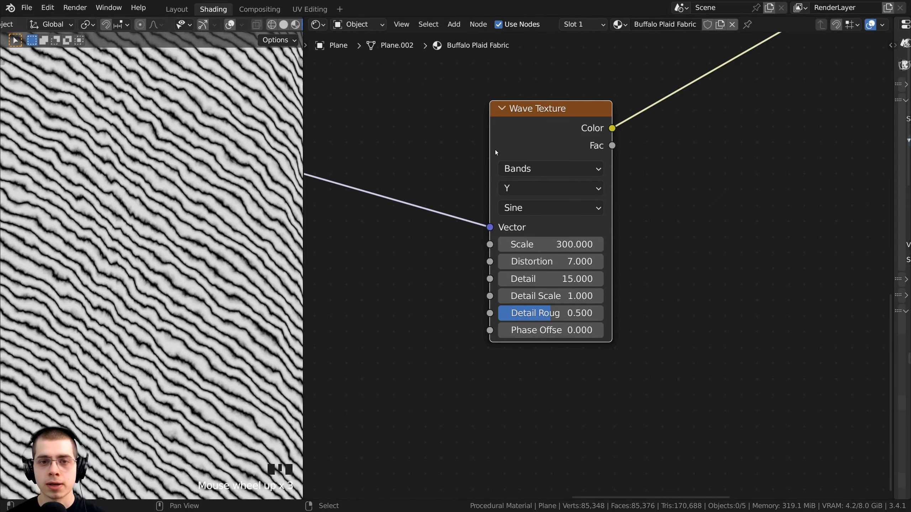
pyautogui.scroll(-1, 479, 296)
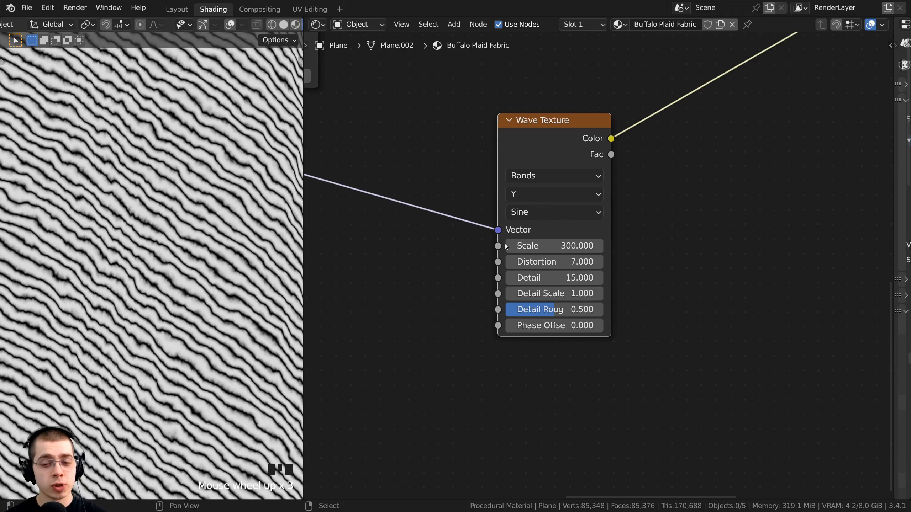
# Step: Duplicate the 300-scale Wave Texture with its incoming Mapping link kept and place the copy directly below the original
pyautogui.scroll(-8, 525, 215)
pyautogui.moveTo(543, 202); pyautogui.dragTo(570, 129, button='middle')
pyautogui.scroll(3, 570, 169)
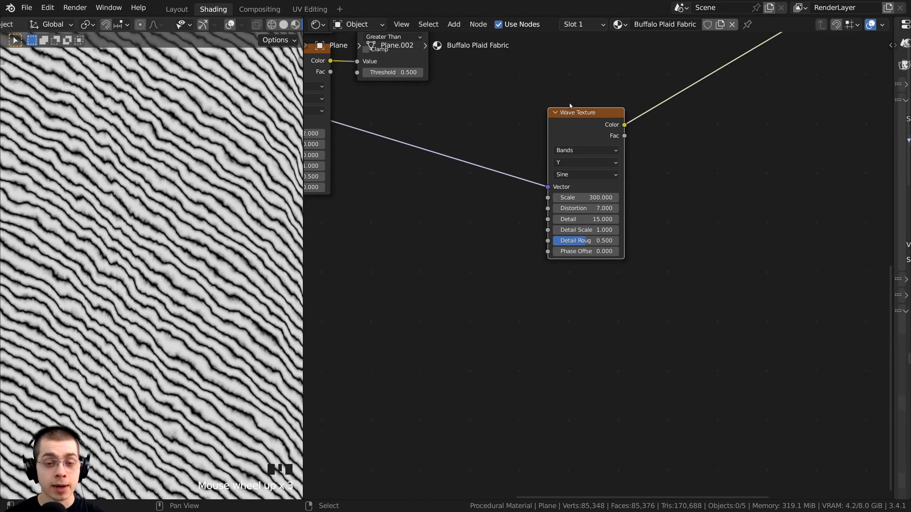
pyautogui.hotkey('ctrl', 'shift', 'd')
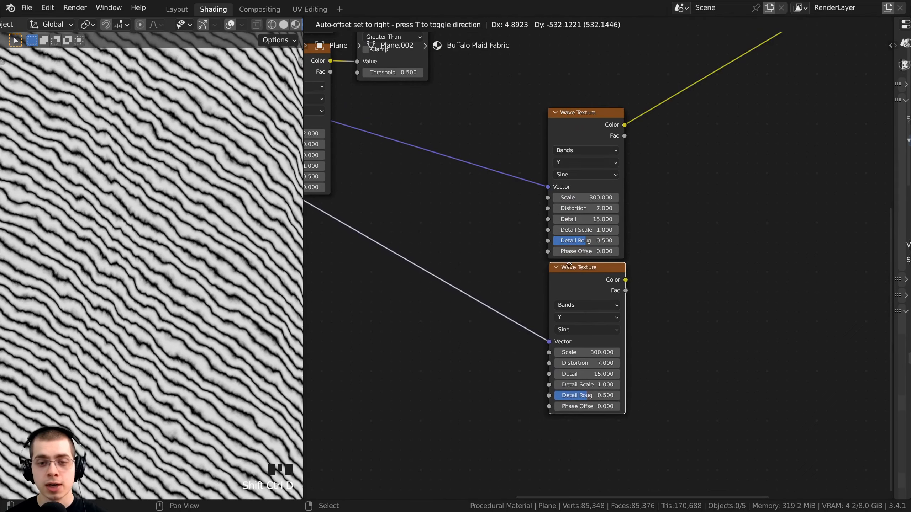
pyautogui.click(569, 265)
# Step: Preview the duplicated Wave Texture on the fabric and set its bands direction to X
pyautogui.scroll(-2, 569, 264)
pyautogui.moveTo(547, 259); pyautogui.dragTo(788, 275, button='middle')
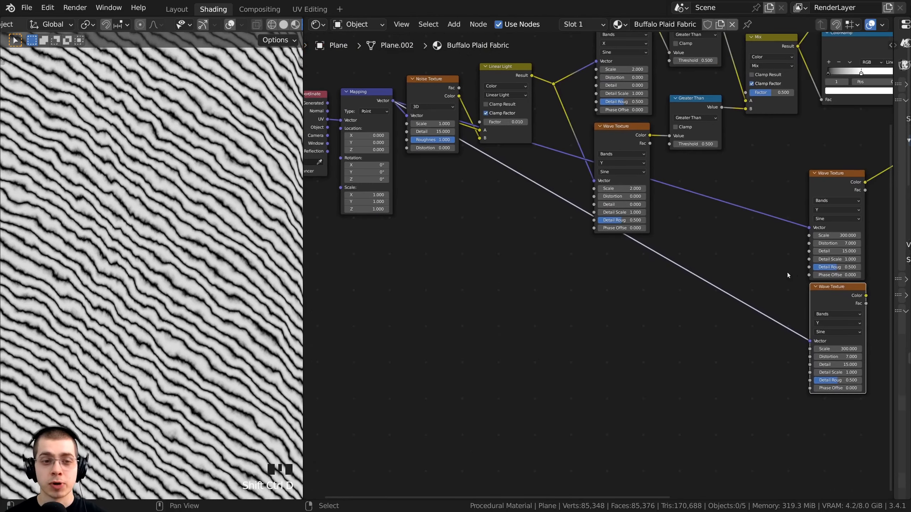
pyautogui.moveTo(793, 334); pyautogui.dragTo(744, 330, button='middle')
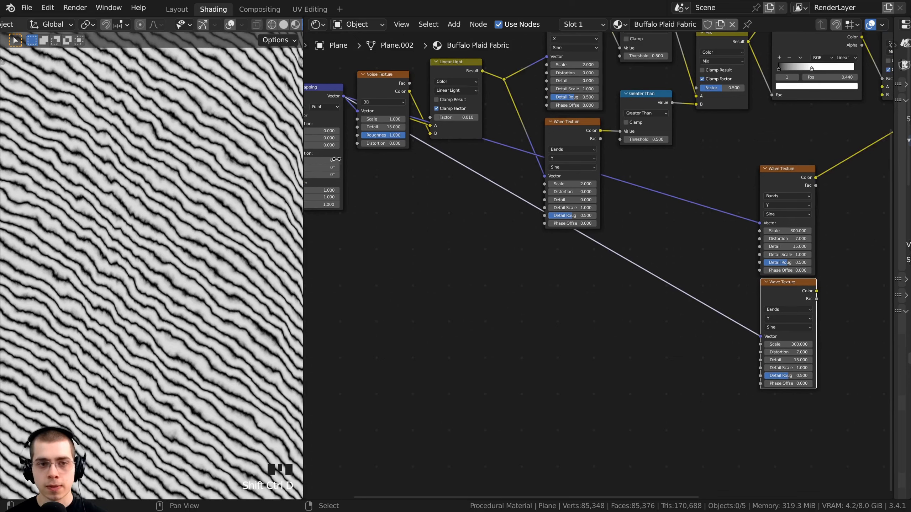
pyautogui.moveTo(545, 288); pyautogui.dragTo(511, 283, button='middle')
pyautogui.scroll(6, 715, 308)
pyautogui.moveTo(715, 309); pyautogui.dragTo(503, 252, button='middle')
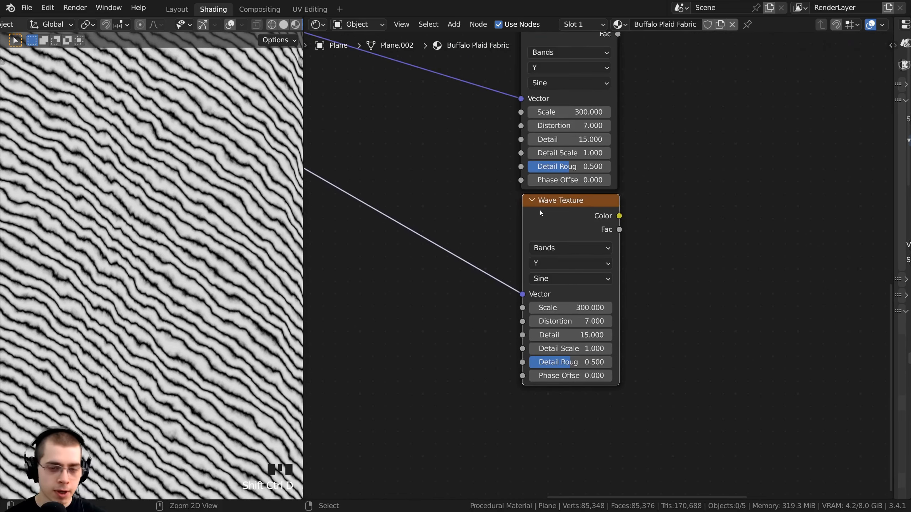
pyautogui.keyDown('ctrl'); pyautogui.keyDown('shift'); pyautogui.click(551, 213); pyautogui.keyUp('shift'); pyautogui.keyUp('ctrl')
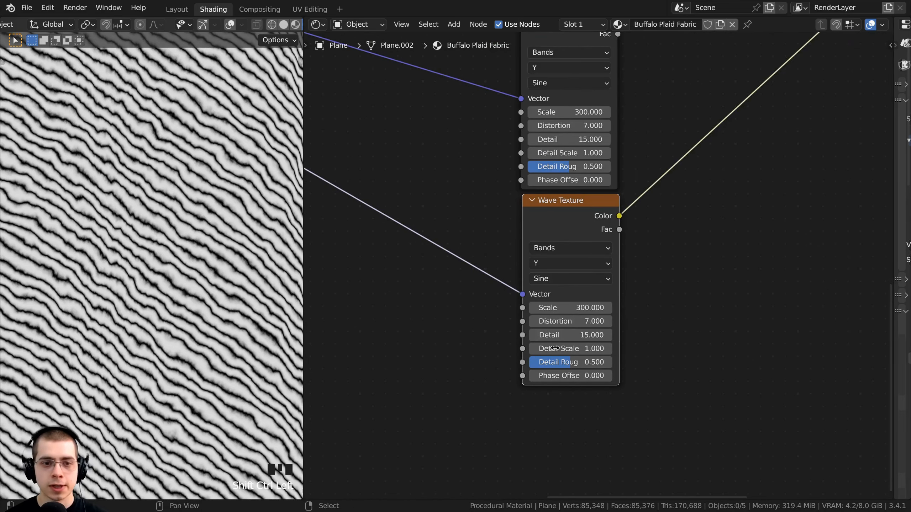
pyautogui.scroll(1, 515, 267)
pyautogui.click(534, 264)
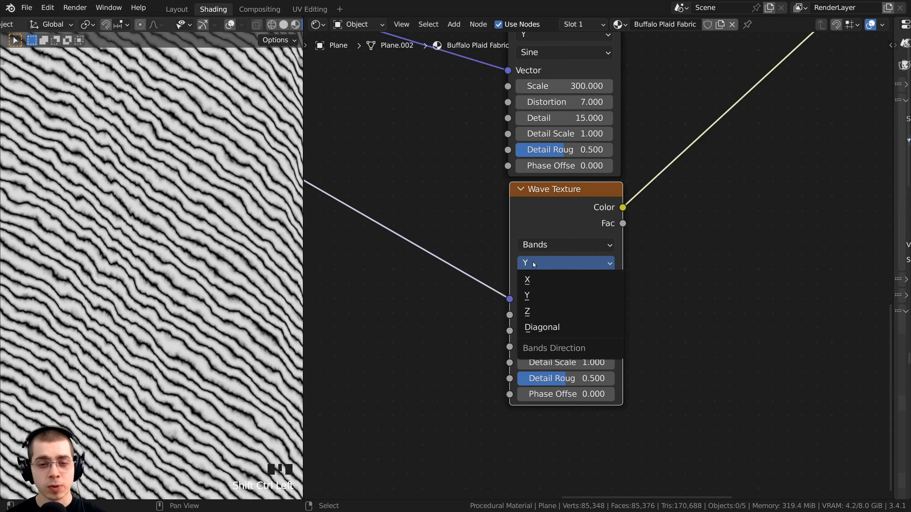
pyautogui.click(539, 284)
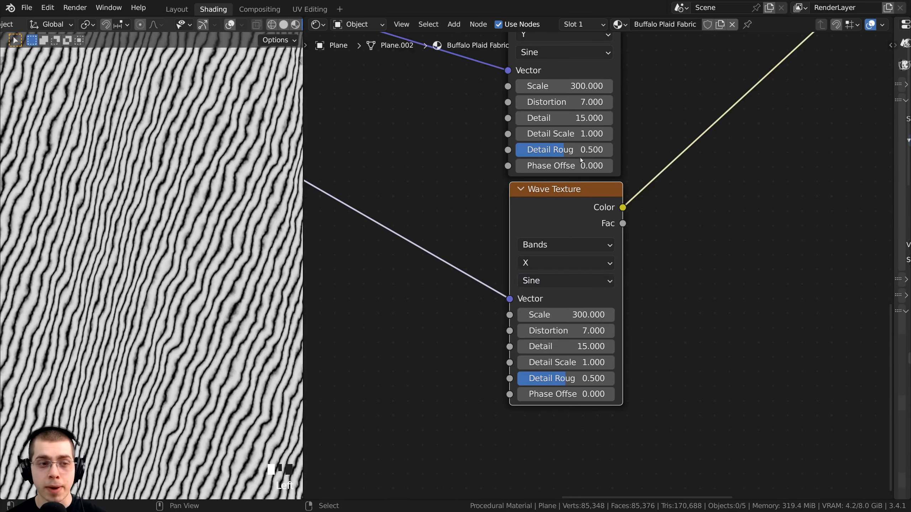
# Step: Preview the Y-direction and X-direction Wave Textures alternately to compare their thread patterns
pyautogui.scroll(-2, 516, 191)
pyautogui.keyDown('ctrl'); pyautogui.keyDown('shift'); pyautogui.click(571, 66); pyautogui.keyUp('shift'); pyautogui.keyUp('ctrl')
pyautogui.keyDown('ctrl'); pyautogui.keyDown('shift'); pyautogui.click(565, 209); pyautogui.keyUp('shift'); pyautogui.keyUp('ctrl')
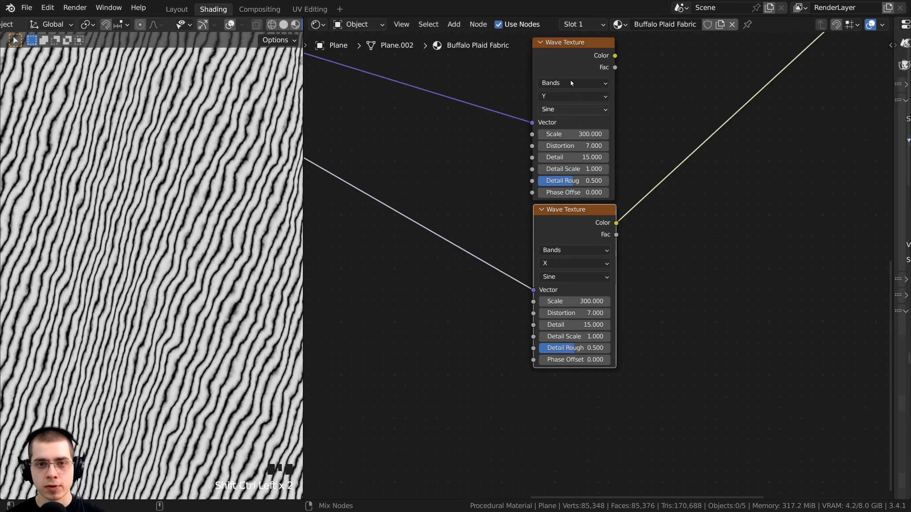
pyautogui.keyDown('ctrl'); pyautogui.keyDown('shift'); pyautogui.click(568, 44); pyautogui.keyUp('shift'); pyautogui.keyUp('ctrl')
pyautogui.keyDown('ctrl'); pyautogui.keyDown('shift'); pyautogui.click(591, 212); pyautogui.keyUp('shift'); pyautogui.keyUp('ctrl')
# Step: Insert a ColorRamp on the output link of the X-direction Wave Texture
pyautogui.scroll(-2, 549, 300)
pyautogui.moveTo(312, 173); pyautogui.dragTo(291, 201, button='middle')
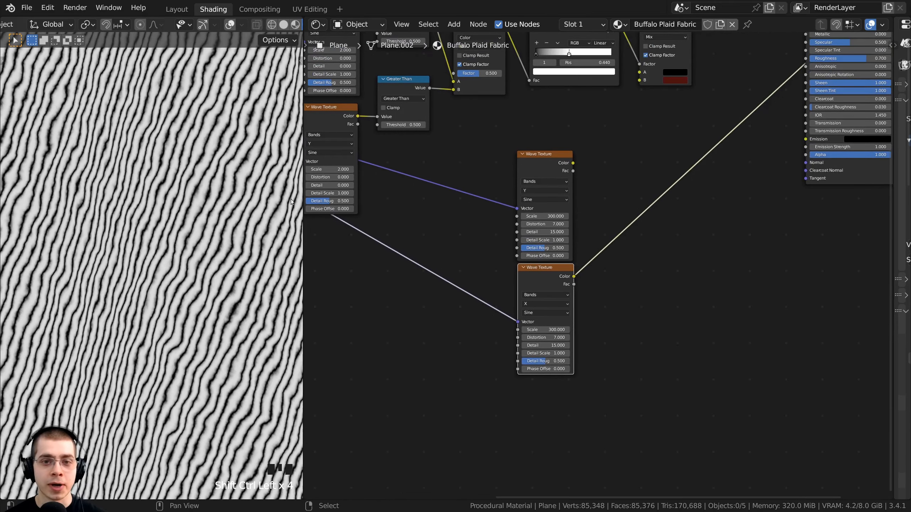
pyautogui.scroll(2, 536, 206)
pyautogui.scroll(1, 556, 178)
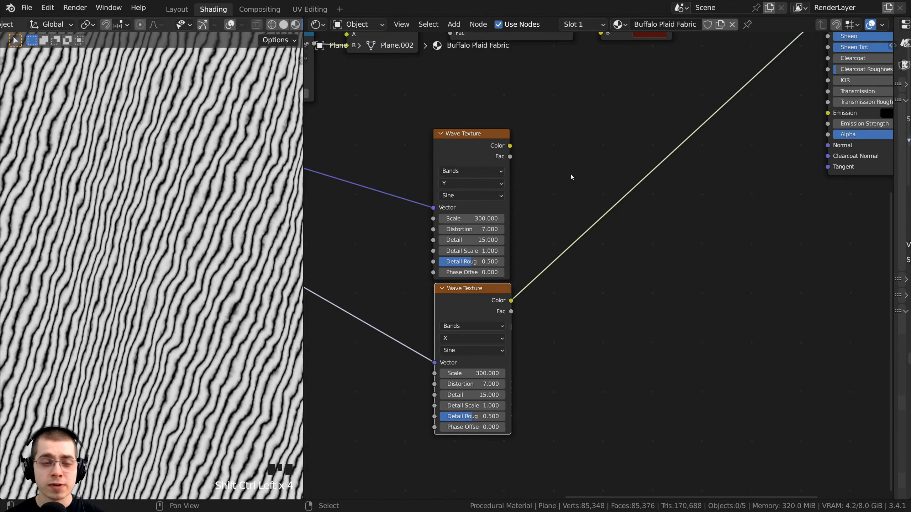
pyautogui.moveTo(566, 211); pyautogui.dragTo(565, 212, button='middle')
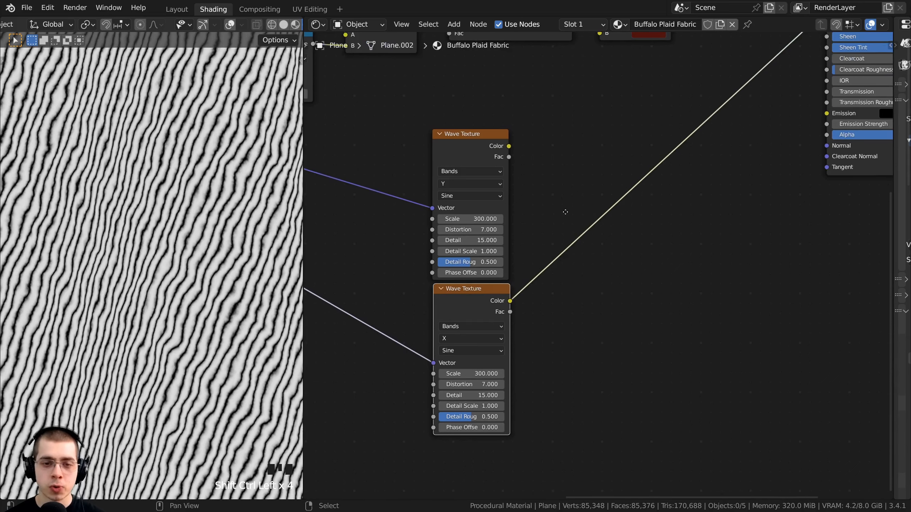
pyautogui.hotkey('shift', 'a')
pyautogui.click(562, 188)
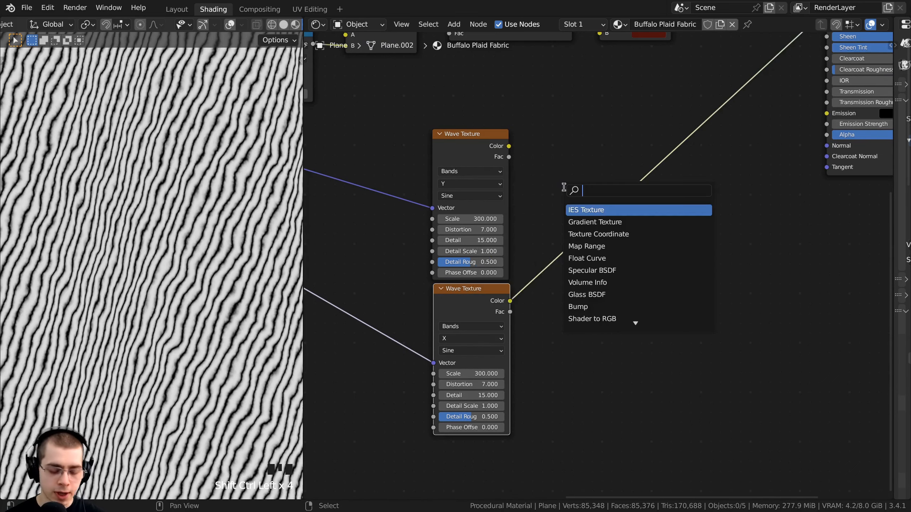
pyautogui.write('cal')
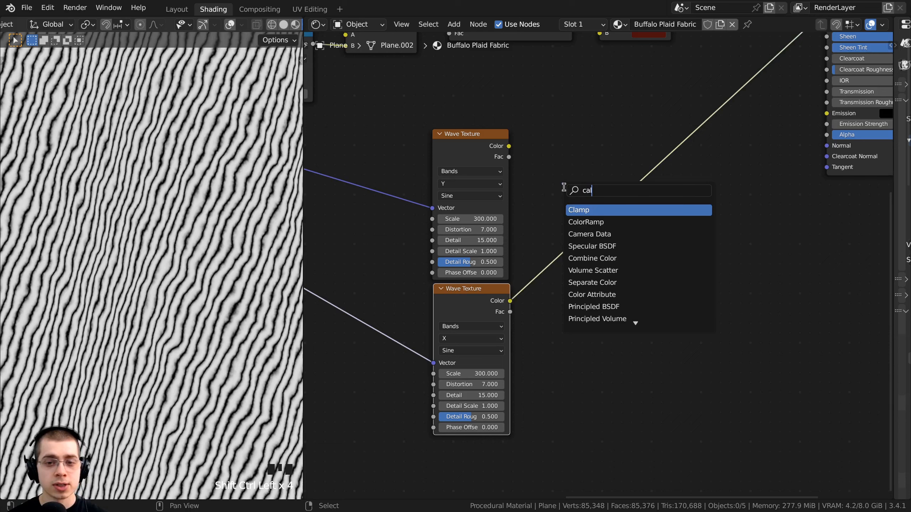
pyautogui.click(584, 222)
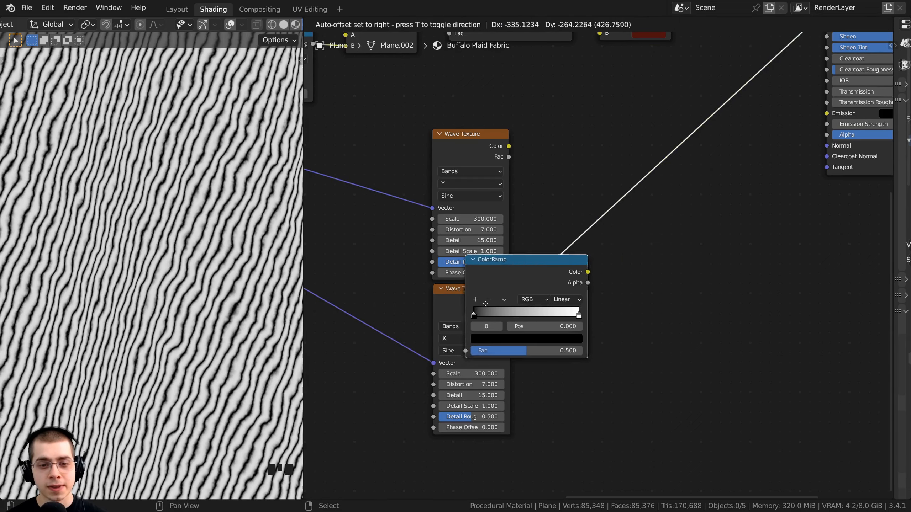
pyautogui.click(566, 302)
# Step: Move the ColorRamp's black stop to position 0.394
pyautogui.scroll(2, 553, 304)
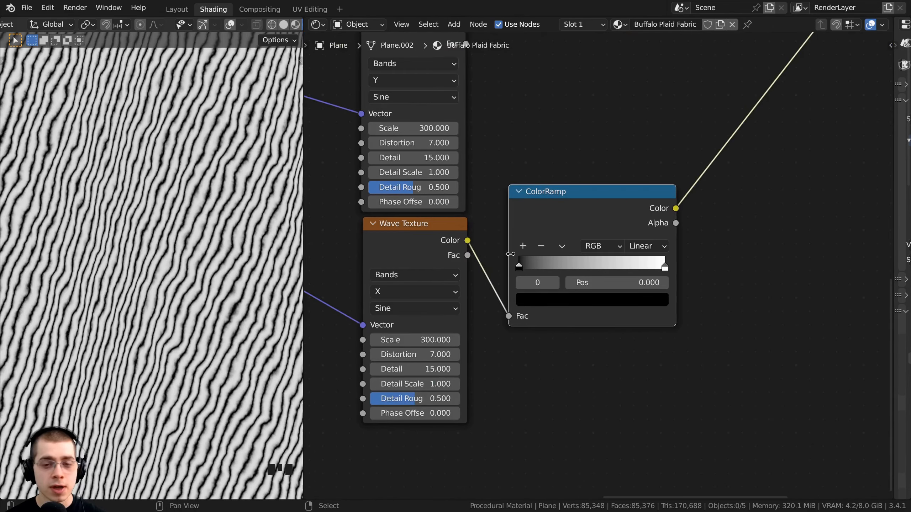
pyautogui.moveTo(521, 268); pyautogui.dragTo(572, 271)
pyautogui.scroll(2, 575, 278)
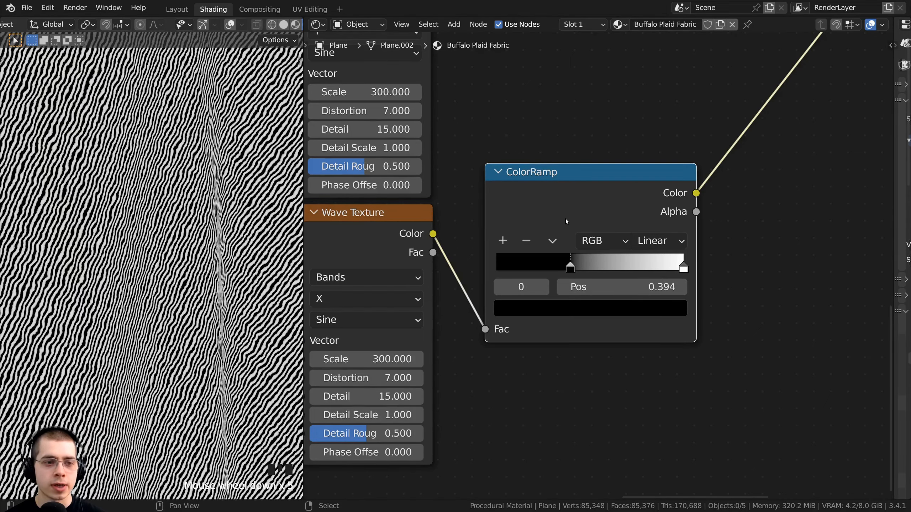
# Step: Duplicate the ColorRamp beside the Y-direction Wave Texture and connect that texture's Color output to the copy's Fac input
pyautogui.scroll(-5, 572, 226)
pyautogui.moveTo(572, 226); pyautogui.dragTo(578, 284, button='middle')
pyautogui.scroll(-3, 579, 284)
pyautogui.moveTo(579, 284); pyautogui.dragTo(593, 328, button='middle')
pyautogui.scroll(1, 594, 318)
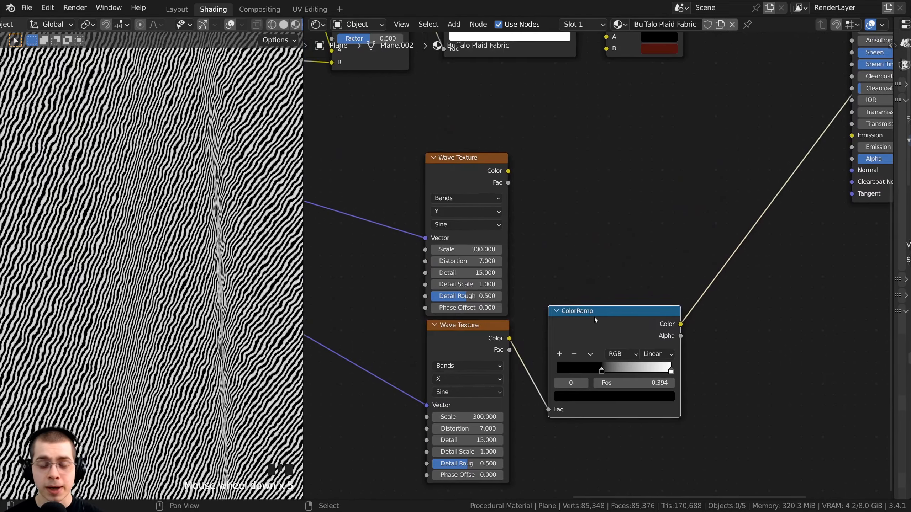
pyautogui.hotkey('shift', 'd')
pyautogui.click(596, 164)
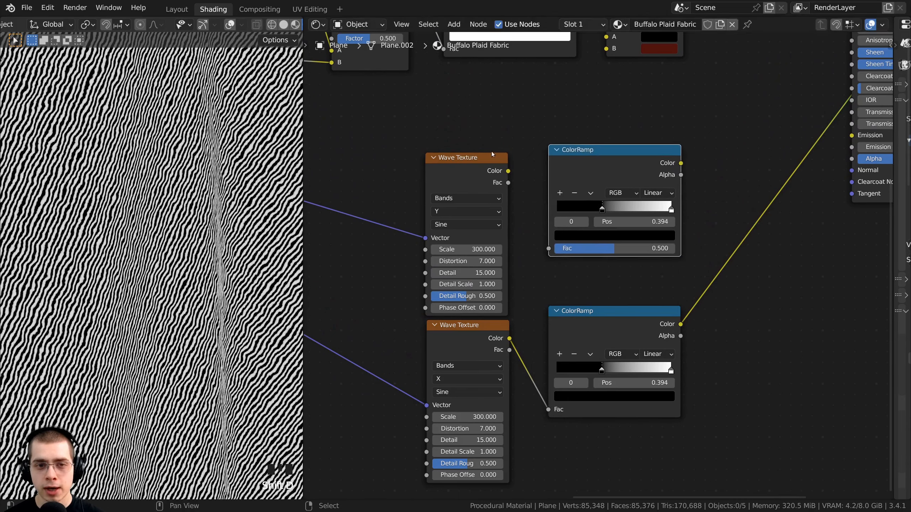
pyautogui.moveTo(508, 171); pyautogui.dragTo(550, 250)
# Step: Move the copied ColorRamp closer to its Wave Texture and preview the two ColorRamps alternately on the fabric
pyautogui.moveTo(603, 180); pyautogui.dragTo(594, 198)
pyautogui.keyDown('ctrl'); pyautogui.keyDown('shift'); pyautogui.click(593, 198); pyautogui.keyUp('shift'); pyautogui.keyUp('ctrl')
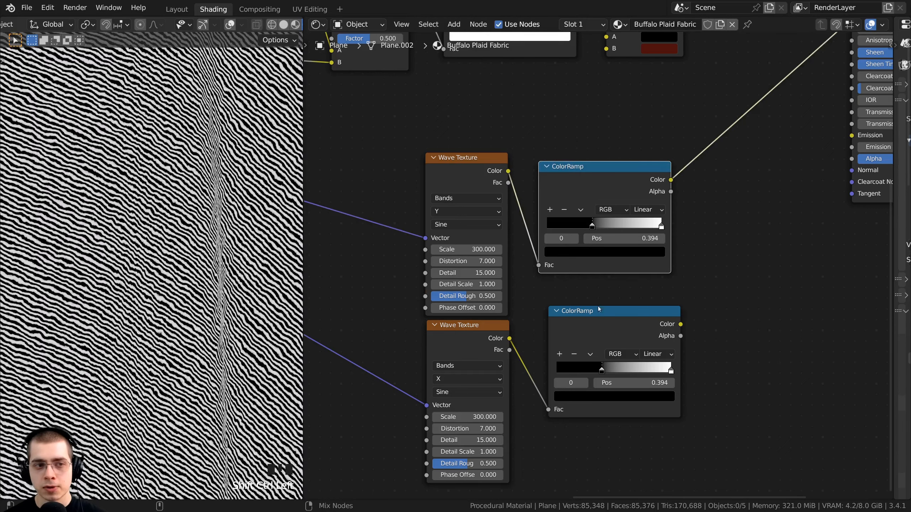
pyautogui.keyDown('ctrl'); pyautogui.keyDown('shift'); pyautogui.click(599, 313); pyautogui.keyUp('shift'); pyautogui.keyUp('ctrl')
pyautogui.keyDown('ctrl'); pyautogui.keyDown('shift'); pyautogui.click(594, 210); pyautogui.keyUp('shift'); pyautogui.keyUp('ctrl')
# Step: Duplicate the Mix node that holds black and dark red, and place the copy beside the two new ColorRamps
pyautogui.keyDown('ctrl'); pyautogui.hscroll(5, 594, 226); pyautogui.keyUp('ctrl')
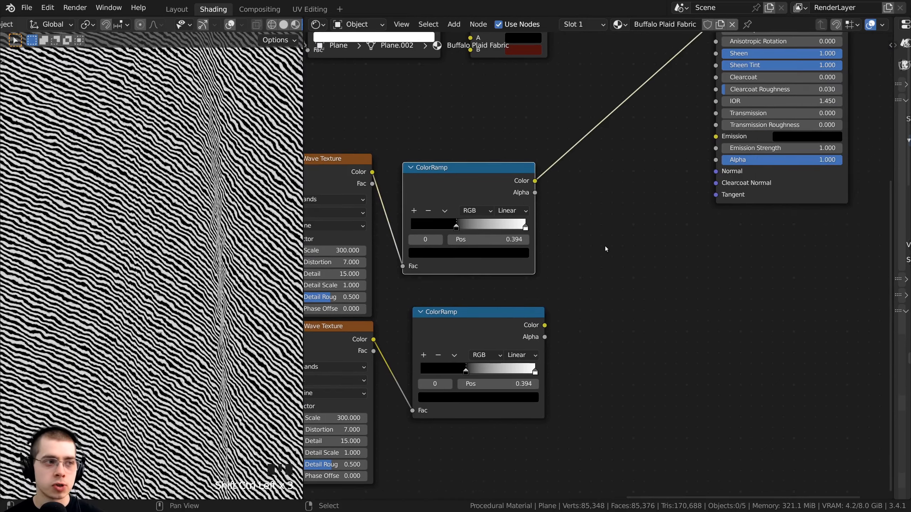
pyautogui.scroll(-4, 605, 245)
pyautogui.moveTo(580, 162); pyautogui.dragTo(568, 266, button='middle')
pyautogui.rightClick(502, 143)
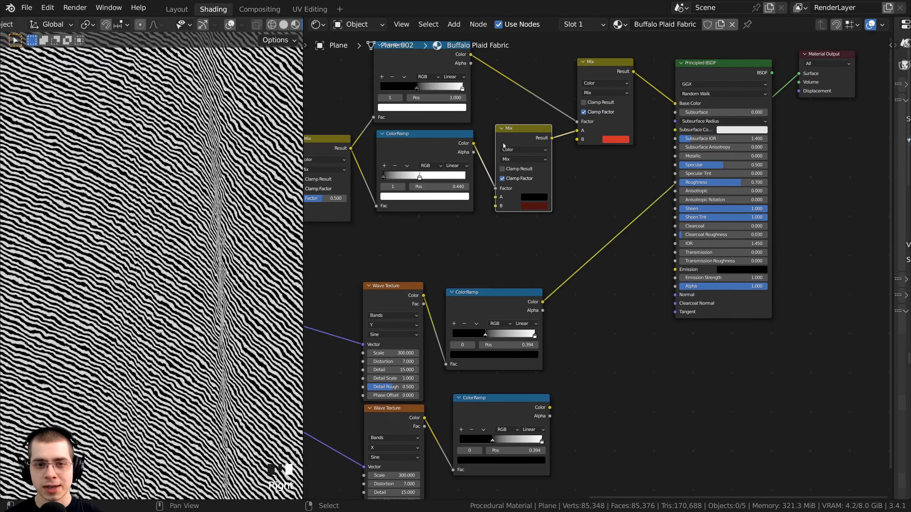
pyautogui.scroll(2, 513, 133)
pyautogui.moveTo(522, 129); pyautogui.dragTo(519, 67, button='middle')
pyautogui.hotkey('shift', 'd')
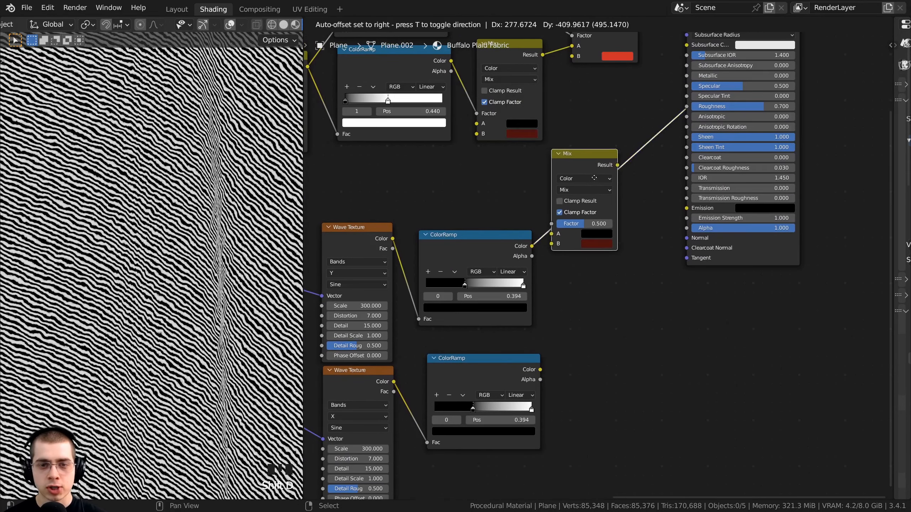
pyautogui.click(615, 282)
pyautogui.moveTo(554, 266); pyautogui.dragTo(563, 201, button='middle')
pyautogui.scroll(3, 563, 201)
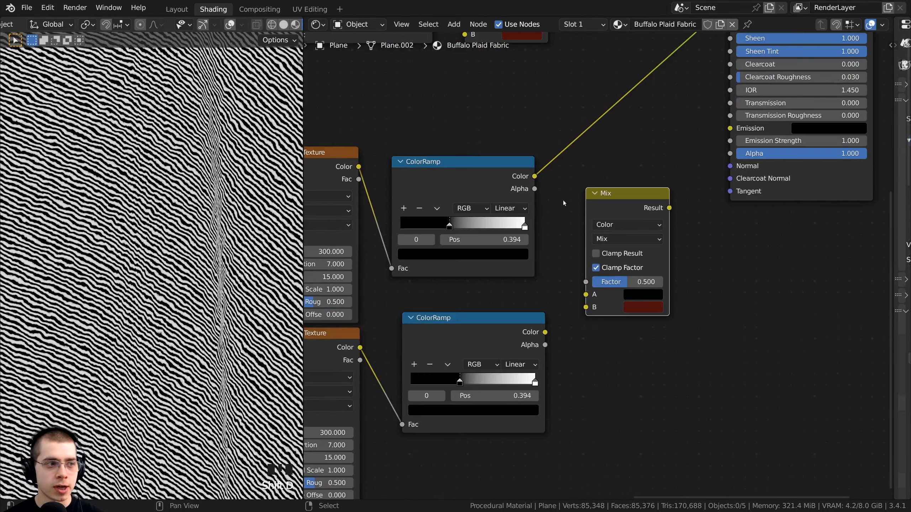
# Step: Connect the Y-direction ColorRamp to the copied Mix node's A input and the X-direction one to B, and preview the mix
pyautogui.click(462, 168)
pyautogui.moveTo(535, 176); pyautogui.dragTo(584, 298)
pyautogui.moveTo(506, 321); pyautogui.dragTo(582, 307)
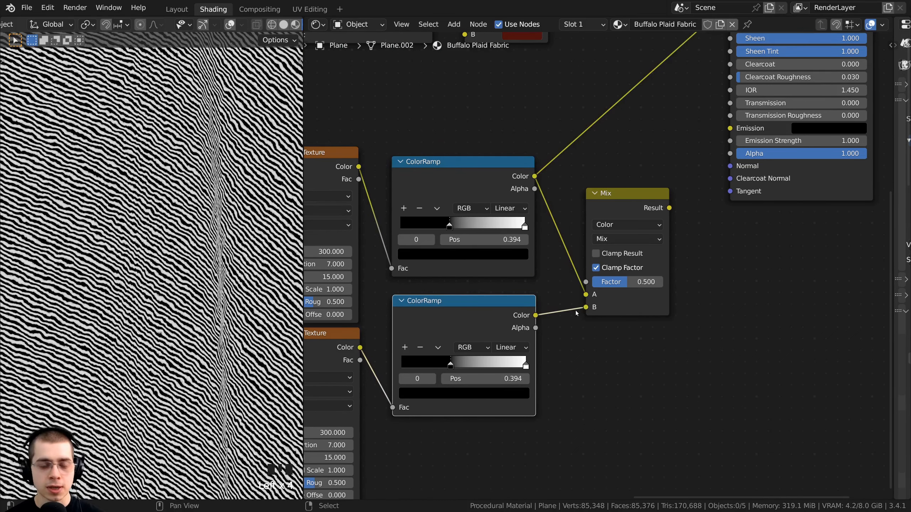
pyautogui.scroll(1, 575, 311)
pyautogui.moveTo(659, 209); pyautogui.dragTo(648, 198)
pyautogui.scroll(6, 222, 208)
pyautogui.scroll(1, 606, 271)
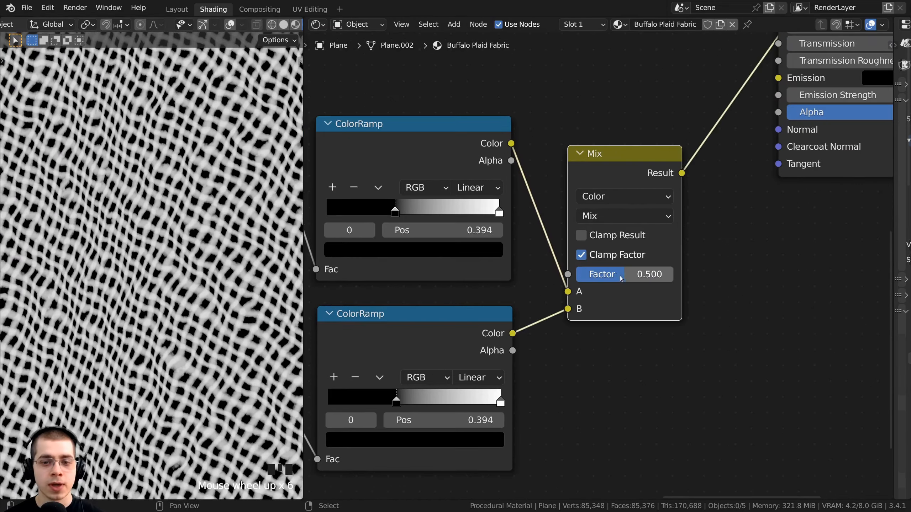
# Step: Examine the combined thread pattern on the fabric both close up and from a distance
pyautogui.moveTo(624, 274)
pyautogui.mouseDown()
pyautogui.moveTo(653, 274)
pyautogui.moveTo(578, 274)
pyautogui.moveTo(628, 267)
pyautogui.mouseUp()
pyautogui.scroll(5, 175, 162)
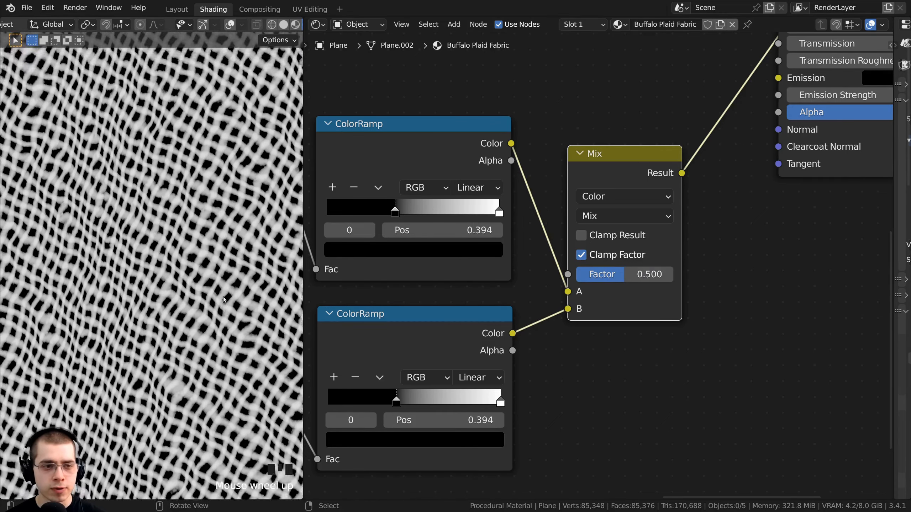
pyautogui.keyDown('shift'); pyautogui.moveTo(170, 203); pyautogui.dragTo(162, 152, button='middle'); pyautogui.keyUp('shift')
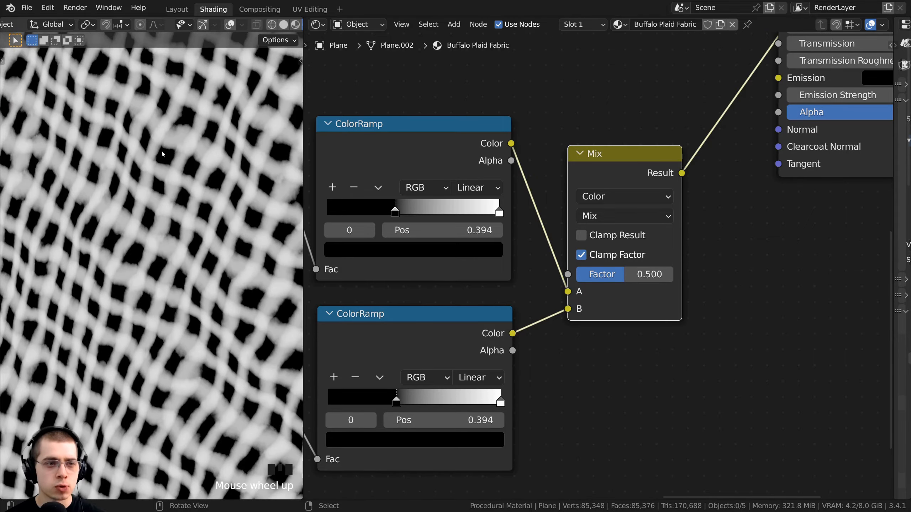
pyautogui.scroll(-13, 163, 152)
pyautogui.scroll(-6, 138, 249)
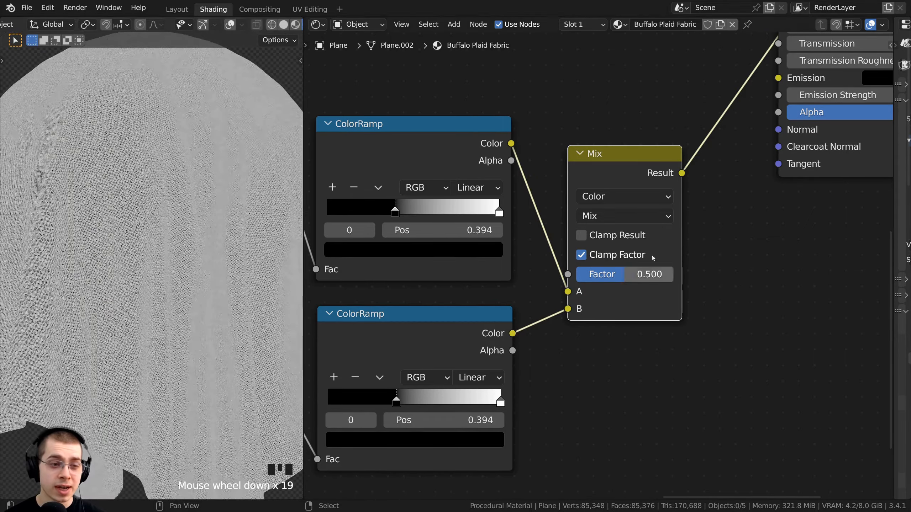
# Step: Connect the thread Mix node's Result to the Normal input of the Principled BSDF
pyautogui.scroll(-2, 592, 271)
pyautogui.moveTo(619, 199); pyautogui.dragTo(525, 247, button='middle')
pyautogui.press('a')
pyautogui.click(533, 258)
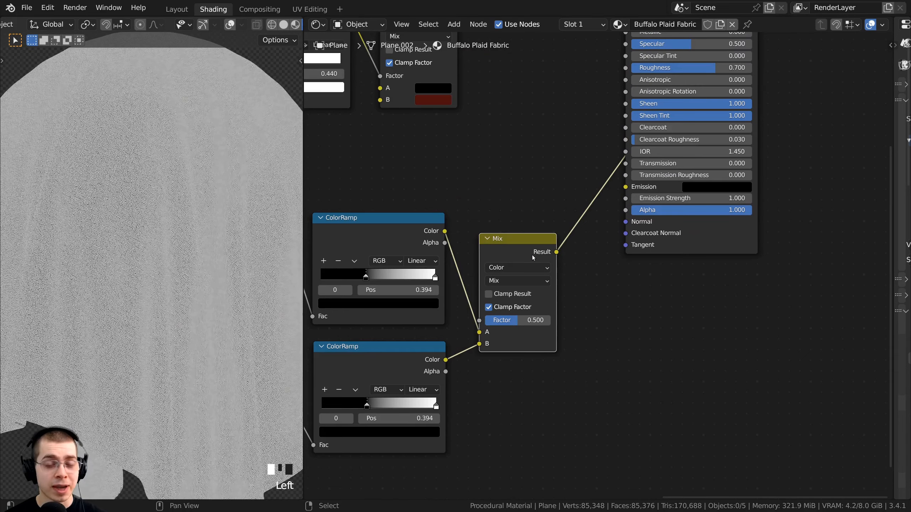
pyautogui.scroll(1, 543, 287)
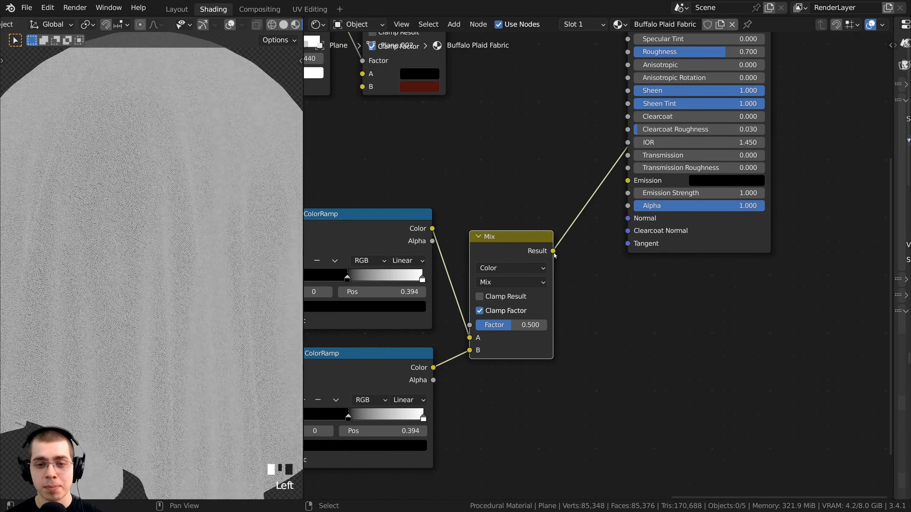
pyautogui.moveTo(554, 251); pyautogui.dragTo(628, 221)
# Step: Route the Principled BSDF back to the Material Output, move it closer to that node and inspect the fabric's surface
pyautogui.scroll(-2, 614, 105)
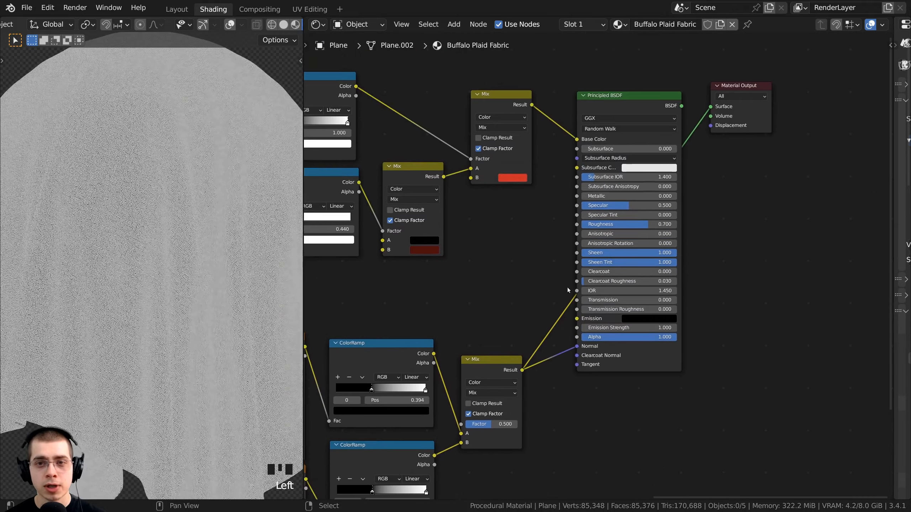
pyautogui.keyDown('ctrl'); pyautogui.keyDown('shift'); pyautogui.click(614, 106); pyautogui.keyUp('shift'); pyautogui.keyUp('ctrl')
pyautogui.moveTo(615, 105); pyautogui.dragTo(635, 98)
pyautogui.scroll(8, 234, 286)
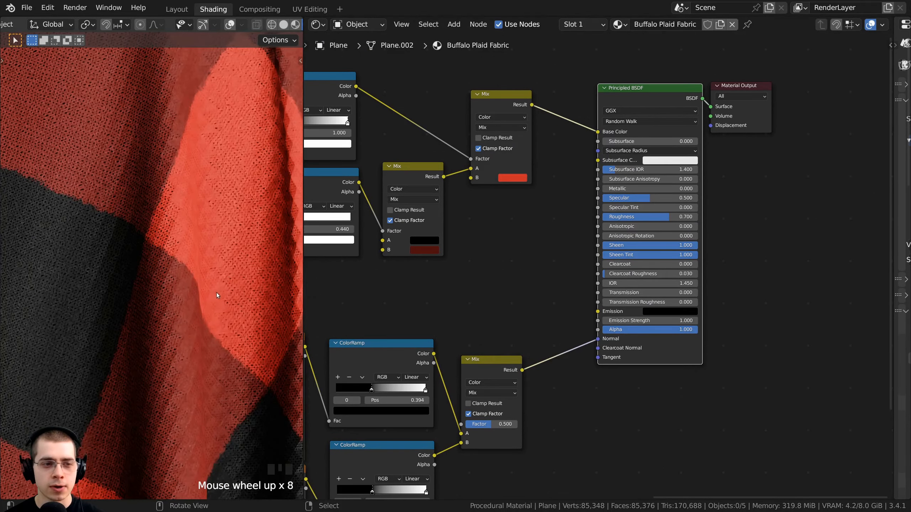
pyautogui.scroll(5, 217, 293)
# Step: Insert a Bump node between the thread Mix and the Principled BSDF, with the Mix Result feeding its Height input
pyautogui.moveTo(582, 325); pyautogui.dragTo(577, 248, button='middle')
pyautogui.scroll(2, 594, 274)
pyautogui.scroll(4, 575, 219)
pyautogui.scroll(2, 616, 262)
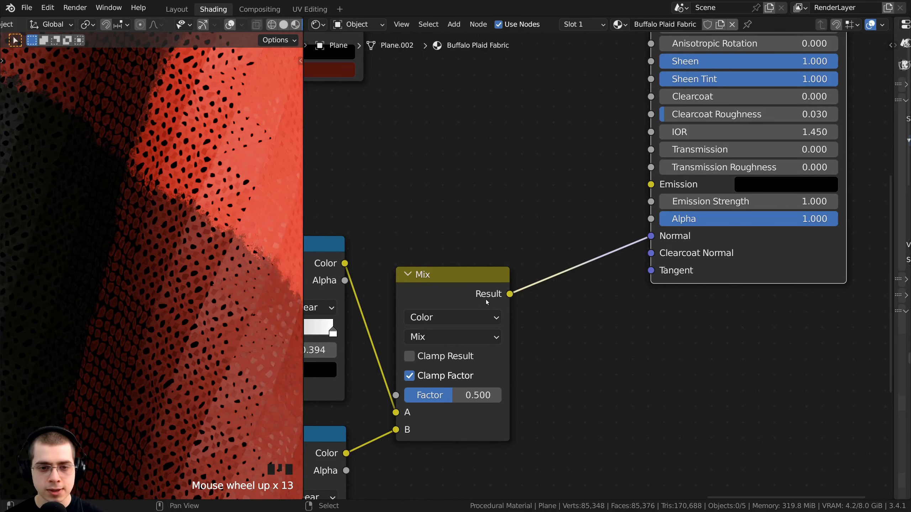
pyautogui.scroll(2, 490, 305)
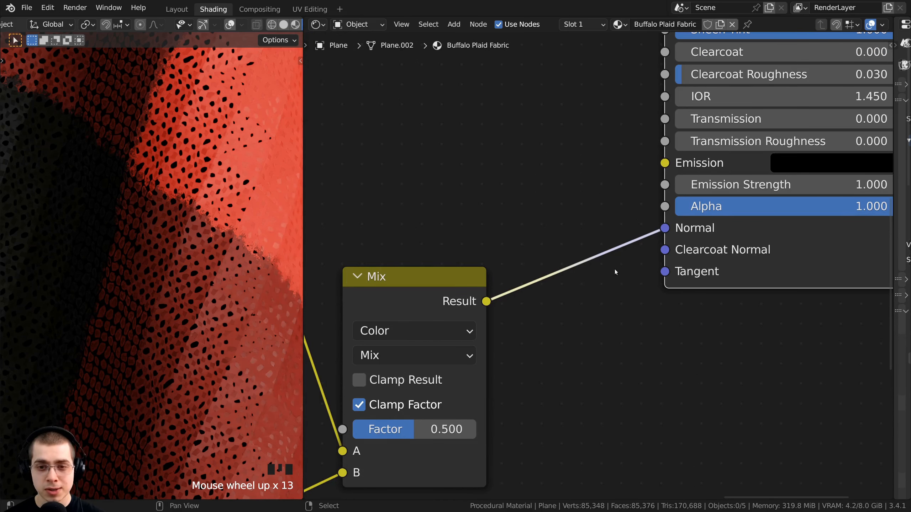
pyautogui.scroll(-1, 566, 274)
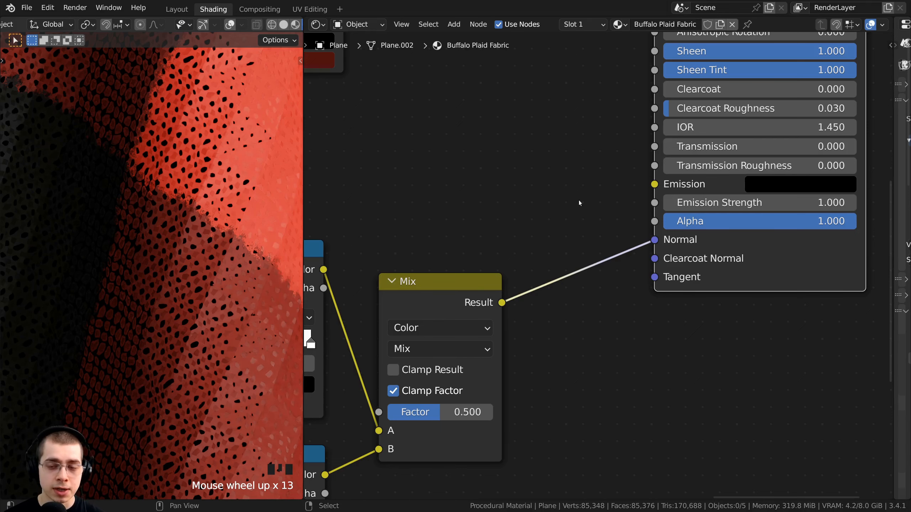
pyautogui.hotkey('shift', 'a')
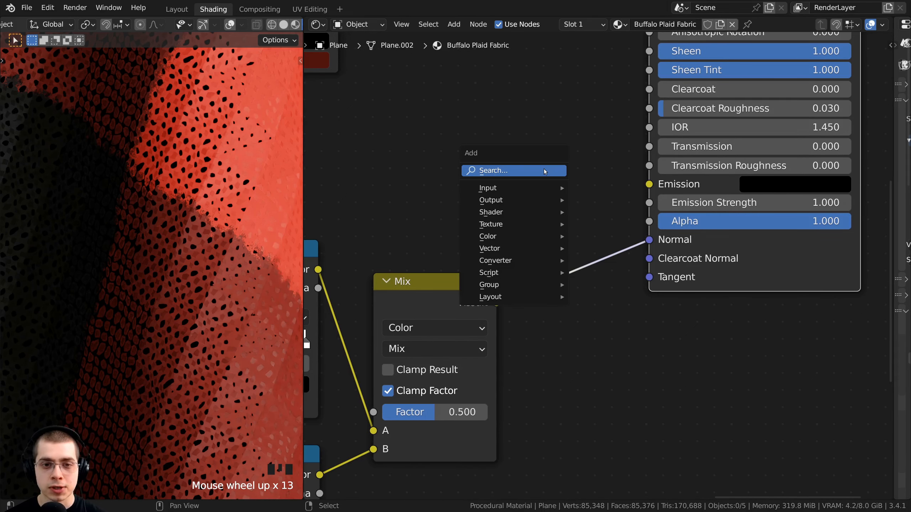
pyautogui.click(543, 169)
pyautogui.write('bum')
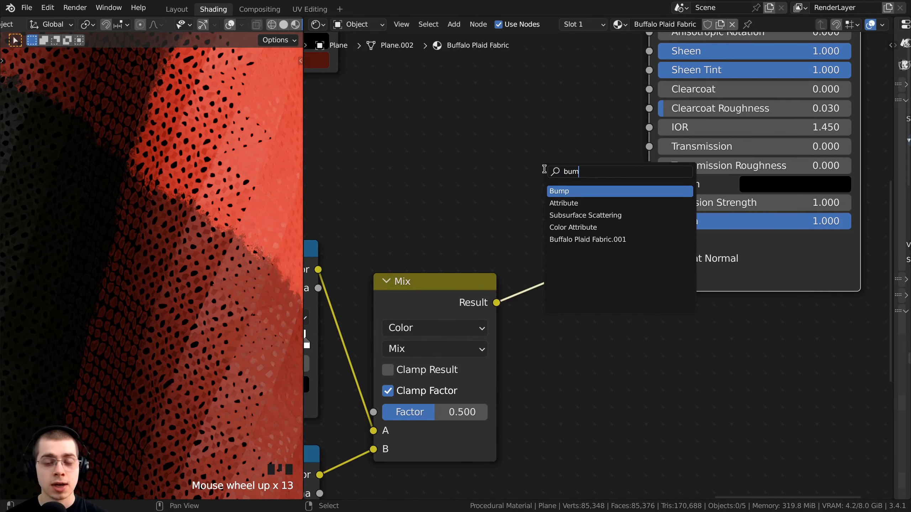
pyautogui.press('Return')
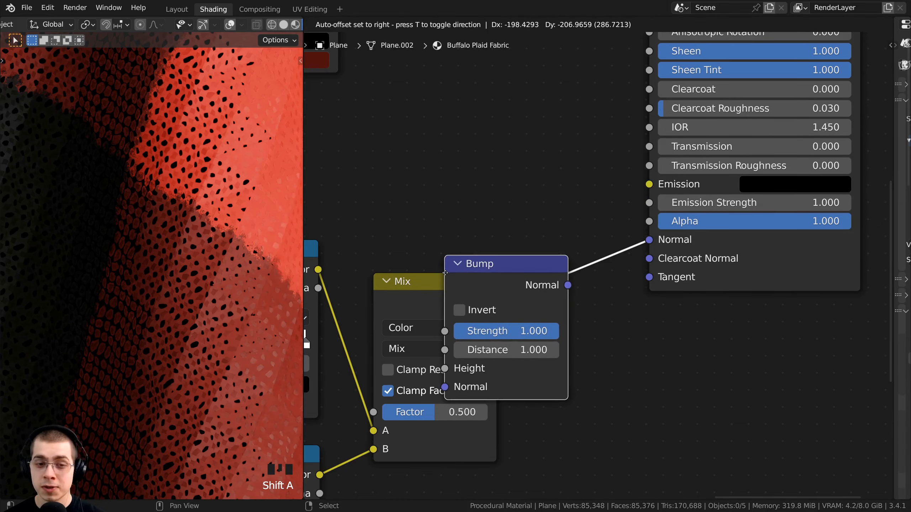
pyautogui.click(561, 226)
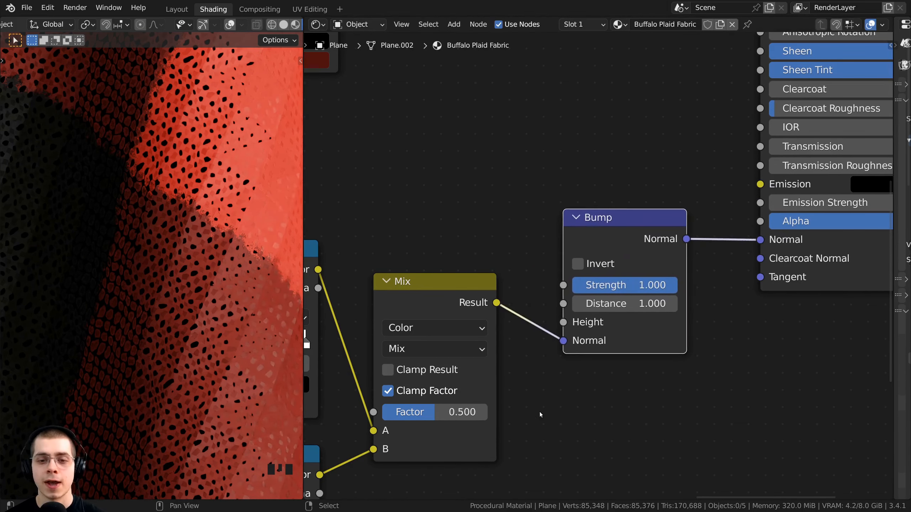
pyautogui.moveTo(562, 341); pyautogui.dragTo(563, 322)
# Step: Inspect the thread bump on the fabric up close and set the Bump node's Strength to 0.3
pyautogui.scroll(-6, 133, 352)
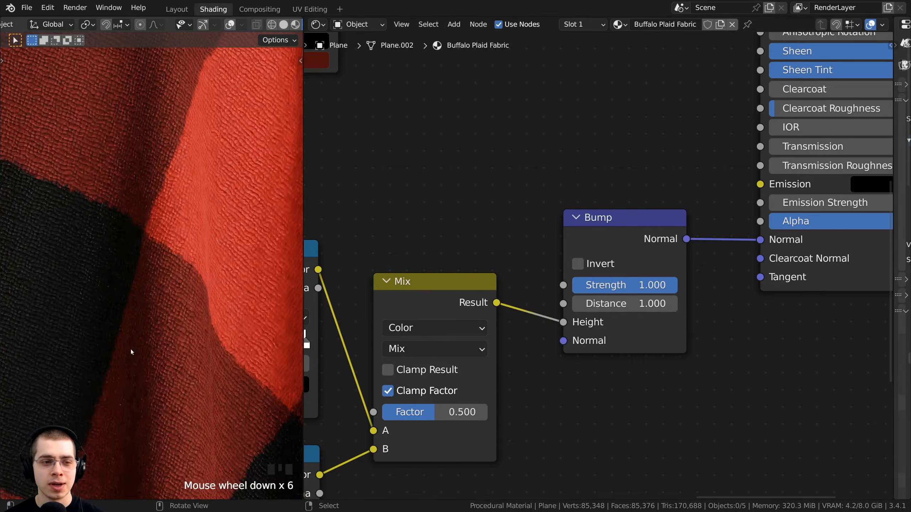
pyautogui.scroll(8, 178, 239)
pyautogui.keyDown('shift'); pyautogui.moveTo(158, 253); pyautogui.dragTo(118, 344, button='middle'); pyautogui.keyUp('shift')
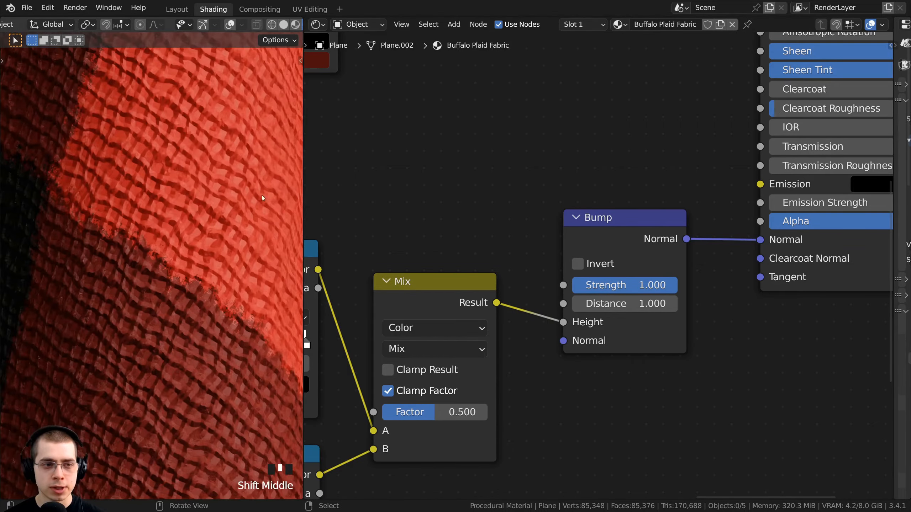
pyautogui.moveTo(588, 243); pyautogui.dragTo(551, 226, button='middle')
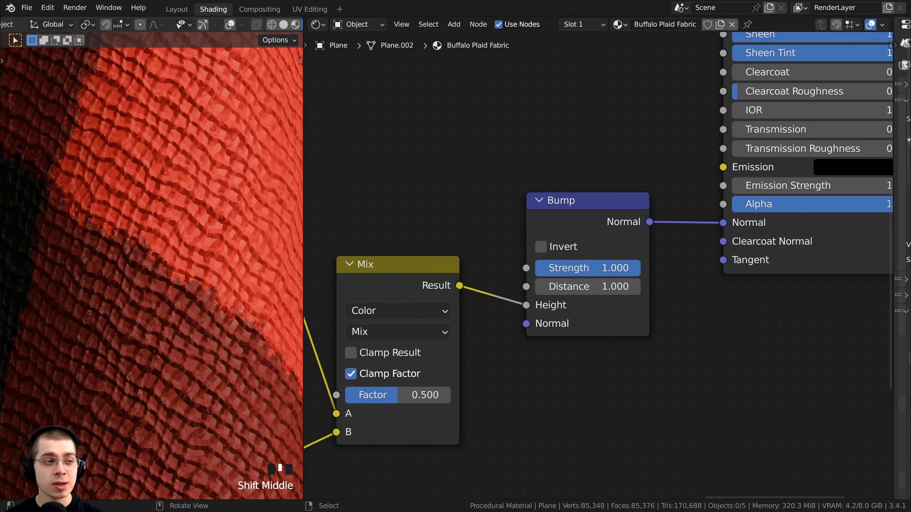
pyautogui.click(595, 269)
pyautogui.write('.3')
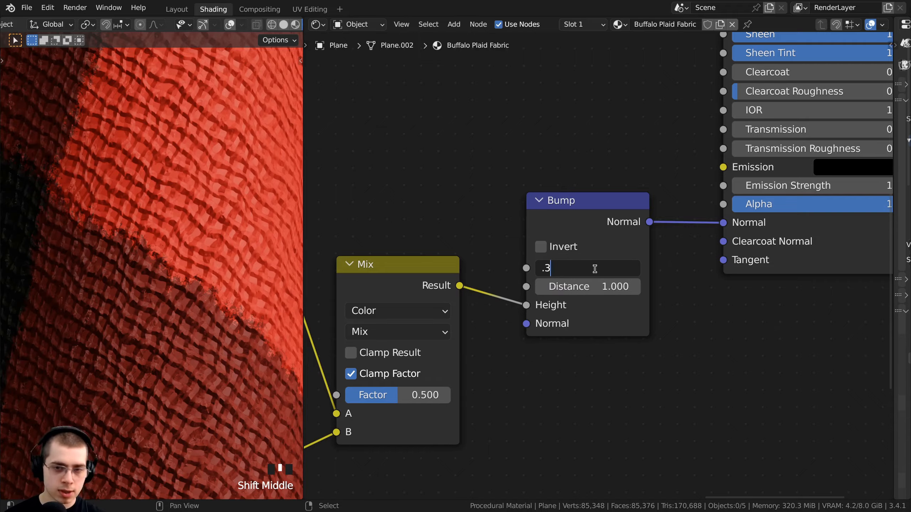
pyautogui.click(492, 233)
pyautogui.scroll(-7, 147, 248)
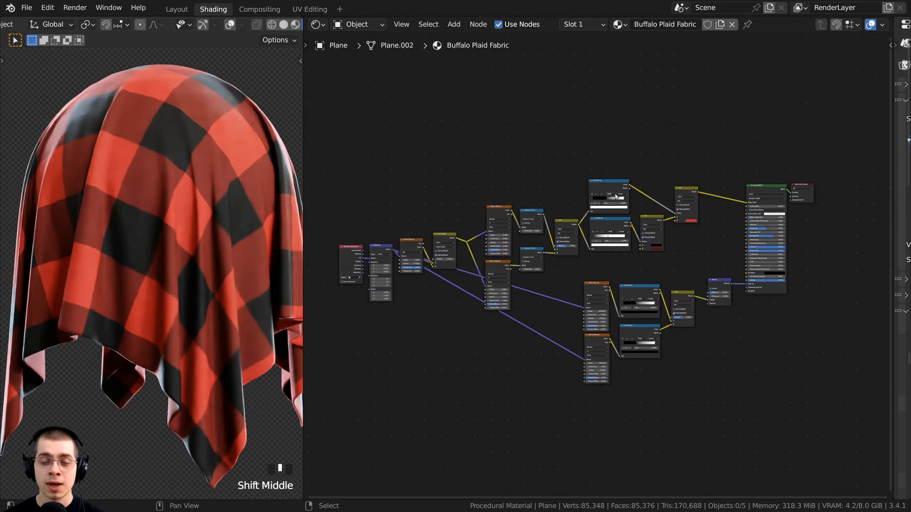
# Step: Combine all nodes except the Material Output into a single node group
pyautogui.press('a')
pyautogui.press('a')
pyautogui.scroll(-2, 220, 265)
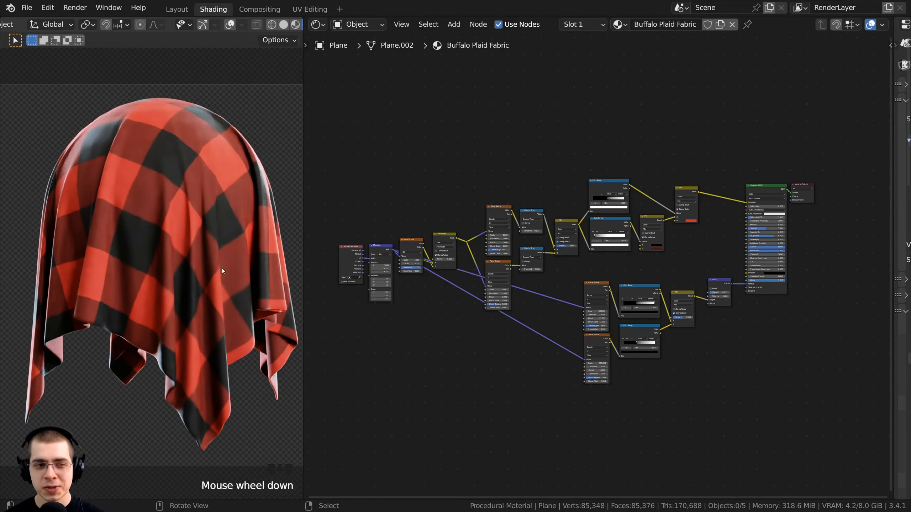
pyautogui.press('a')
pyautogui.press('a')
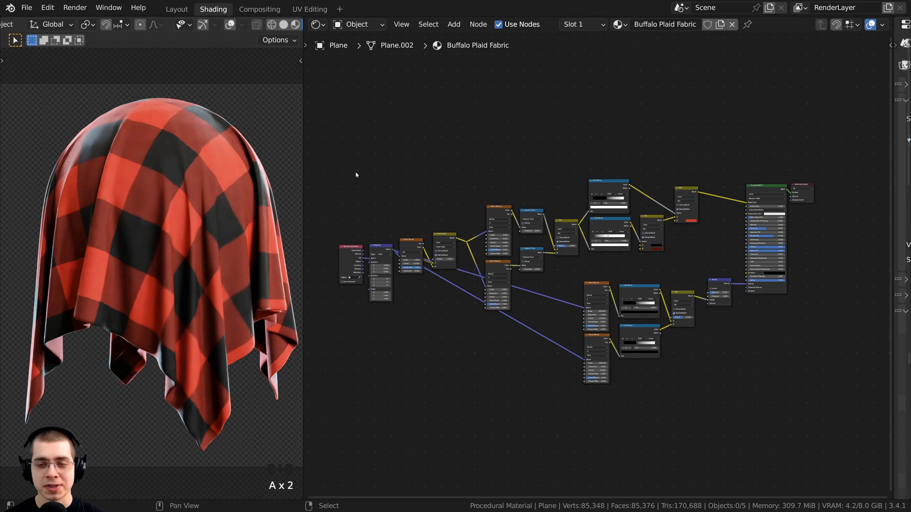
pyautogui.moveTo(323, 122); pyautogui.dragTo(774, 387)
pyautogui.keyDown('ctrl'); pyautogui.scroll(-2, 785, 225); pyautogui.keyUp('ctrl')
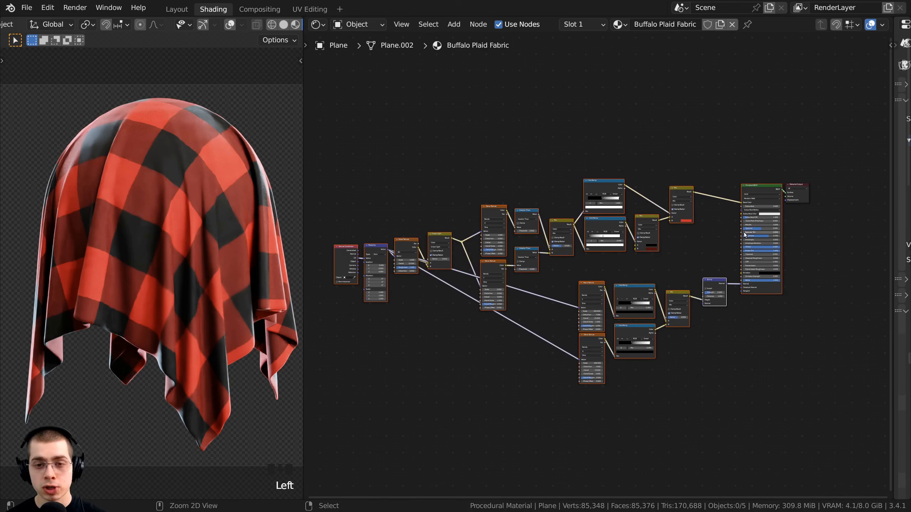
pyautogui.hotkey('ctrl', 'g')
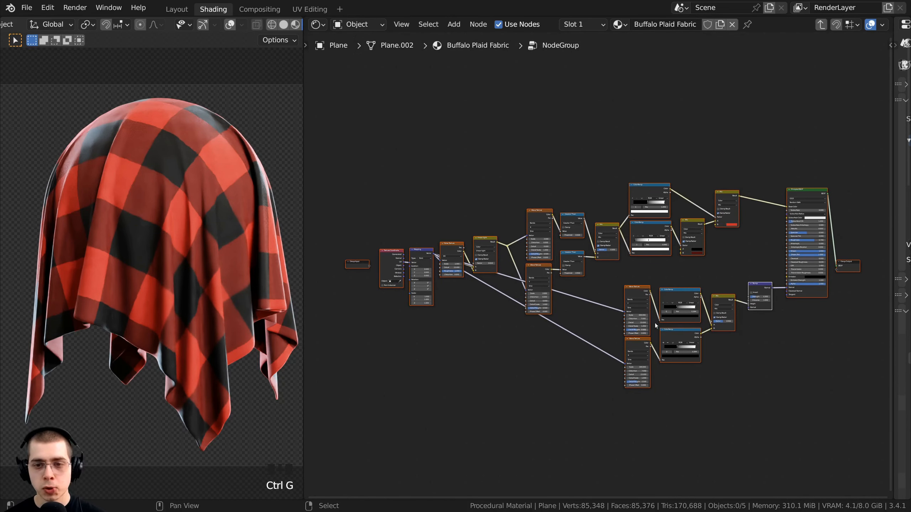
pyautogui.keyDown('ctrl'); pyautogui.scroll(-5, 656, 326); pyautogui.keyUp('ctrl')
pyautogui.scroll(2, 664, 318)
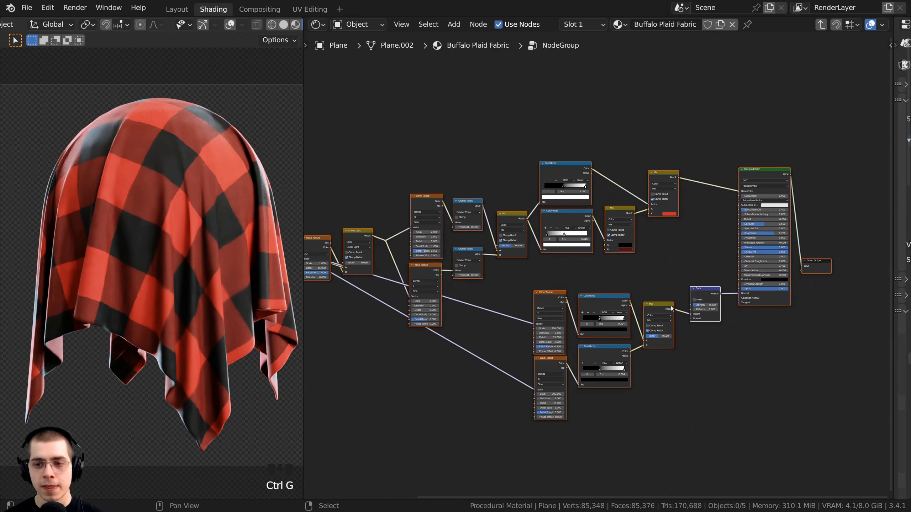
# Step: Leave the node group, move the group node next to the Material Output and widen it
pyautogui.press('Tab')
pyautogui.scroll(2, 362, 346)
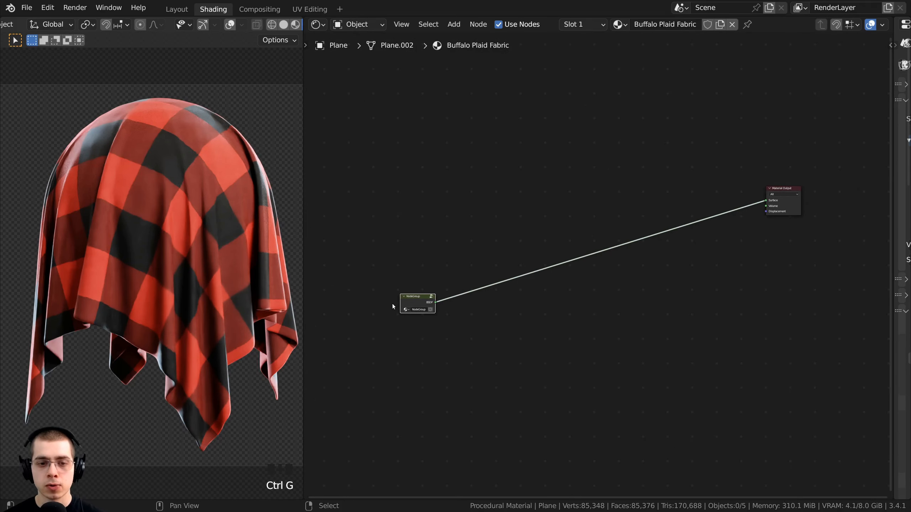
pyautogui.press('g')
pyautogui.click(757, 181)
pyautogui.scroll(6, 618, 223)
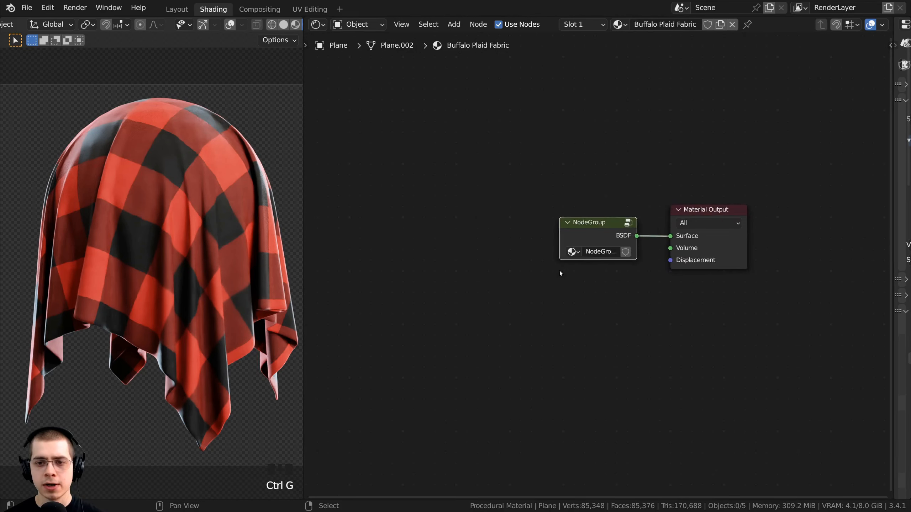
pyautogui.moveTo(545, 226); pyautogui.dragTo(471, 227)
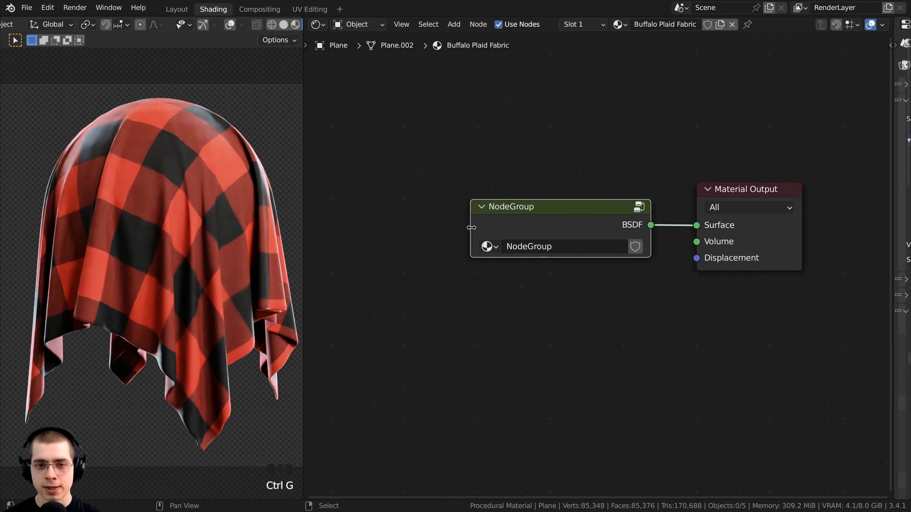
# Step: Copy the material's name and rename the node group to "Buffalo Plaid Fabric"
pyautogui.doubleClick(648, 24)
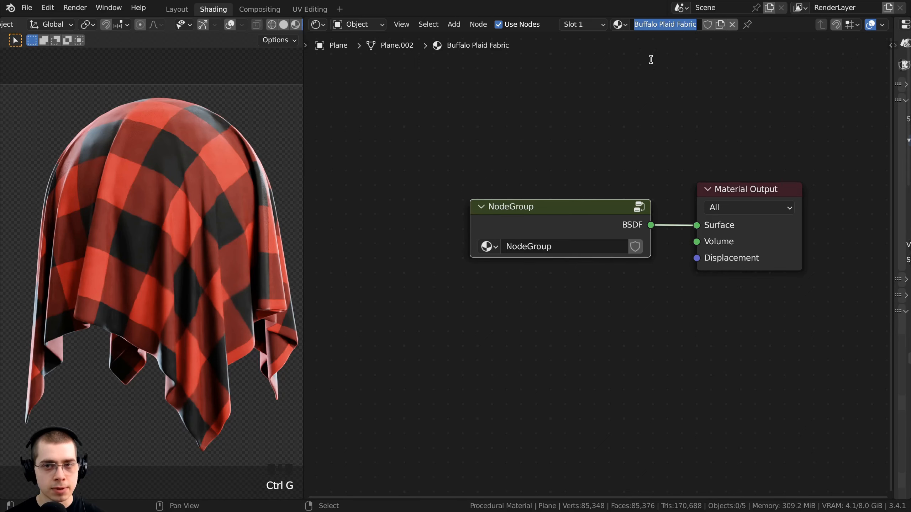
pyautogui.moveTo(693, 25); pyautogui.dragTo(599, 32)
pyautogui.hotkey('ctrl', 'c')
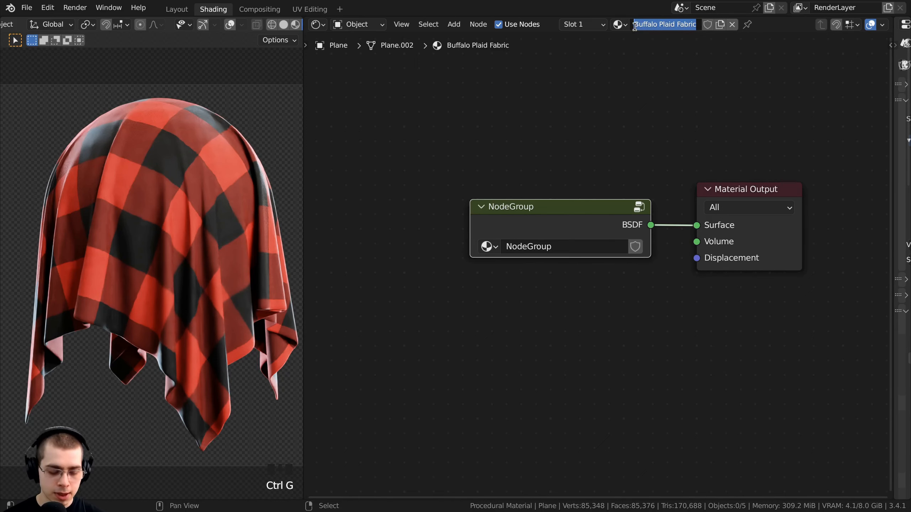
pyautogui.press('Return')
pyautogui.doubleClick(498, 245)
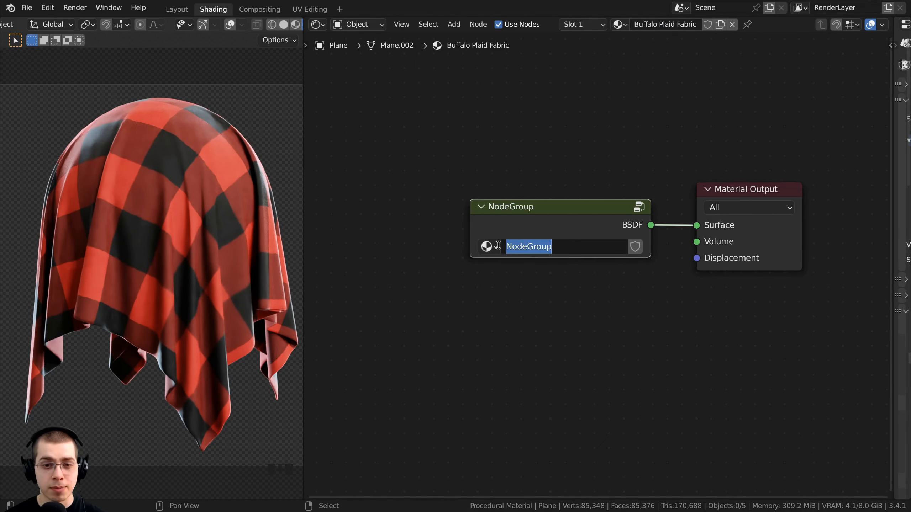
pyautogui.hotkey('ctrl', 'v')
pyautogui.moveTo(583, 247); pyautogui.dragTo(466, 244)
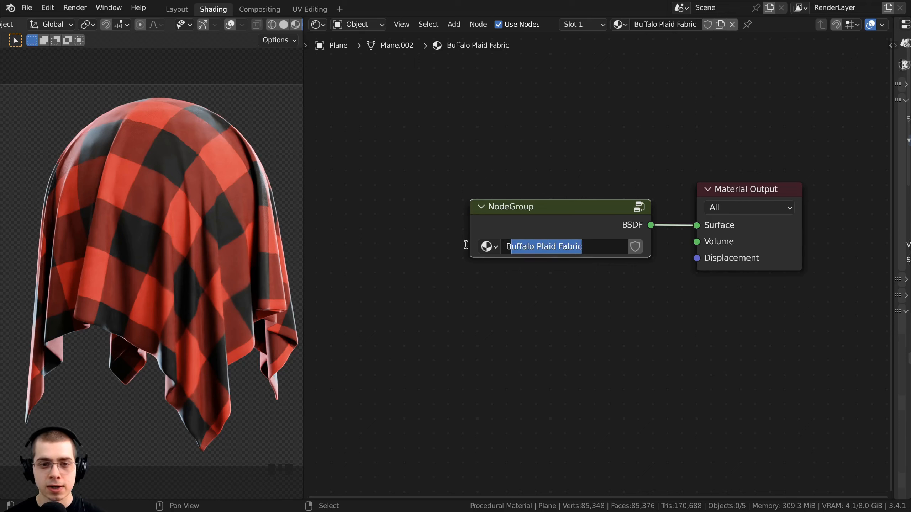
pyautogui.click(496, 217)
pyautogui.moveTo(535, 204); pyautogui.dragTo(563, 215)
pyautogui.scroll(-1, 563, 215)
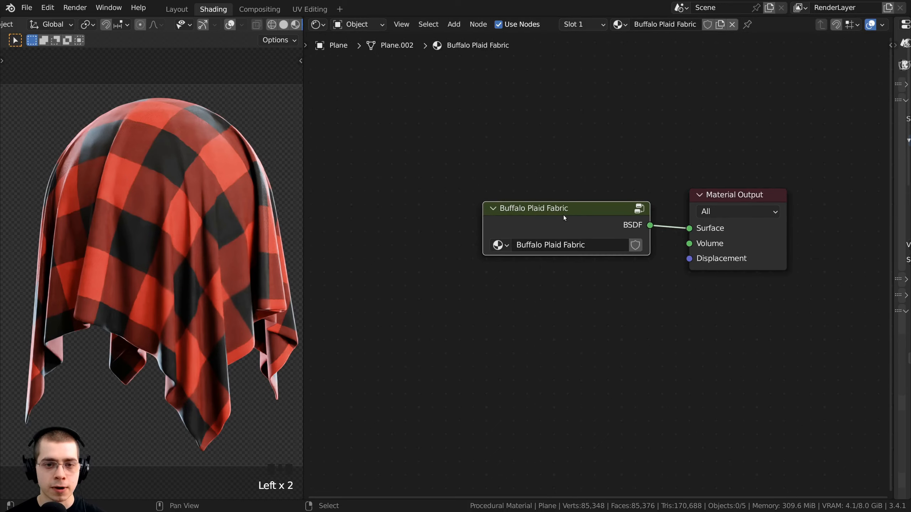
# Step: Open the Buffalo Plaid Fabric group for editing and rename its BSDF output to "Shader"
pyautogui.press('Tab')
pyautogui.scroll(-3, 642, 218)
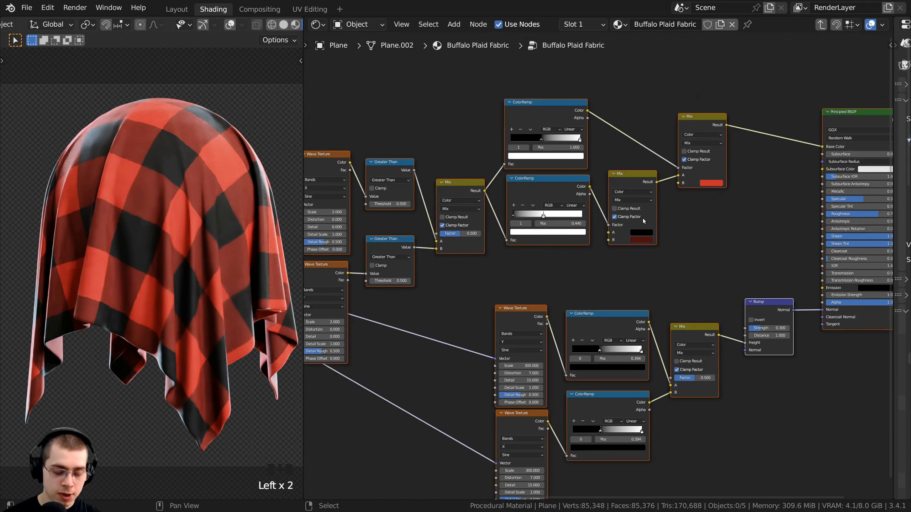
pyautogui.scroll(2, 636, 221)
pyautogui.press('n')
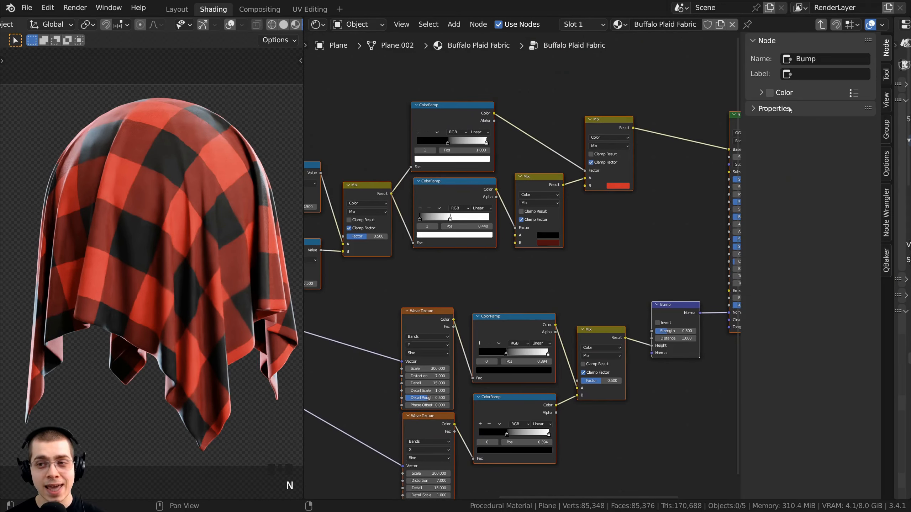
pyautogui.click(885, 130)
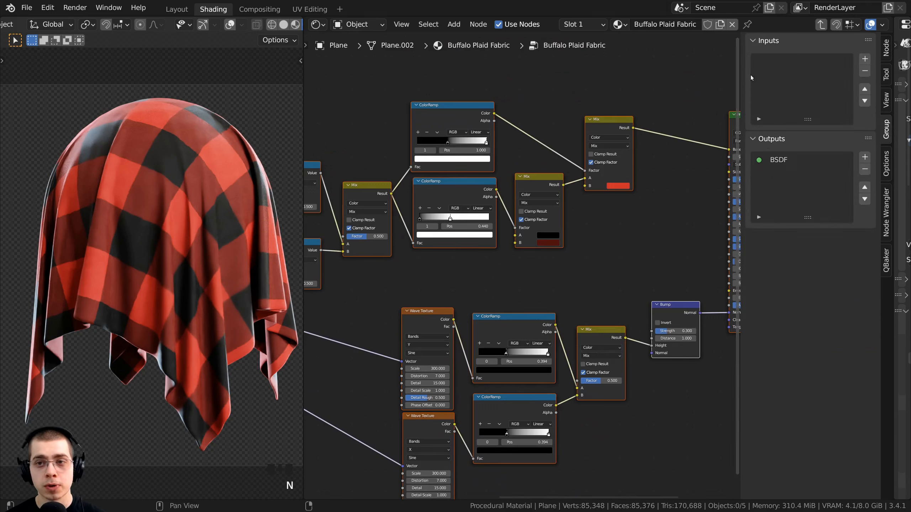
pyautogui.doubleClick(772, 165)
pyautogui.write('Shader')
pyautogui.press('Return')
# Step: Deselect the nodes and move the Group Input node slightly farther away from the Texture Coordinate node
pyautogui.scroll(-2, 574, 244)
pyautogui.moveTo(531, 252); pyautogui.dragTo(685, 233, button='middle')
pyautogui.scroll(-1, 685, 233)
pyautogui.press('a')
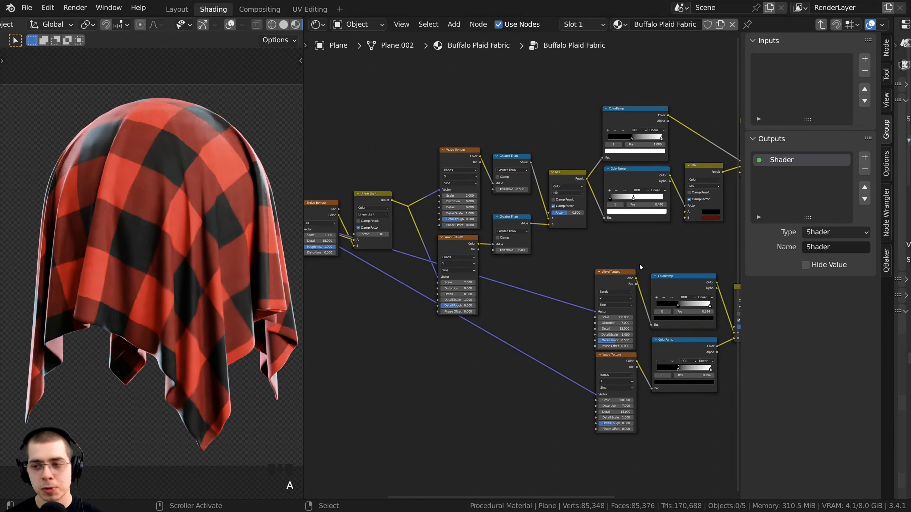
pyautogui.moveTo(359, 280); pyautogui.dragTo(590, 285, button='middle')
pyautogui.scroll(2, 581, 272)
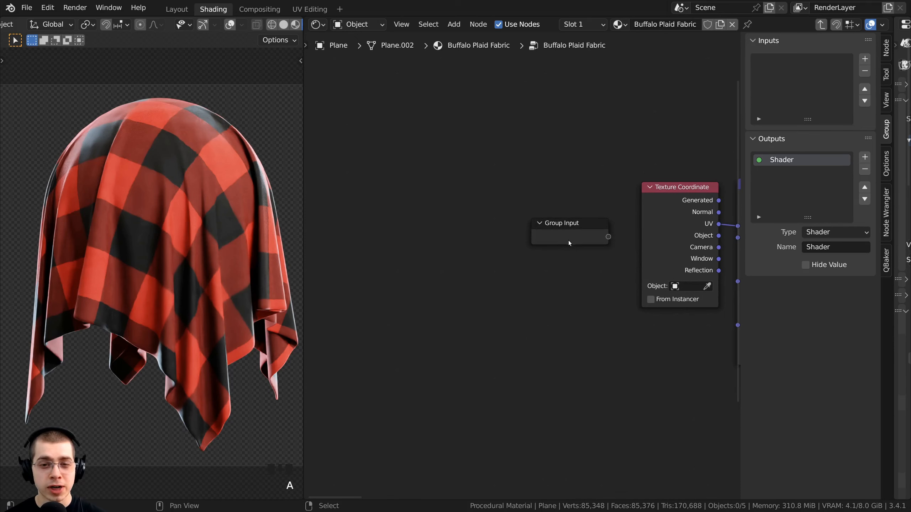
pyautogui.hscroll(5, 568, 241)
pyautogui.scroll(1, 538, 269)
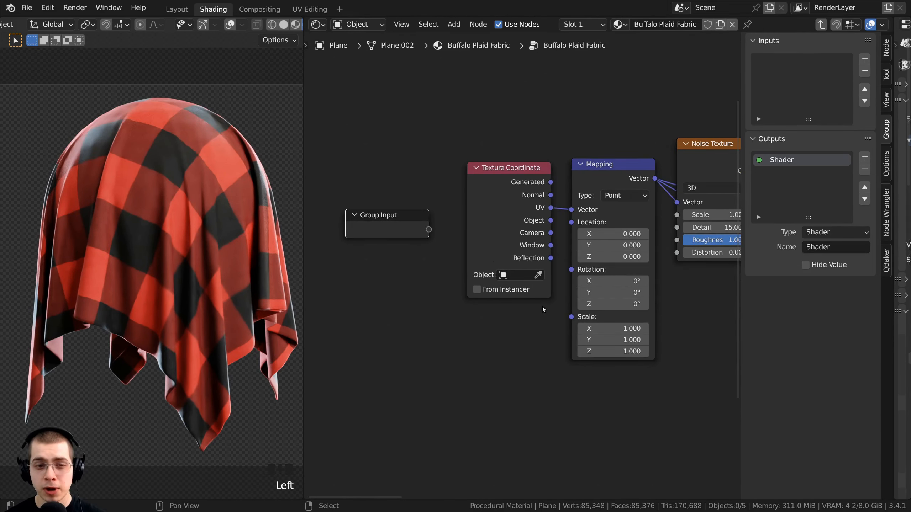
pyautogui.press('g')
pyautogui.click(365, 223)
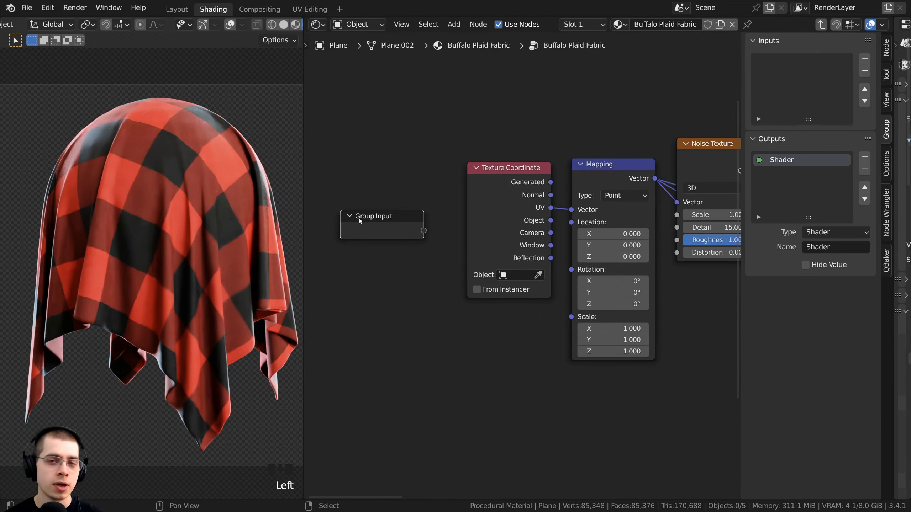
pyautogui.keyDown('shift'); pyautogui.scroll(-1, 592, 324); pyautogui.keyUp('shift')
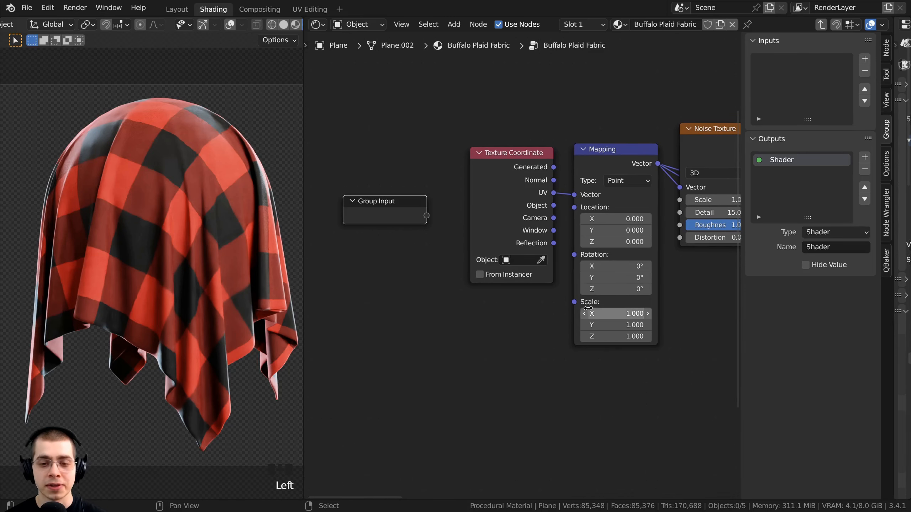
pyautogui.keyDown('ctrl'); pyautogui.hscroll(-1, 467, 213); pyautogui.keyUp('ctrl')
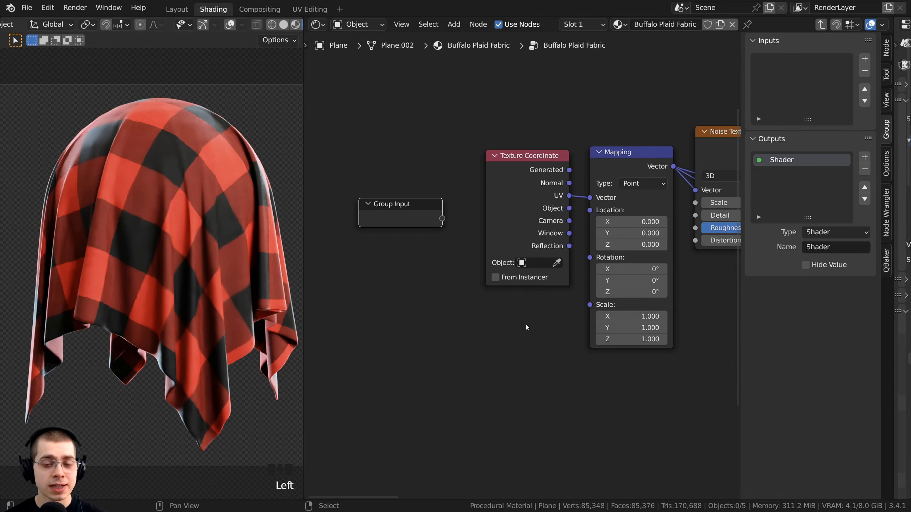
# Step: Expose the Mapping node's Scale as a group input and change that input's type to Float
pyautogui.scroll(2, 538, 308)
pyautogui.moveTo(591, 302); pyautogui.dragTo(364, 203)
pyautogui.click(792, 62)
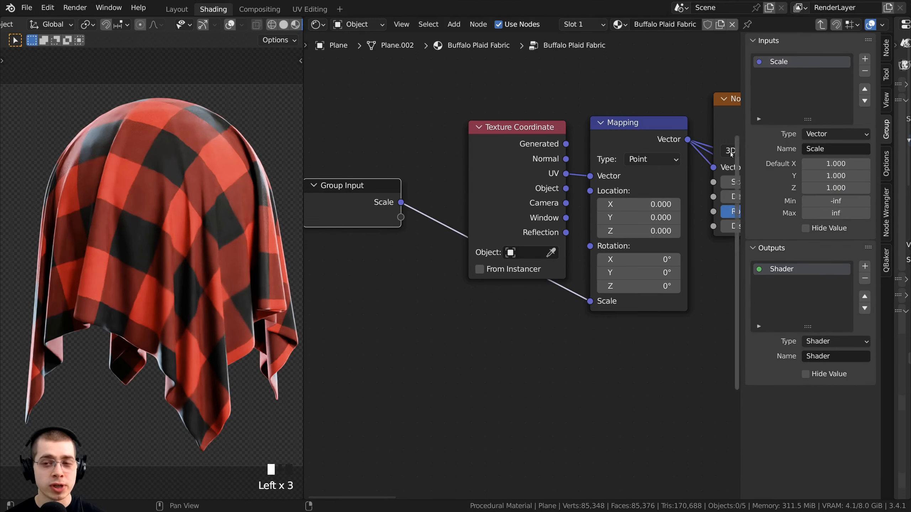
pyautogui.click(820, 135)
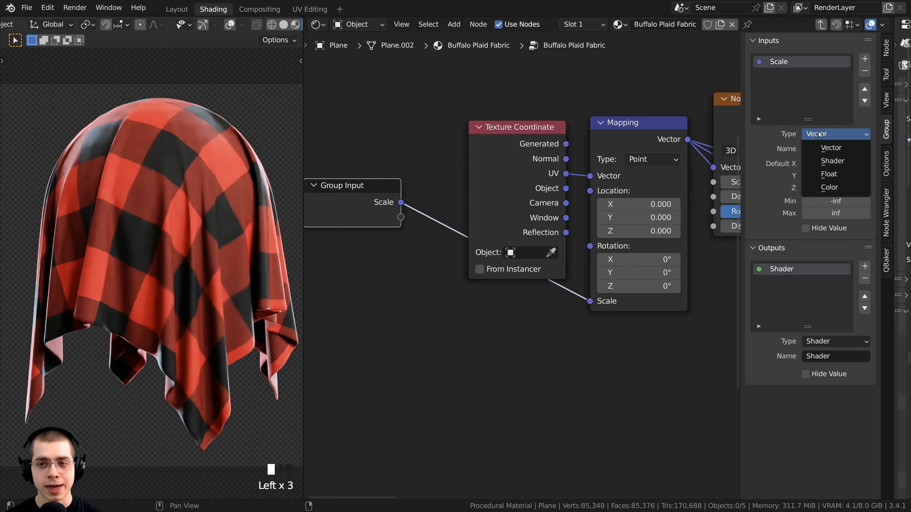
pyautogui.click(828, 175)
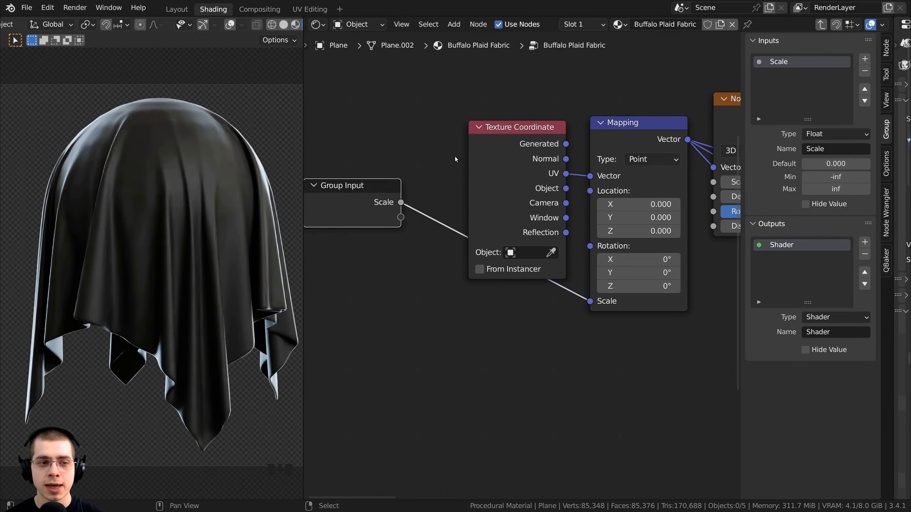
pyautogui.moveTo(393, 200); pyautogui.dragTo(394, 212)
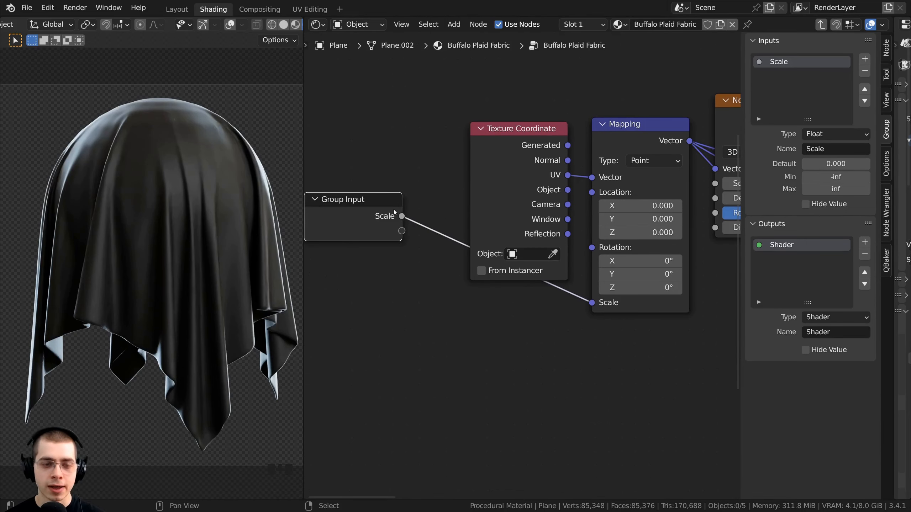
# Step: Leave the node group and try its Scale input at 1 and at 2.4
pyautogui.press('Tab')
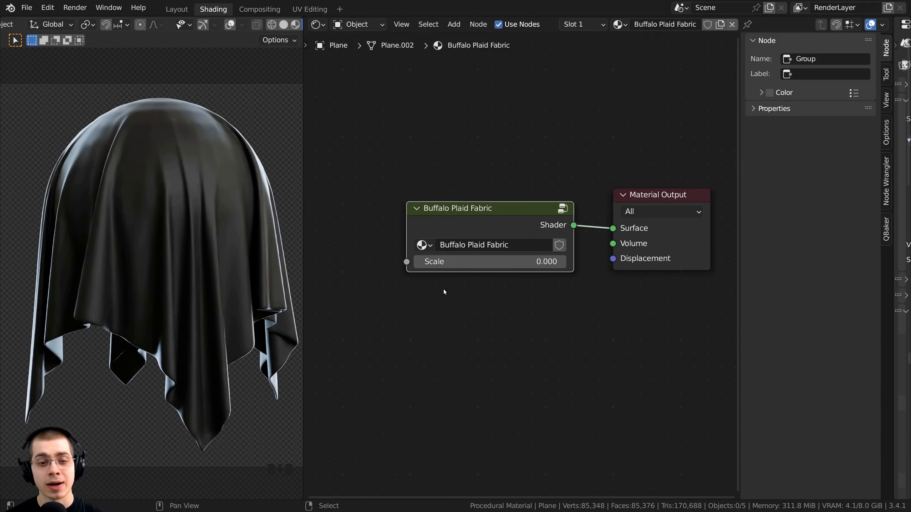
pyautogui.click(462, 263)
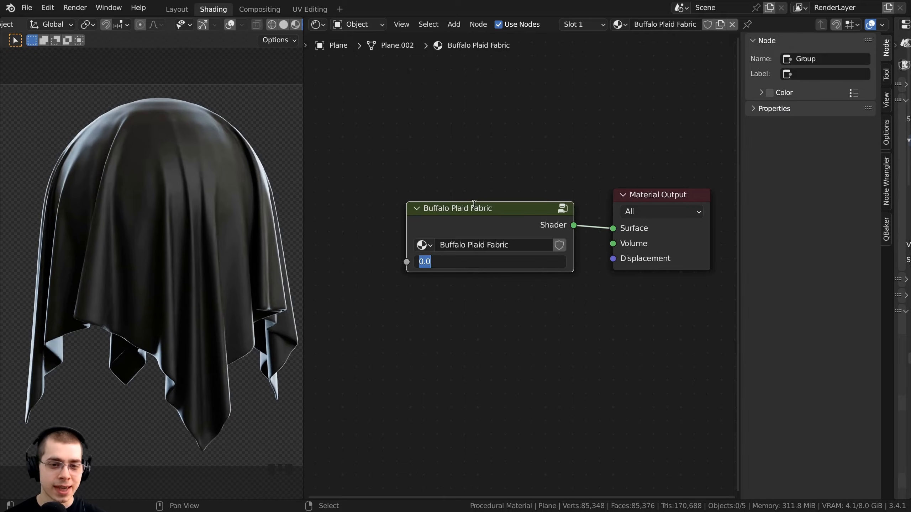
pyautogui.write('1')
pyautogui.press('Return')
pyautogui.click(474, 261)
pyautogui.write('2.4')
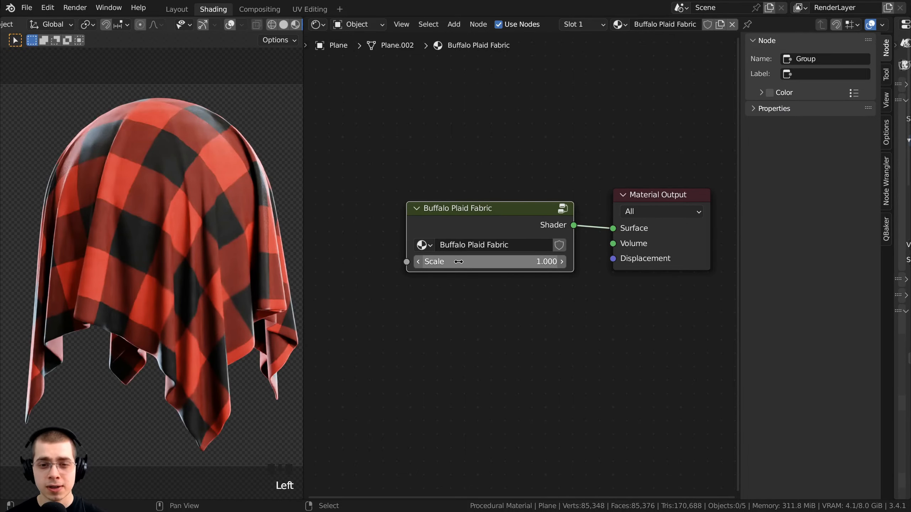
pyautogui.press('Return')
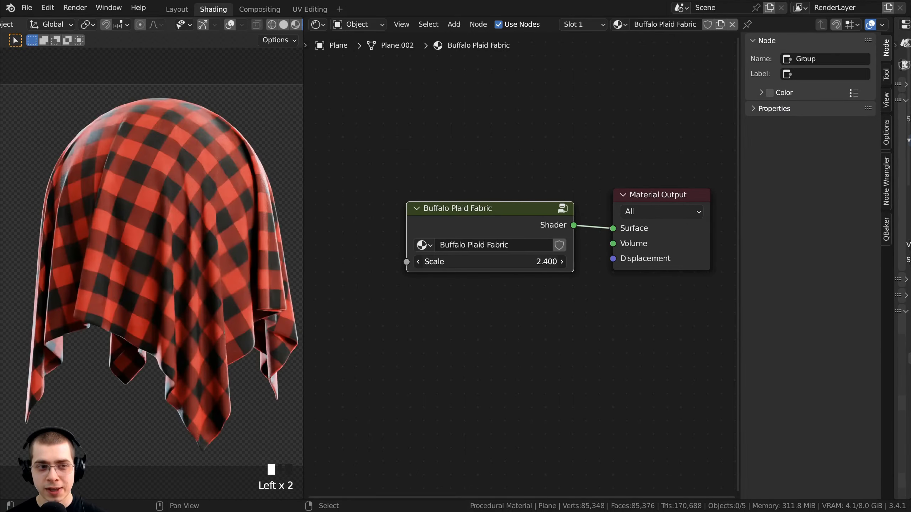
# Step: Undo the last Scale change, reopen the Buffalo Plaid Fabric group and move its Group Input node next to the upper ColorRamp
pyautogui.hotkey('ctrl', 'z')
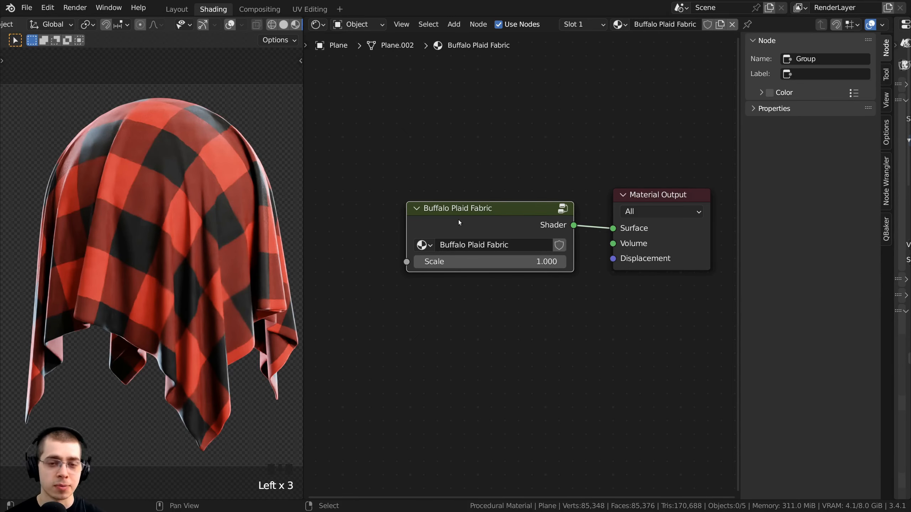
pyautogui.press('Tab')
pyautogui.scroll(-2, 484, 230)
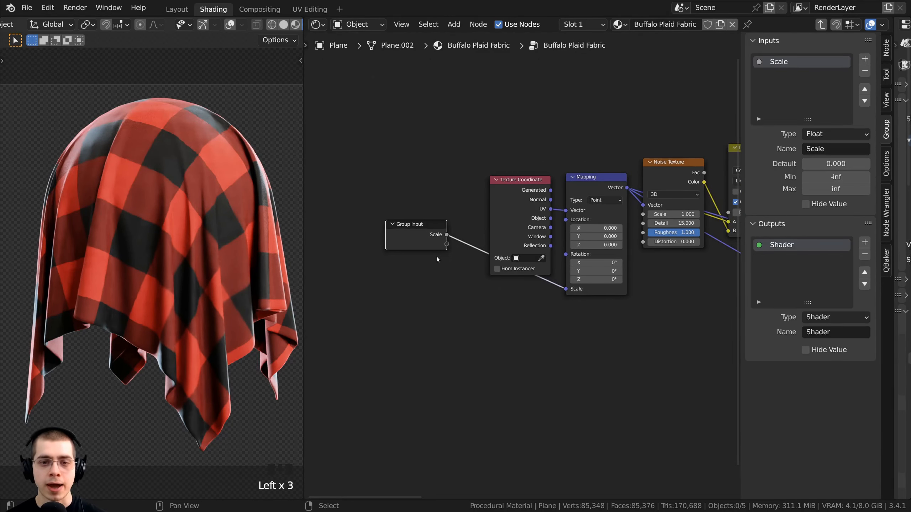
pyautogui.moveTo(437, 256); pyautogui.dragTo(410, 252)
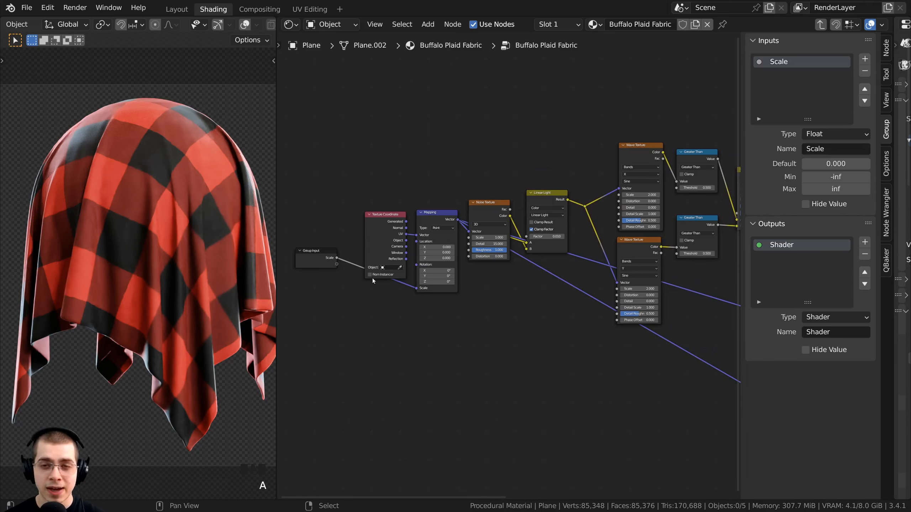
pyautogui.scroll(2, 318, 270)
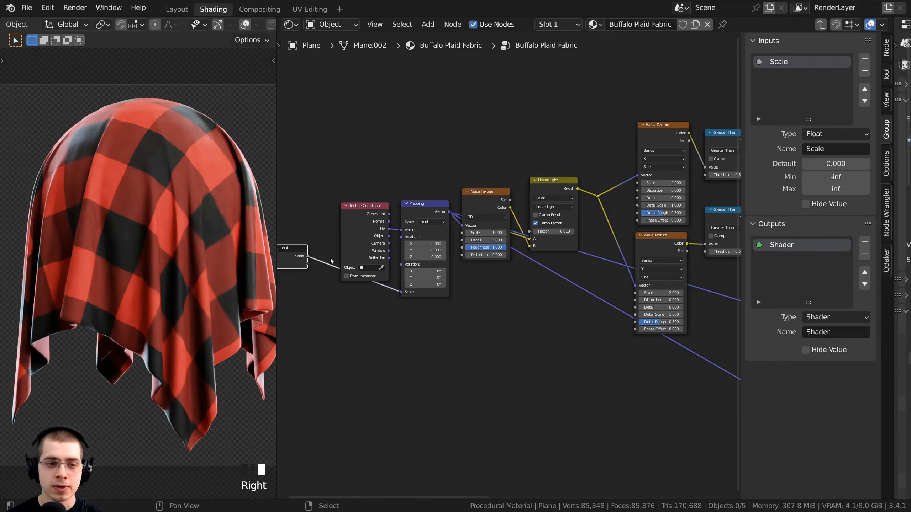
pyautogui.moveTo(305, 258); pyautogui.dragTo(625, 78)
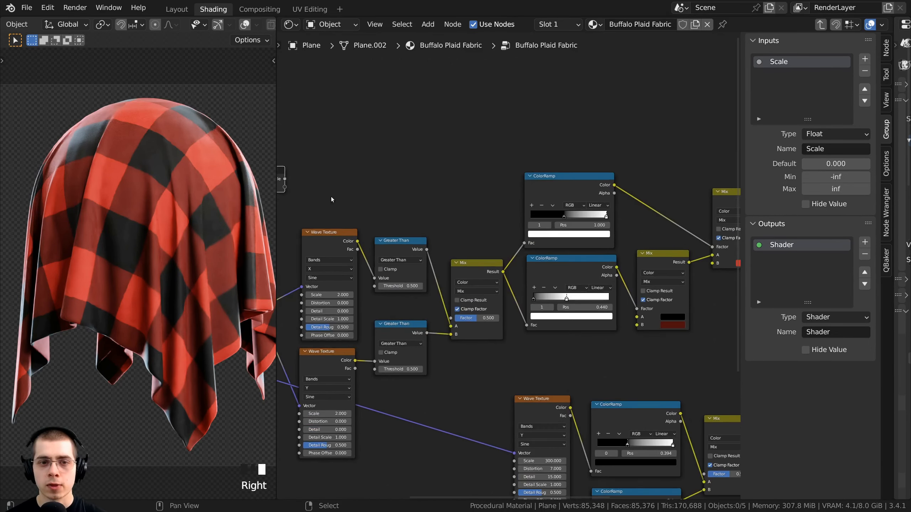
pyautogui.press('g')
pyautogui.click(451, 189)
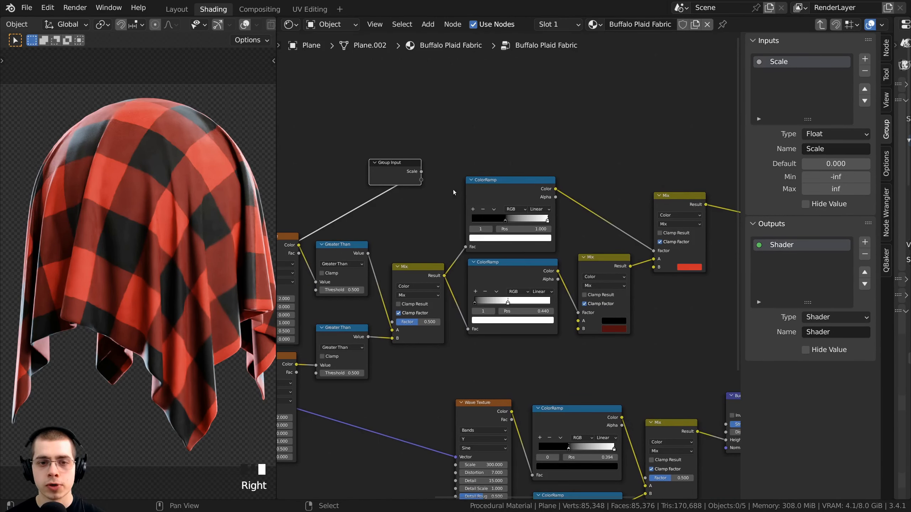
# Step: Expose the red Mix node's B colour and the dark Mix node's B and A colours as new group inputs
pyautogui.moveTo(665, 267); pyautogui.dragTo(414, 173)
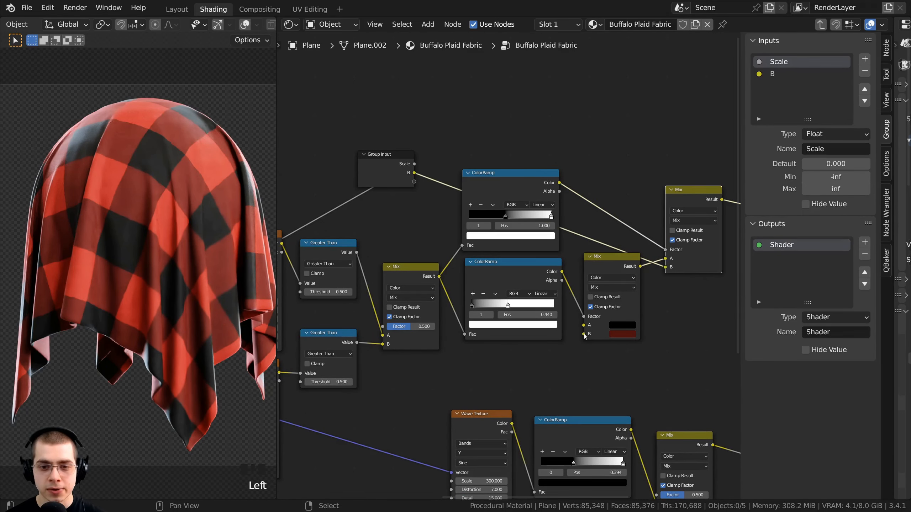
pyautogui.moveTo(583, 334); pyautogui.dragTo(414, 181)
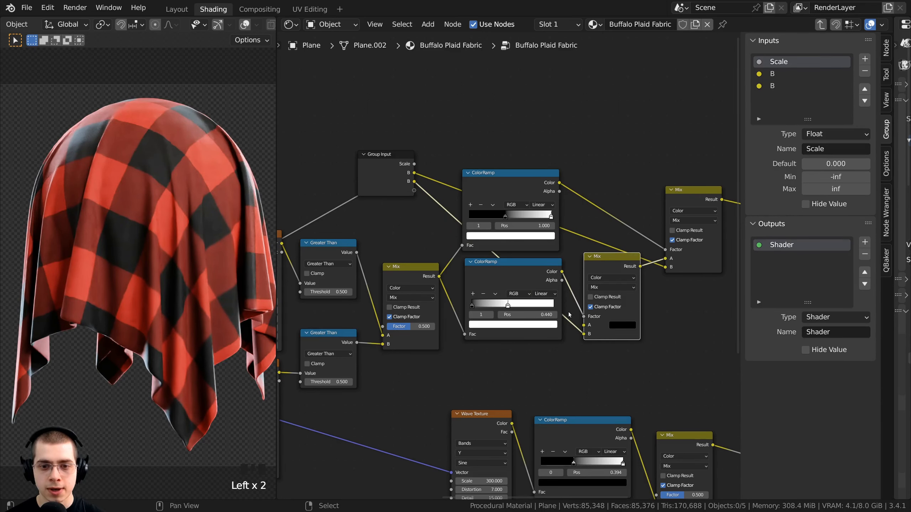
pyautogui.moveTo(584, 325); pyautogui.dragTo(414, 190)
# Step: Rename the three new colour inputs of the group to "Color 1", "Color 2" and "Color 3"
pyautogui.moveTo(738, 111); pyautogui.dragTo(709, 111)
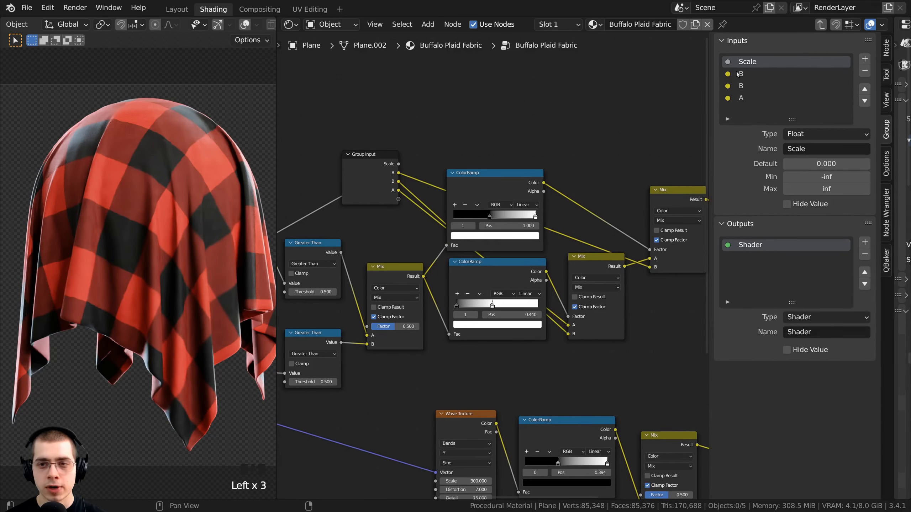
pyautogui.doubleClick(743, 73)
pyautogui.write('C')
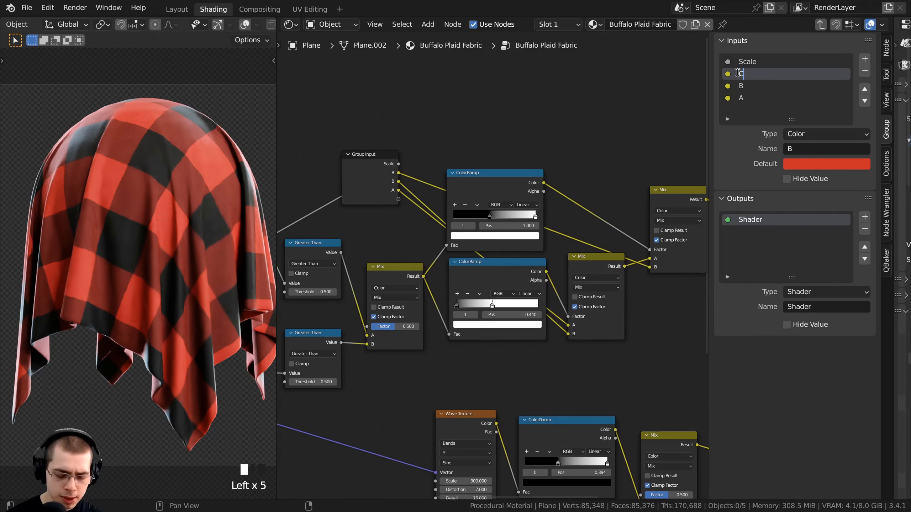
pyautogui.write('olor 1')
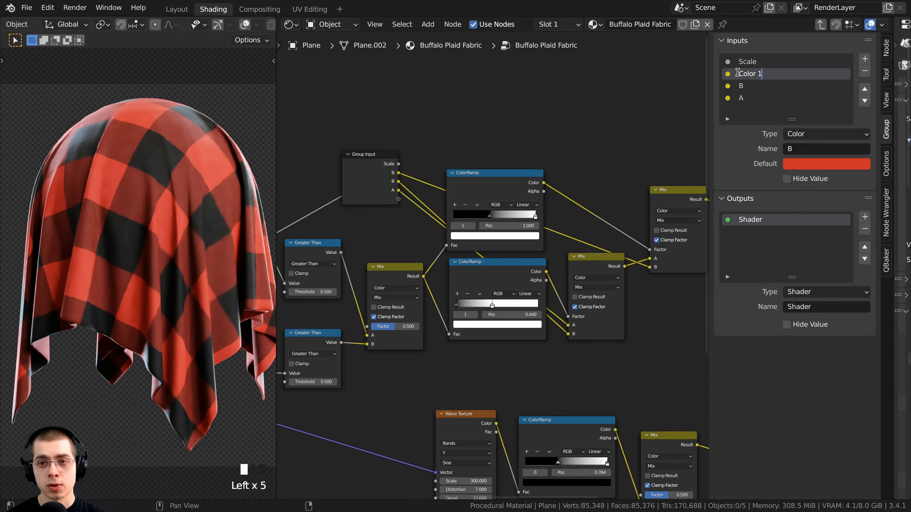
pyautogui.press('Return')
pyautogui.doubleClick(745, 86)
pyautogui.write('Color 3')
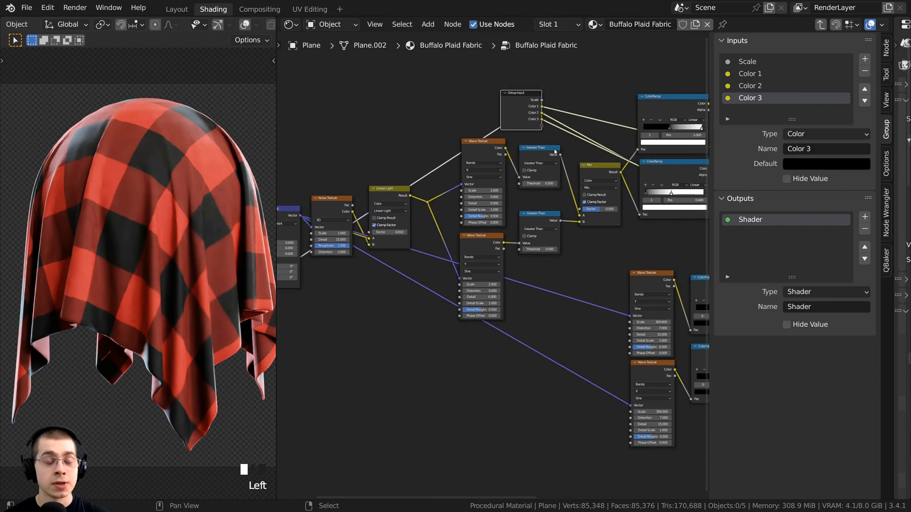
# Step: Expose the Scale of the Y-direction weave Wave Texture as a new group input
pyautogui.moveTo(554, 130); pyautogui.dragTo(508, 126, button='middle')
pyautogui.scroll(1, 505, 124)
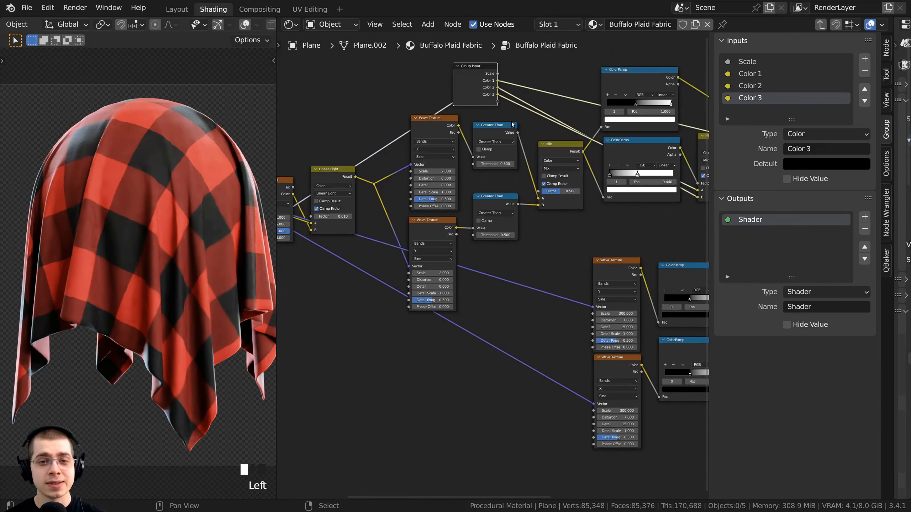
pyautogui.scroll(-1, 495, 119)
pyautogui.moveTo(583, 249); pyautogui.dragTo(494, 155, button='middle')
pyautogui.scroll(4, 520, 155)
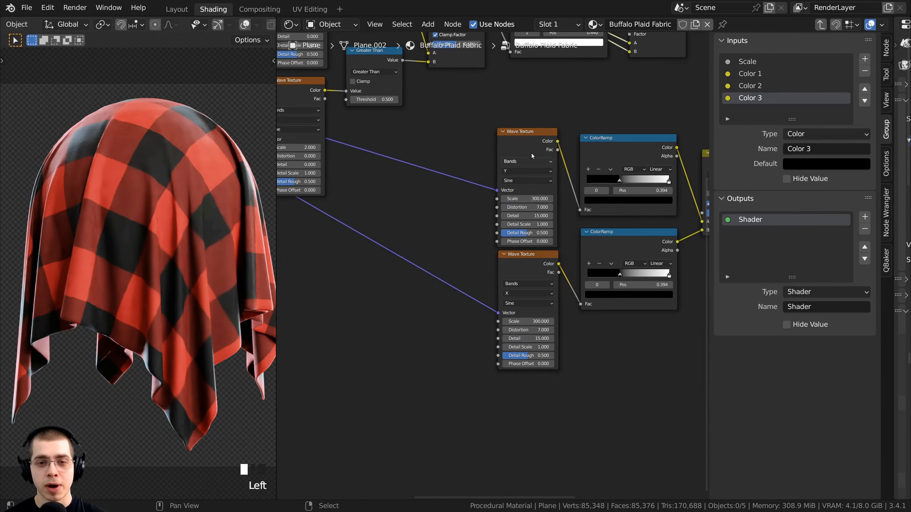
pyautogui.click(532, 194)
pyautogui.click(520, 276)
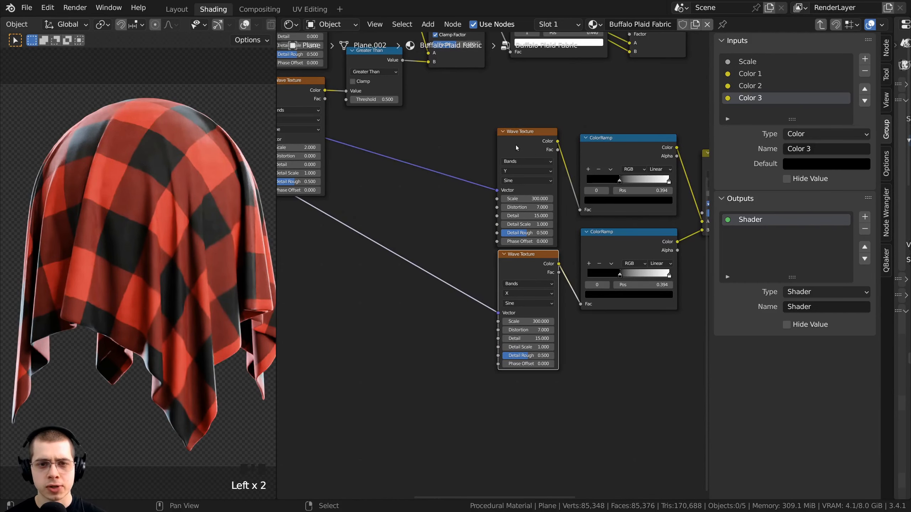
pyautogui.click(516, 145)
pyautogui.click(531, 262)
pyautogui.moveTo(528, 263); pyautogui.dragTo(503, 266, button='middle')
pyautogui.scroll(4, 497, 269)
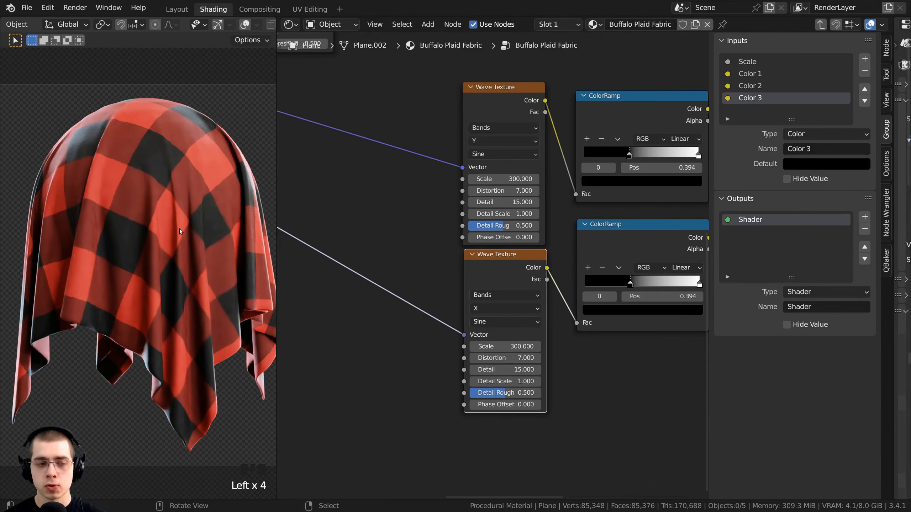
pyautogui.scroll(7, 181, 232)
pyautogui.scroll(-6, 510, 279)
pyautogui.moveTo(492, 181); pyautogui.dragTo(580, 232, button='middle')
pyautogui.scroll(4, 580, 232)
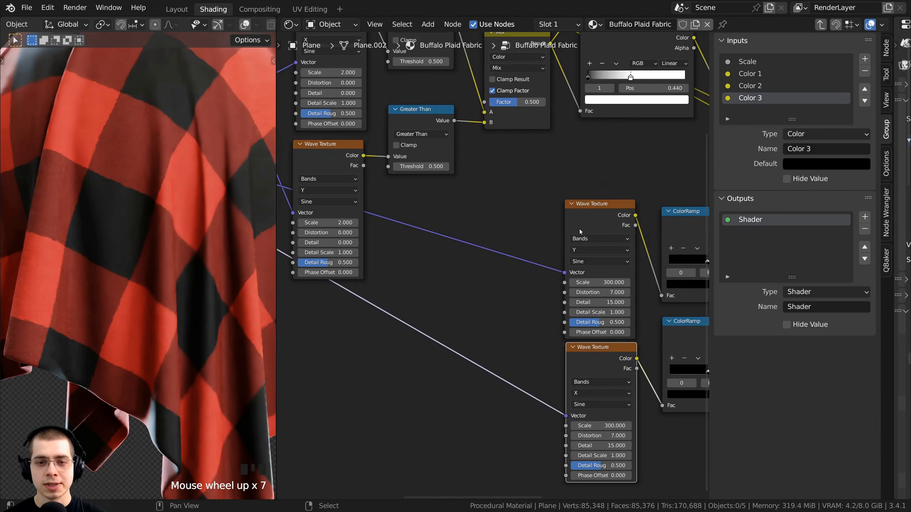
pyautogui.moveTo(565, 282); pyautogui.dragTo(418, 140)
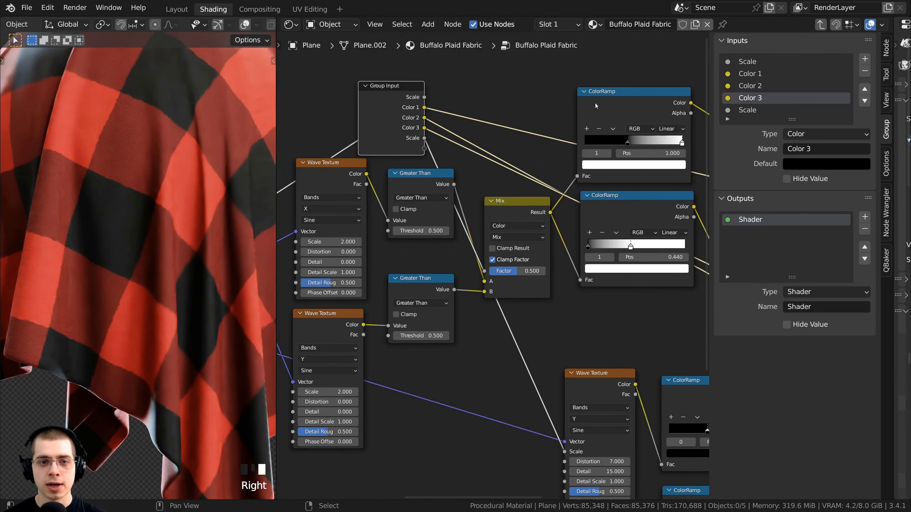
# Step: Rename the new Scale group input to "Weave Scale"
pyautogui.click(742, 111)
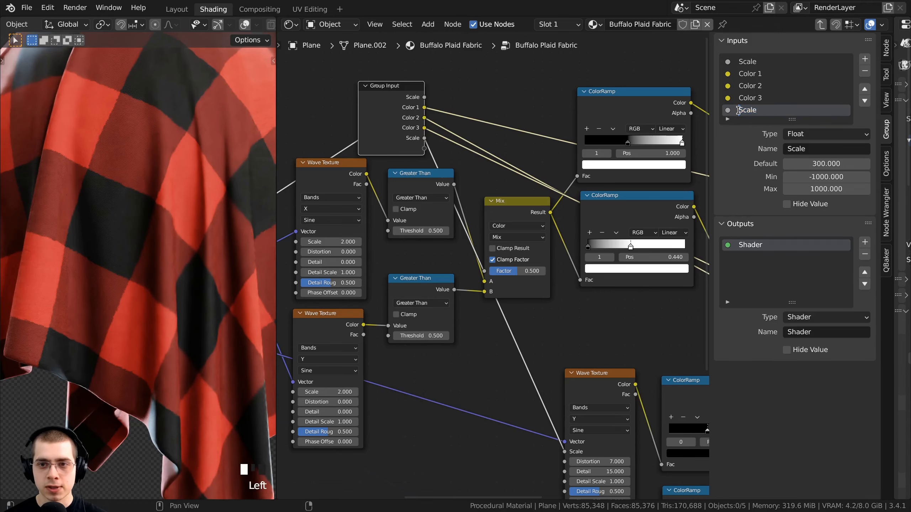
pyautogui.write('Weave')
pyautogui.press('Return')
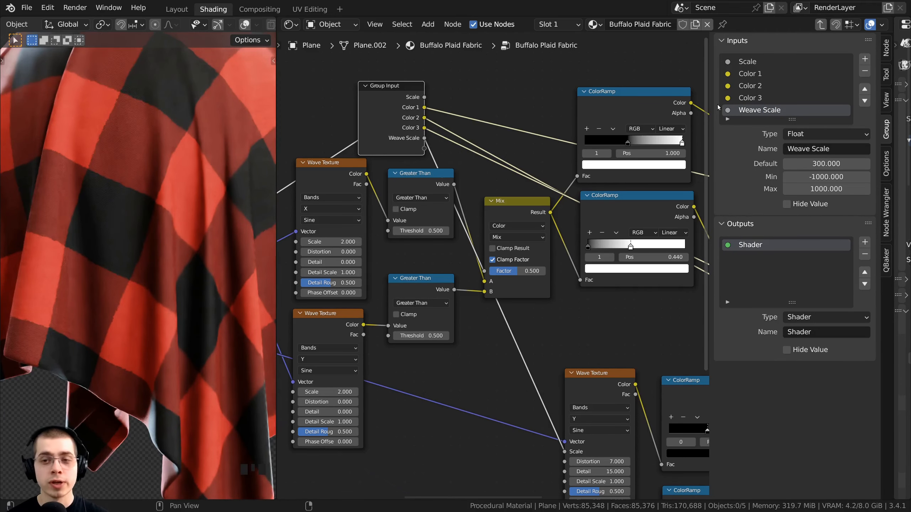
# Step: Connect the Group Input's Weave Scale to the Scale of the X-direction weave Wave Texture as well
pyautogui.scroll(-1, 598, 354)
pyautogui.moveTo(598, 354); pyautogui.dragTo(609, 209, button='middle')
pyautogui.scroll(2, 609, 209)
pyautogui.click(577, 382)
pyautogui.moveTo(582, 434); pyautogui.dragTo(561, 364, button='middle')
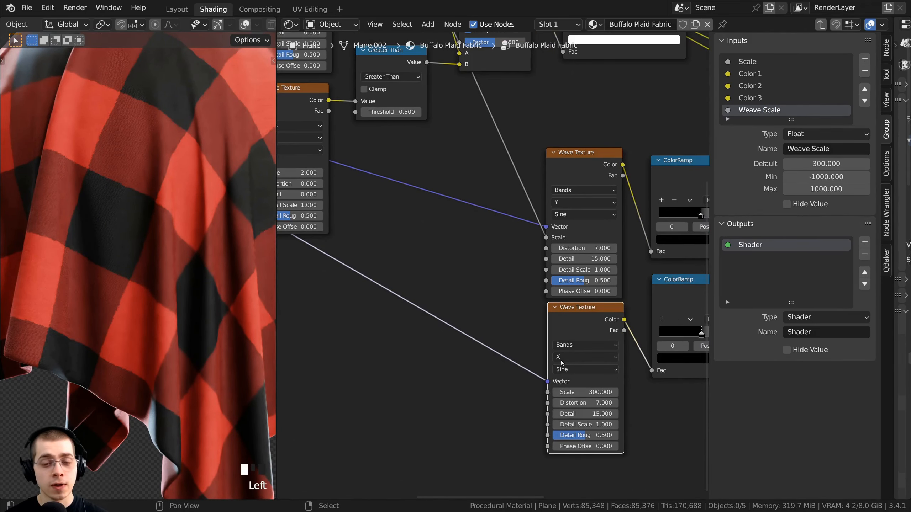
pyautogui.moveTo(548, 395); pyautogui.dragTo(395, 89)
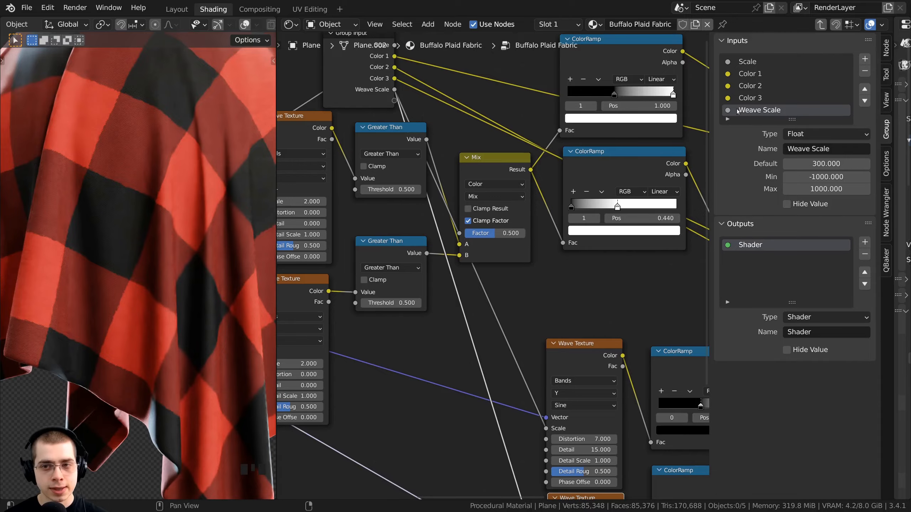
# Step: Move the X-direction weave Wave Texture slightly closer beneath the Y-direction one
pyautogui.moveTo(491, 424); pyautogui.dragTo(457, 187, button='middle')
pyautogui.scroll(1, 497, 138)
pyautogui.click(526, 114)
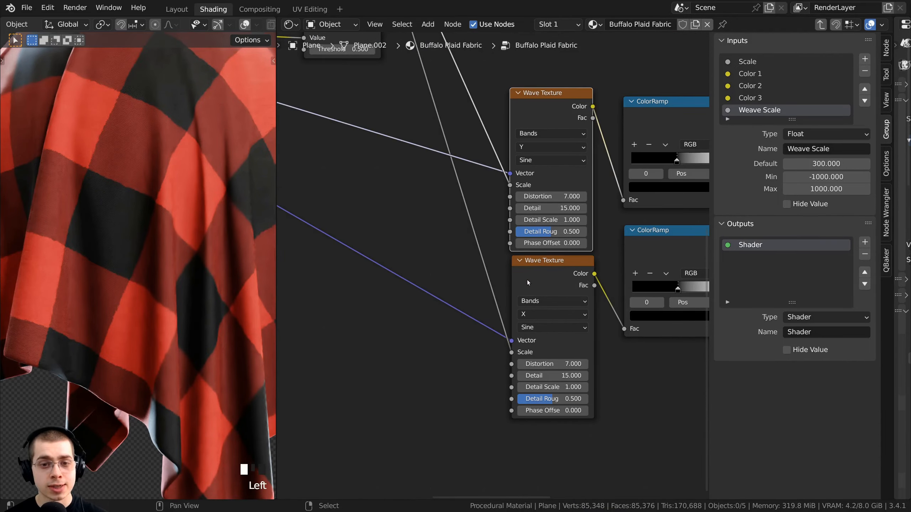
pyautogui.moveTo(527, 284); pyautogui.dragTo(551, 270)
pyautogui.click(531, 104)
pyautogui.click(541, 111)
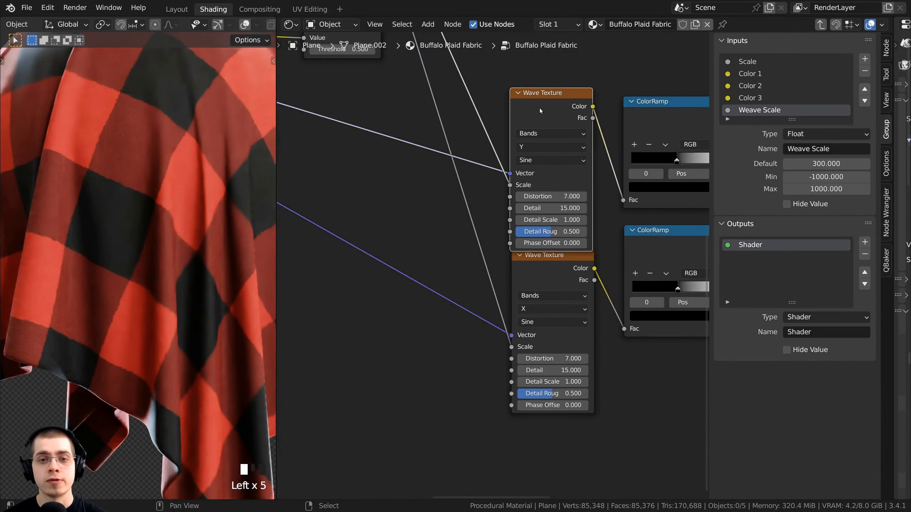
pyautogui.click(550, 273)
# Step: Move the Group Input node back to the start of the node tree, above the Mapping node
pyautogui.scroll(-3, 536, 271)
pyautogui.moveTo(538, 141); pyautogui.dragTo(466, 143, button='middle')
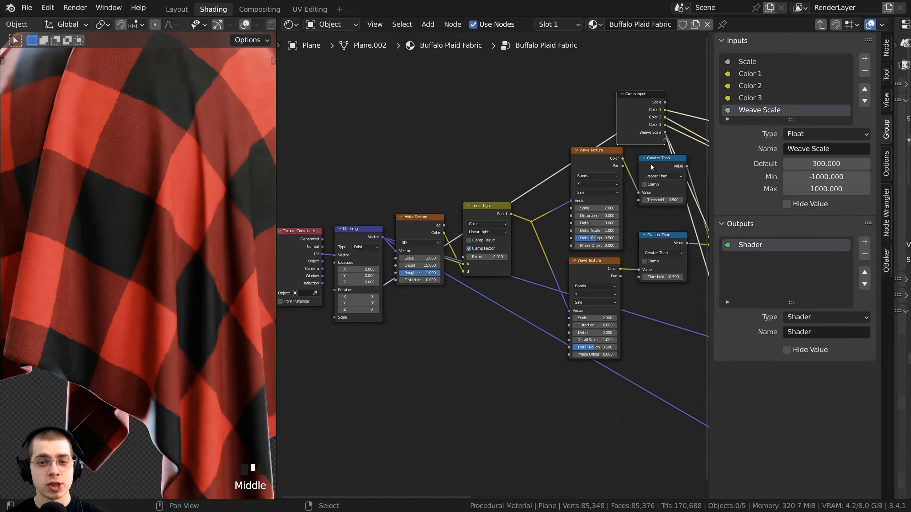
pyautogui.press('g')
pyautogui.click(336, 188)
pyautogui.moveTo(373, 200); pyautogui.dragTo(386, 178, button='middle')
pyautogui.scroll(1, 386, 177)
pyautogui.press('g')
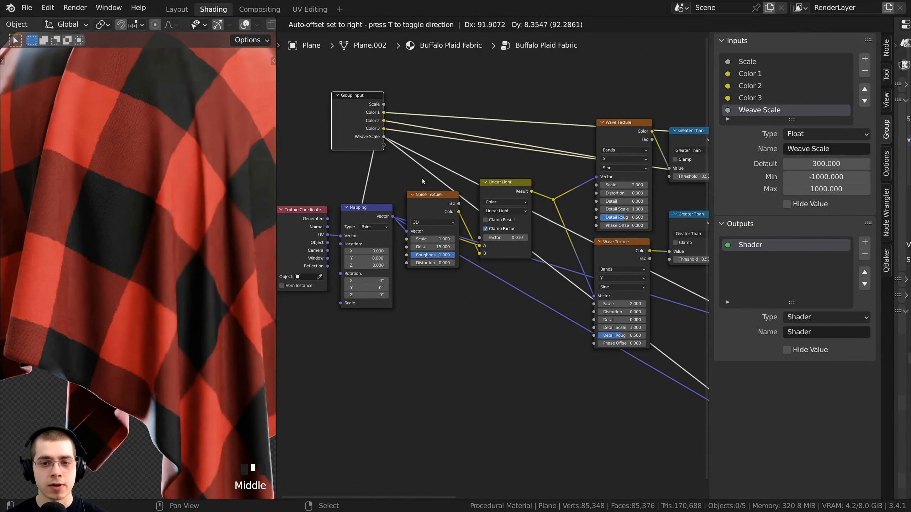
pyautogui.click(422, 179)
# Step: Align the Y-direction checker Wave Texture under the X-direction one
pyautogui.moveTo(528, 204); pyautogui.dragTo(486, 178, button='middle')
pyautogui.scroll(4, 486, 179)
pyautogui.click(597, 93)
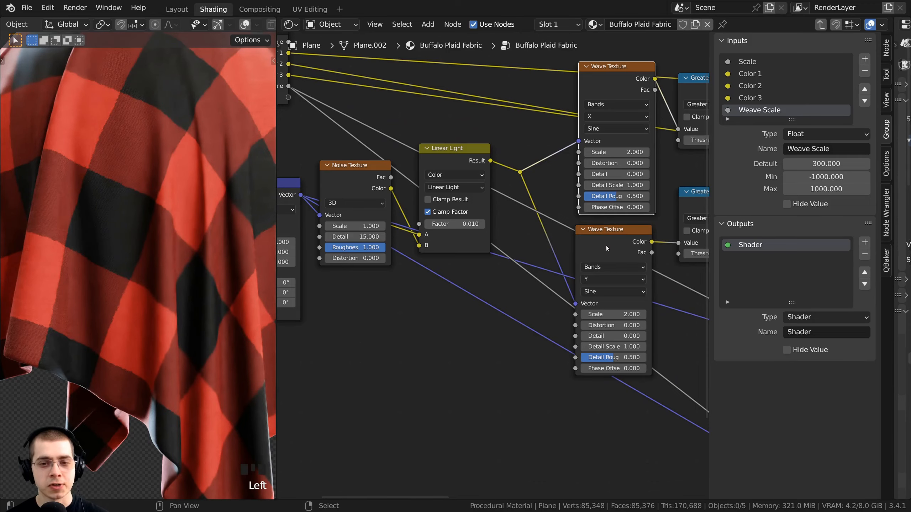
pyautogui.moveTo(606, 248); pyautogui.dragTo(609, 248)
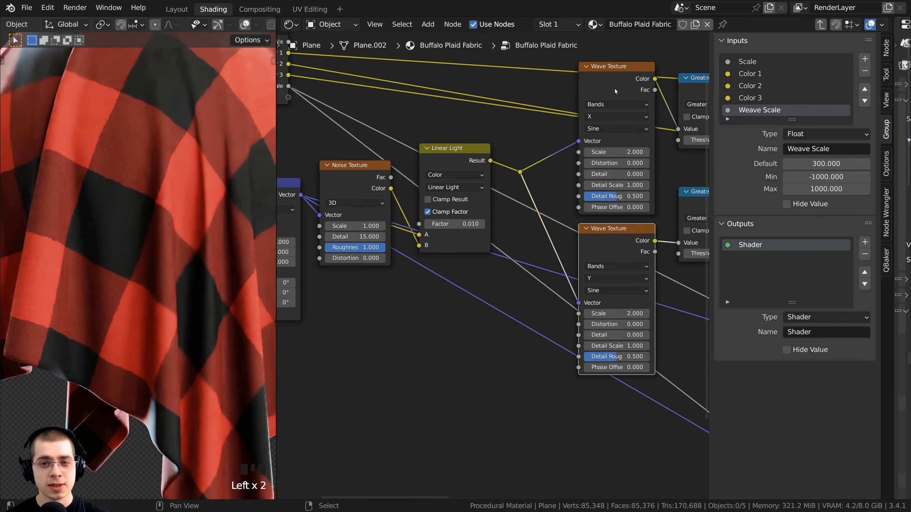
pyautogui.click(615, 146)
# Step: Expose the Scale of both checker Wave Textures through one shared new group input
pyautogui.scroll(-1, 579, 166)
pyautogui.moveTo(578, 166); pyautogui.dragTo(605, 214, button='middle')
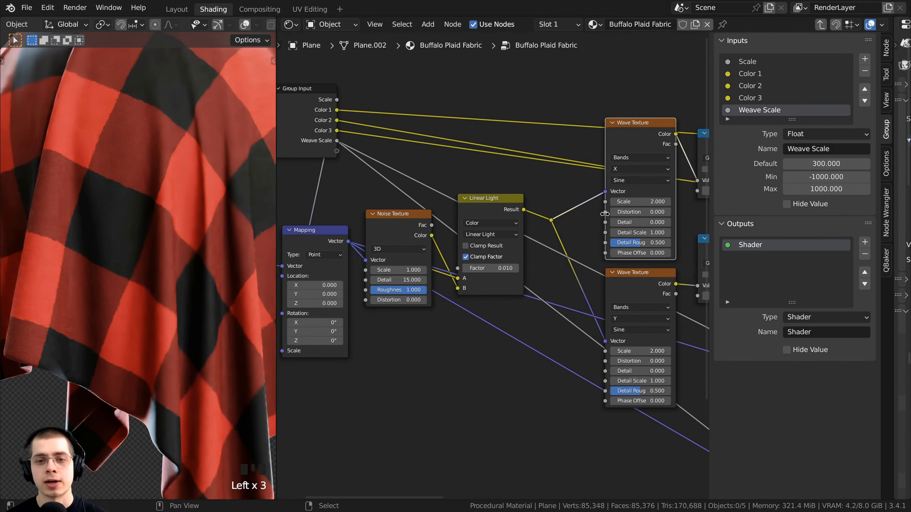
pyautogui.moveTo(606, 203); pyautogui.dragTo(335, 150)
pyautogui.click(636, 294)
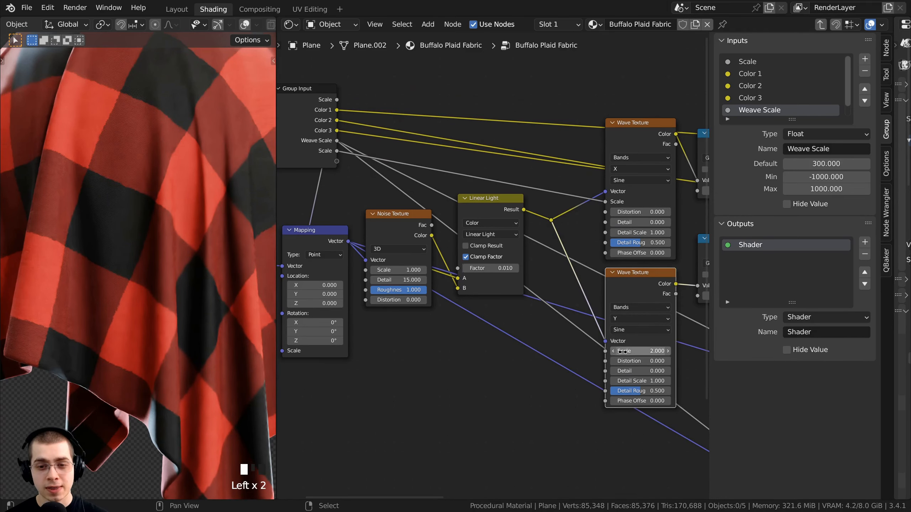
pyautogui.moveTo(605, 353); pyautogui.dragTo(335, 153)
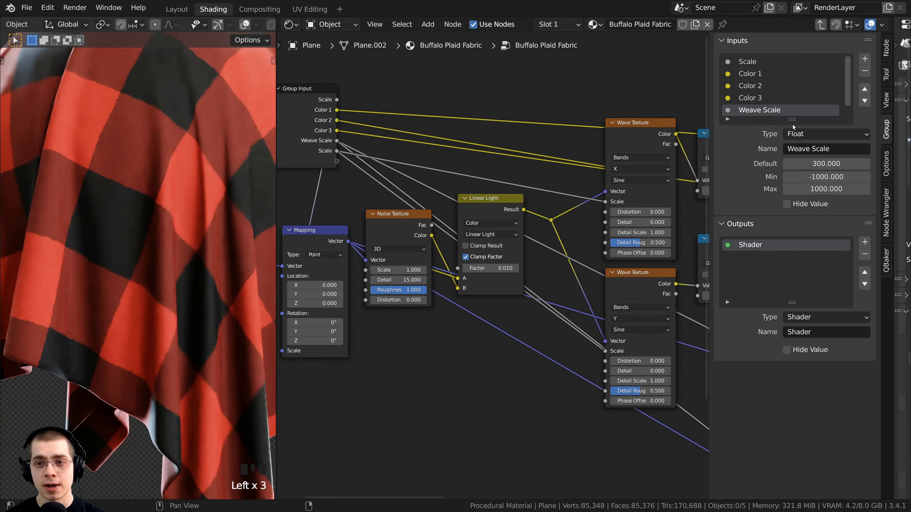
# Step: Enlarge the group's input list and rename the newest Scale input to "Checker Scale"
pyautogui.moveTo(795, 130); pyautogui.dragTo(792, 214)
pyautogui.click(739, 123)
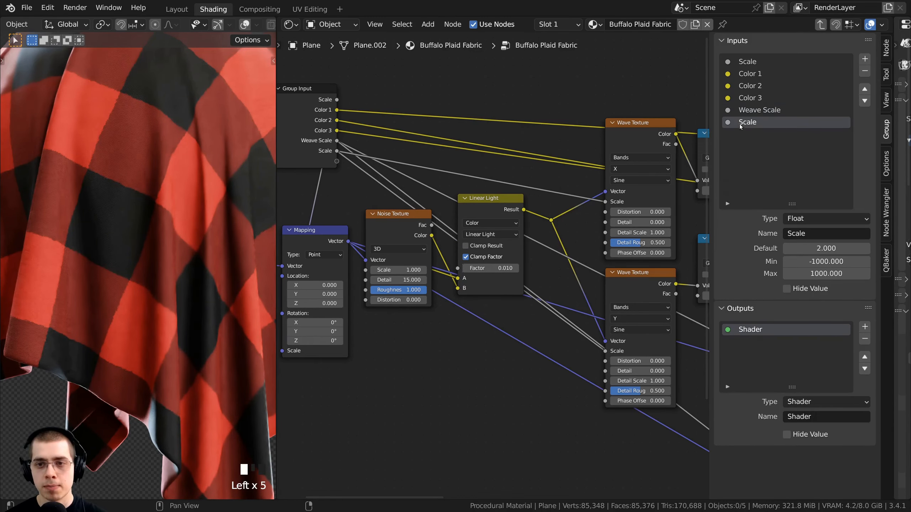
pyautogui.write('Cra')
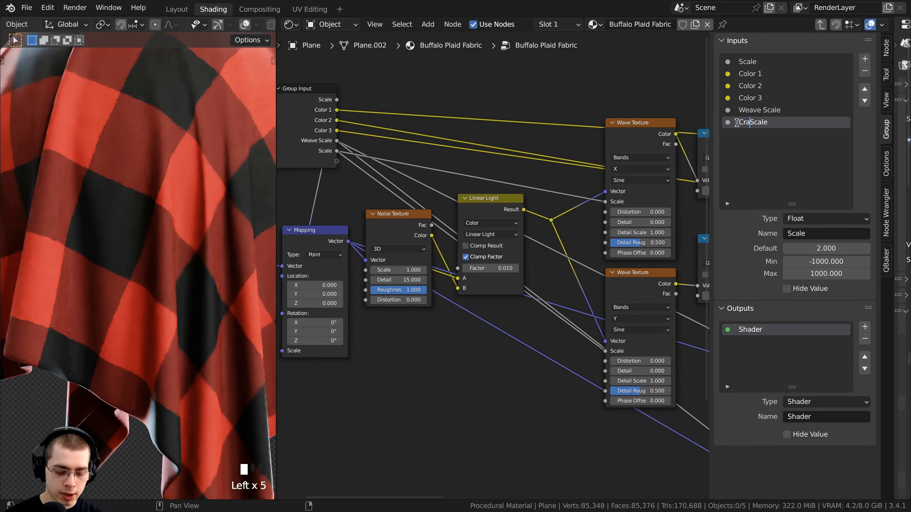
pyautogui.press('BackSpace')
pyautogui.press('BackSpace')
pyautogui.write('hecker')
pyautogui.press('Return')
# Step: Expose the Linear Light mix's Factor as a group input named "Checker Noise" and close the group to review its inputs
pyautogui.scroll(1, 288, 299)
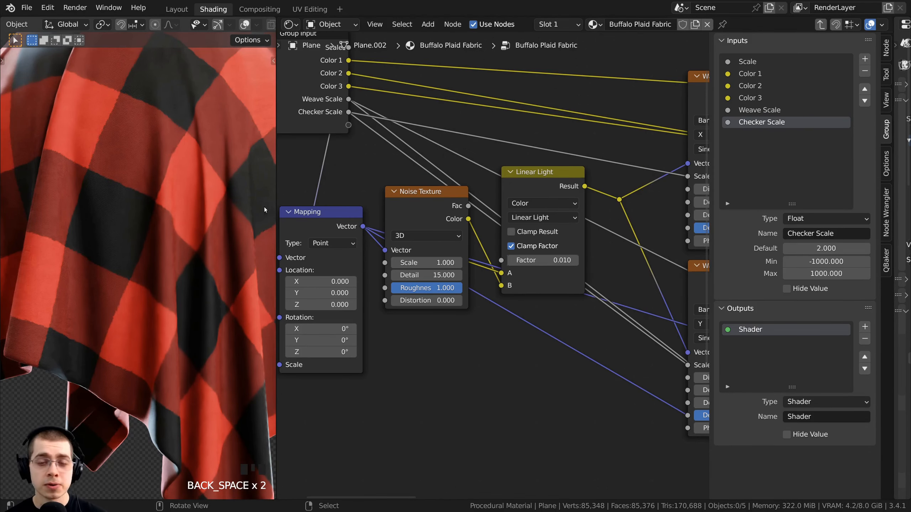
pyautogui.moveTo(308, 220); pyautogui.dragTo(331, 233, button='middle')
pyautogui.moveTo(542, 273); pyautogui.dragTo(358, 172)
pyautogui.moveTo(348, 103); pyautogui.dragTo(371, 223)
pyautogui.doubleClick(740, 134)
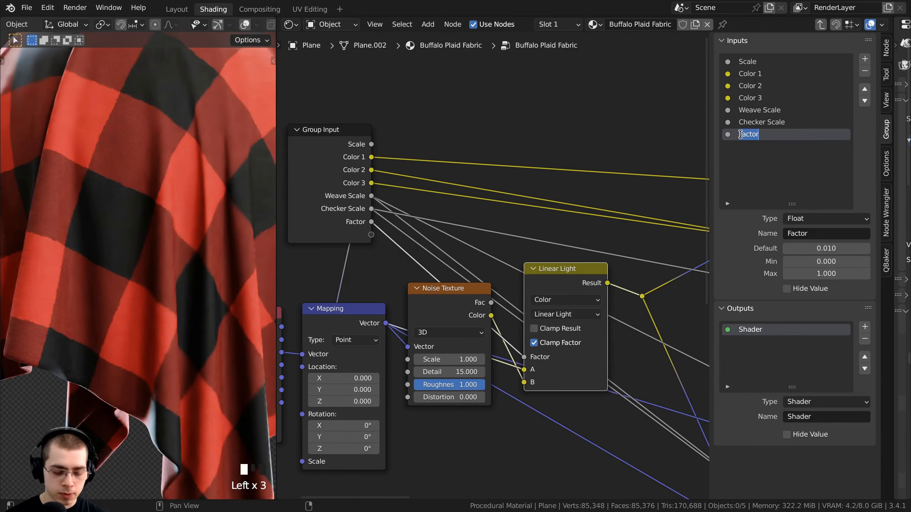
pyautogui.write('Checker Noise')
pyautogui.press('Return')
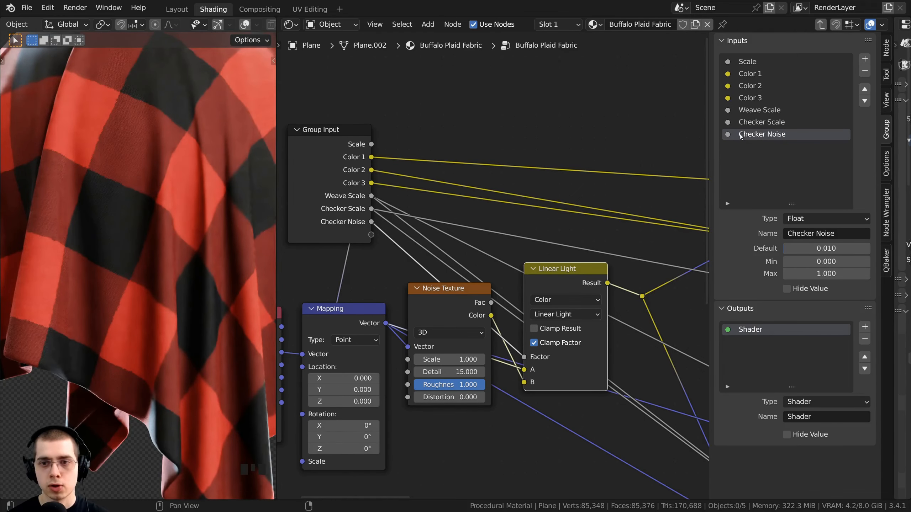
pyautogui.moveTo(519, 294); pyautogui.dragTo(521, 294, button='middle')
pyautogui.press('Tab')
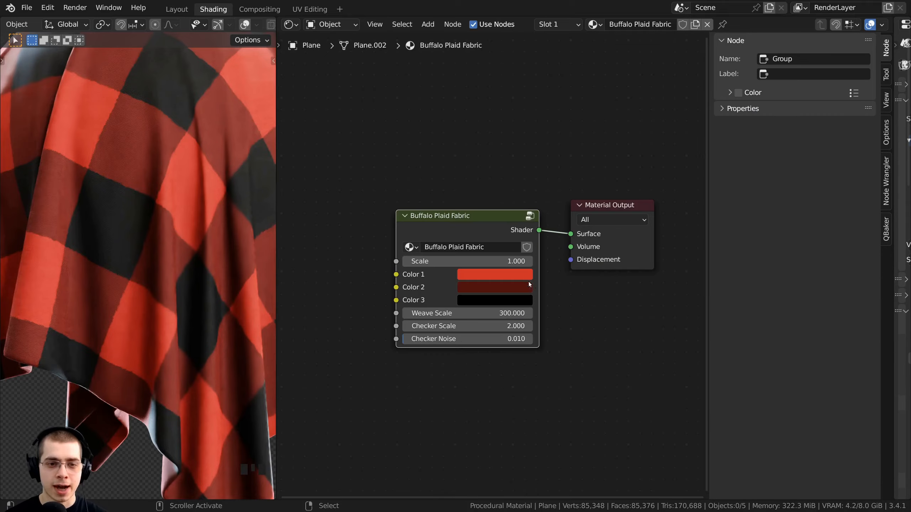
pyautogui.moveTo(437, 316)
pyautogui.mouseDown()
pyautogui.moveTo(429, 316)
pyautogui.moveTo(483, 316)
pyautogui.moveTo(433, 316)
pyautogui.mouseUp()
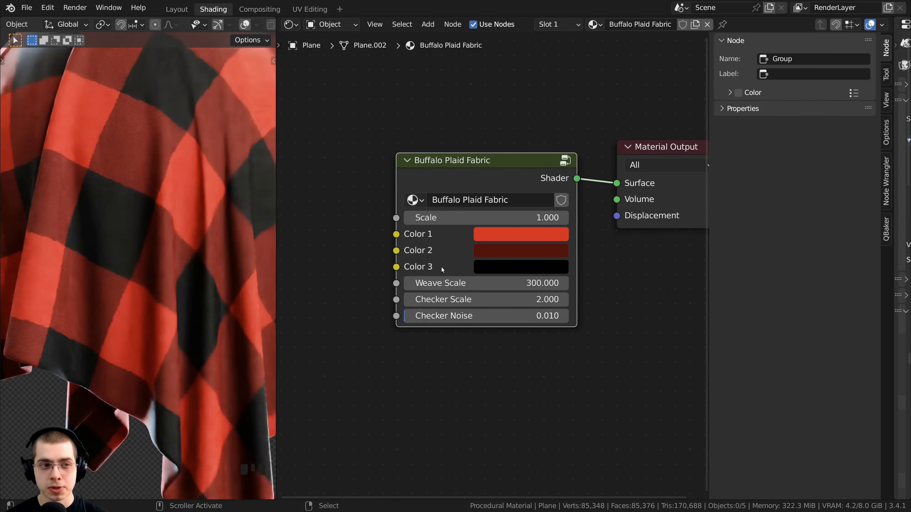
# Step: Reopen the node group and expose the Principled BSDF's Sheen as a new group input
pyautogui.press('Tab')
pyautogui.scroll(-5, 434, 220)
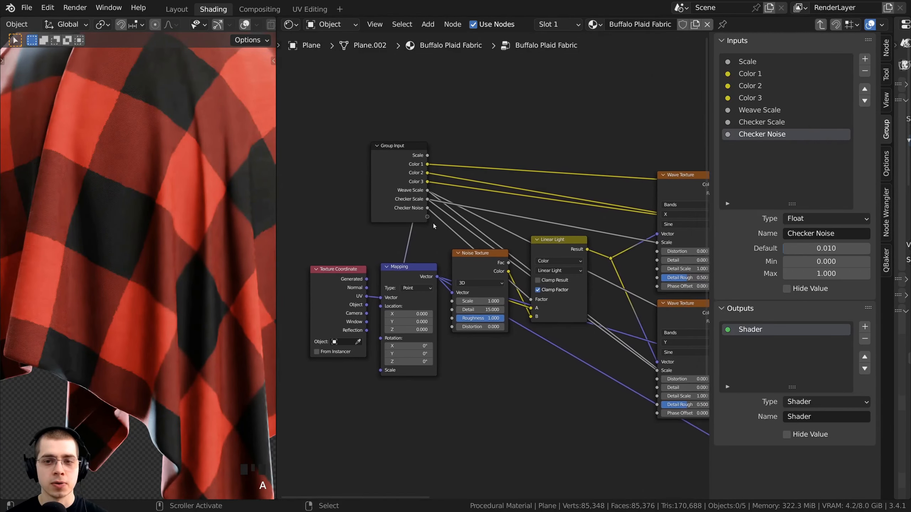
pyautogui.moveTo(640, 253); pyautogui.dragTo(392, 229, button='middle')
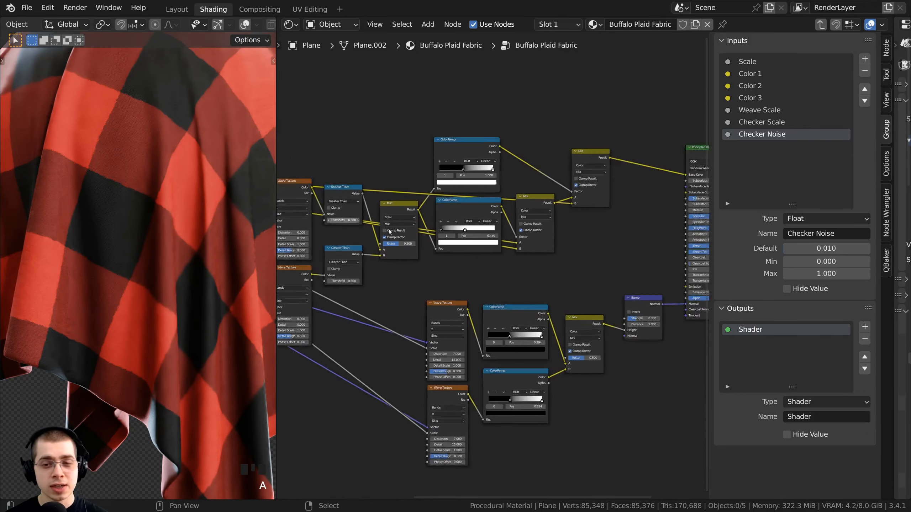
pyautogui.scroll(3, 520, 272)
pyautogui.moveTo(520, 276); pyautogui.dragTo(384, 289, button='middle')
pyautogui.scroll(3, 534, 175)
pyautogui.moveTo(606, 284); pyautogui.dragTo(592, 253, button='middle')
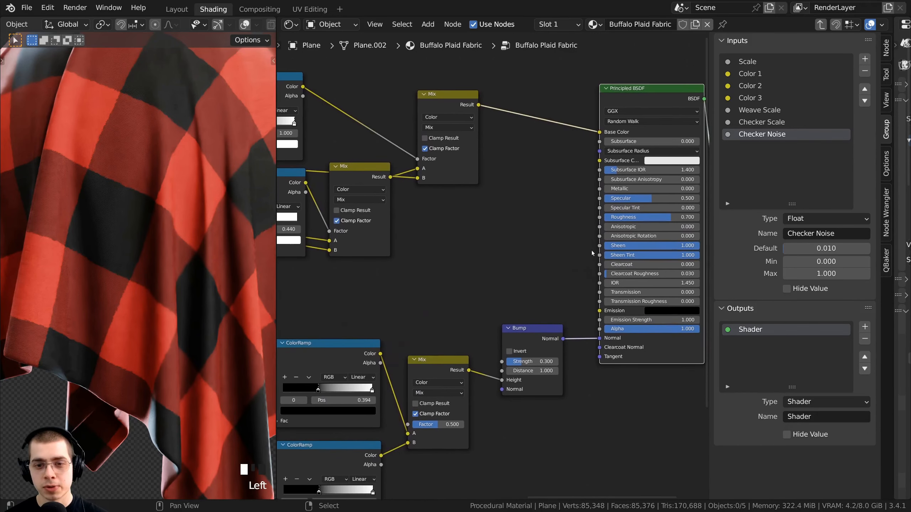
pyautogui.moveTo(469, 238); pyautogui.dragTo(465, 189)
pyautogui.scroll(-3, 642, 185)
pyautogui.moveTo(642, 186); pyautogui.dragTo(343, 189, button='middle')
pyautogui.scroll(3, 350, 187)
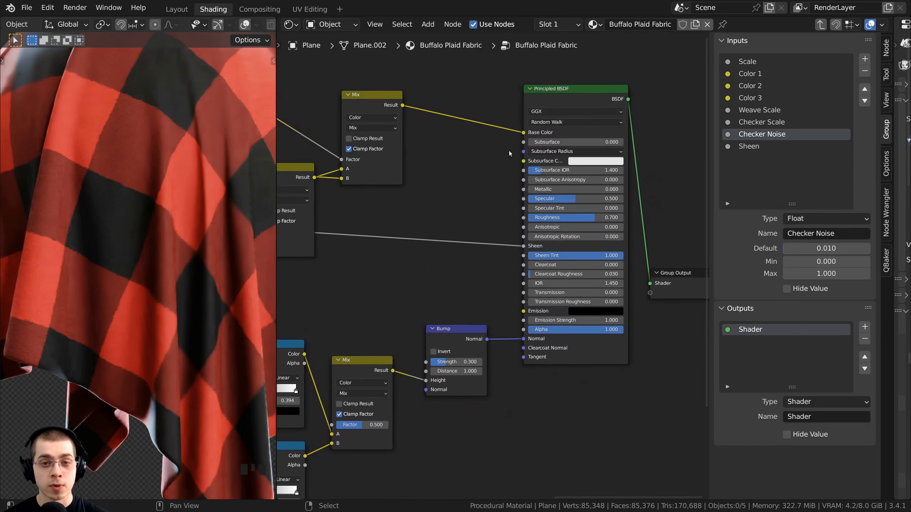
# Step: Expose the Principled BSDF's Roughness as a new group input
pyautogui.scroll(1, 519, 244)
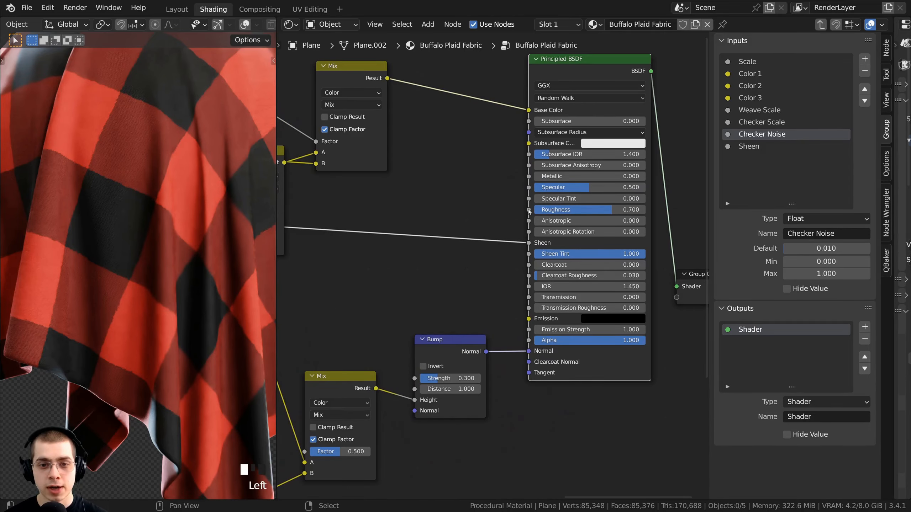
pyautogui.moveTo(506, 210); pyautogui.dragTo(435, 182)
pyautogui.scroll(-3, 436, 185)
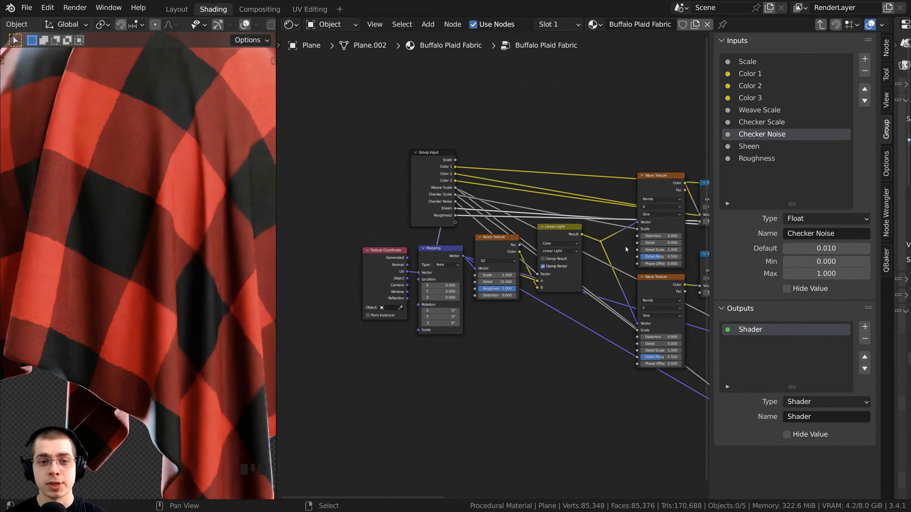
# Step: Expose the Bump node's Strength as a group input named "Bump Strength" and shift the Group Input node away from the texture nodes
pyautogui.moveTo(625, 246); pyautogui.dragTo(597, 241, button='middle')
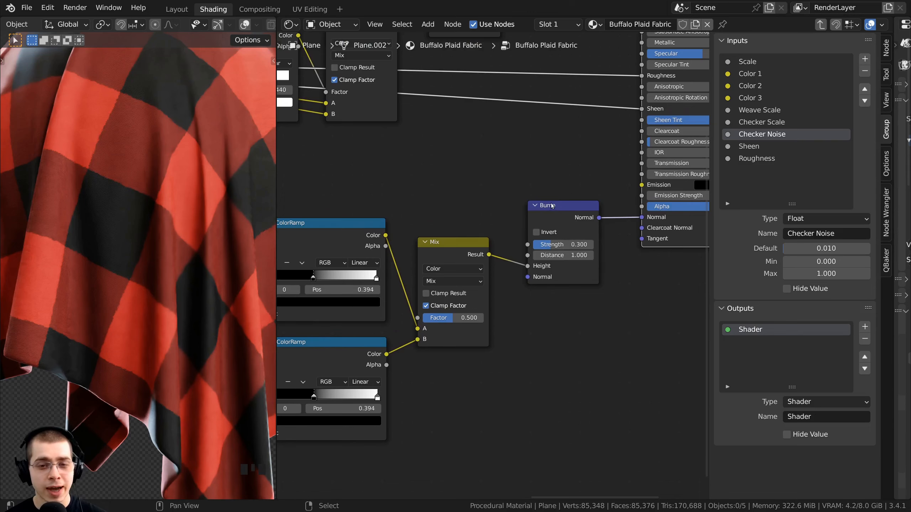
pyautogui.click(553, 209)
pyautogui.moveTo(517, 211); pyautogui.dragTo(533, 189)
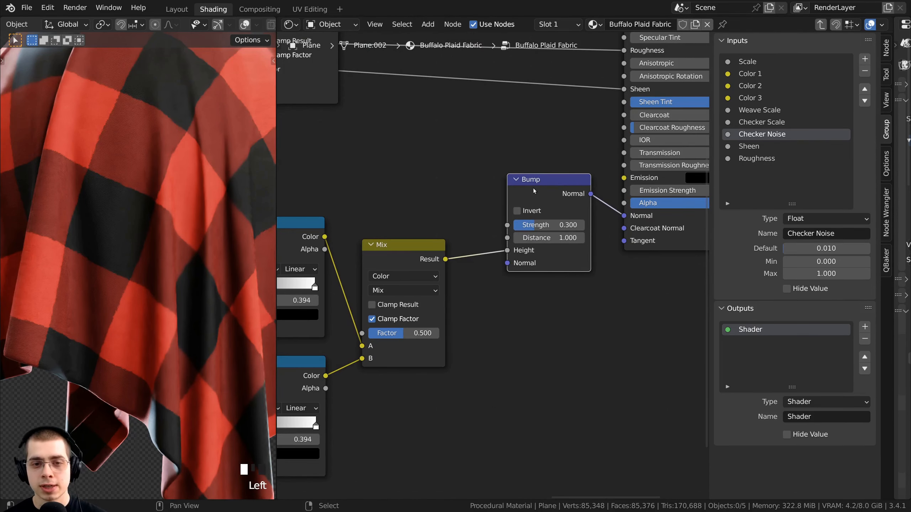
pyautogui.moveTo(457, 161); pyautogui.dragTo(591, 162)
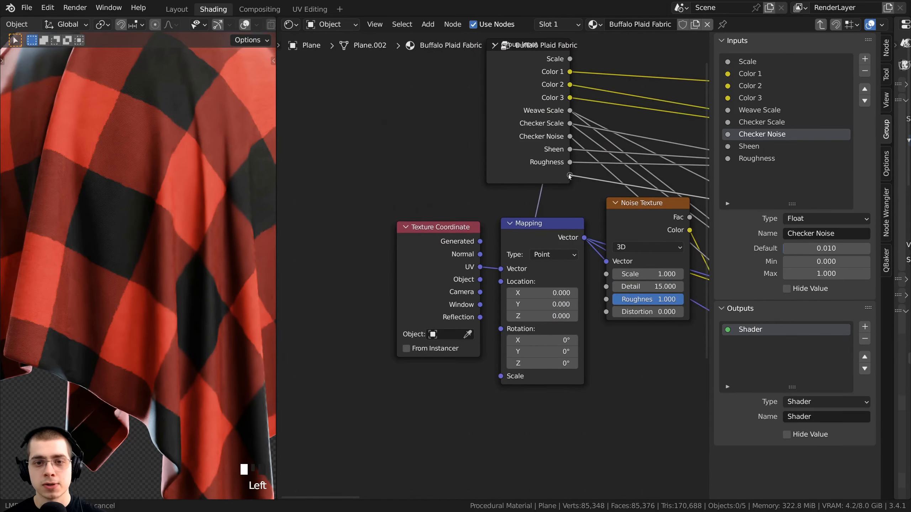
pyautogui.moveTo(570, 175); pyautogui.dragTo(507, 183, button='middle')
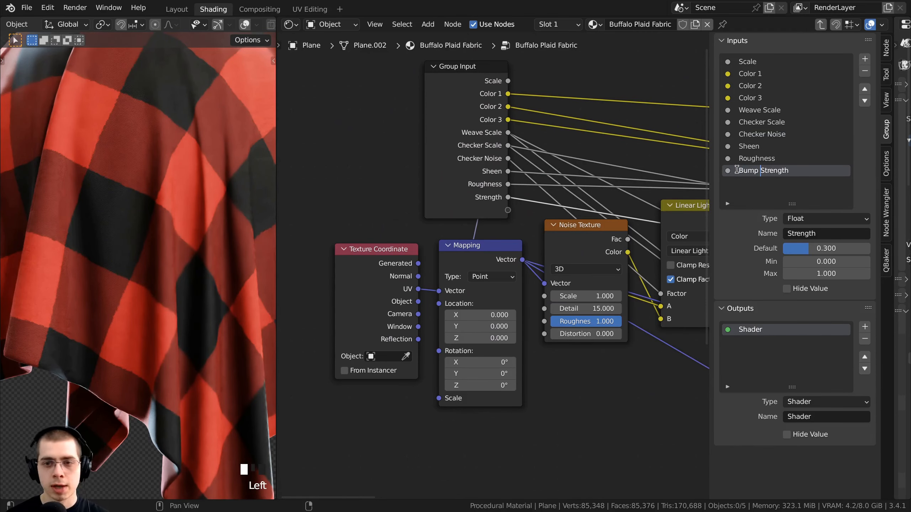
pyautogui.press('Return')
pyautogui.moveTo(499, 157); pyautogui.dragTo(468, 157)
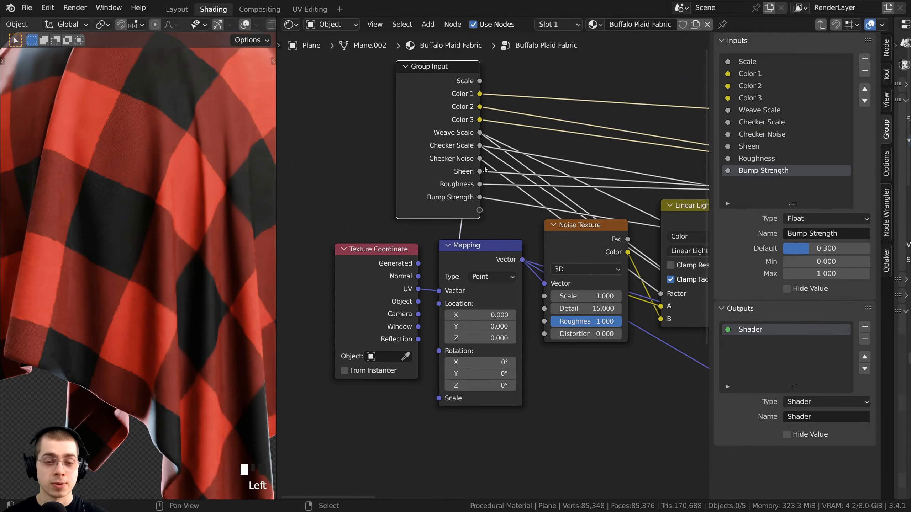
# Step: Exit the node group and hide the node editor's sidebar, with the whole draped cloth in view
pyautogui.press('Tab')
pyautogui.moveTo(495, 212); pyautogui.dragTo(440, 165, button='middle')
pyautogui.scroll(4, 440, 166)
pyautogui.moveTo(453, 130); pyautogui.dragTo(462, 129)
pyautogui.scroll(-3, 203, 195)
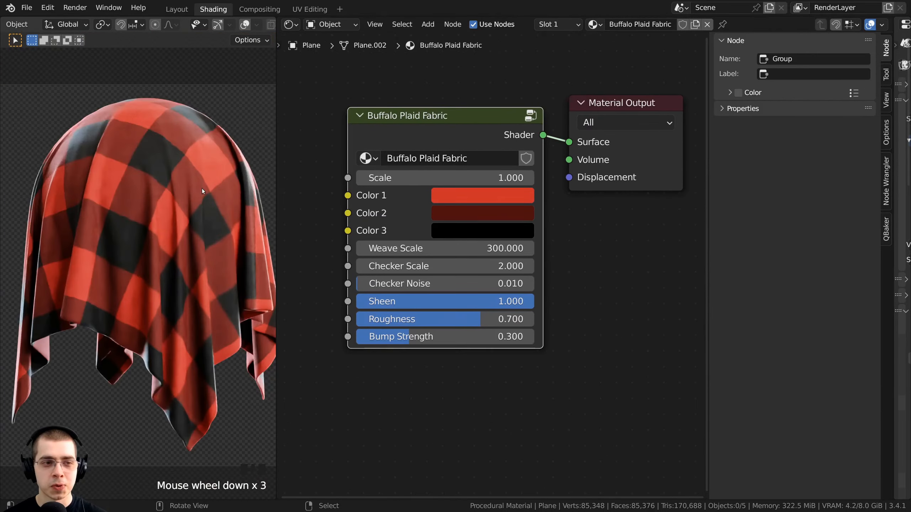
pyautogui.keyDown('shift'); pyautogui.moveTo(203, 195); pyautogui.dragTo(190, 198, button='middle'); pyautogui.keyUp('shift')
pyautogui.keyDown('shift'); pyautogui.moveTo(496, 187); pyautogui.dragTo(536, 232, button='middle'); pyautogui.keyUp('shift')
pyautogui.press('n')
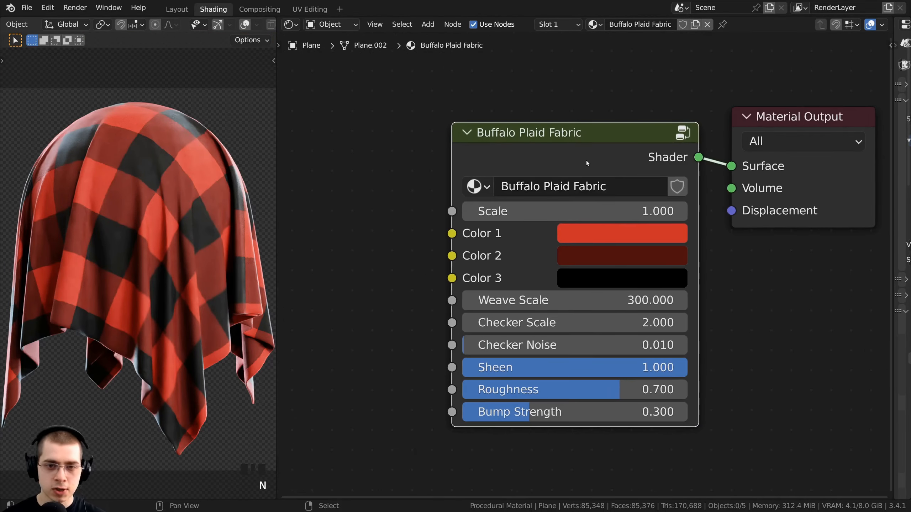
# Step: Move the Buffalo Plaid Fabric node closer to the Material Output and deselect all nodes
pyautogui.moveTo(587, 163); pyautogui.dragTo(602, 151)
pyautogui.press('a')
pyautogui.press('a')
pyautogui.moveTo(526, 233); pyautogui.dragTo(506, 201, button='middle')
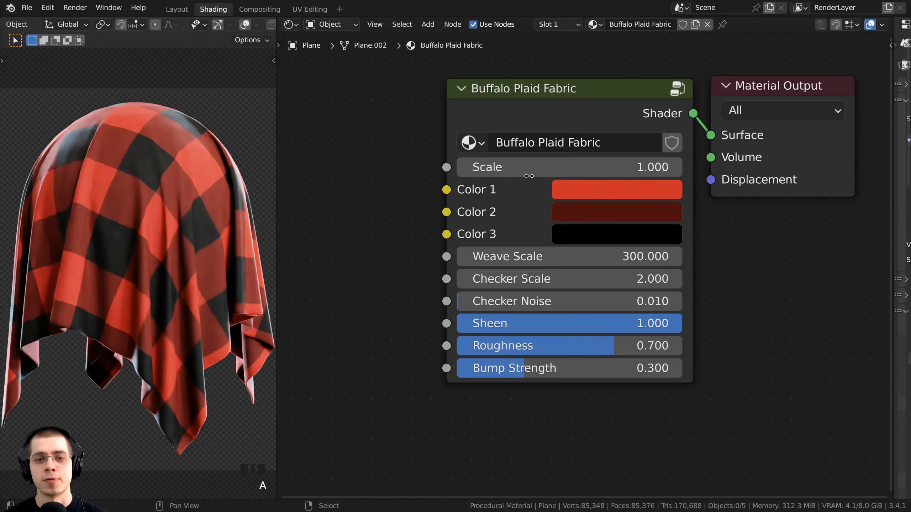
# Step: Try out the group's overall Scale and different hues for Color 1, including the teal 59C8CC
pyautogui.moveTo(527, 173)
pyautogui.mouseDown()
pyautogui.moveTo(559, 173)
pyautogui.moveTo(495, 173)
pyautogui.moveTo(527, 172)
pyautogui.mouseUp()
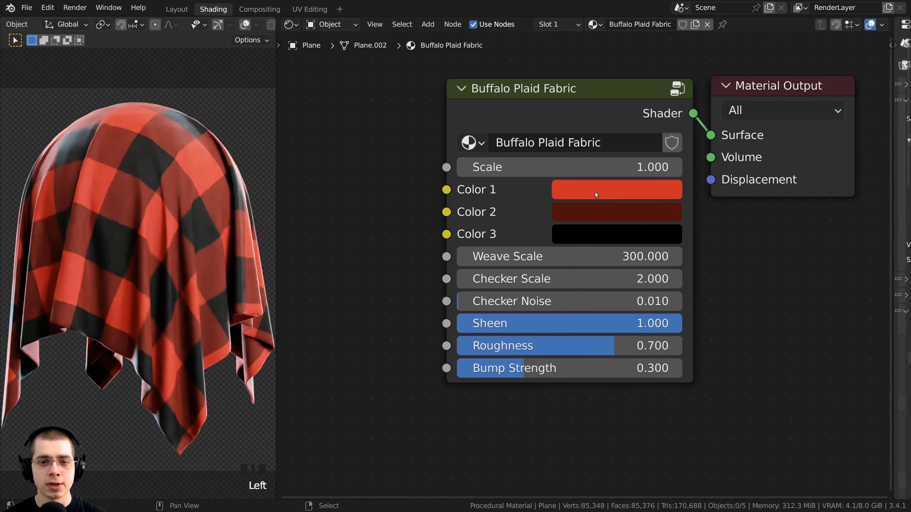
pyautogui.click(595, 193)
pyautogui.moveTo(632, 238); pyautogui.dragTo(570, 249)
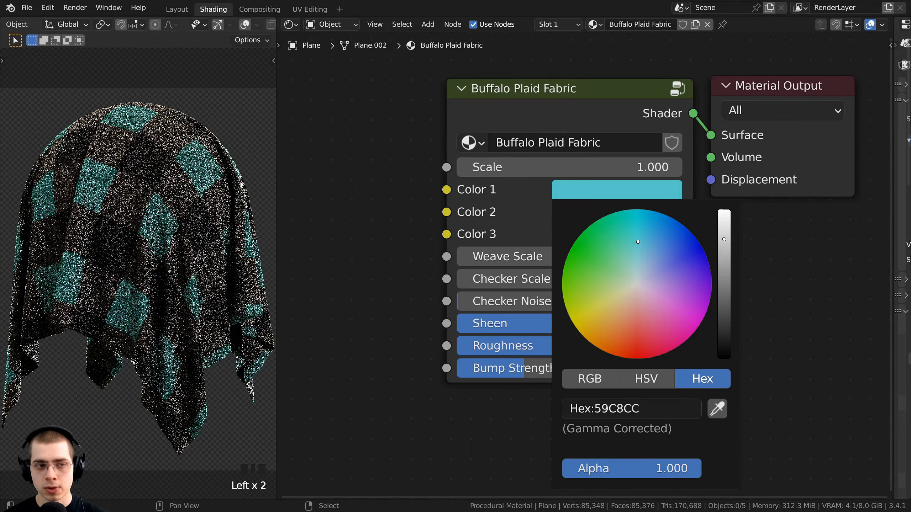
pyautogui.moveTo(638, 242); pyautogui.dragTo(629, 342)
# Step: Try a Weave Scale of 10, inspect the weave on the cloth, and undo the change
pyautogui.moveTo(527, 258); pyautogui.dragTo(542, 256)
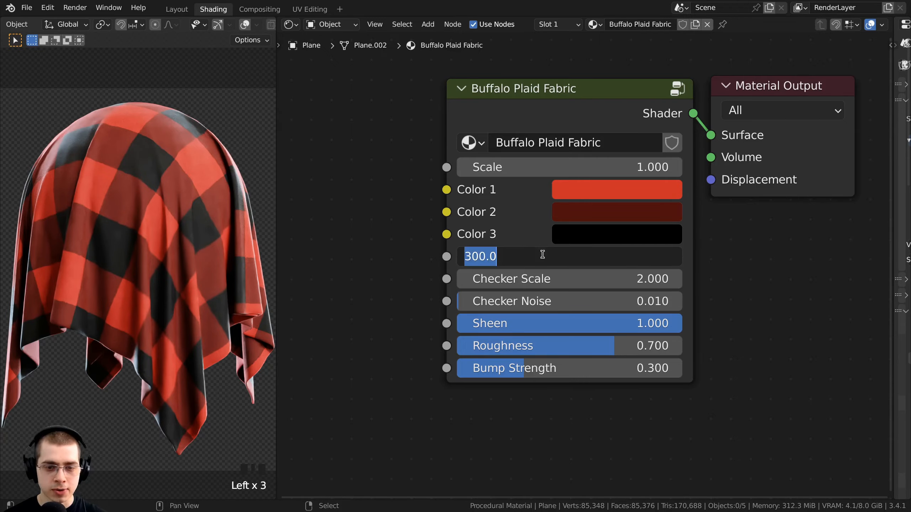
pyautogui.click(111, 251)
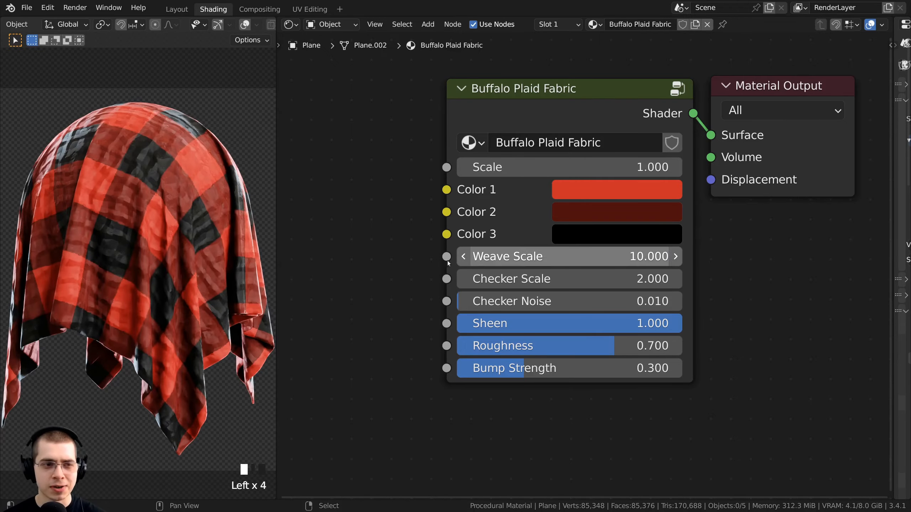
pyautogui.scroll(4, 172, 166)
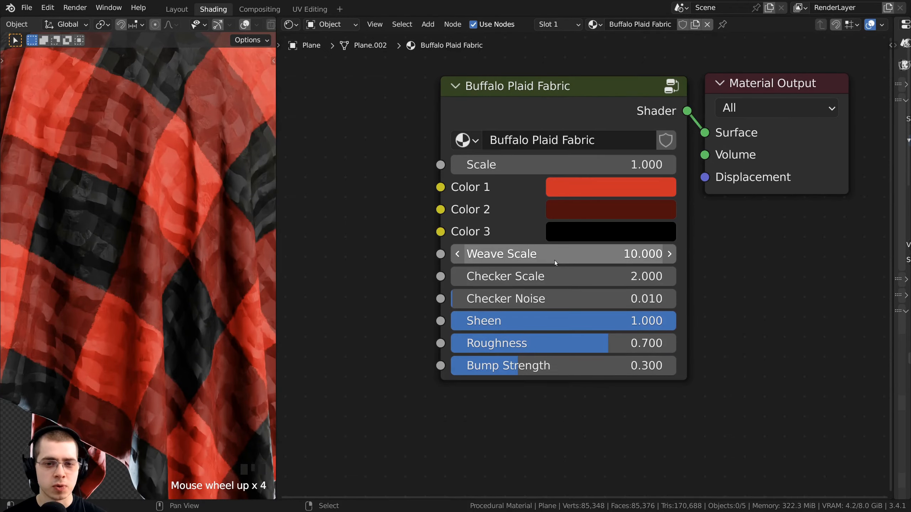
pyautogui.hotkey('ctrl', 'z')
pyautogui.scroll(11, 215, 158)
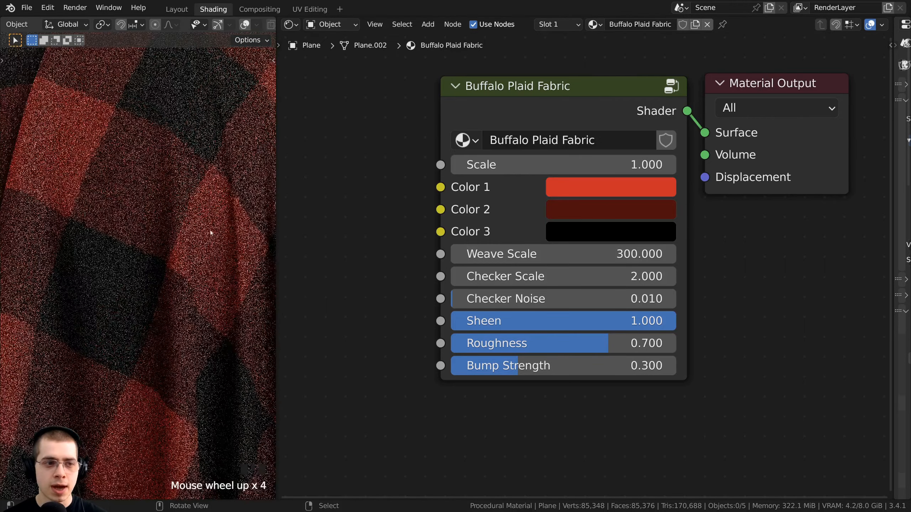
pyautogui.scroll(-15, 142, 198)
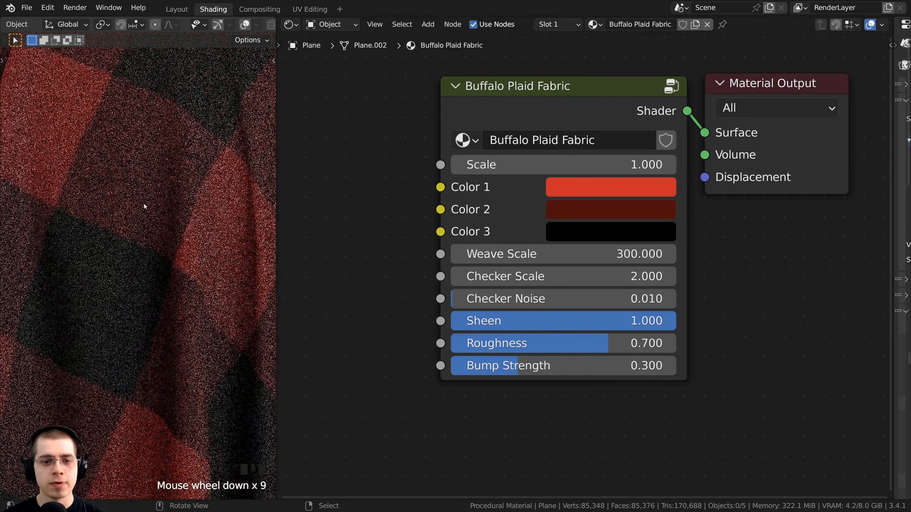
# Step: Try out the checker, sheen, roughness and bump strength values on the fabric group, cancelling each change
pyautogui.moveTo(539, 276); pyautogui.dragTo(676, 321)
pyautogui.rightClick(505, 299)
pyautogui.scroll(-1, 617, 341)
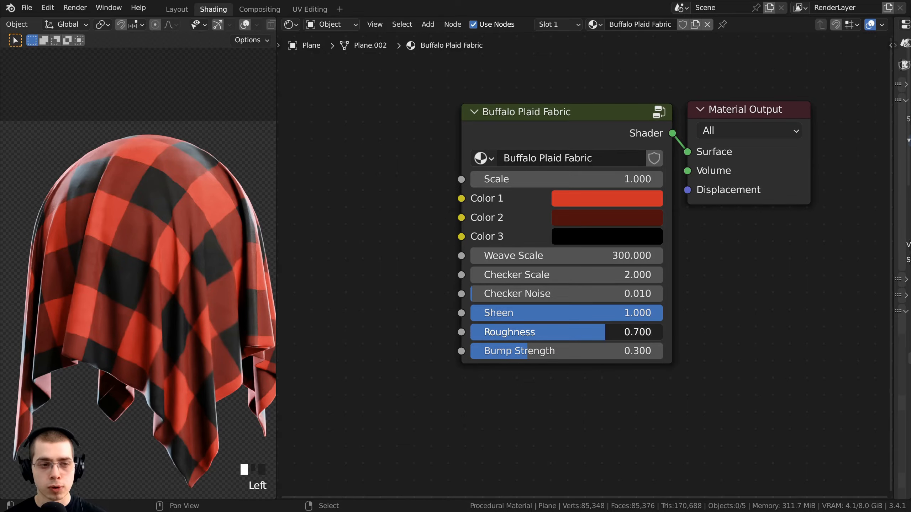
pyautogui.moveTo(584, 332); pyautogui.dragTo(664, 353)
pyautogui.rightClick(497, 332)
pyautogui.rightClick(662, 353)
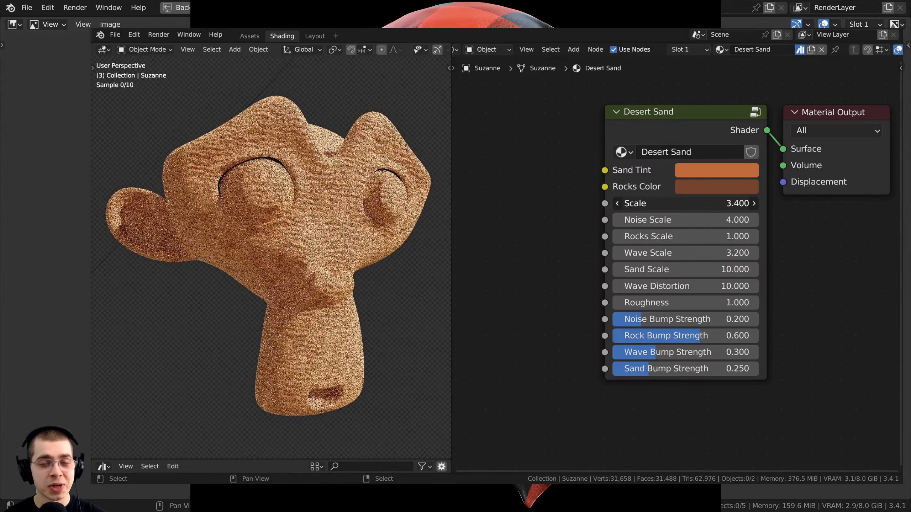
# Step: Change the Sand Tint of the Desert Sand material to a yellower sand colour
pyautogui.click(717, 170)
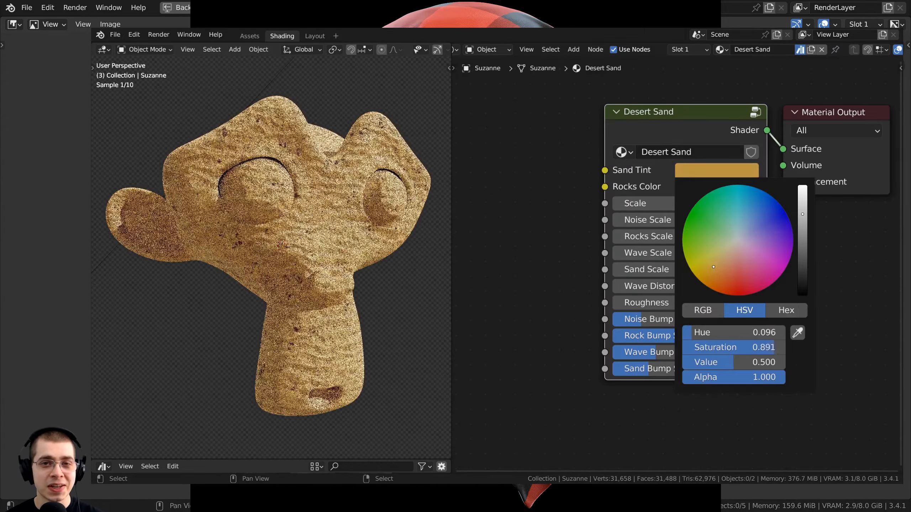